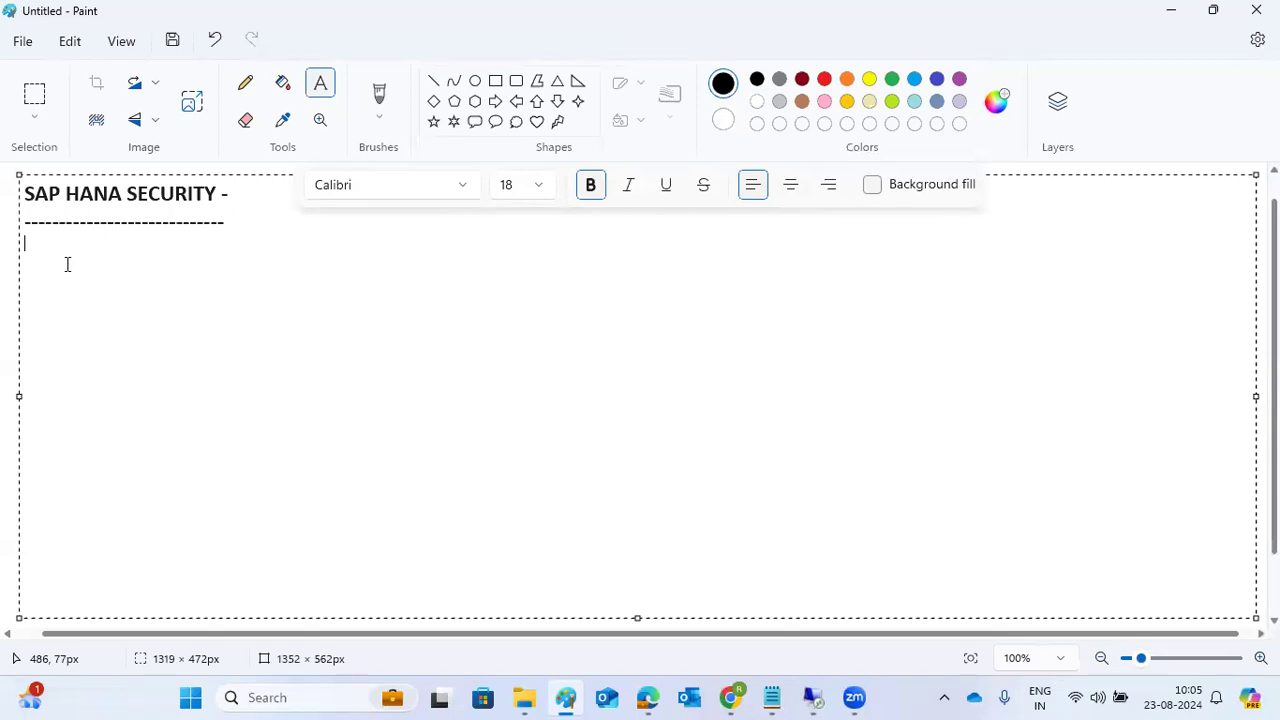
Step: Add "1) USer and Role management" as the first list item below the SAP HANA SECURITY heading and number the next line 2)
text(1))
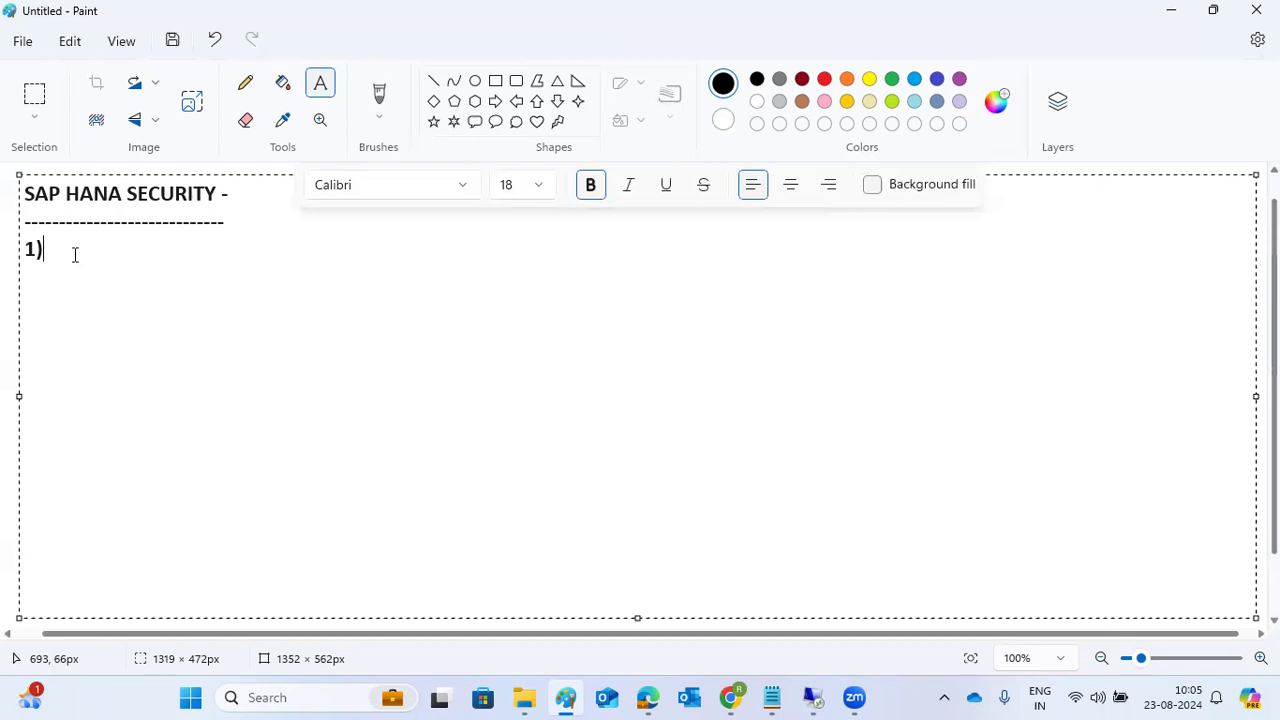
text(USer and Role )
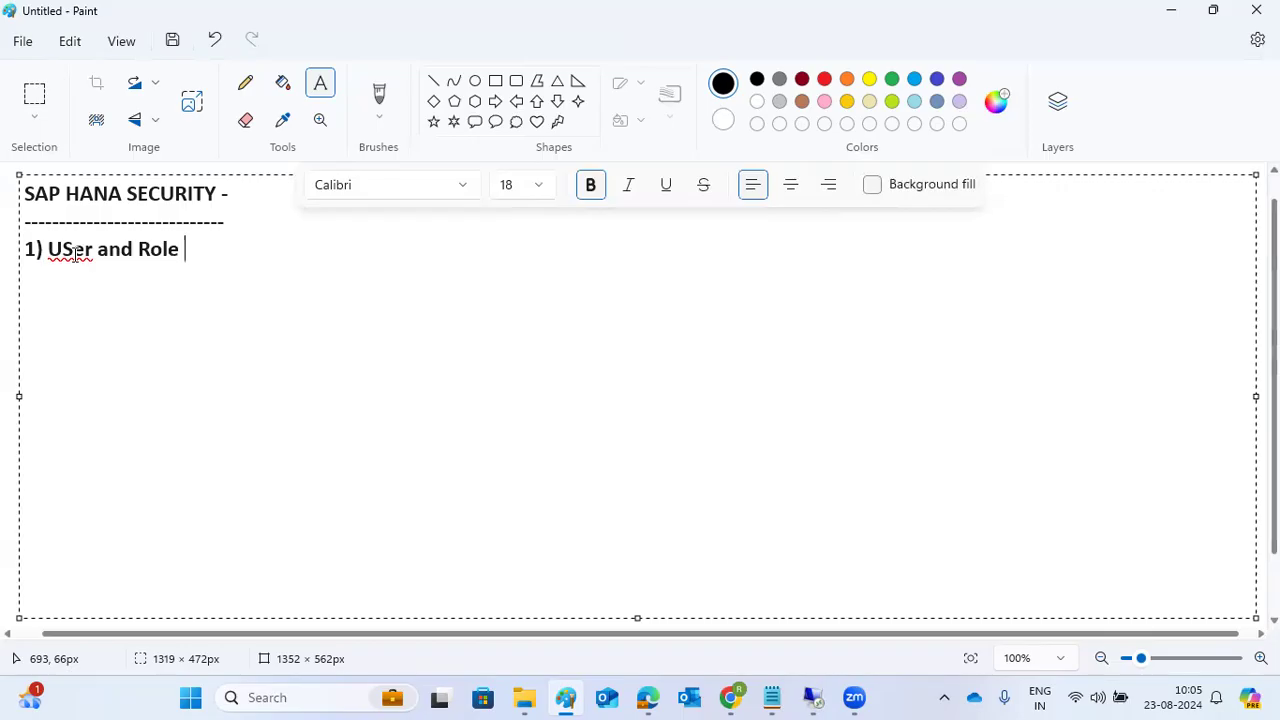
text(management)
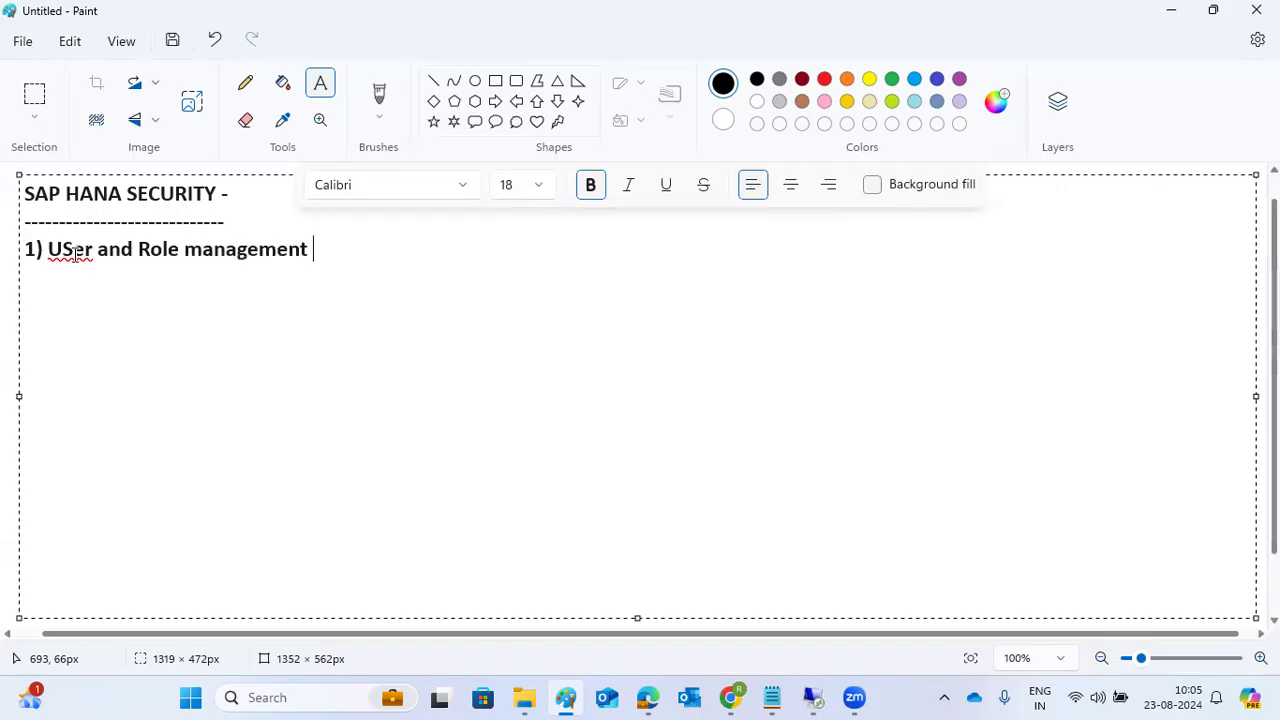
key(Return)
text(2))
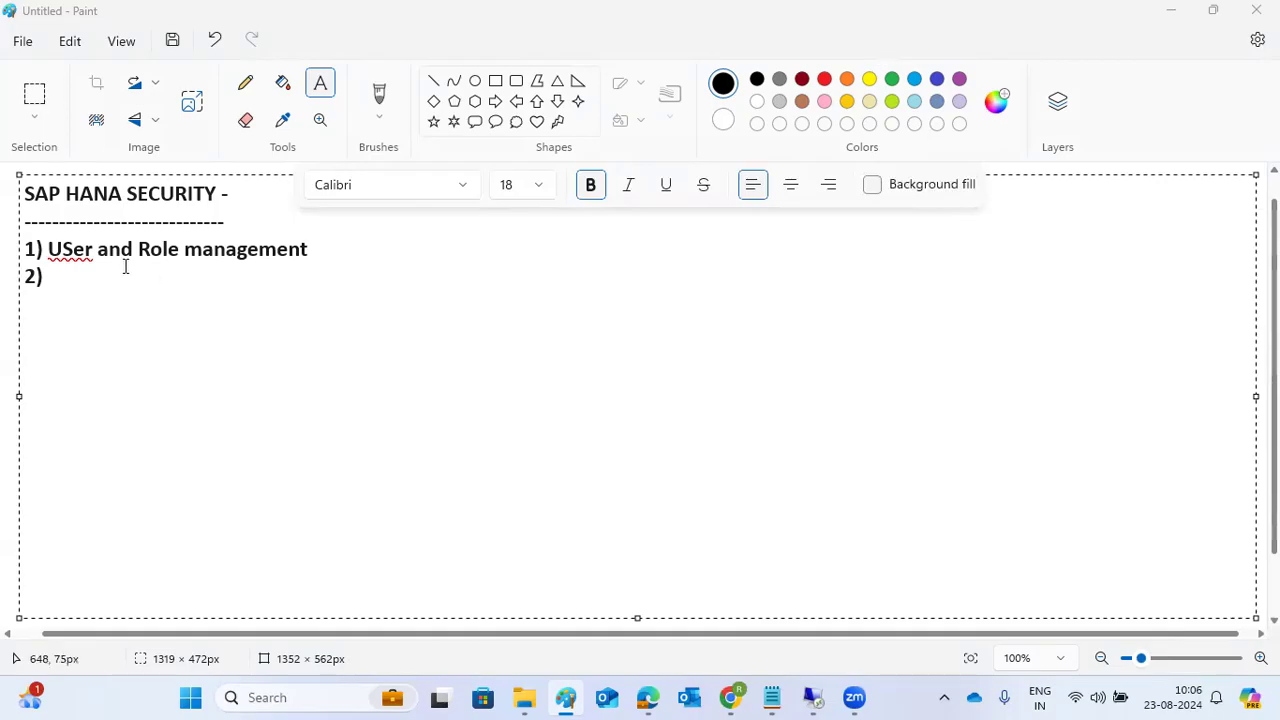
Step: Correct the misspelled word "USer" to "User" in the first list item
right_click(67, 255)
mouse_move(200, 311)
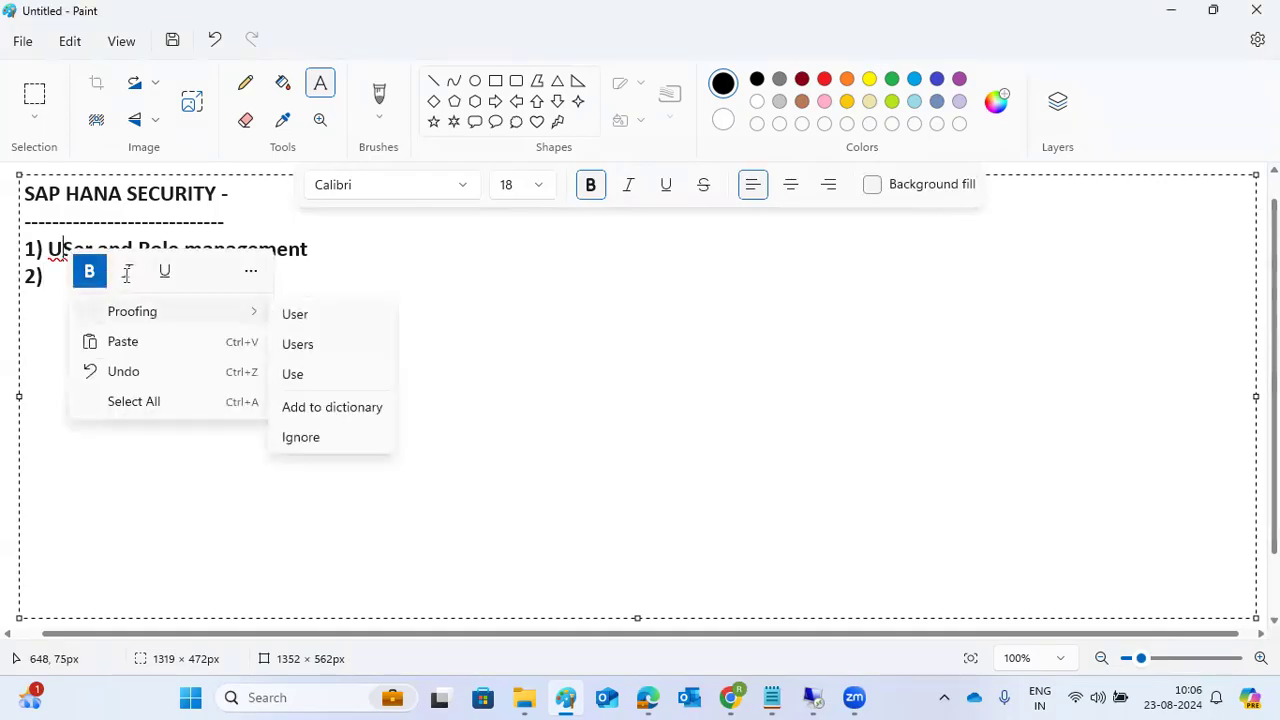
click(318, 316)
Step: Add "Authorization" as item 2 and "Authentication" as item 3, and number the next line 4)
click(103, 281)
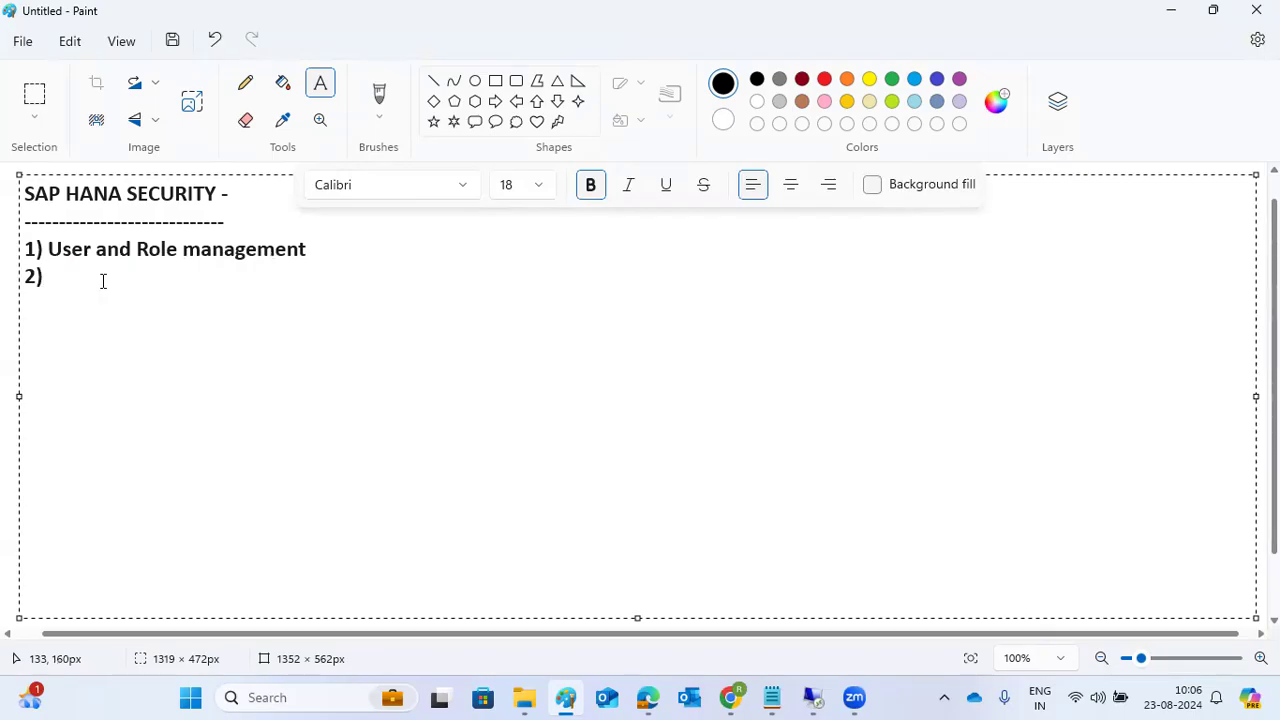
text(Authorization)
key(Return)
text(3))
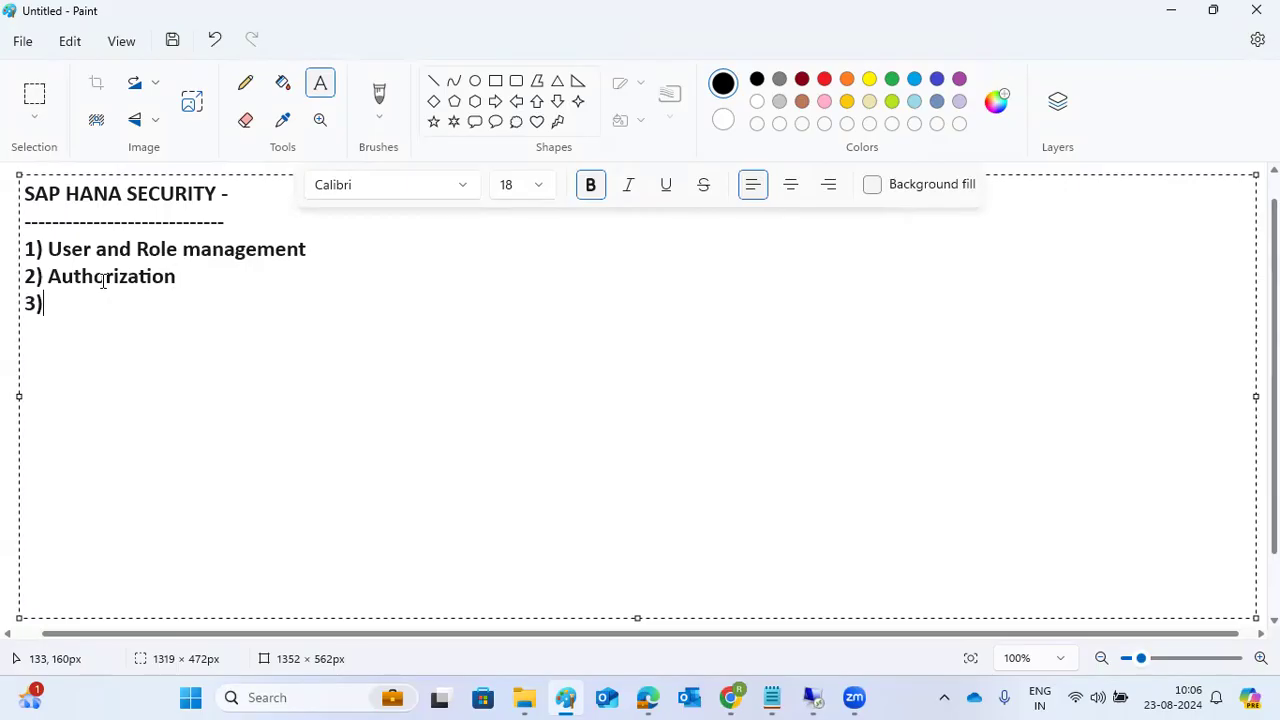
text(Authenticati)
text(on)
key(Return)
text(4))
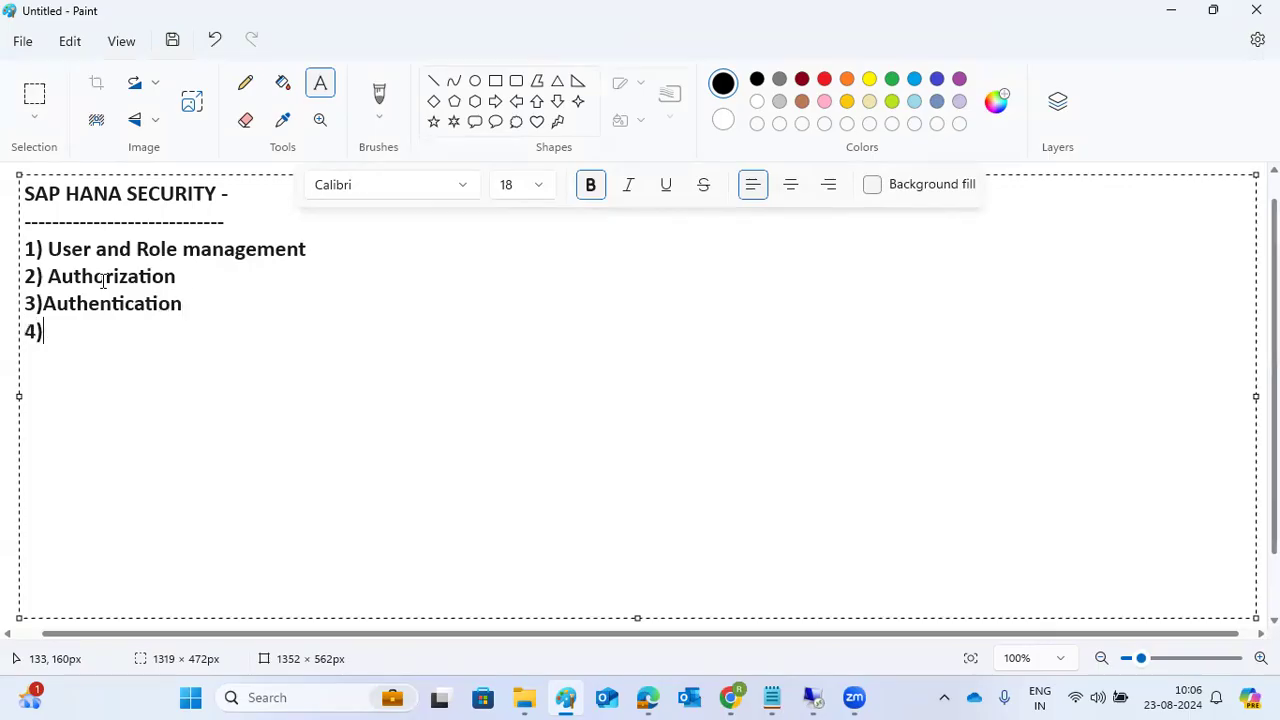
Step: Add "Encryption of persistence layer" and "Encryption of network layer" as items 4 and 5, and put a colon after "User and Role management"
text(Encryption of)
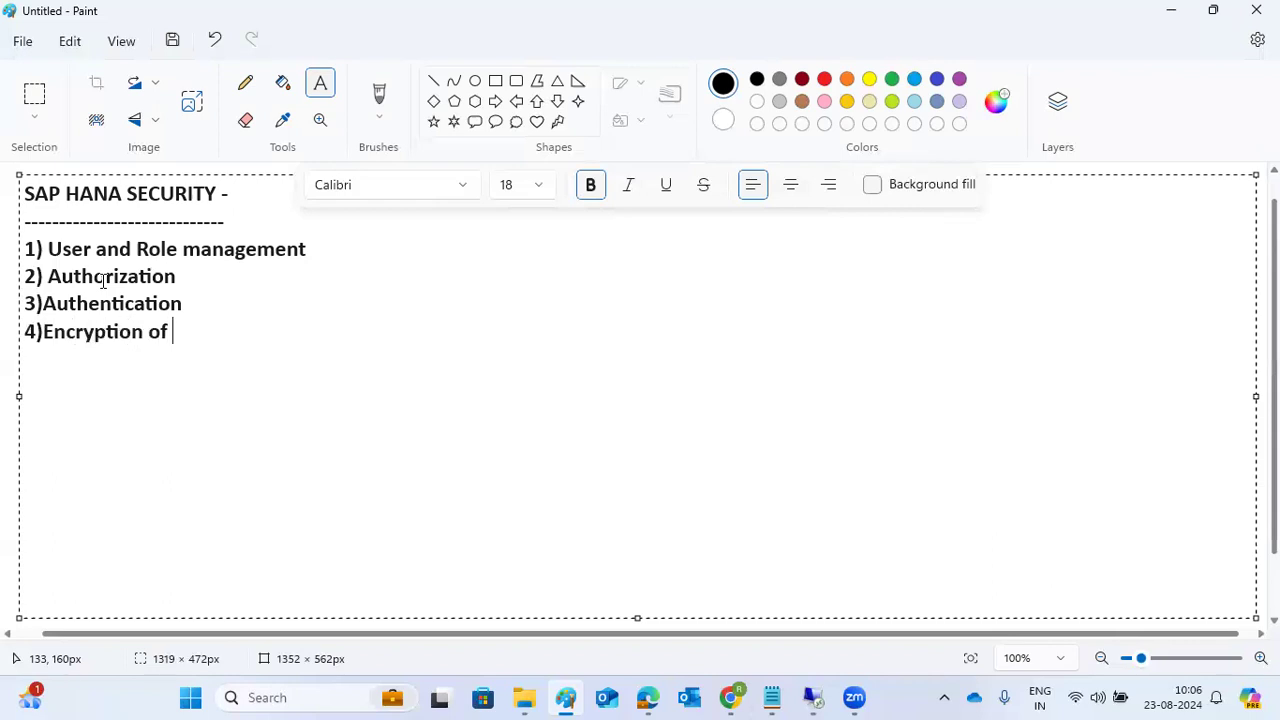
text( persistenc)
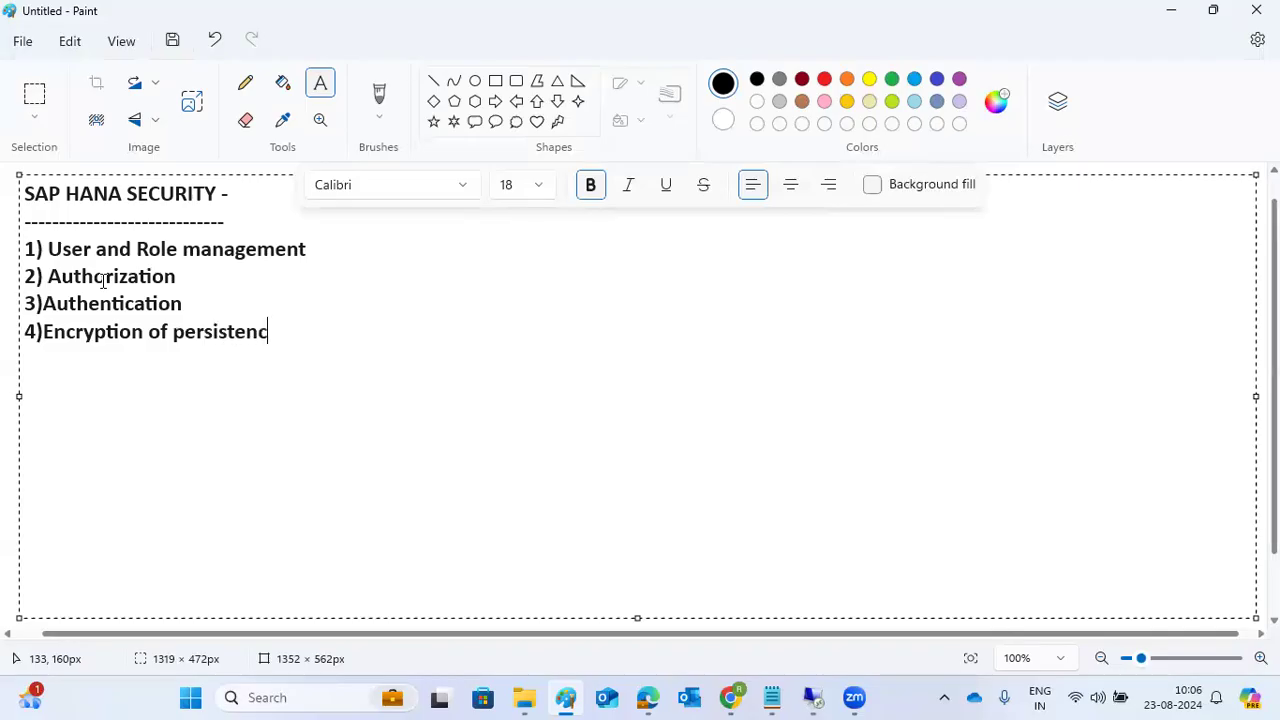
text(e layer)
key(Return)
text(5)Encryption of network layer)
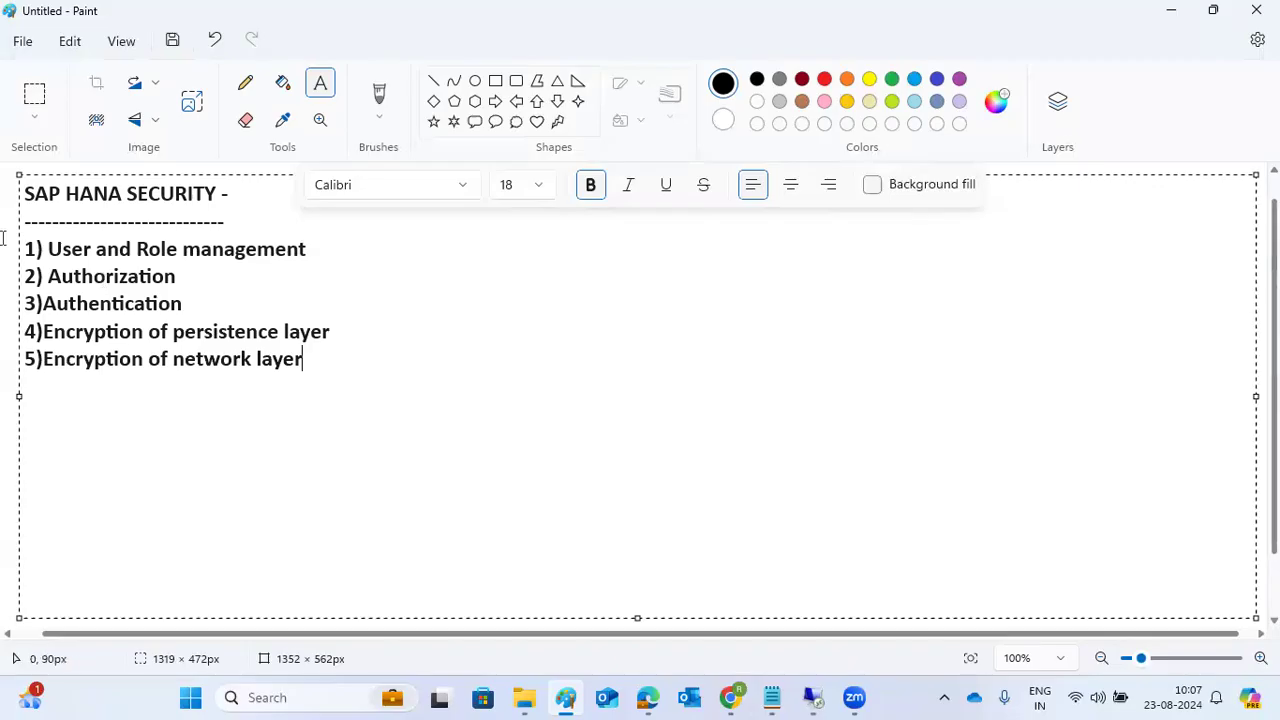
click(335, 254)
text(:)
Step: Switch to SAP HANA Studio and expand the Users and Roles nodes under Security of the ECQ@ECQ (SYSTEM) system
click(812, 697)
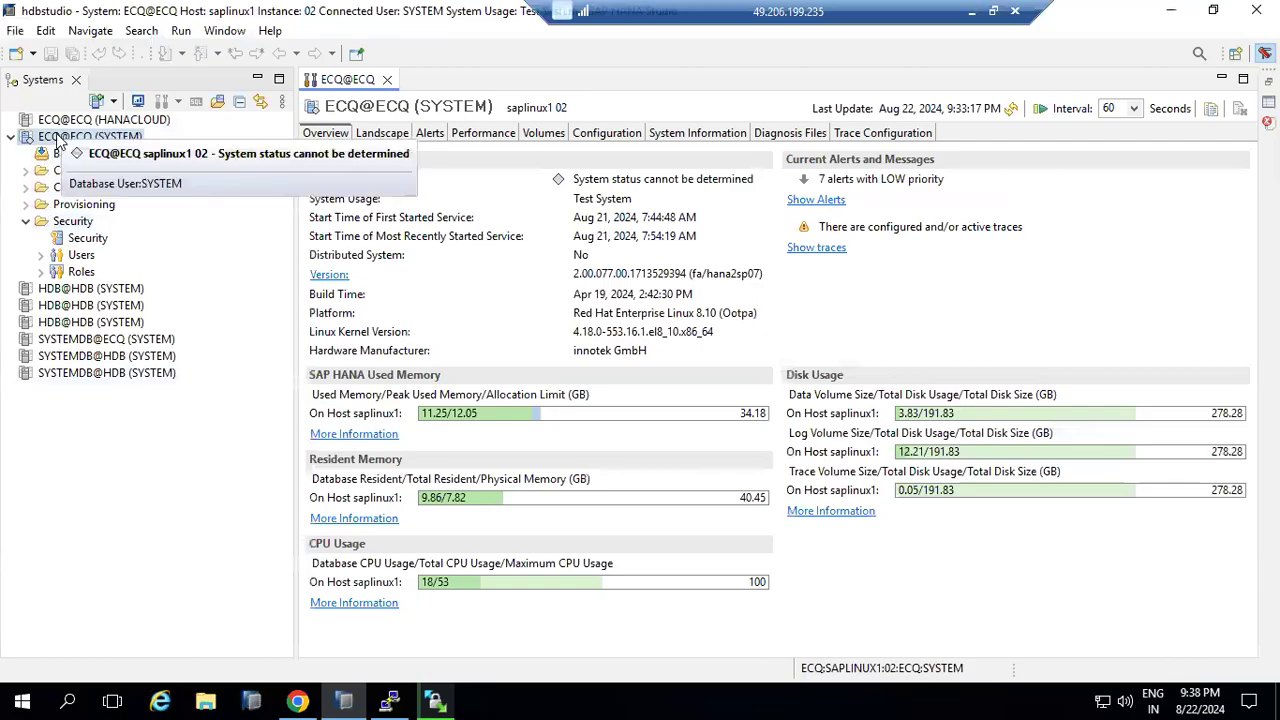
click(42, 256)
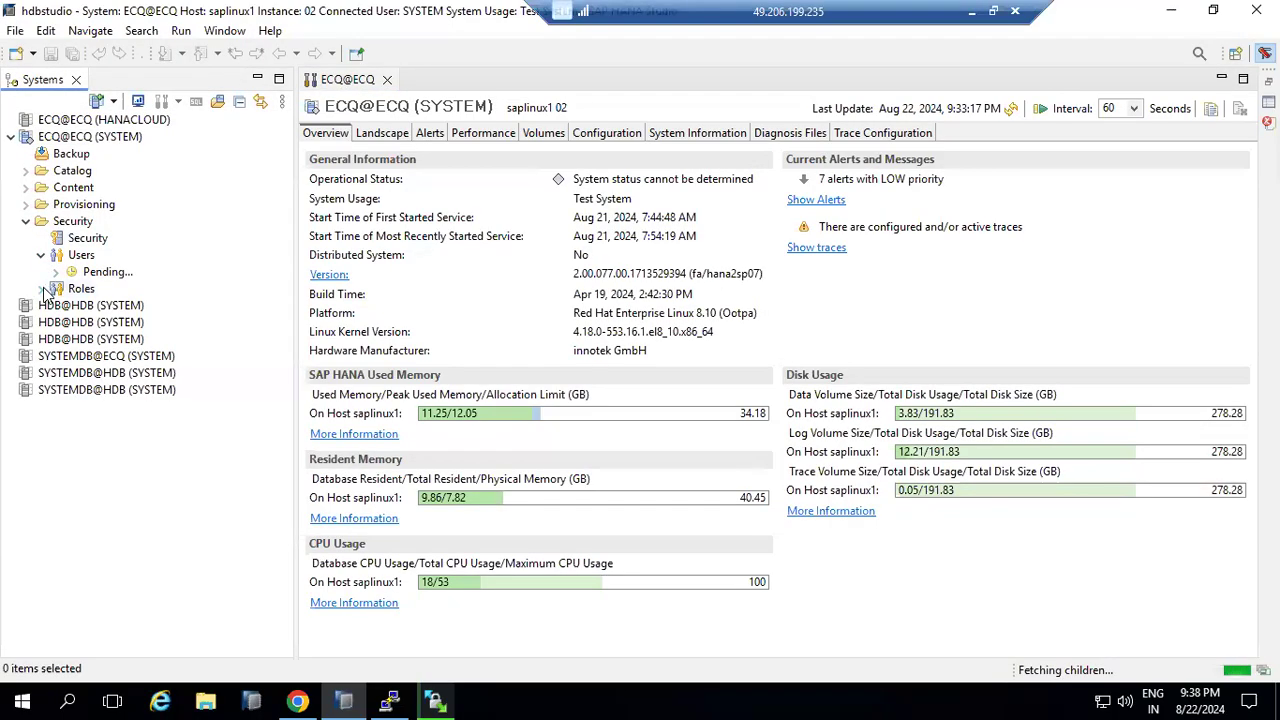
click(42, 290)
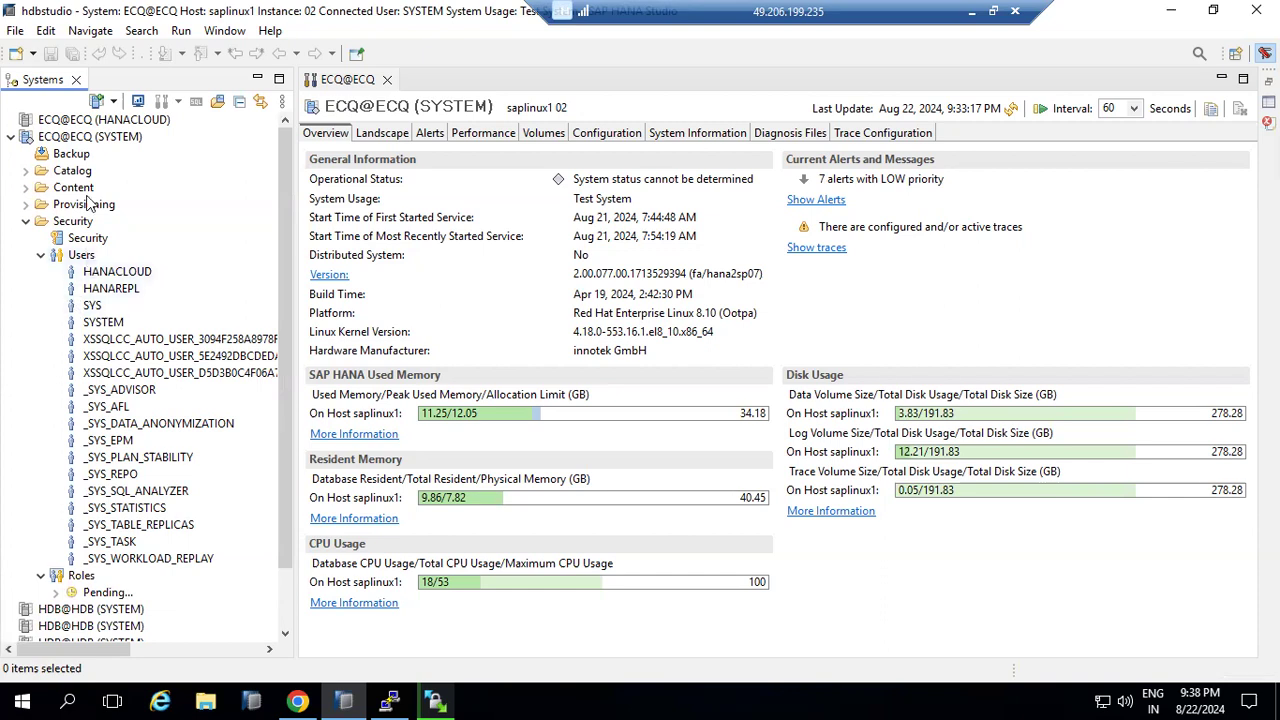
click(93, 140)
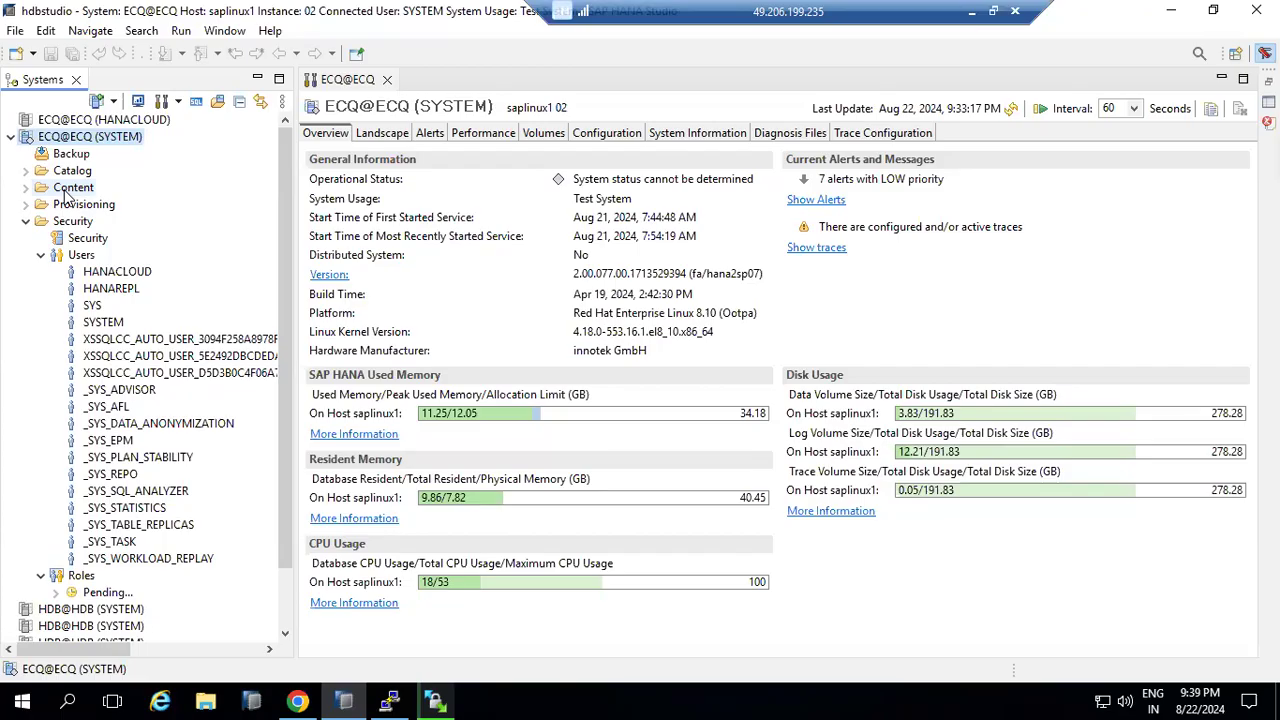
Step: Start a new database user in the ECQ@ECQ (SYSTEM) system and set its user name to BASIS
click(72, 256)
right_click(72, 256)
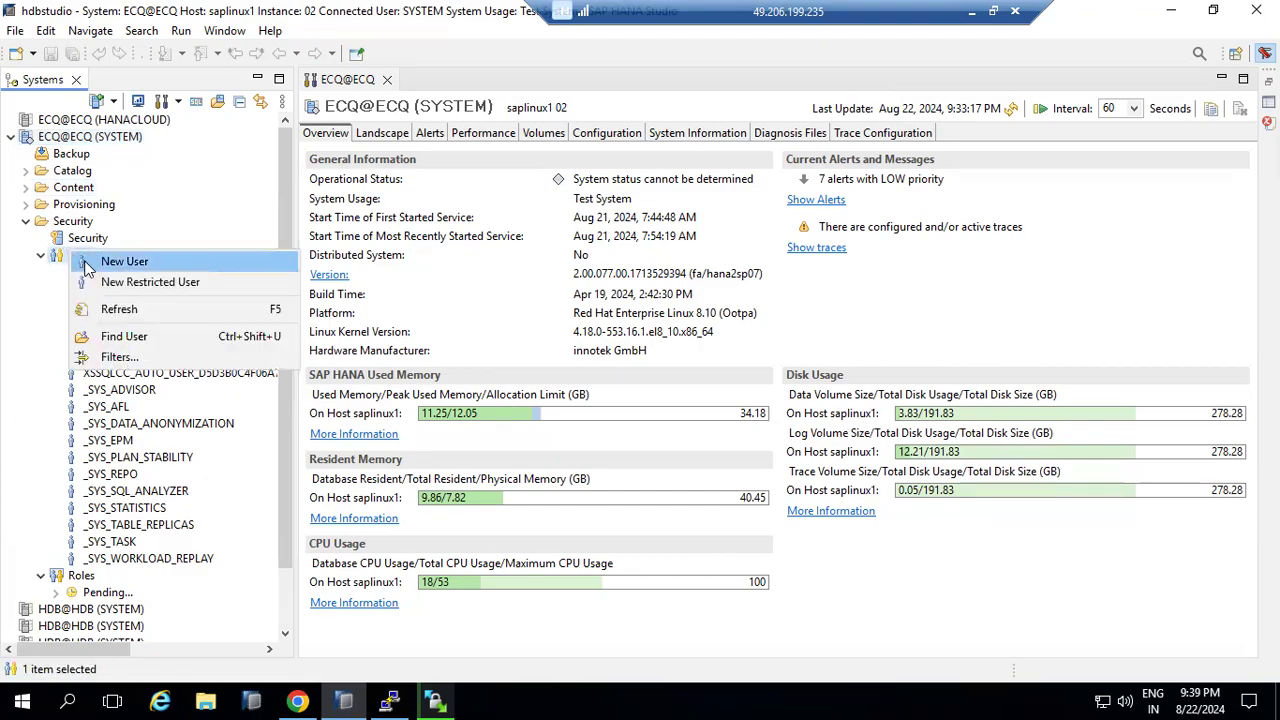
click(87, 264)
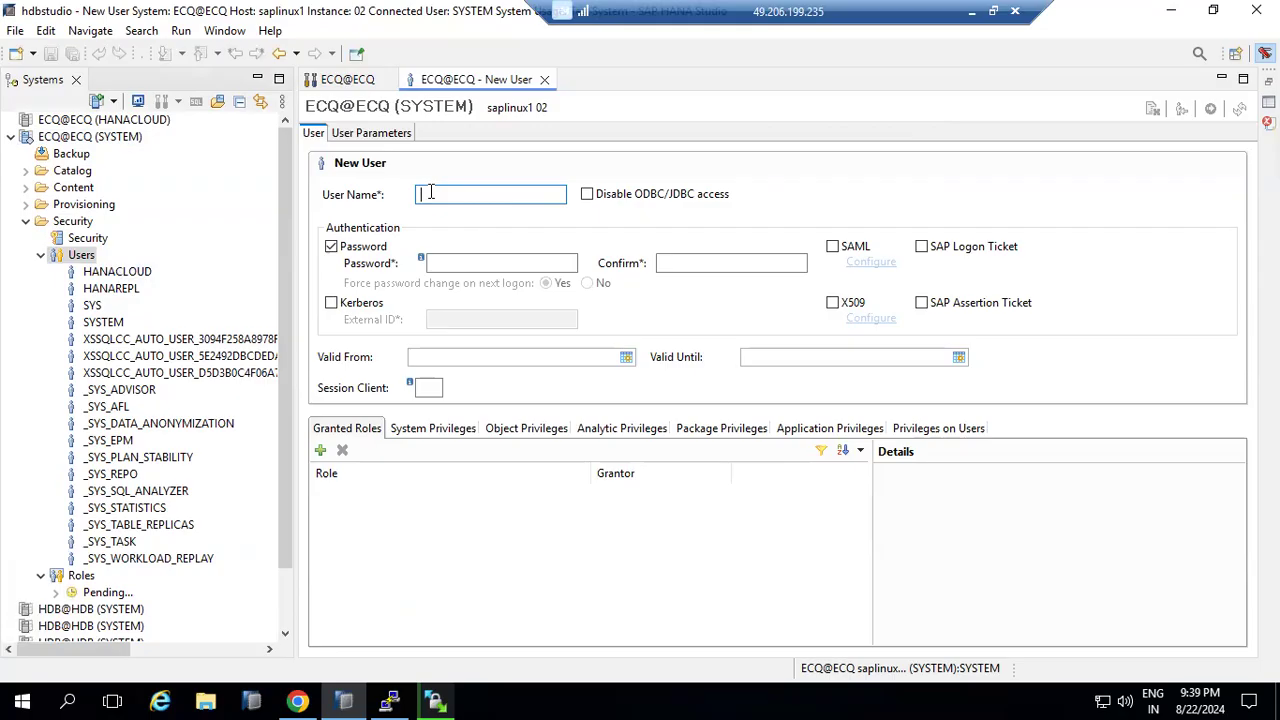
text(R)
key(BackSpace)
text(BASIS)
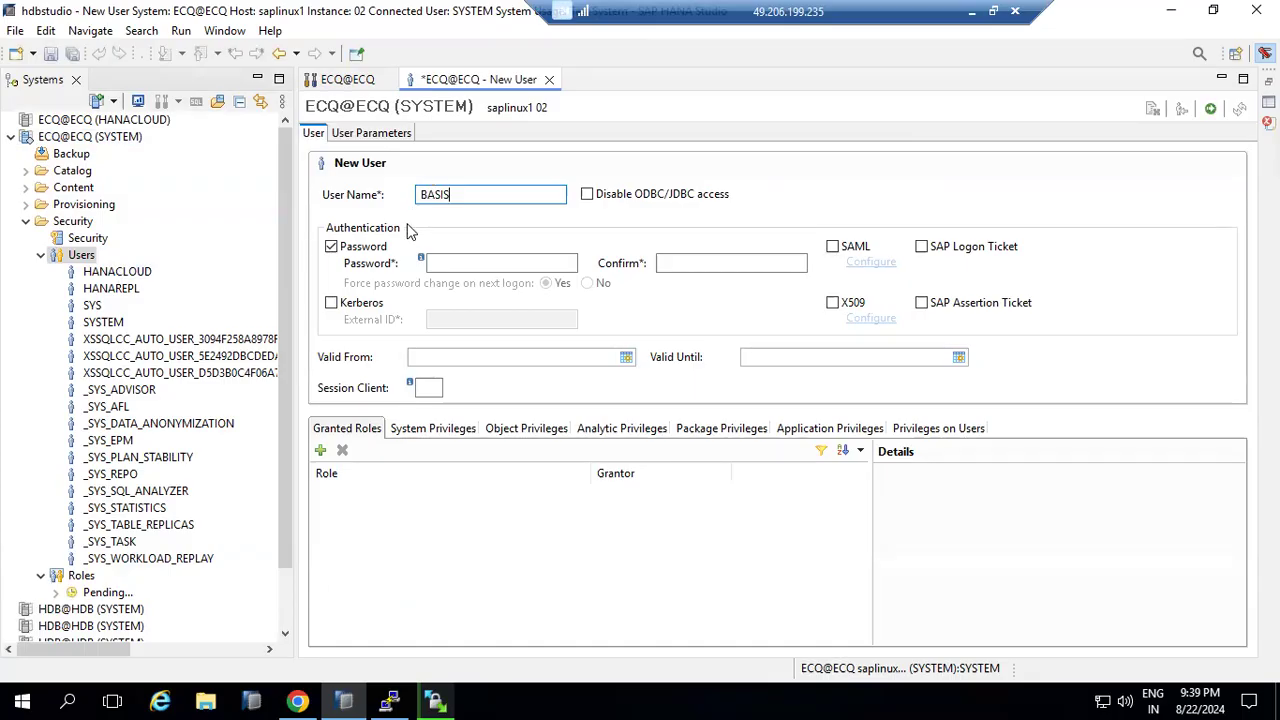
Step: Review the user management and authentication items in the Paint notes, and return to SAP HANA Studio
click(971, 11)
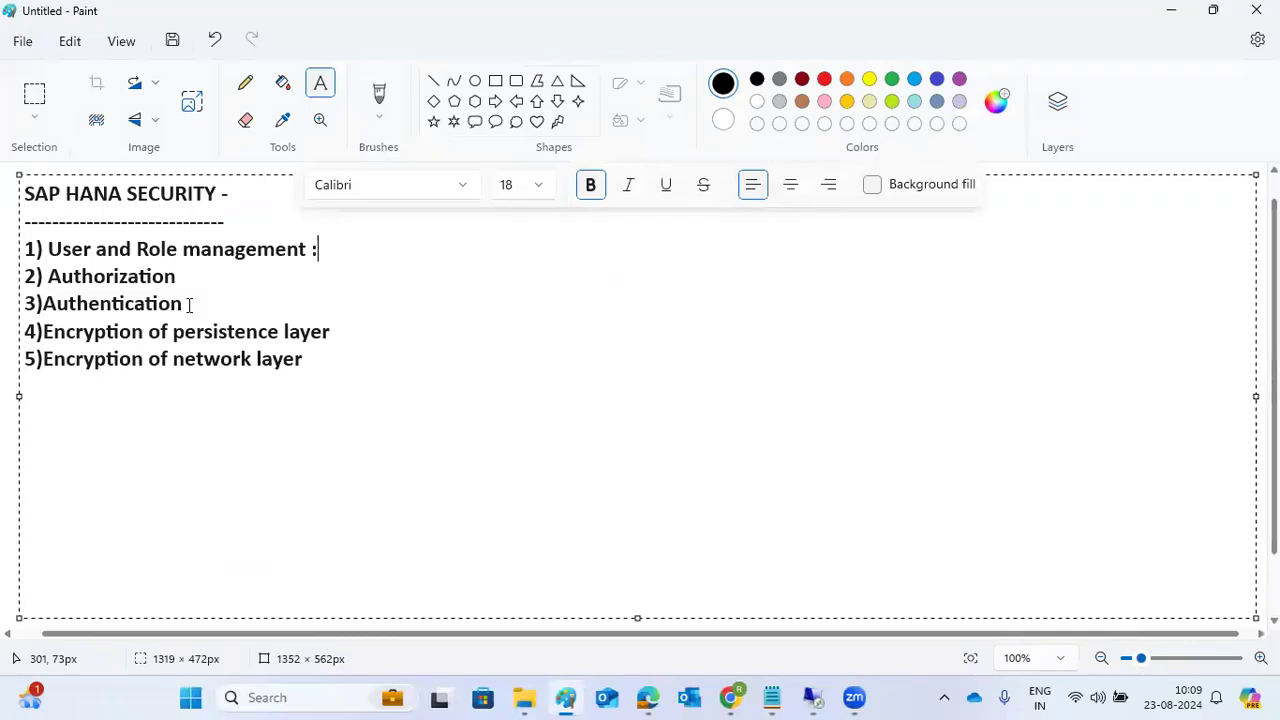
drag(183, 249, 222, 253)
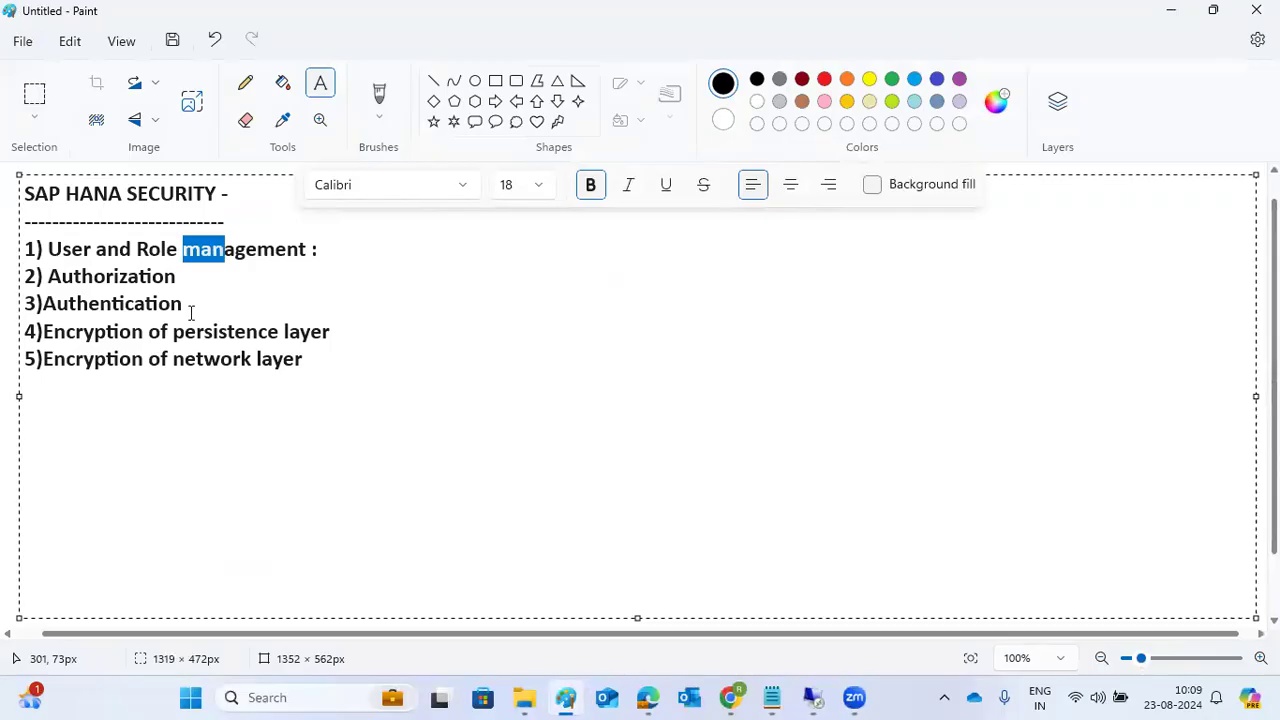
click(188, 306)
click(815, 695)
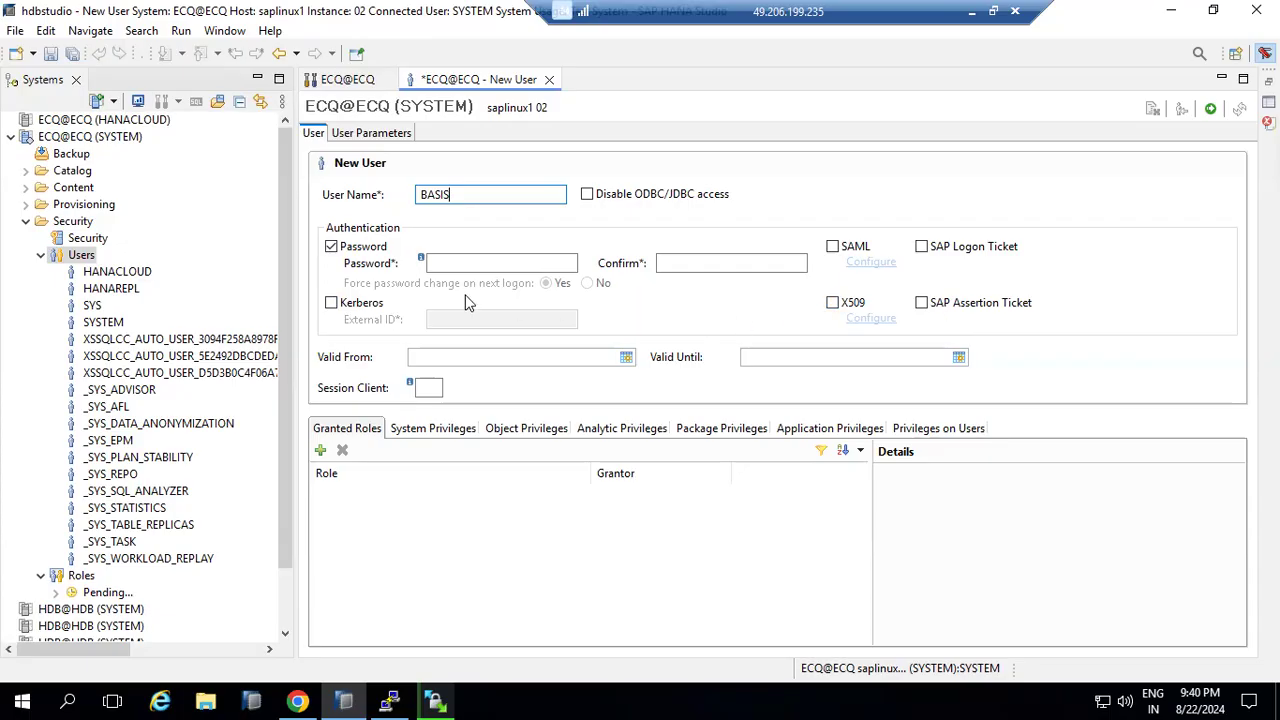
Step: Enter and confirm the initial password for the new BASIS user
double_click(455, 194)
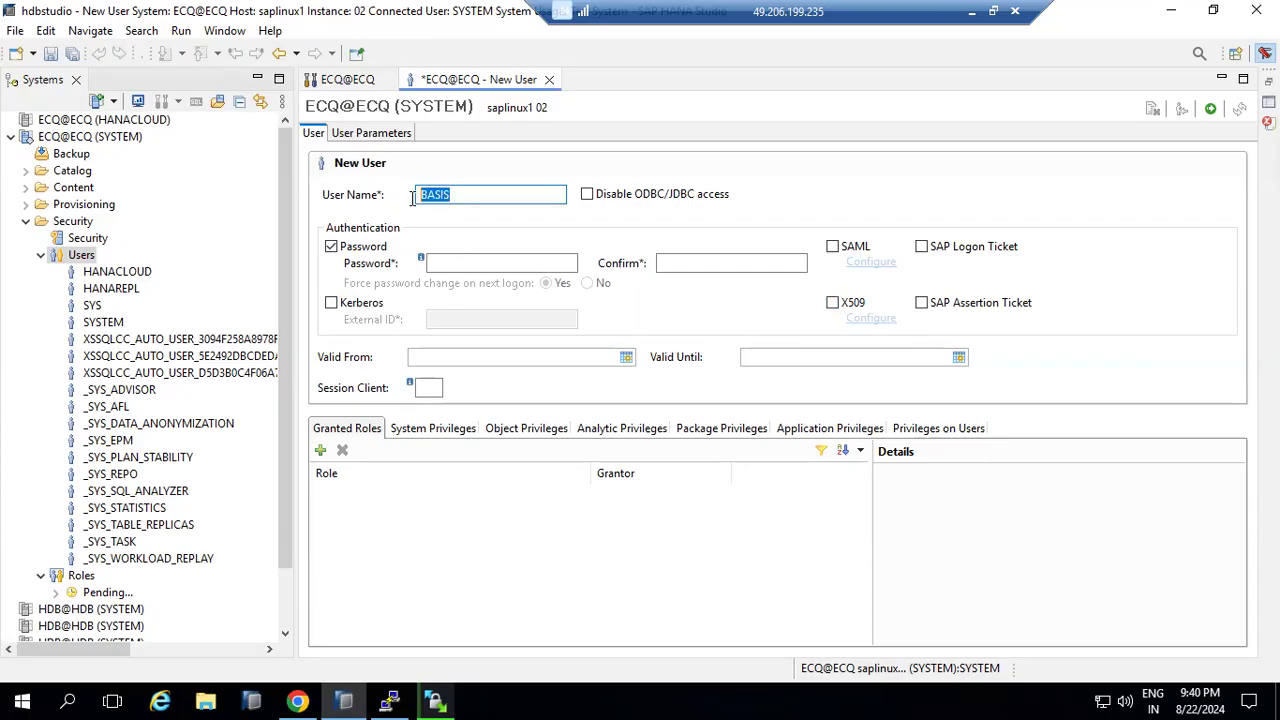
click(470, 261)
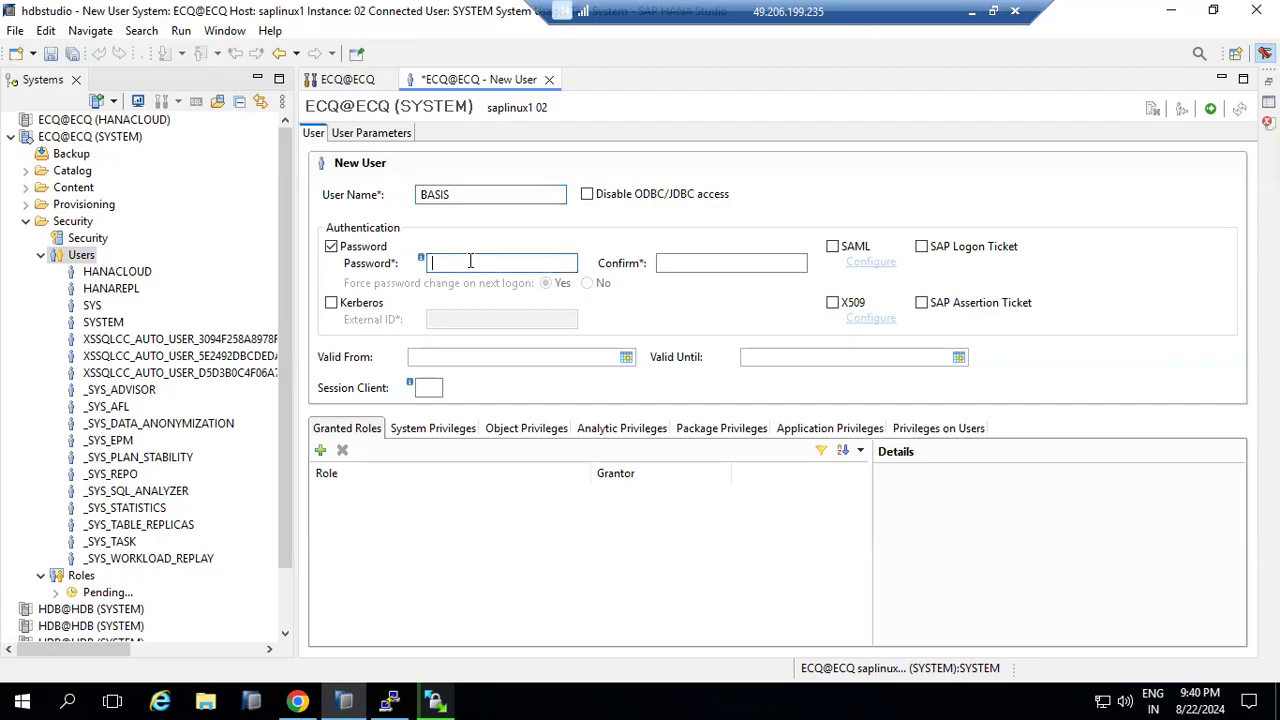
text(********)
key(Tab)
text(********)
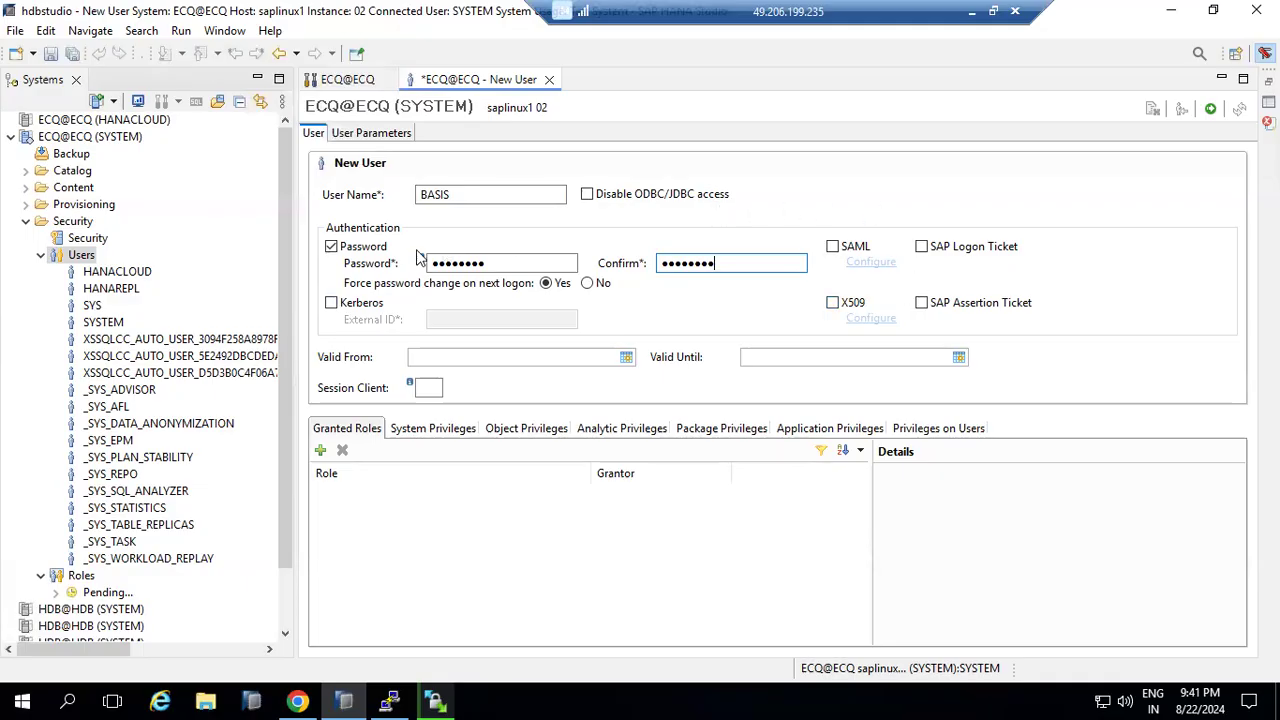
Step: Try the SAML and SAP Logon Ticket authentication options for the BASIS user
click(833, 248)
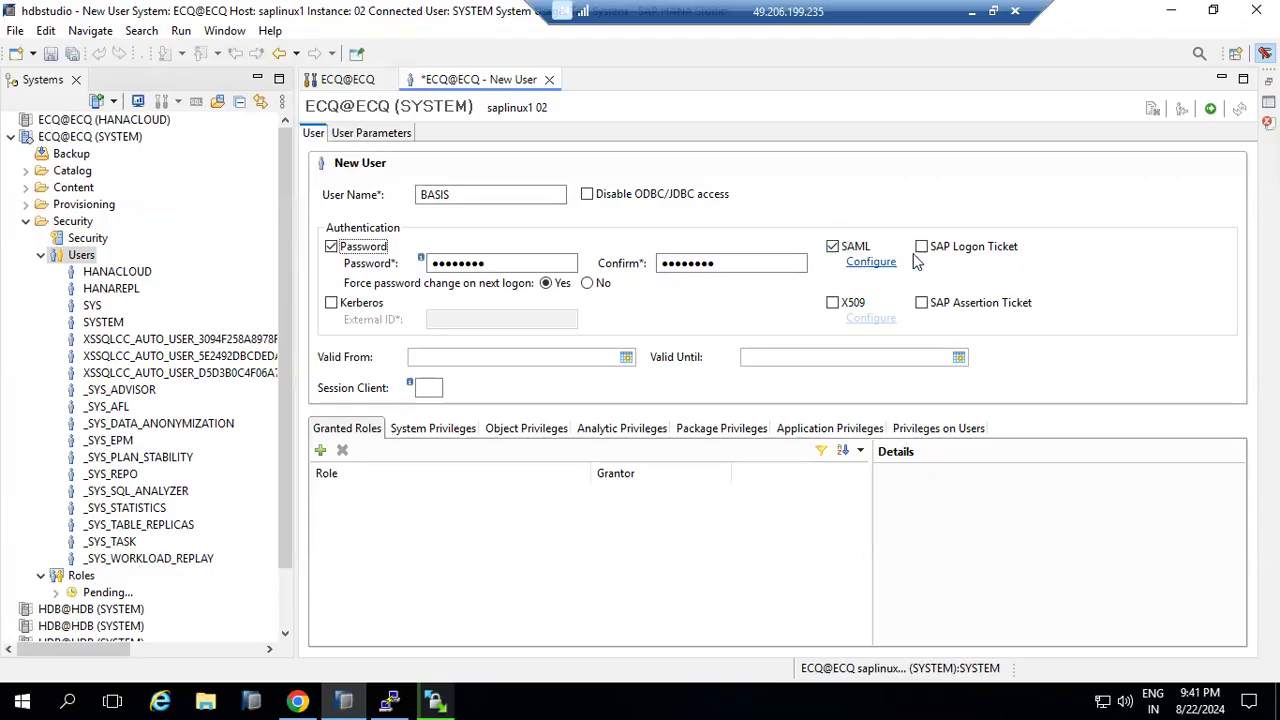
click(834, 247)
click(920, 247)
click(920, 247)
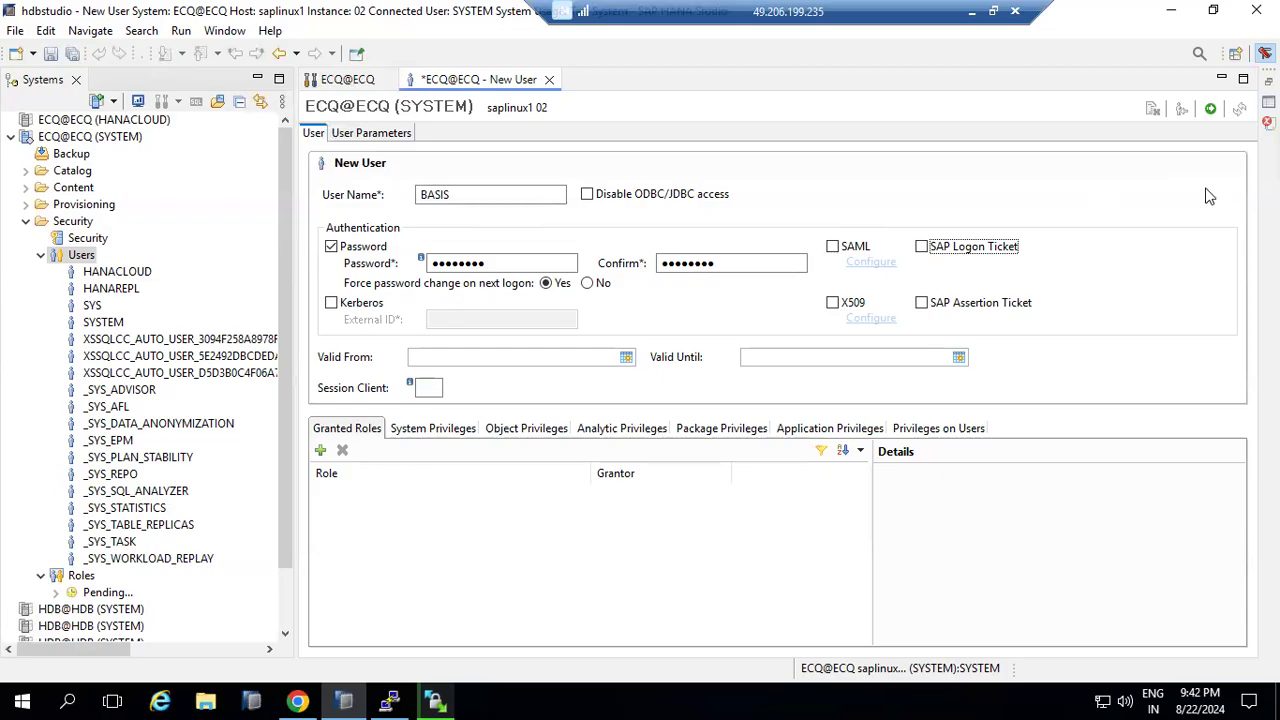
Step: Create the BASIS user by deploying its definition
click(1210, 108)
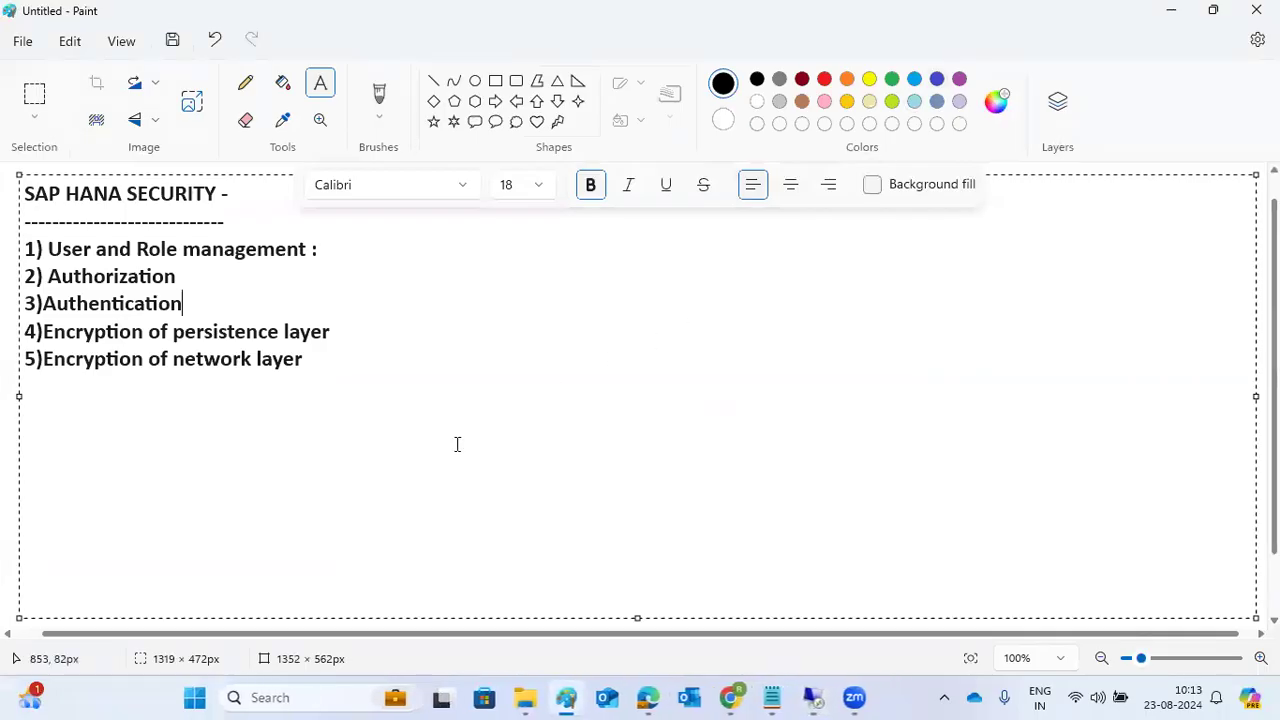
Step: Commit the Paint list and add a second text box of about 701 × 193 px beside it, reading "2 types of users"
click(10, 415)
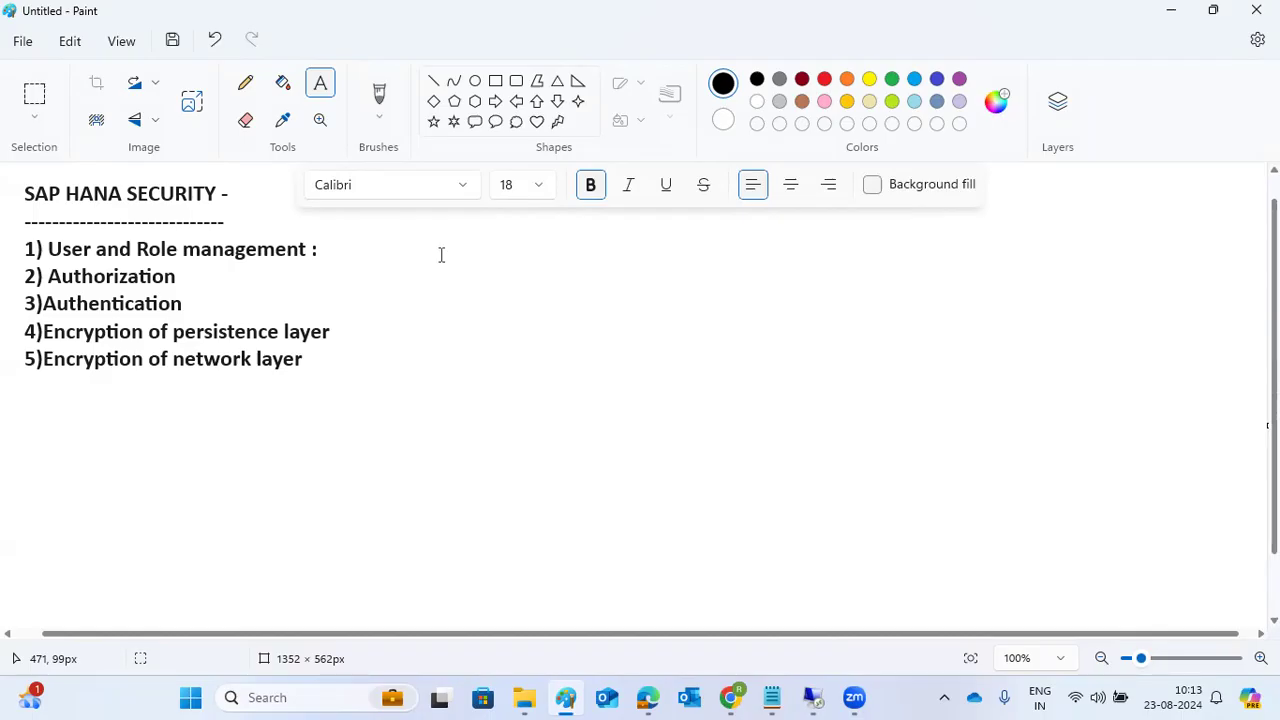
drag(440, 255, 1097, 437)
text(2 types fo use)
key(BackSpace)
key(BackSpace)
key(BackSpace)
key(BackSpace)
key(BackSpace)
key(BackSpace)
text(of users)
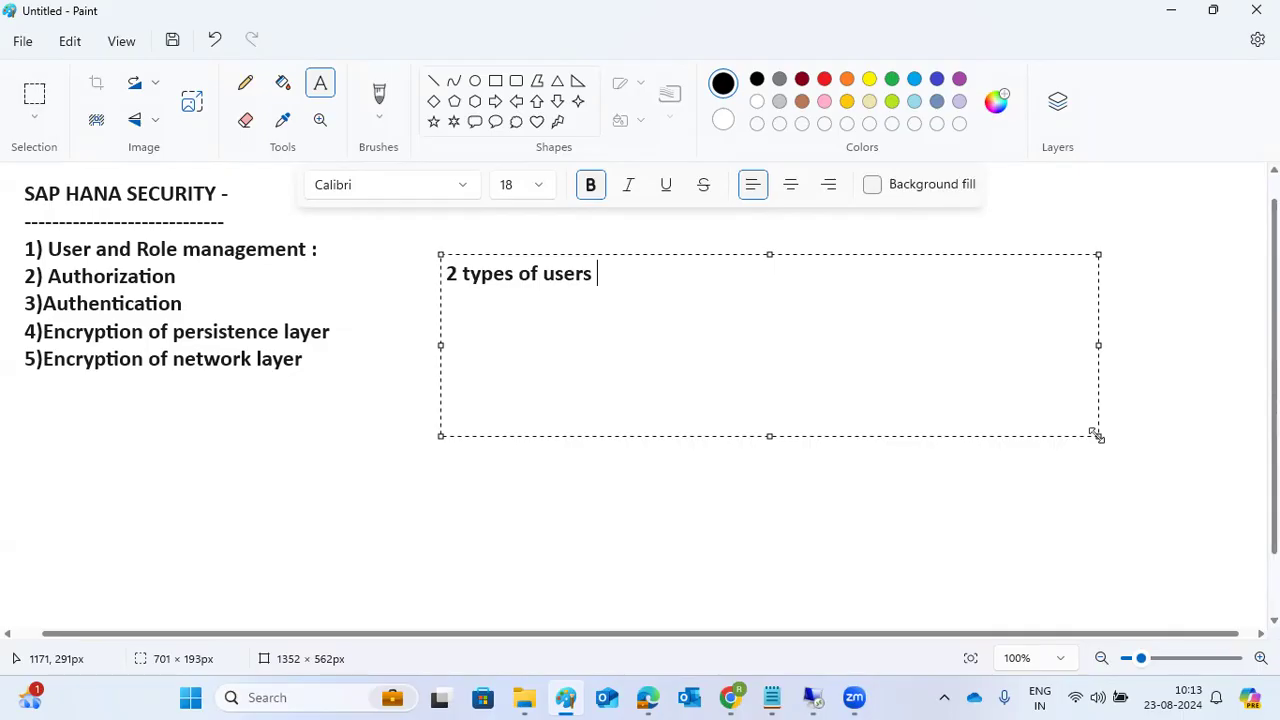
Step: Add the items "1)Technical user" and "2)Real user" below the "2 types of users" line, leaving a blank line between
key(Return)
text(1)Technical user)
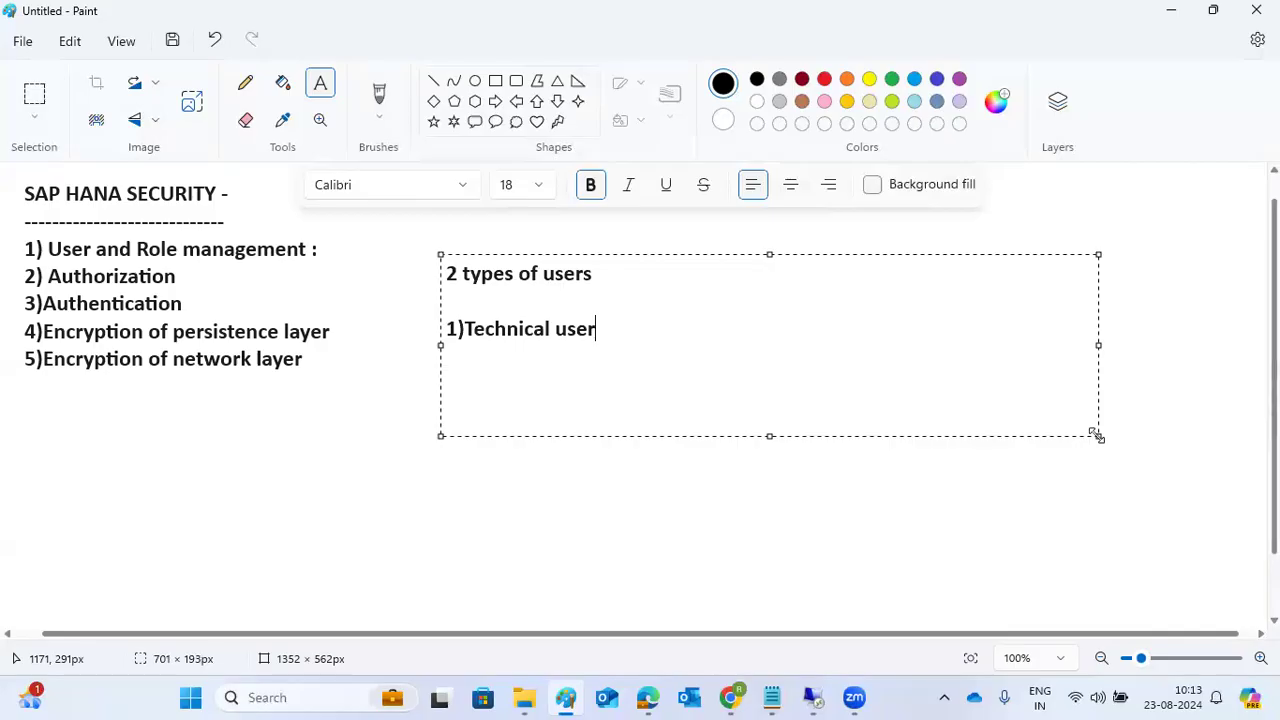
text(2)Real user)
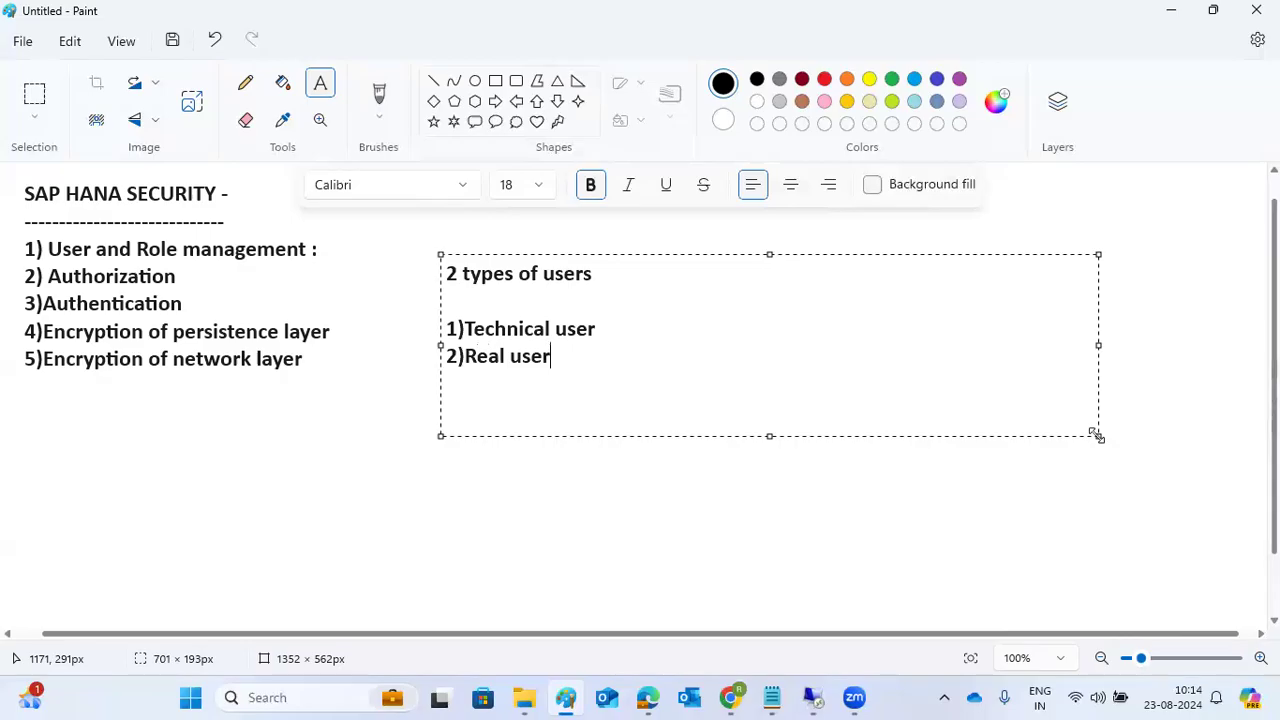
Step: Append the examples ":SYSTEM,SYS,_SYs_REPO ,etc.." to the "1)Technical user" item
click(636, 331)
text(:SYSTEM,SYSS)
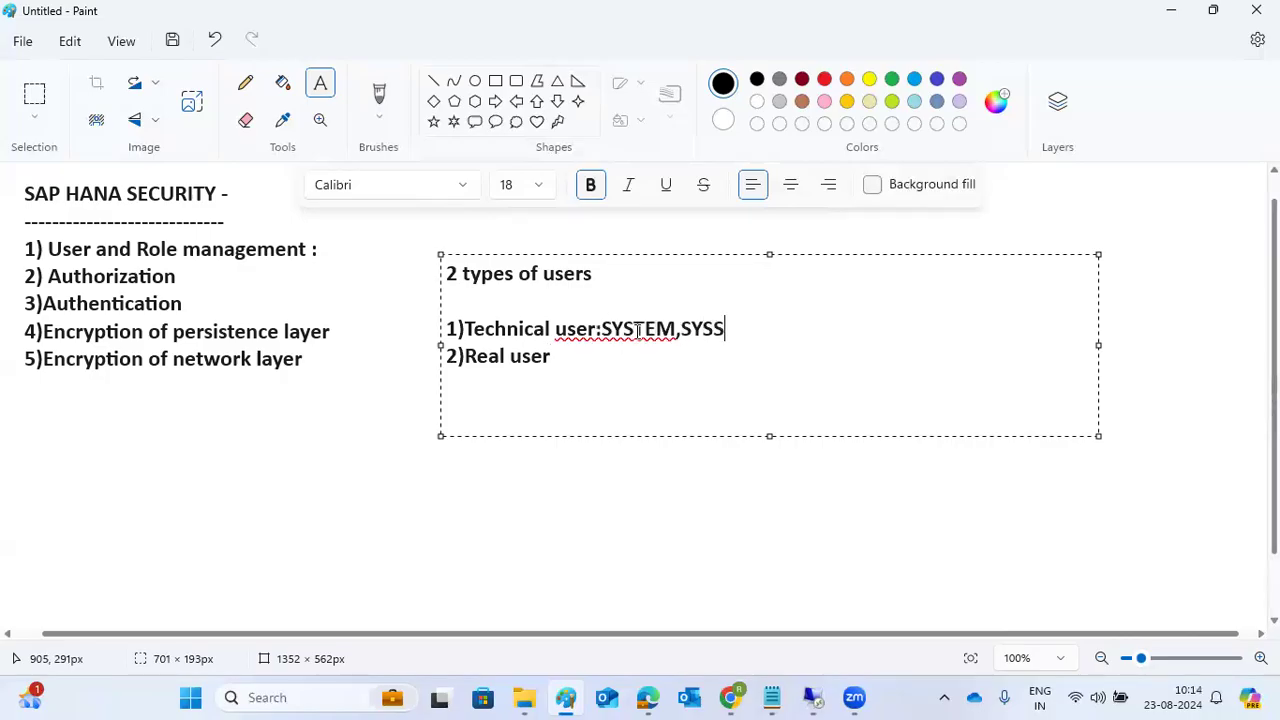
key(BackSpace)
text(,_SYs_REPO ,etc..)
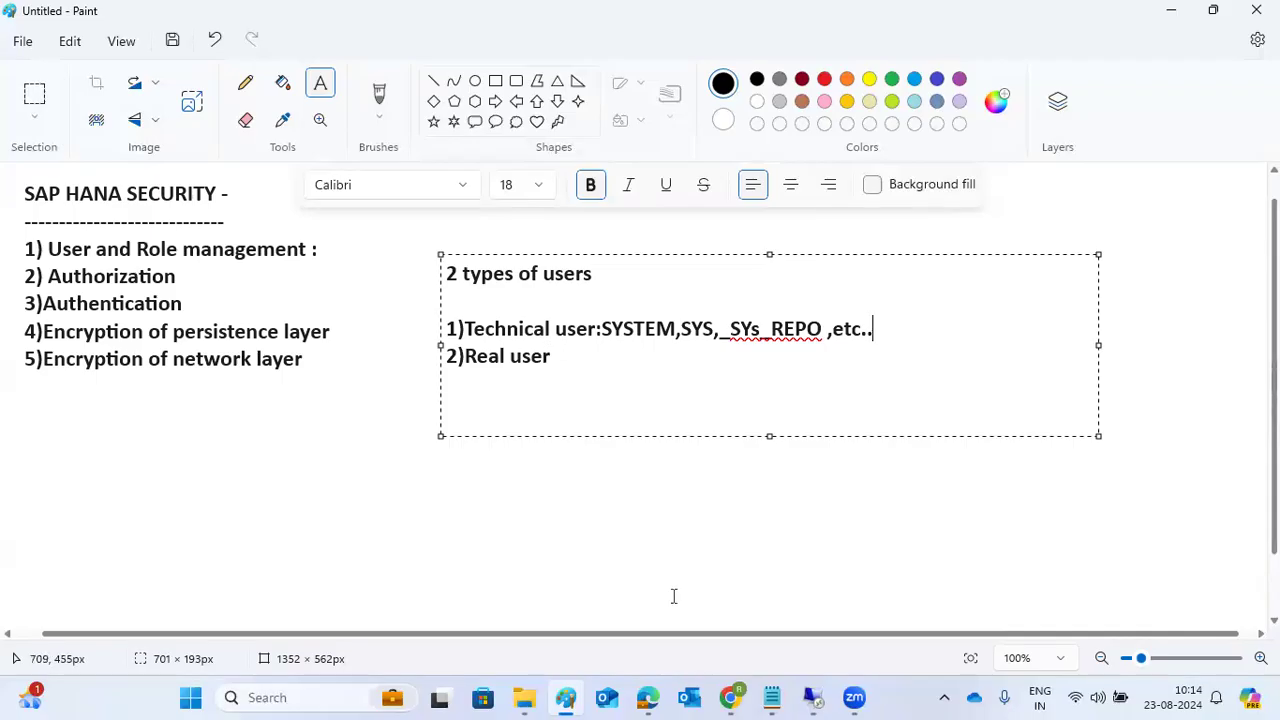
Step: Switch to SAP HANA Studio and add the ECQ@ECQ system with a different user, entering user name BASIS and the account password
click(813, 697)
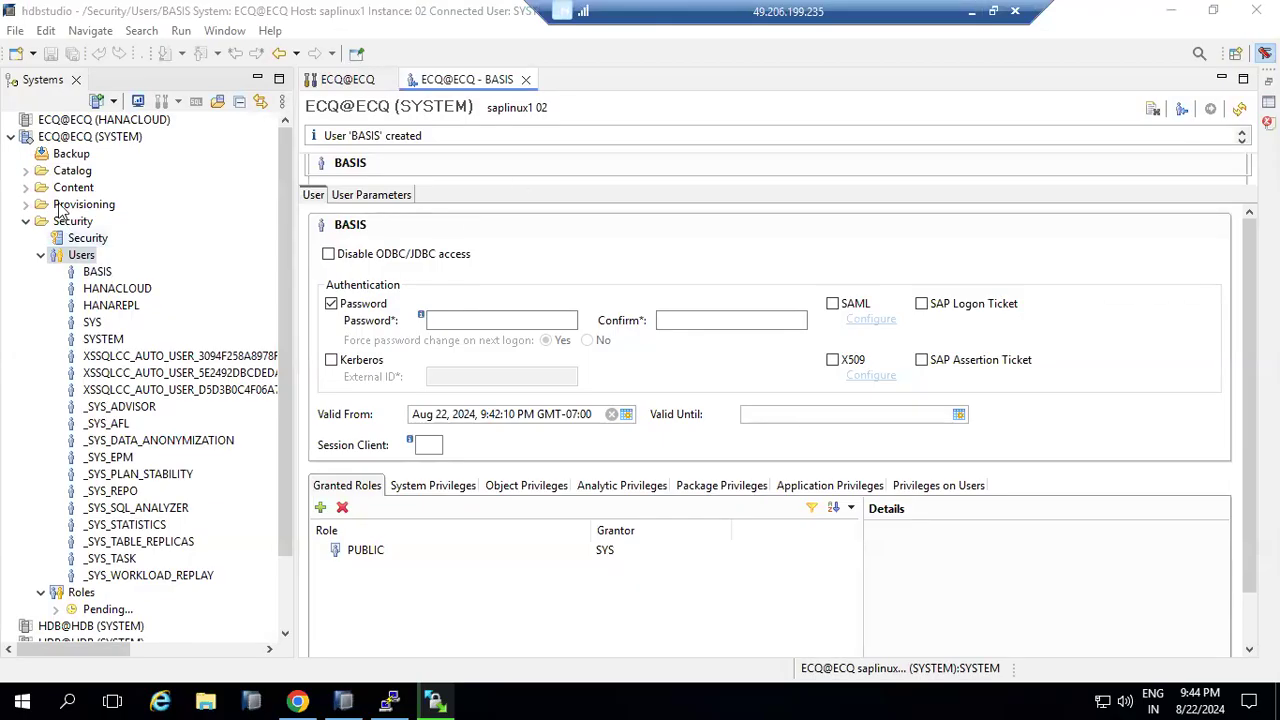
click(55, 142)
right_click(55, 143)
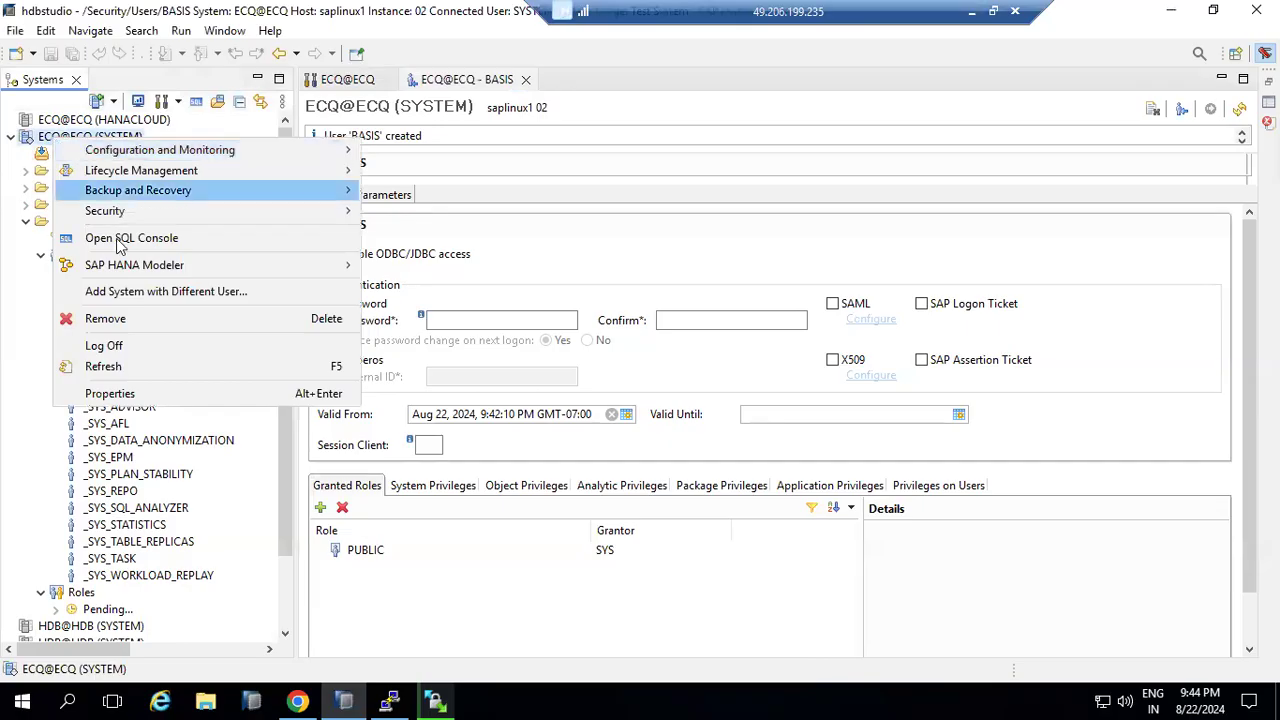
click(133, 295)
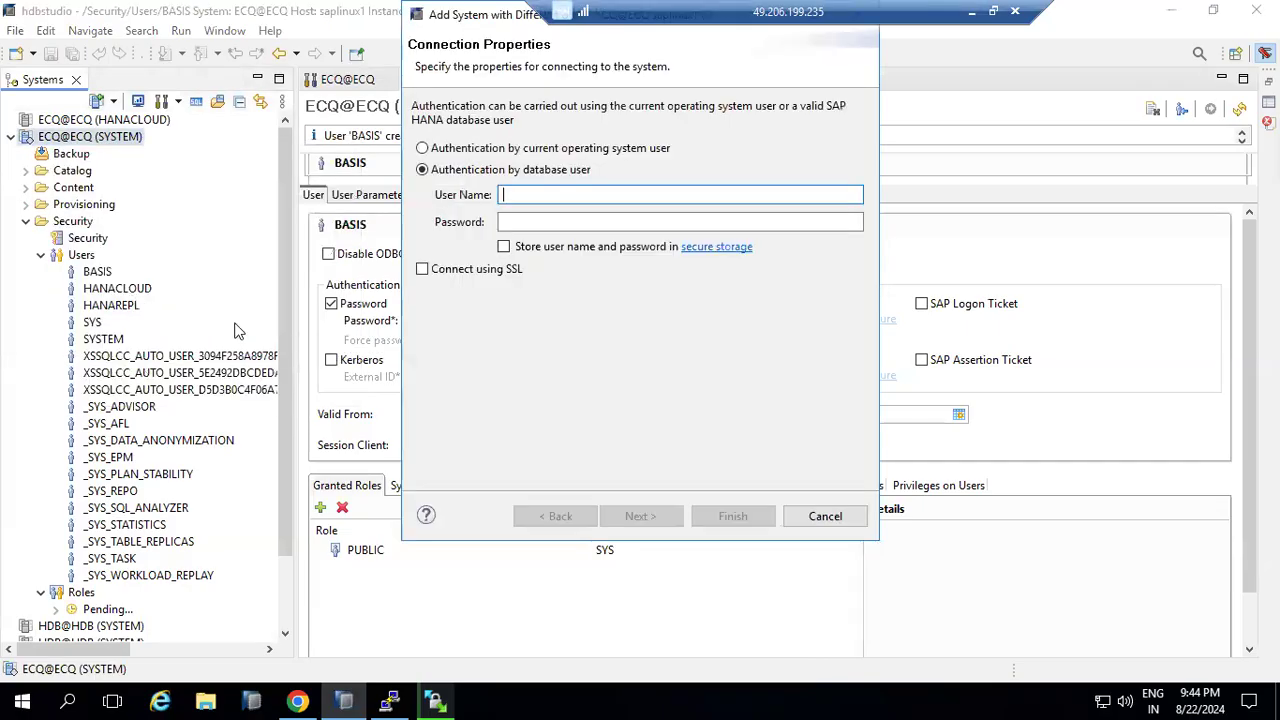
text(BASIS)
key(Tab)
text(********)
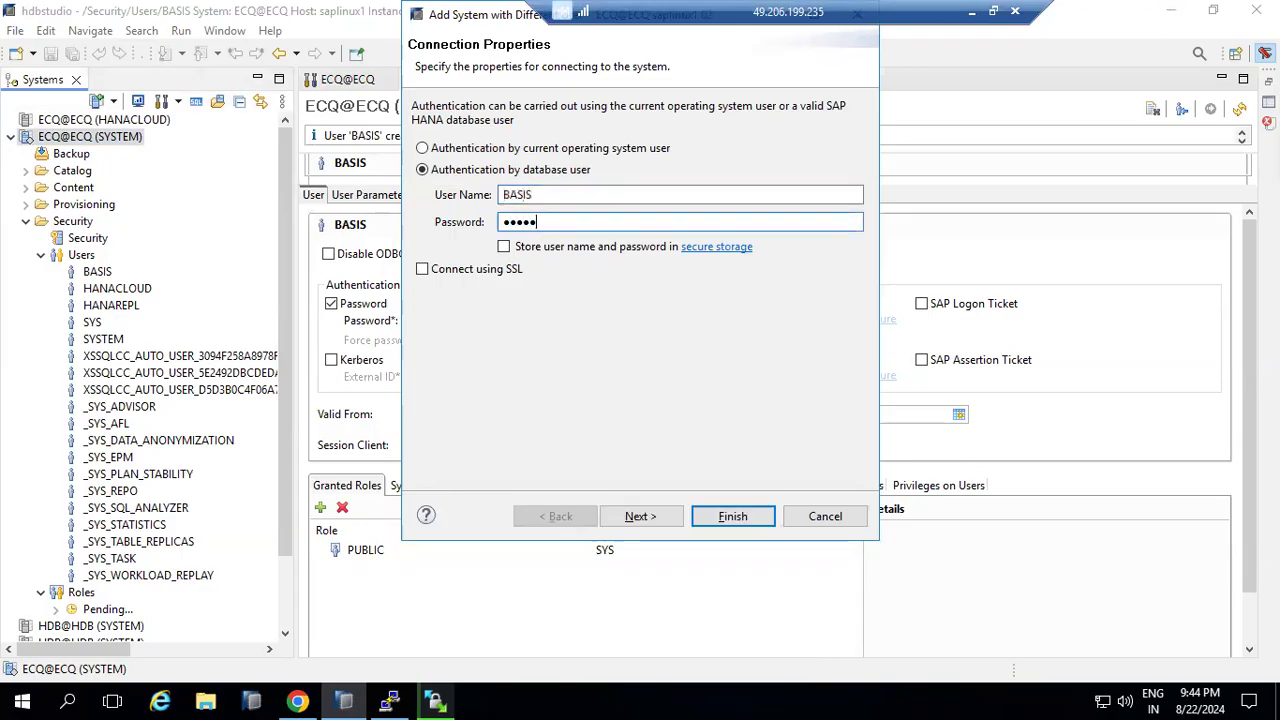
key(ctrl+a)
text(*********)
key(Return)
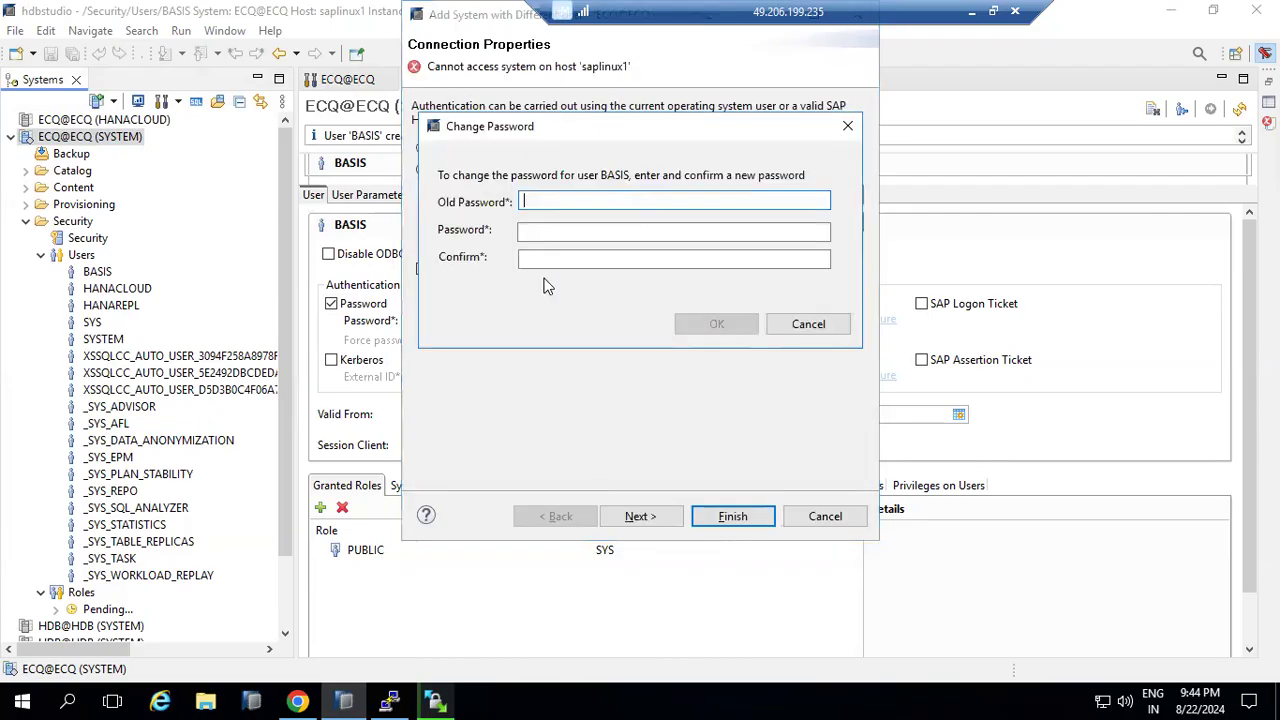
Step: Replace the BASIS user's old password with a confirmed new password, and try to open the Administration editor for ECQ@ECQ (BASIS)
text(********)
key(Tab)
text(******)
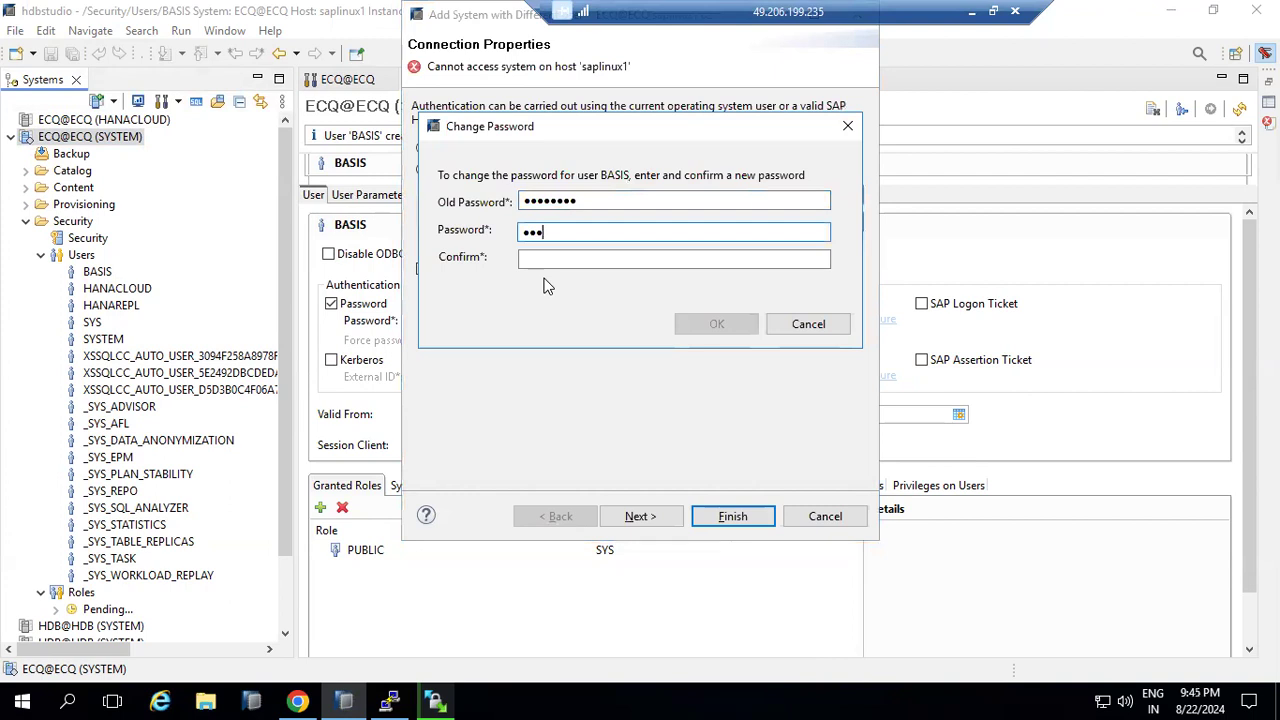
text(****)
key(Tab)
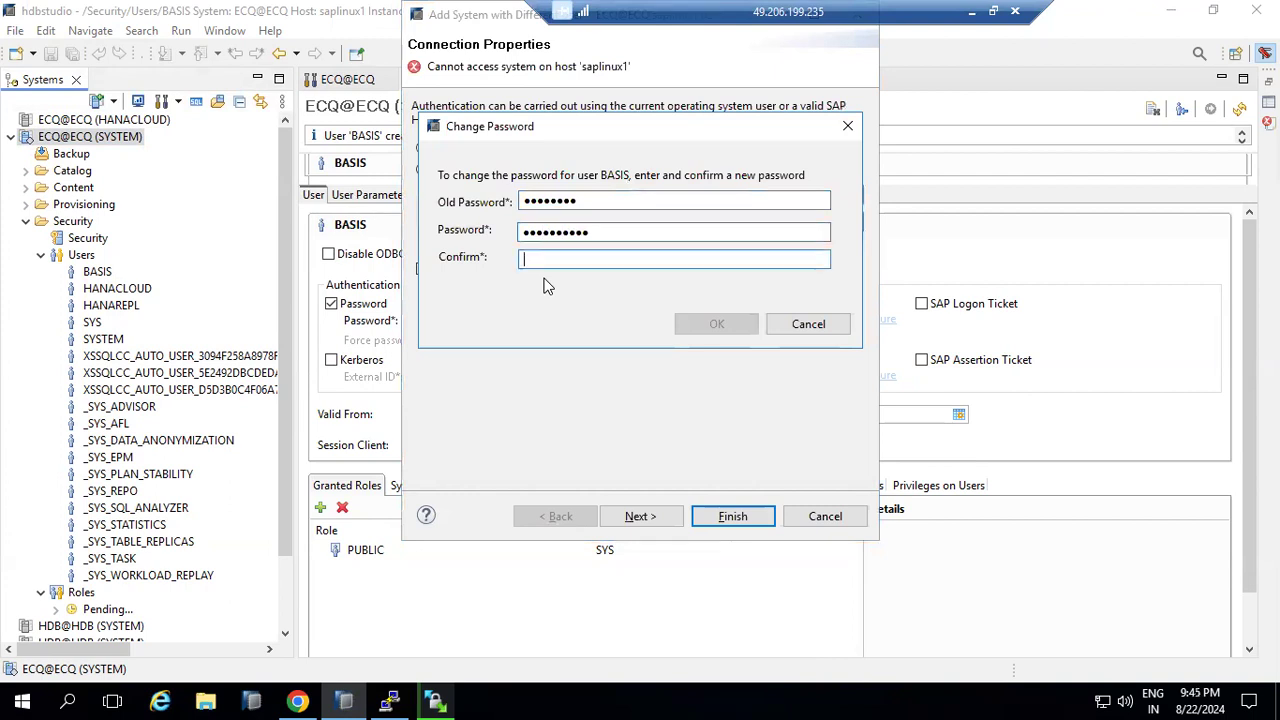
text(**********)
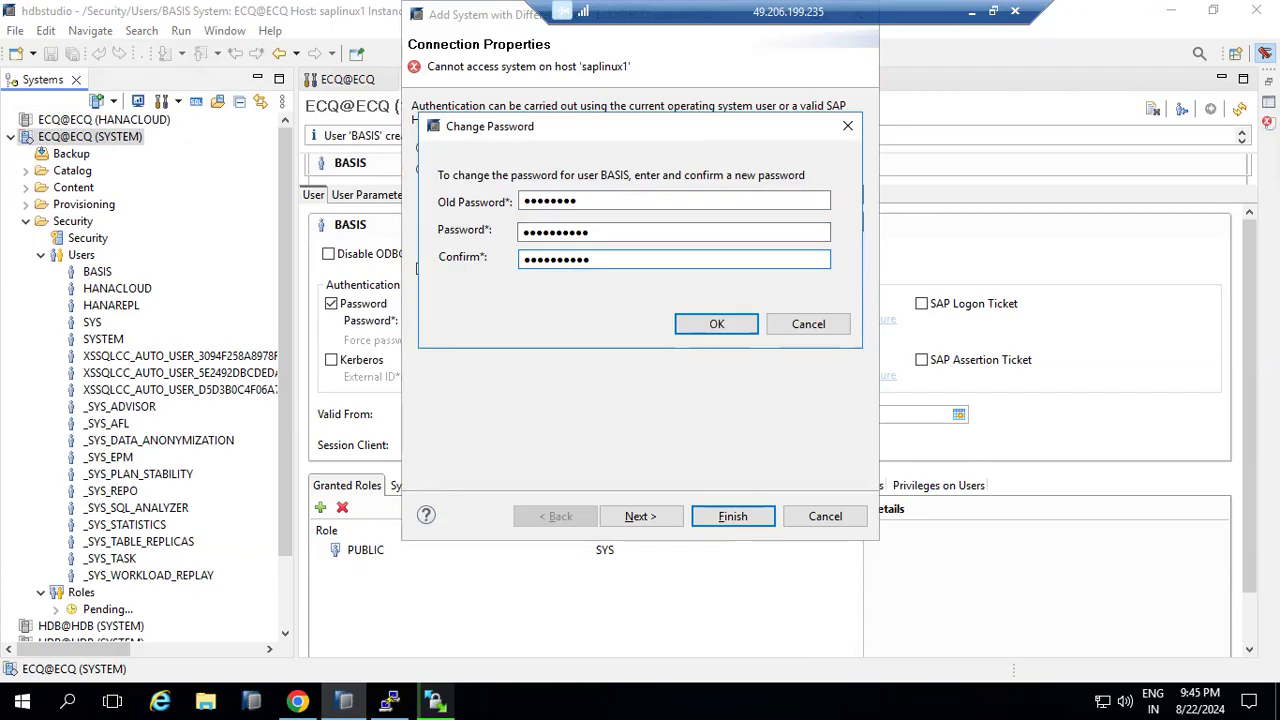
key(Return)
click(826, 291)
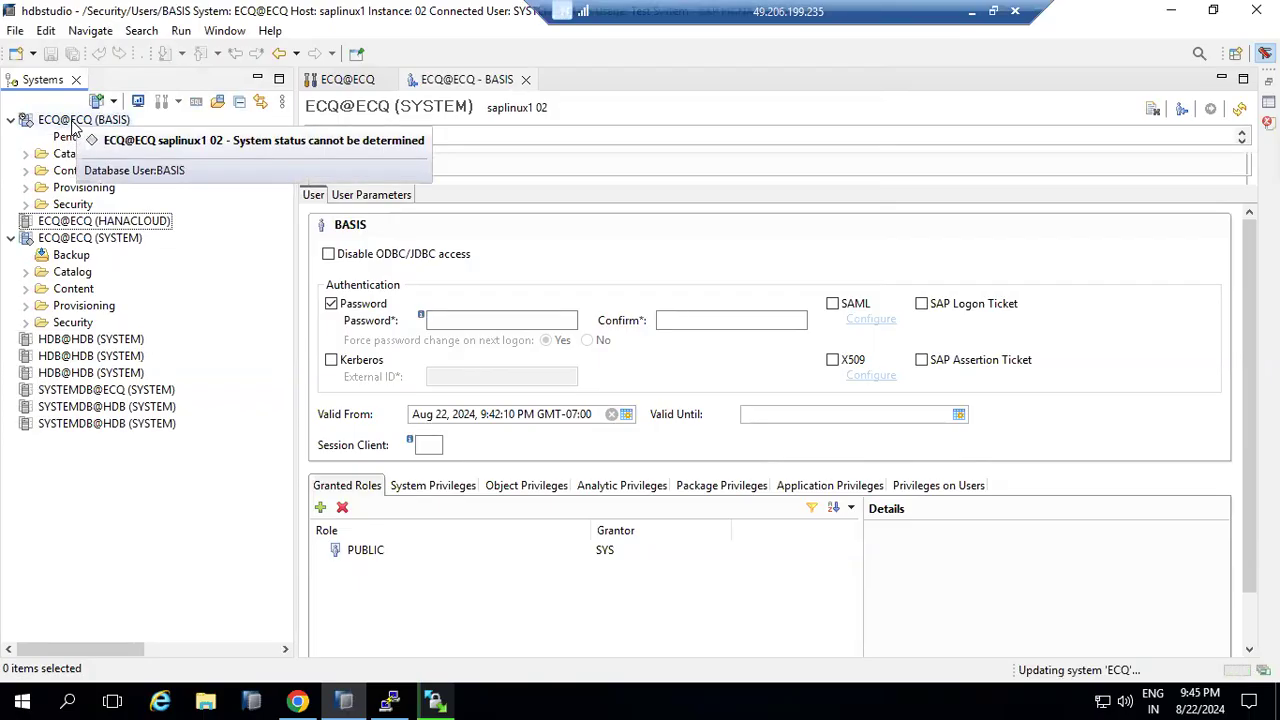
click(75, 121)
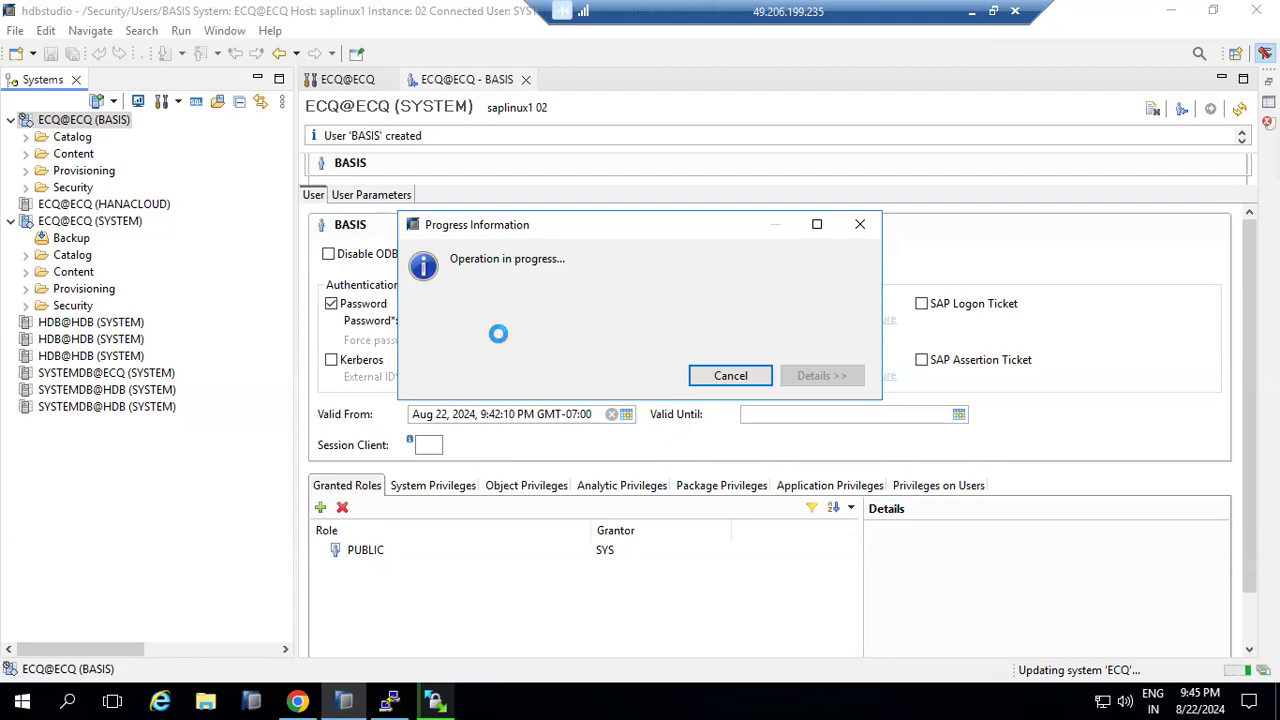
Step: Switch to Paint and add a text box of about 1310 × 239 px below the security list, reading "Authorizations:"
click(985, 10)
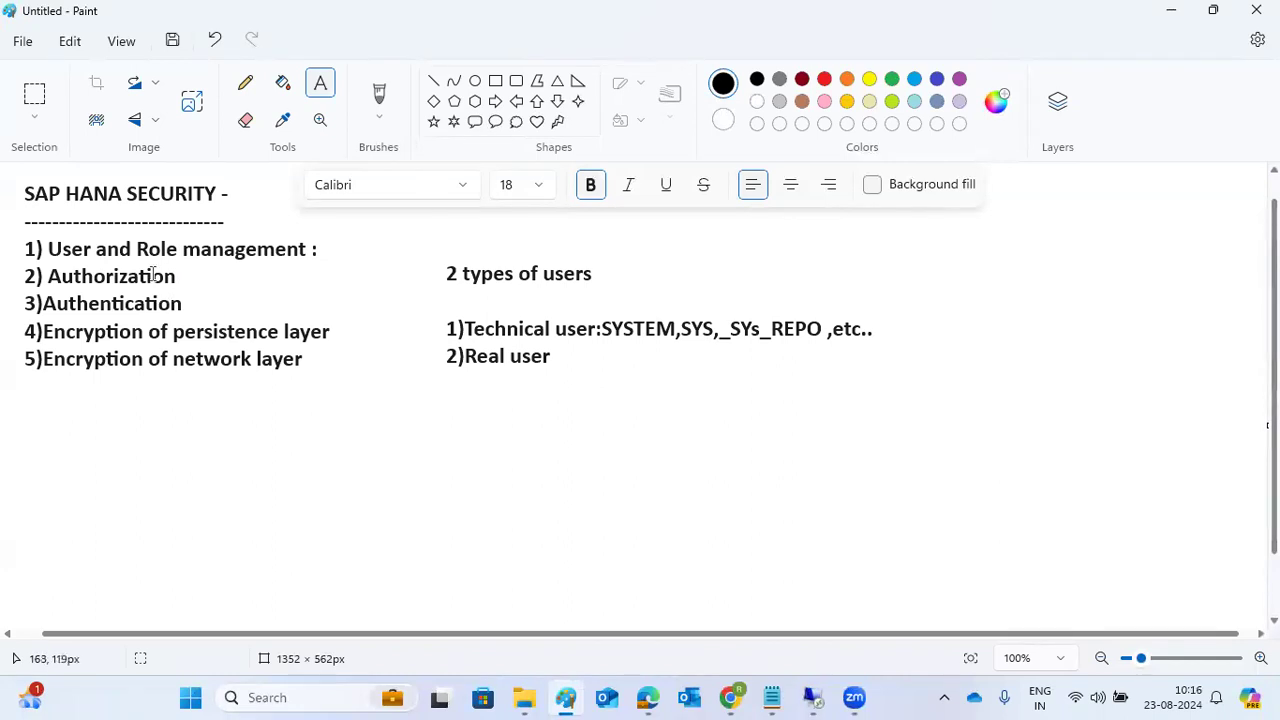
drag(17, 384, 890, 457)
drag(1058, 470, 1244, 608)
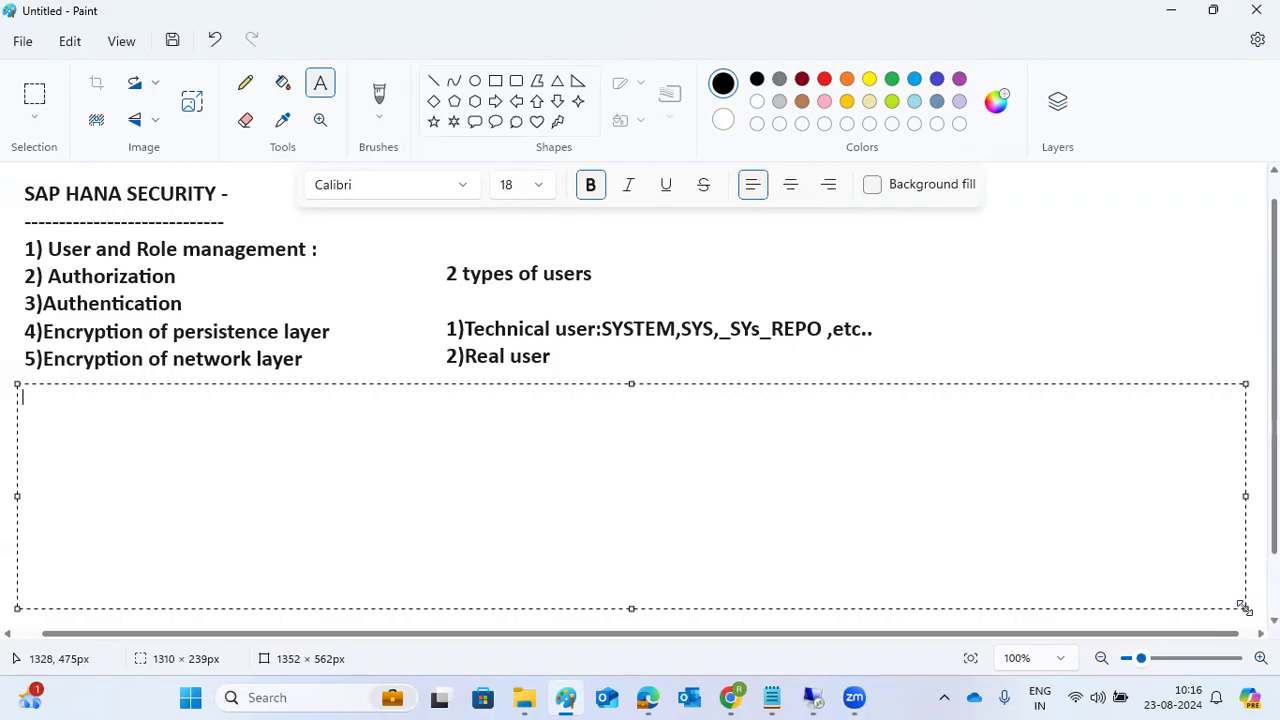
text(Auth)
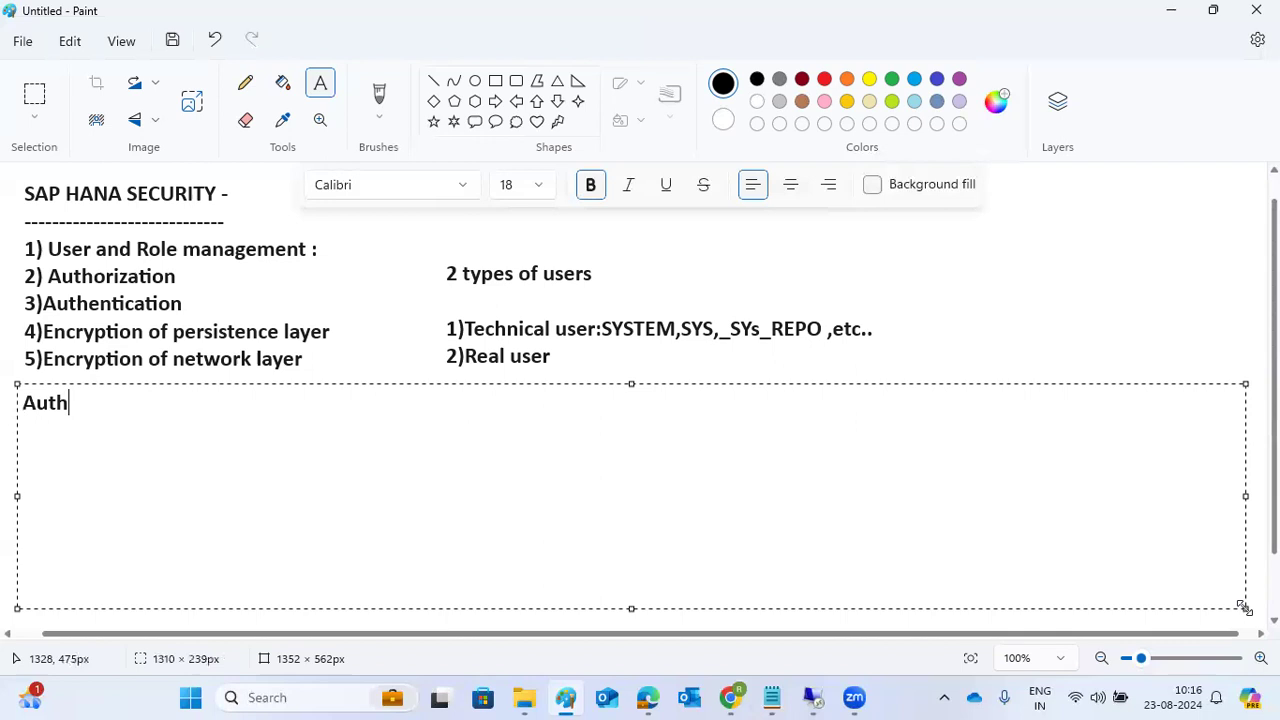
text(orization)
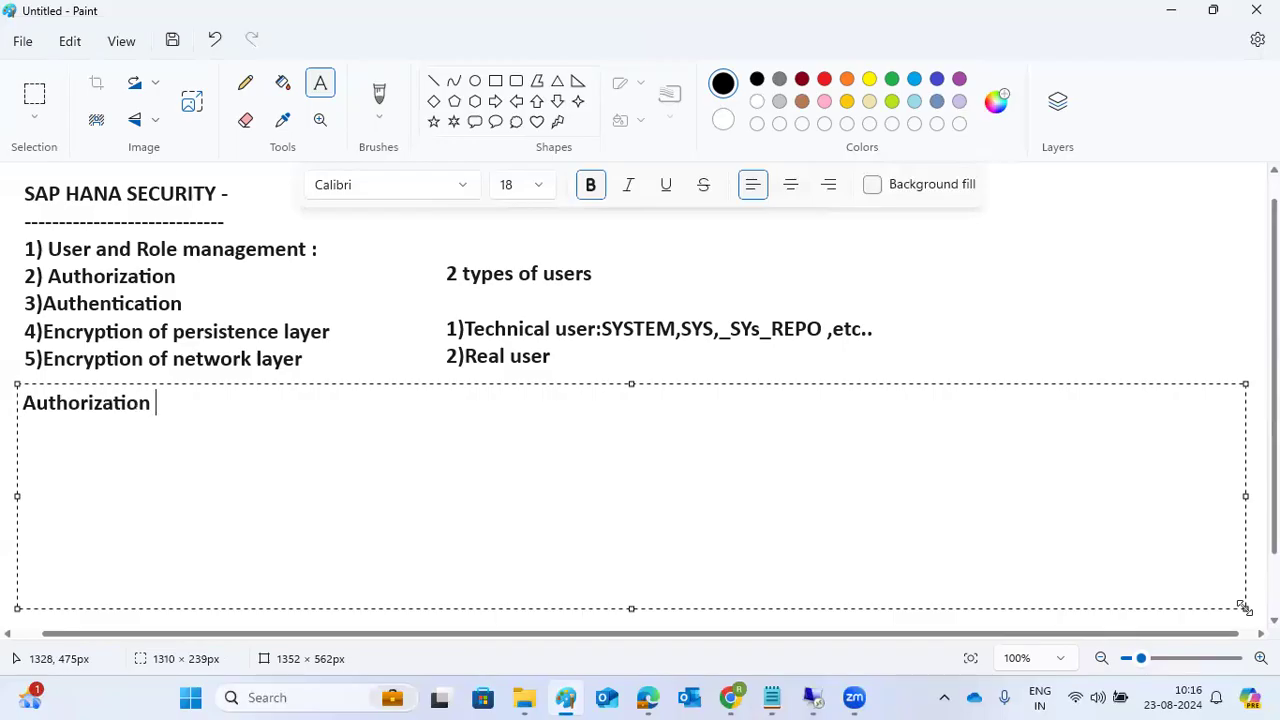
key(BackSpace)
text(s:)
click(452, 152)
Step: Draw three ellipses beside the user types notes: a larger one above two smaller ones, the lowest about 74 × 30 px
click(475, 80)
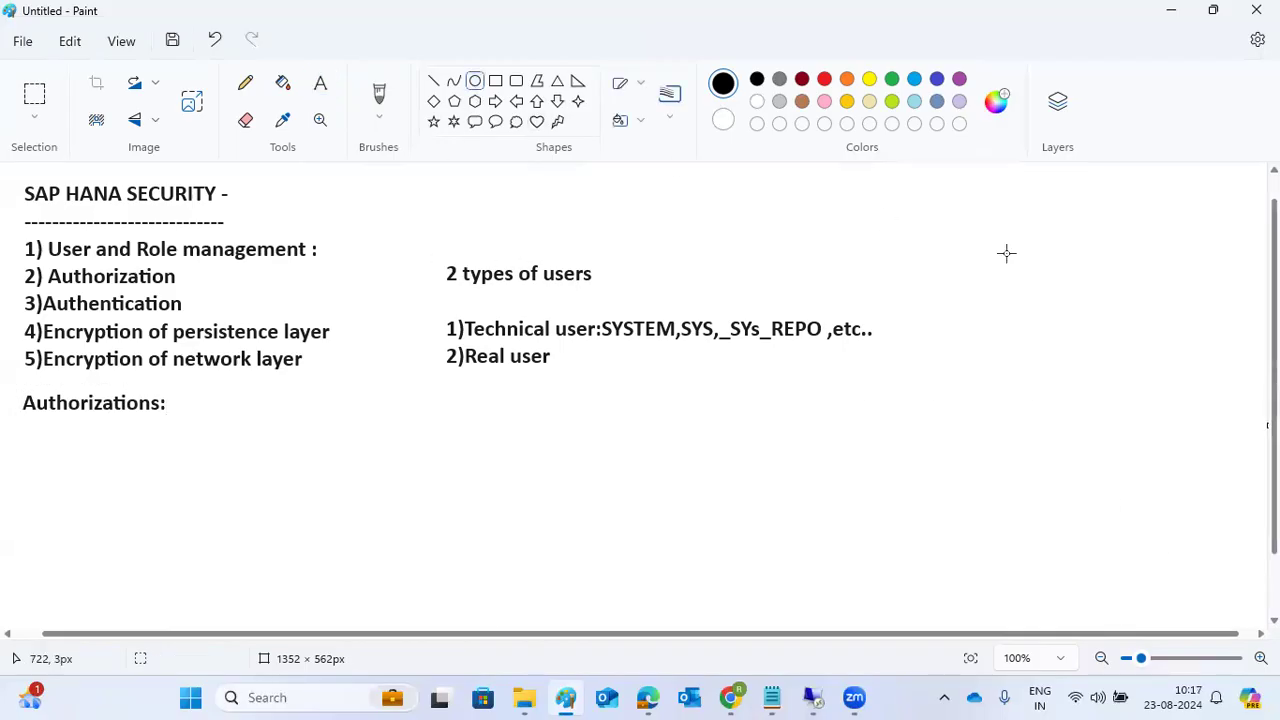
drag(1038, 261, 1140, 310)
click(946, 394)
drag(967, 350, 1030, 382)
drag(993, 451, 1060, 478)
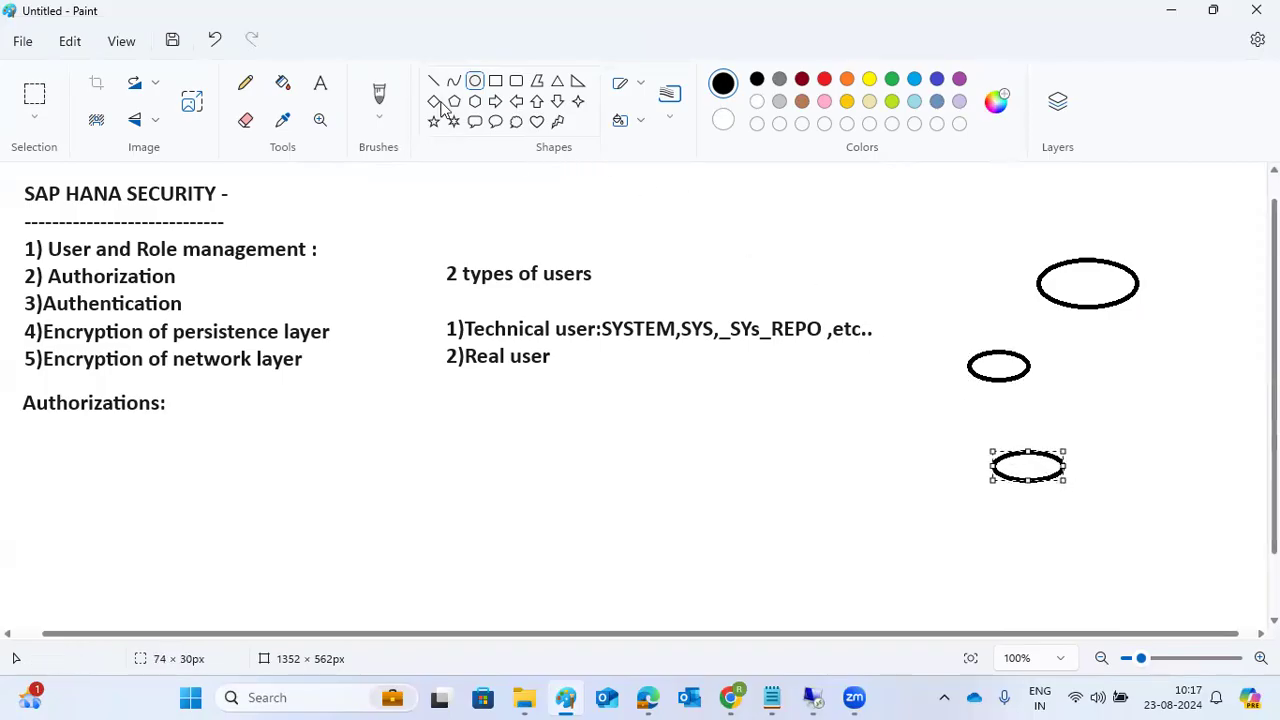
Step: Label the upper ellipse "USER" inside it, and the middle and lower ellipses "ROLE" and "AUTHO" beside them
click(318, 90)
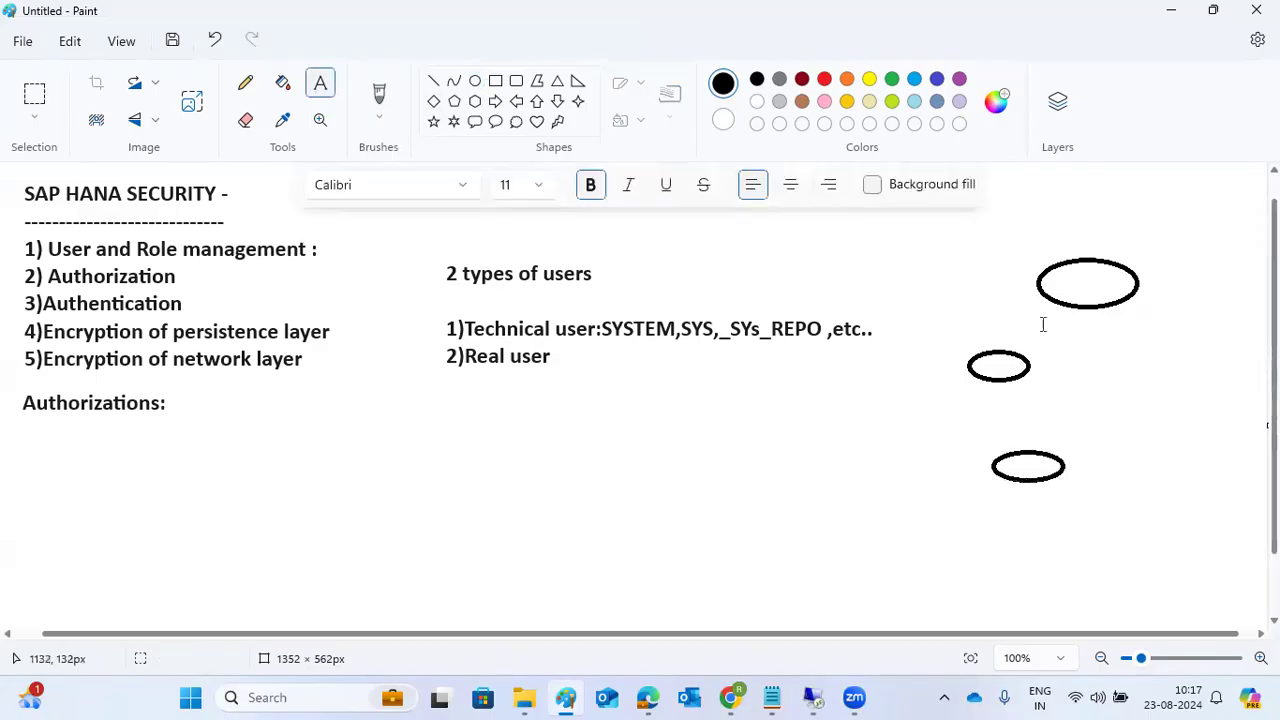
click(1075, 275)
text(USER)
click(1046, 356)
click(1043, 354)
text(ROLE)
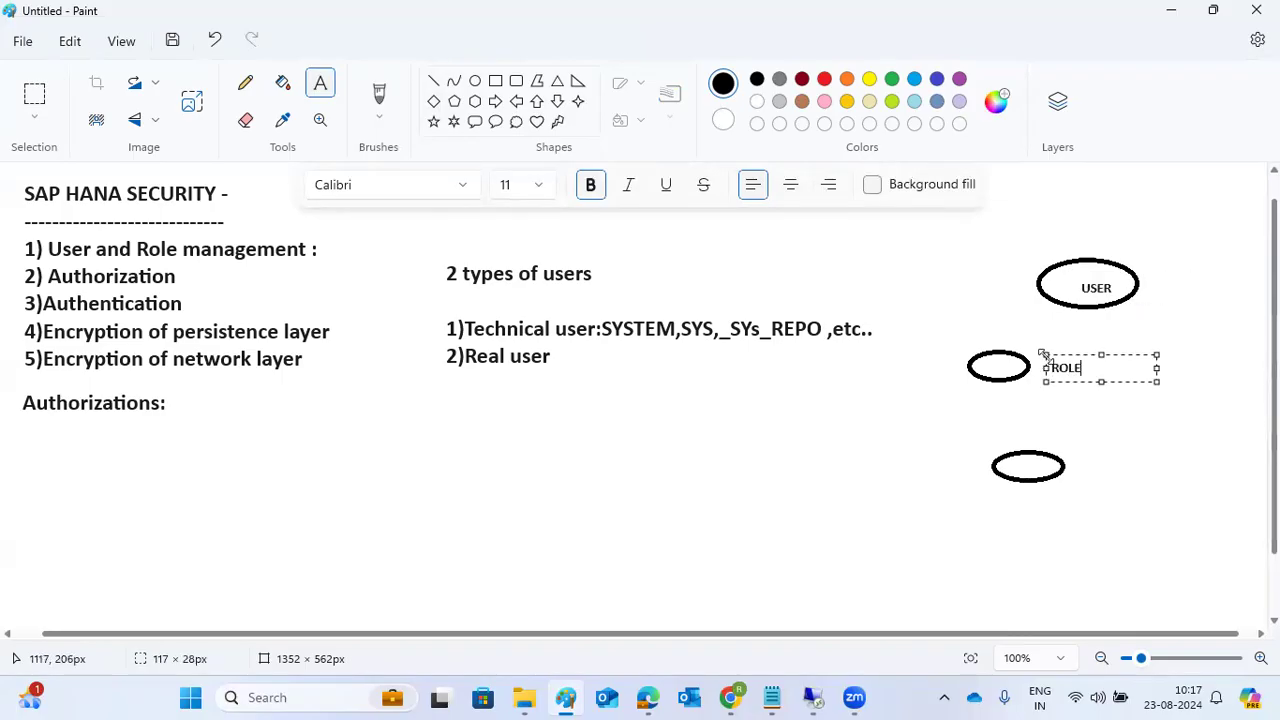
click(1084, 463)
click(1082, 462)
text(AUTHO)
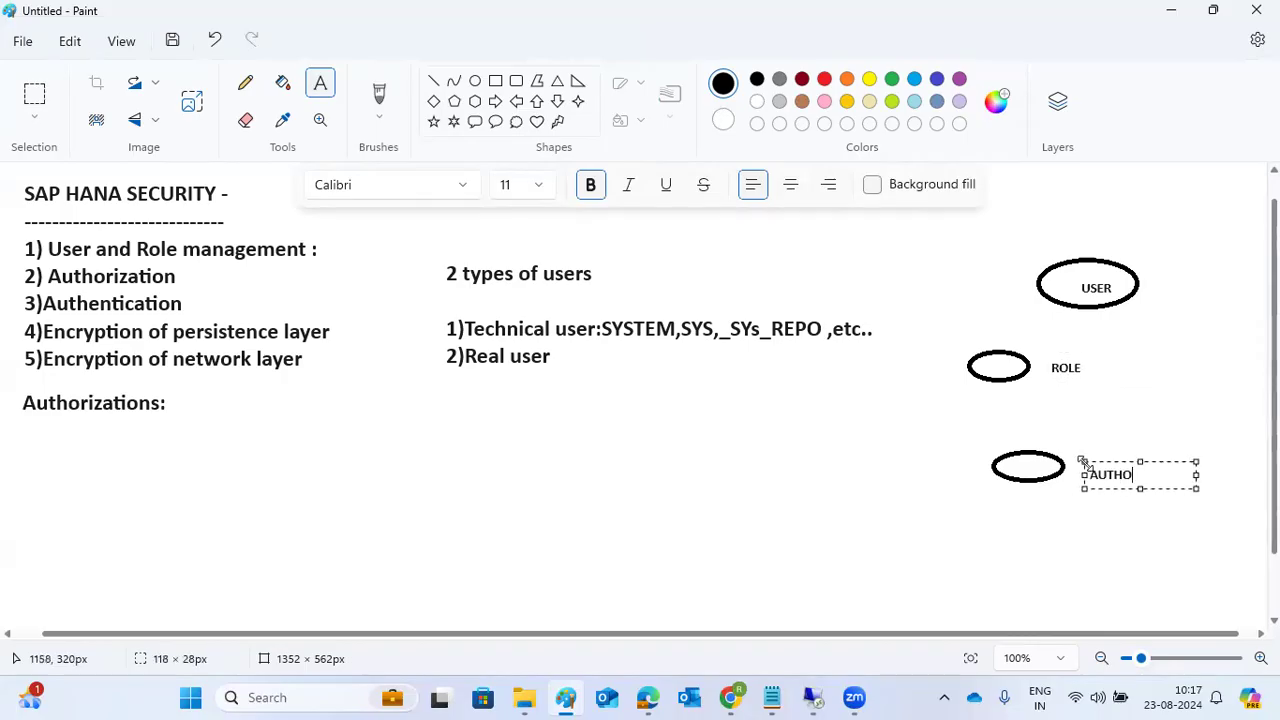
click(790, 402)
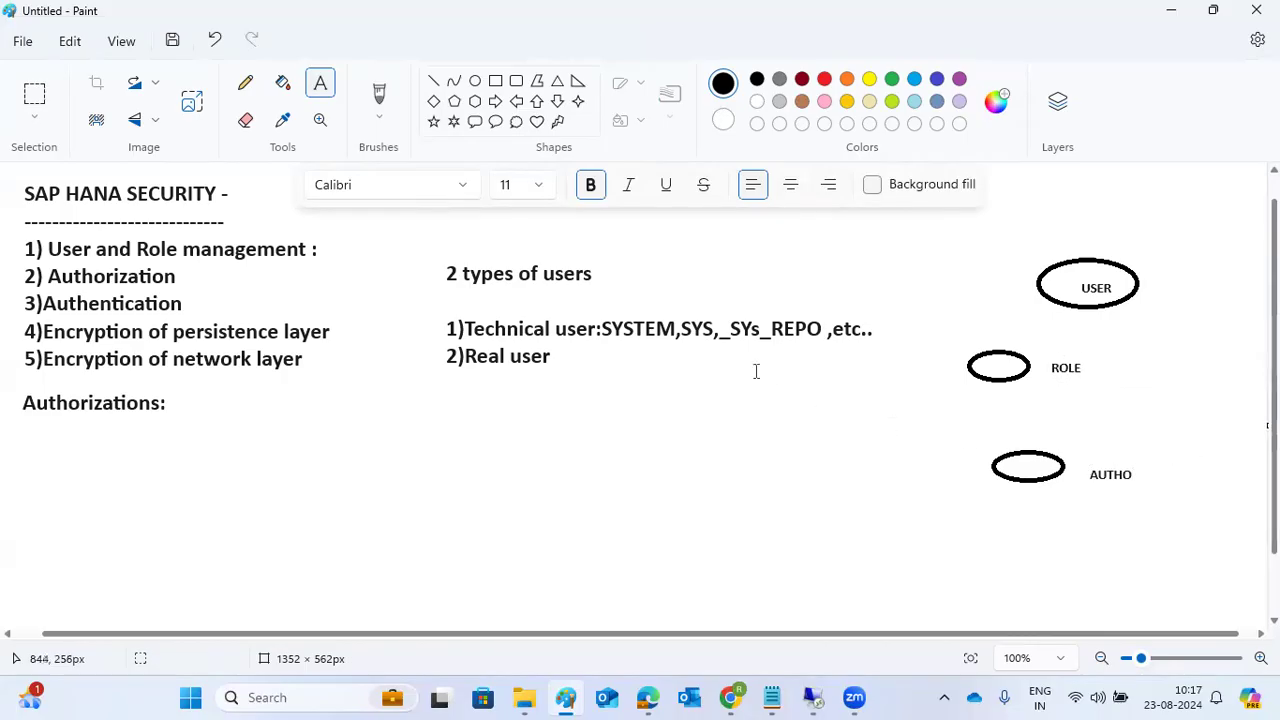
Step: Draw lines connecting the USER ellipse to the ROLE ellipse and, twice, the ROLE ellipse to the AUTHO ellipse
click(433, 82)
mouse_move(1050, 448)
mouse_down()
mouse_move(1094, 305)
mouse_move(1090, 332)
mouse_move(1035, 398)
mouse_move(998, 373)
mouse_move(1075, 305)
mouse_up()
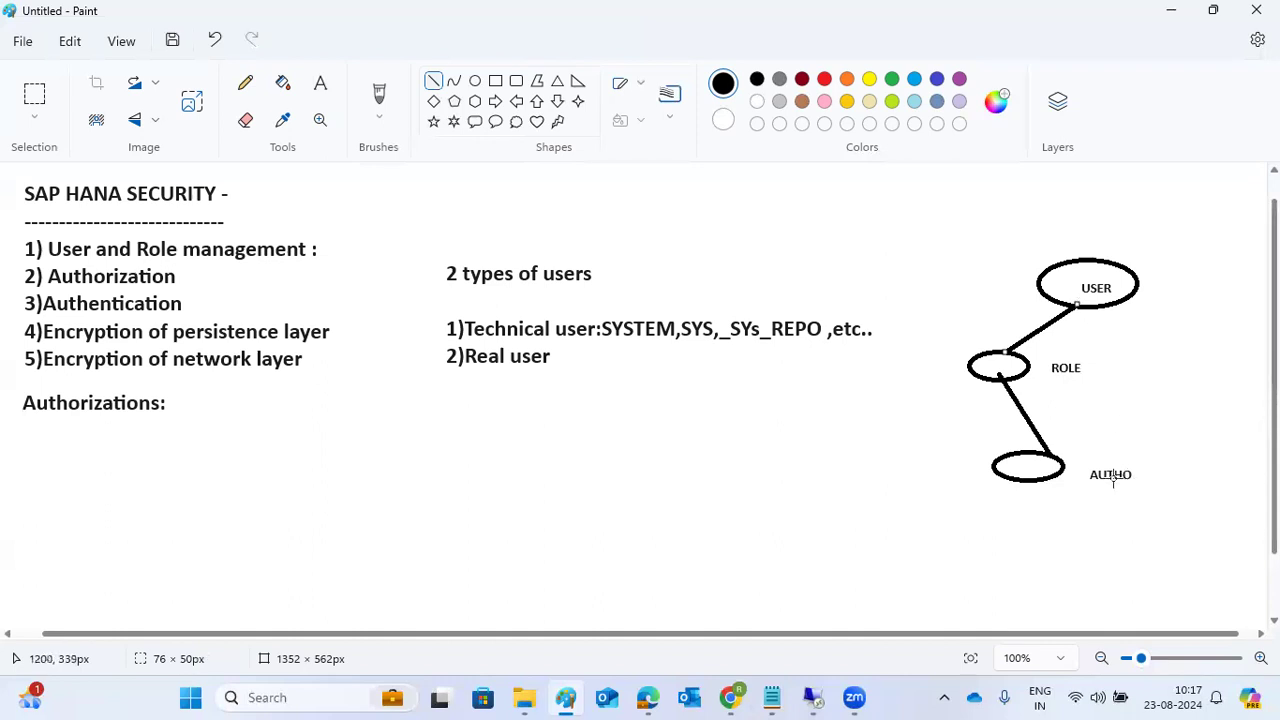
mouse_move(1068, 464)
mouse_down()
mouse_move(1110, 296)
mouse_move(1081, 452)
mouse_move(998, 394)
mouse_move(1015, 354)
mouse_up()
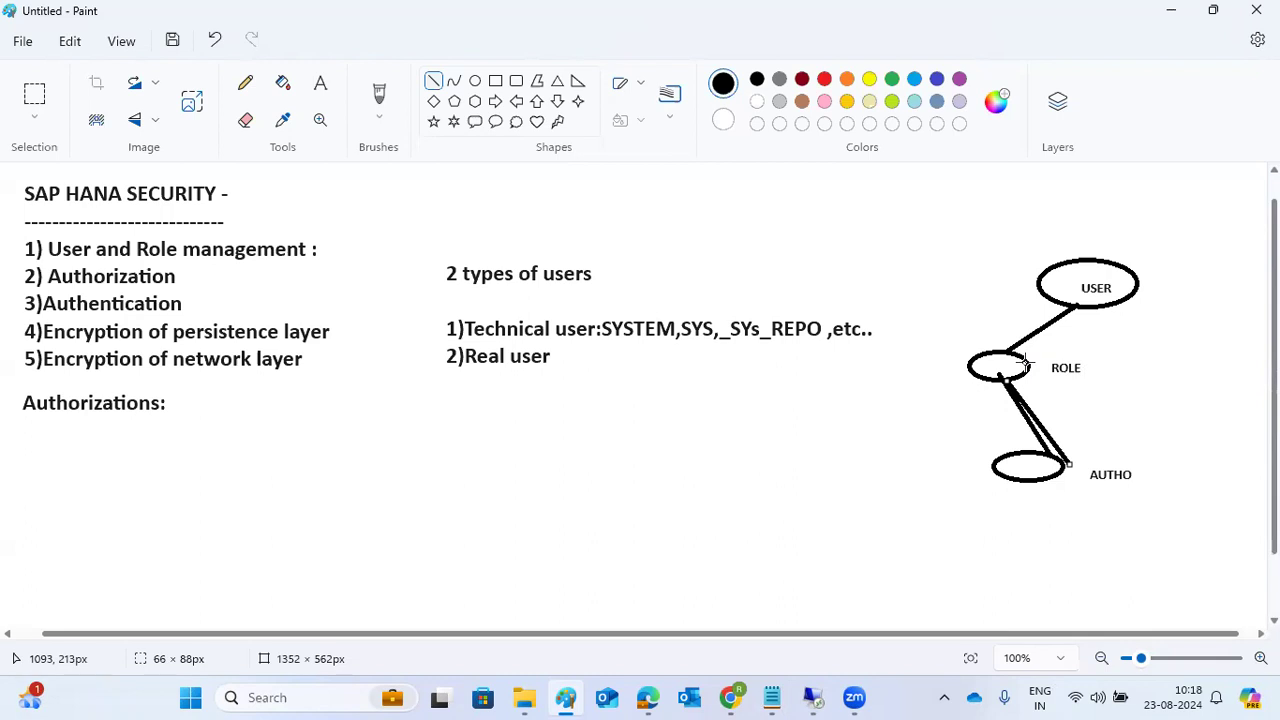
Step: Switch to SAP HANA Studio, dismiss the Administration editor error, and view the system privileges of the BASIS user
click(814, 697)
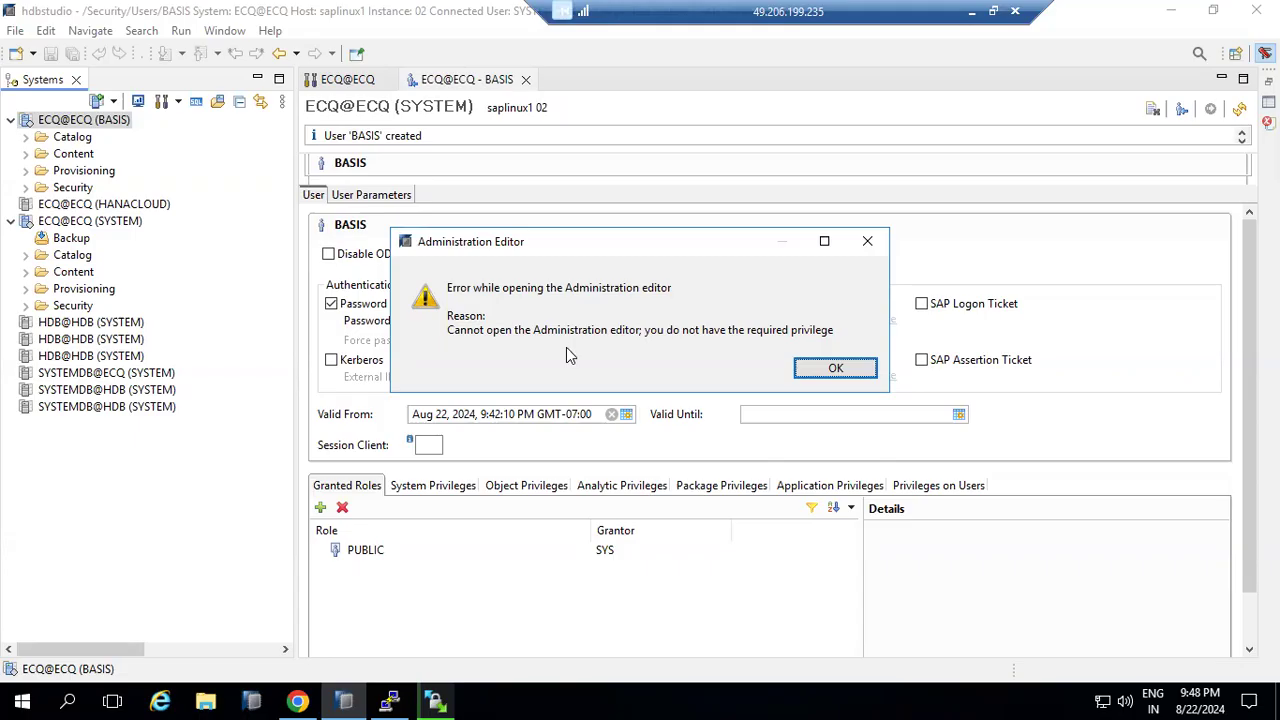
click(808, 369)
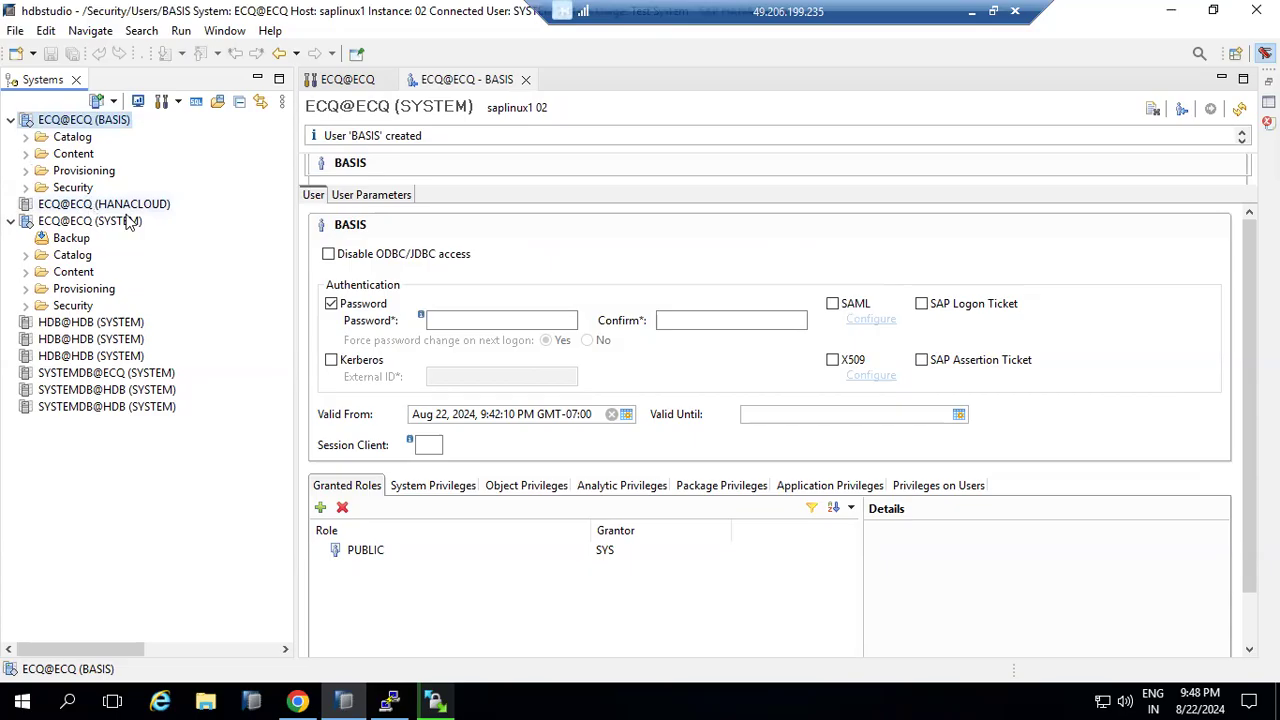
click(425, 488)
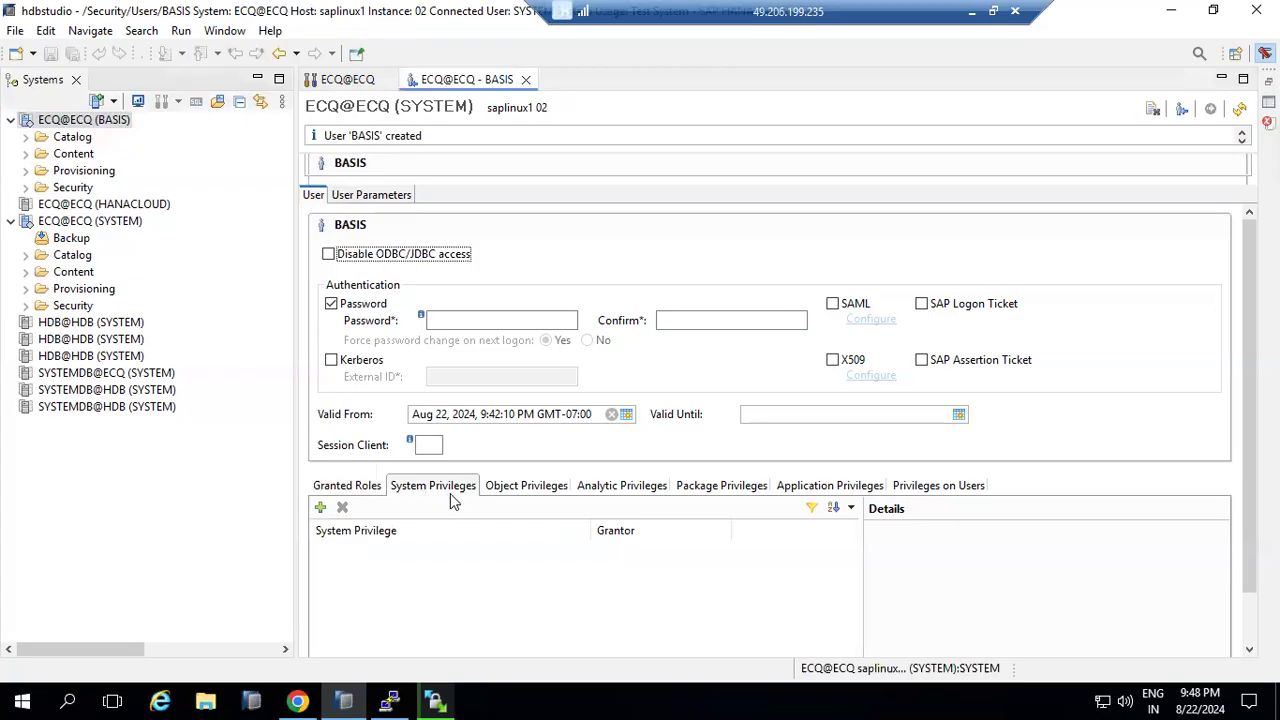
Step: Switch to Paint and add a text box of about 699 × 249 px beside "Authorizations:", starting it with "1)"
click(971, 11)
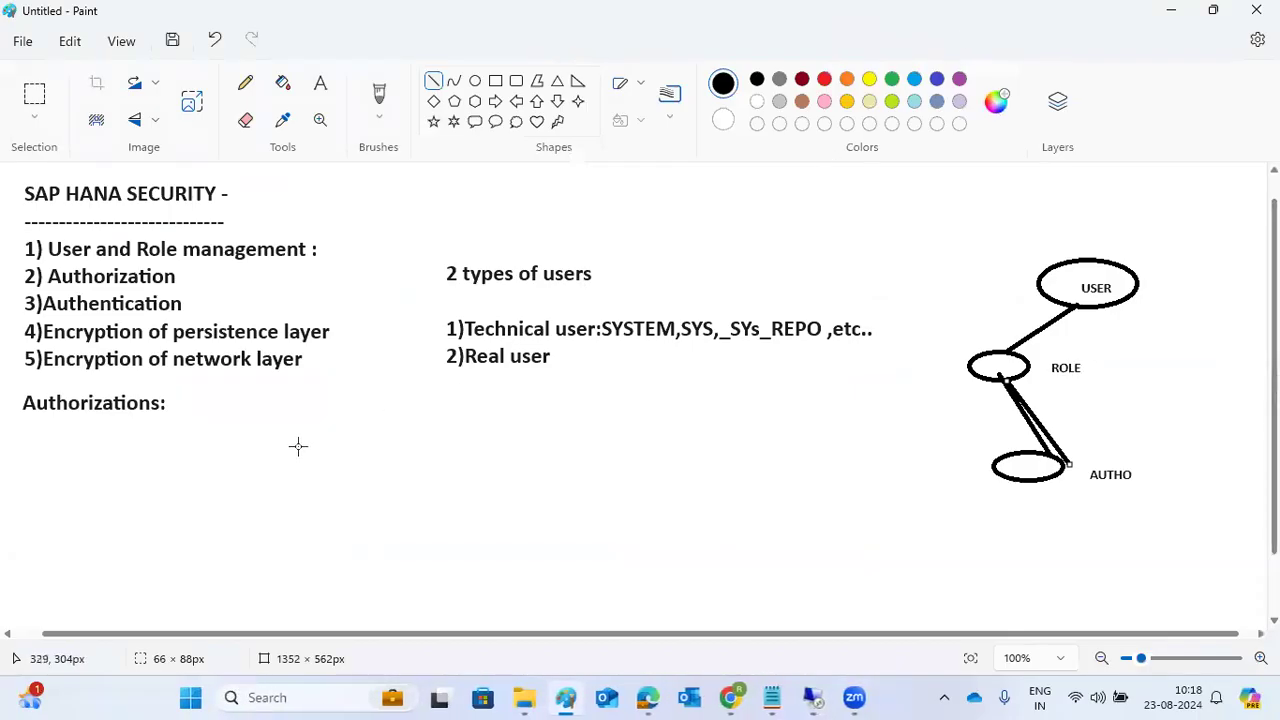
click(320, 83)
click(298, 416)
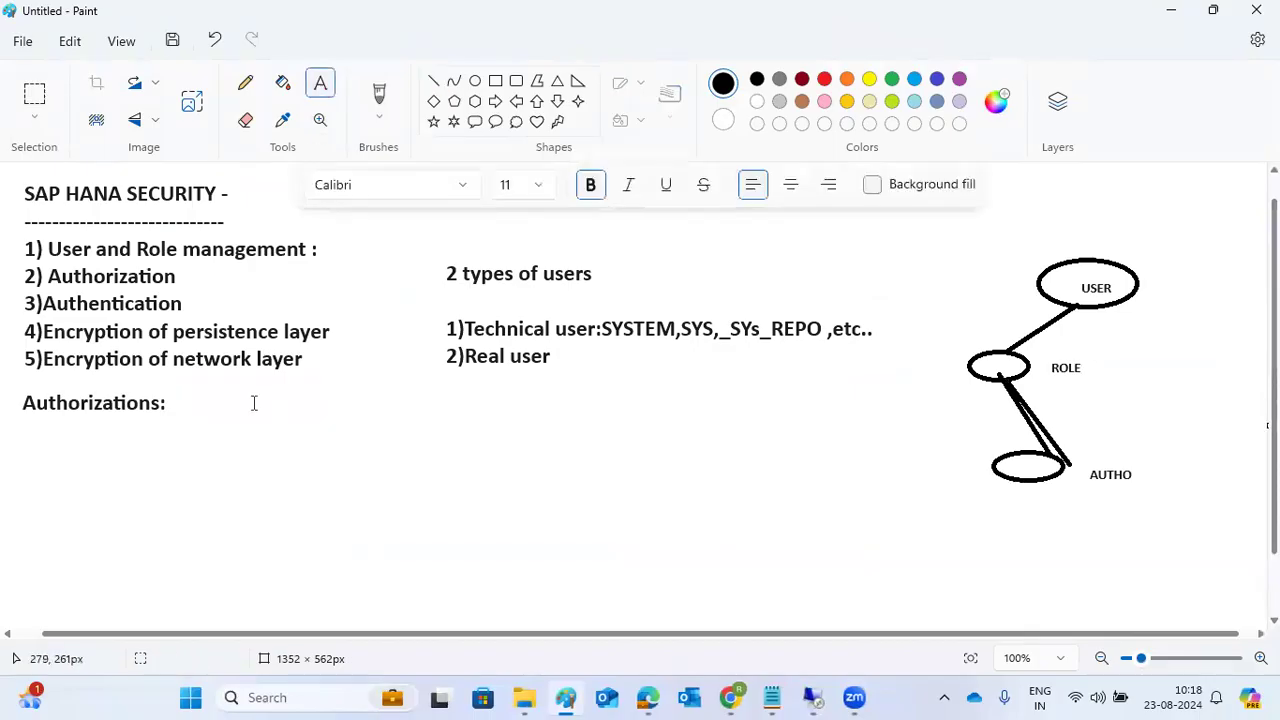
drag(226, 387, 719, 473)
drag(801, 541, 878, 620)
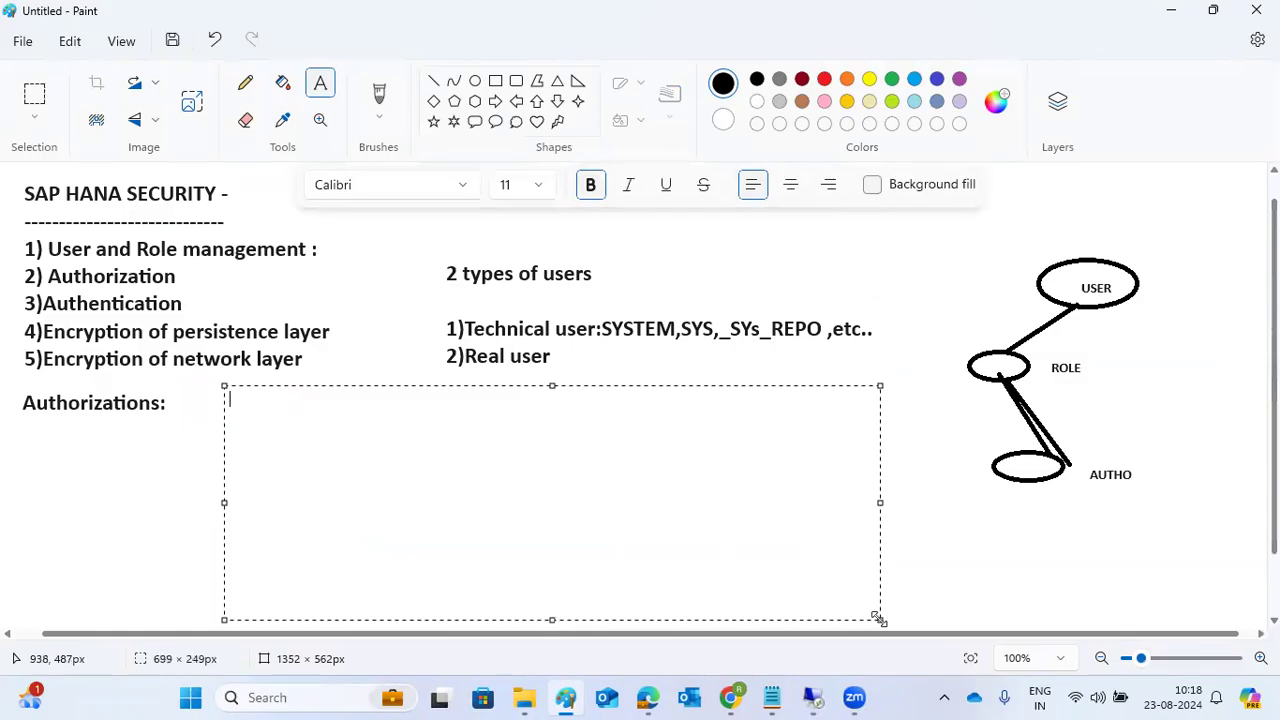
text(1))
Step: Set the text to size 18 and red, and add "SYSTEM Privileges" as the first authorization item
click(538, 185)
click(513, 464)
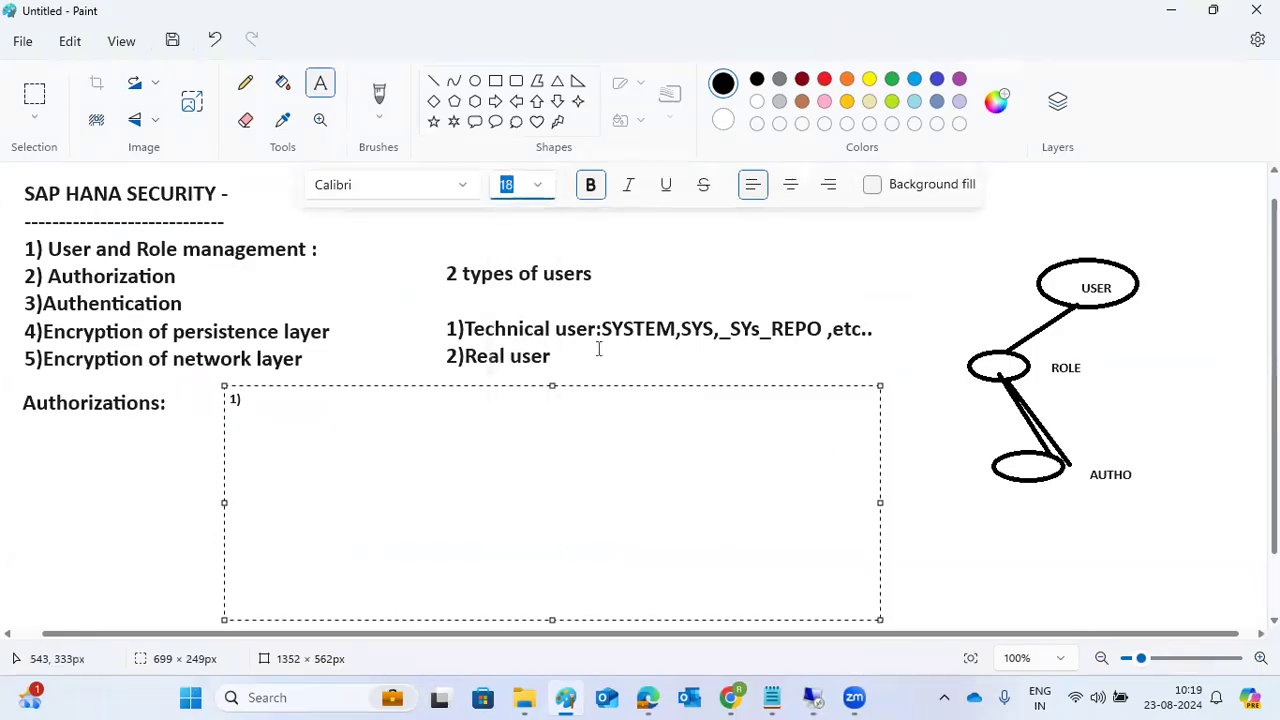
click(821, 82)
click(502, 394)
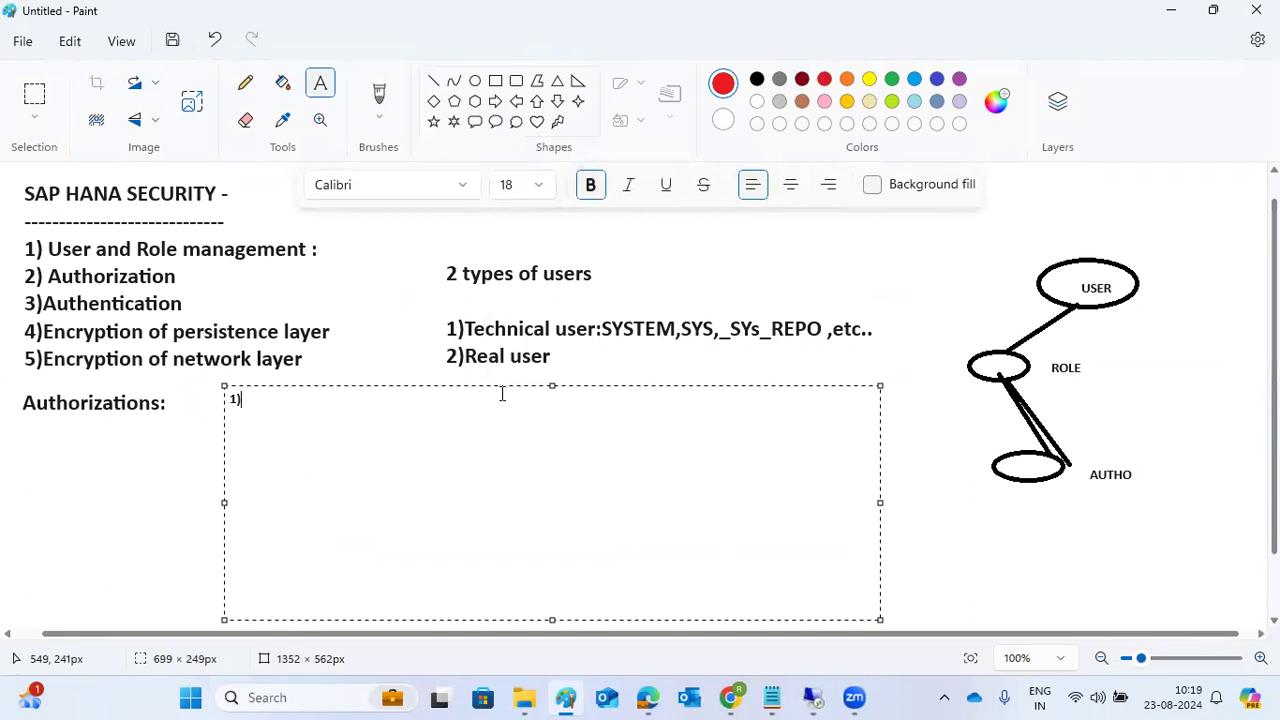
text(SYSTEM )
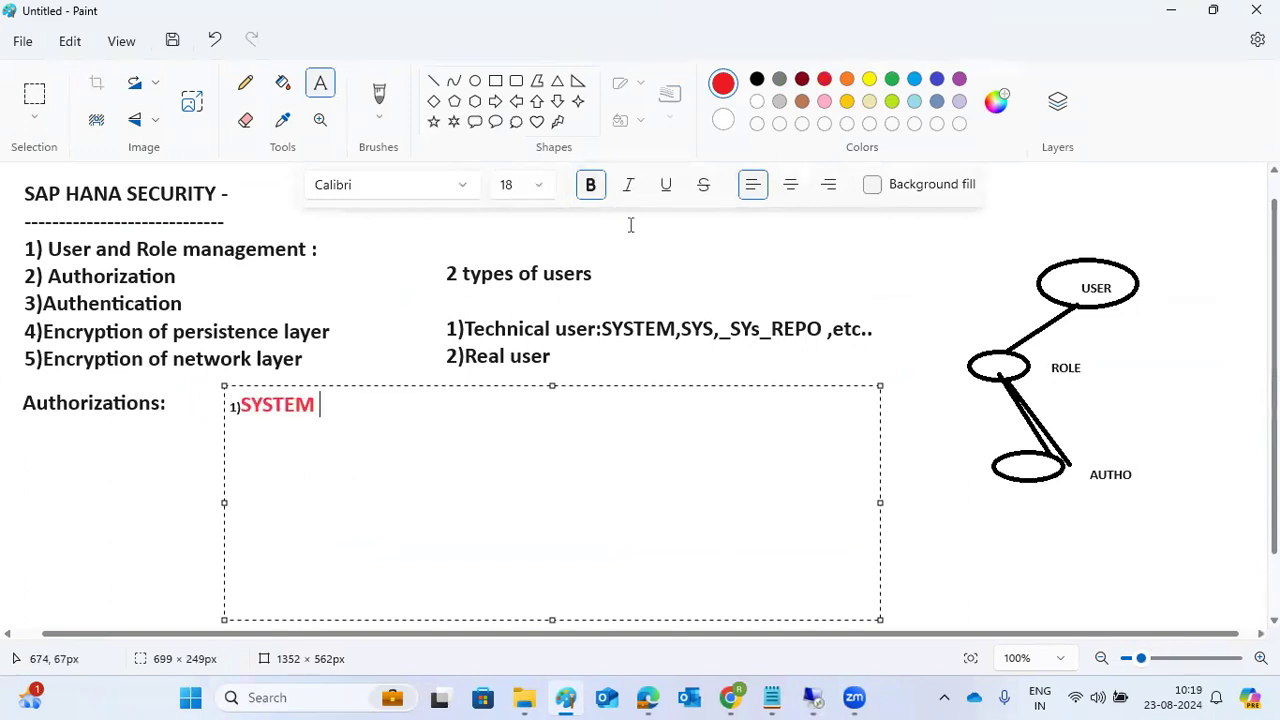
text(Pri)
text(vilege)
text(s)
Step: Add the items "2)object pri..", "3)Analytic Priv" and "4)Package prvi" on separate lines below the SYSTEM Privileges item
key(Return)
text(2))
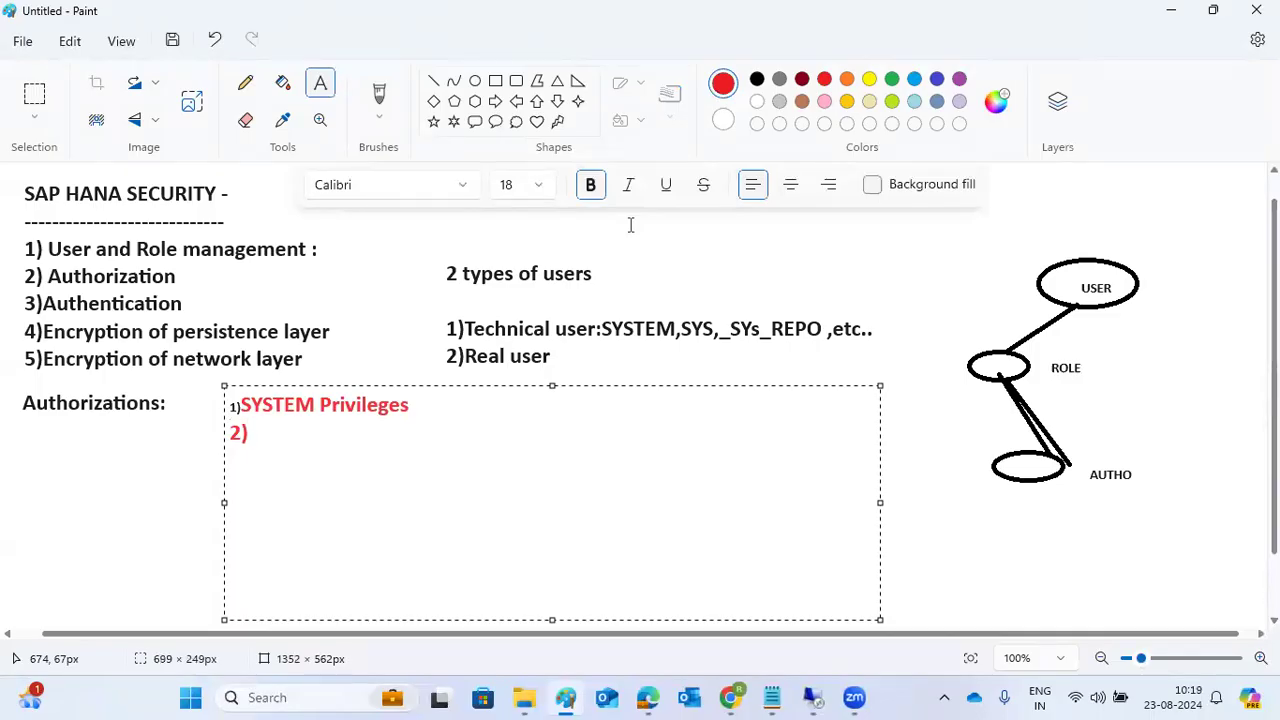
text(object pri..)
key(Return)
text(3))
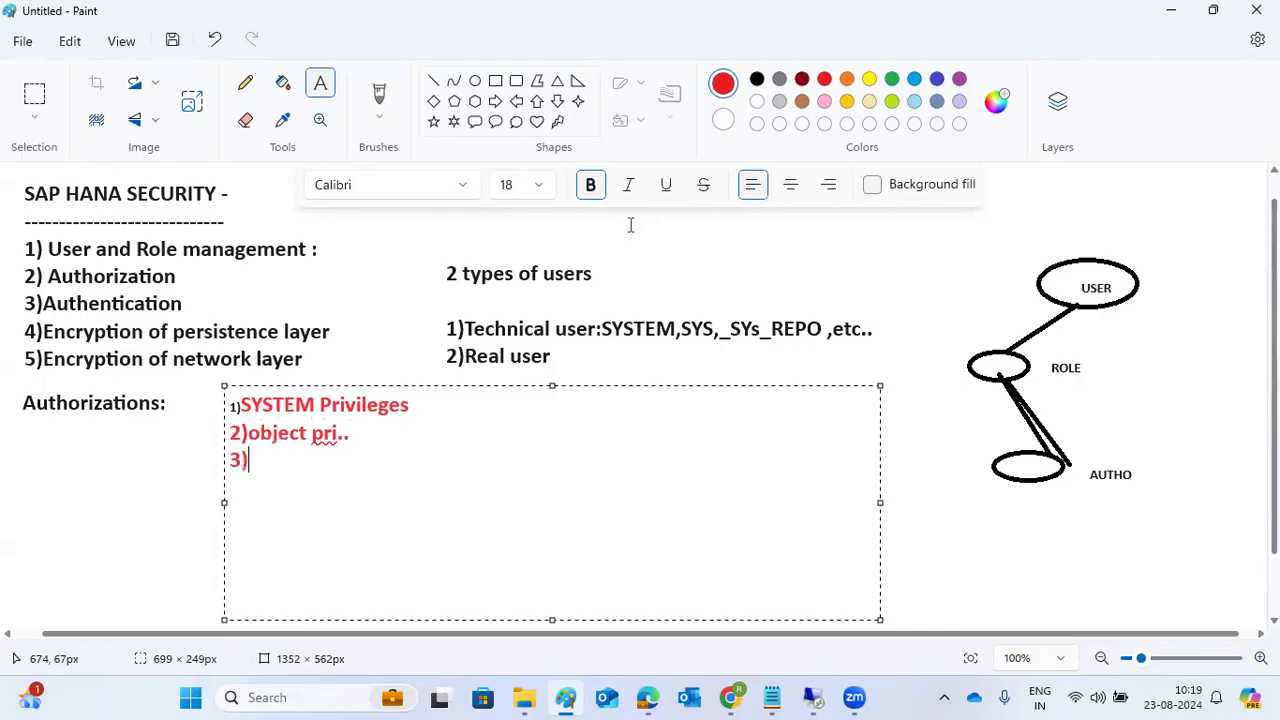
text(Analytic Priv)
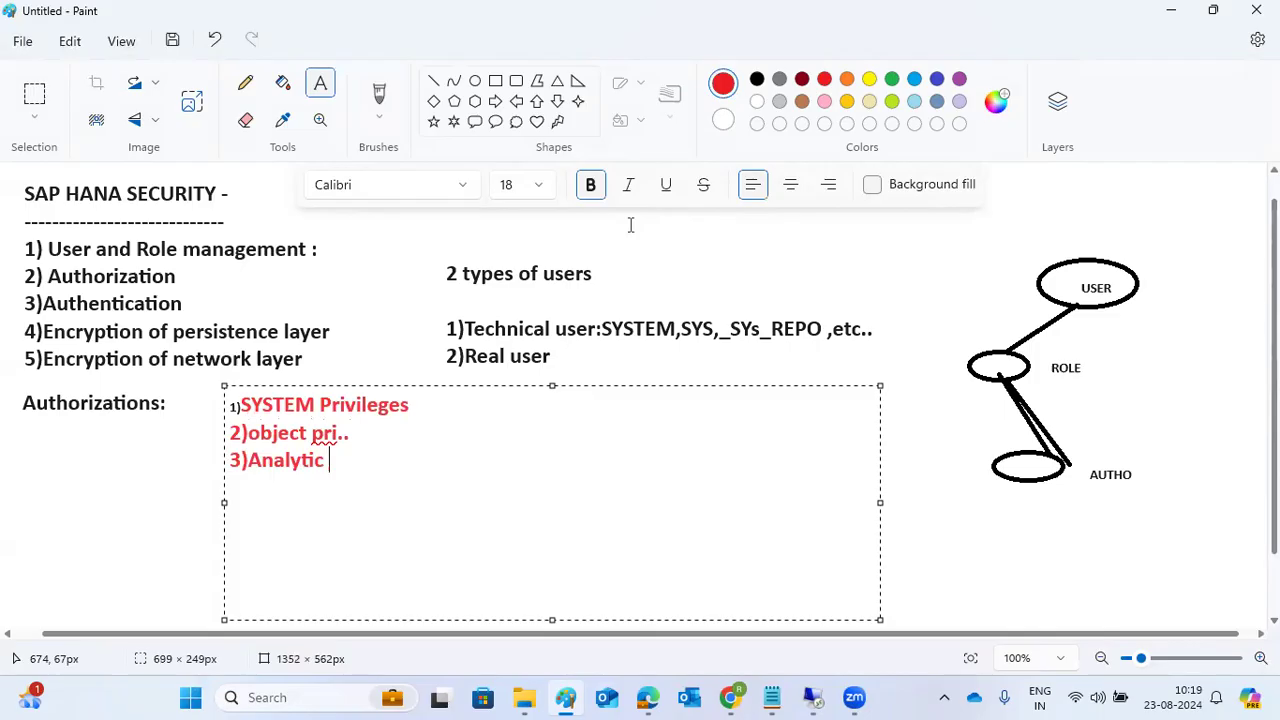
key(Return)
text(4)Package prvi)
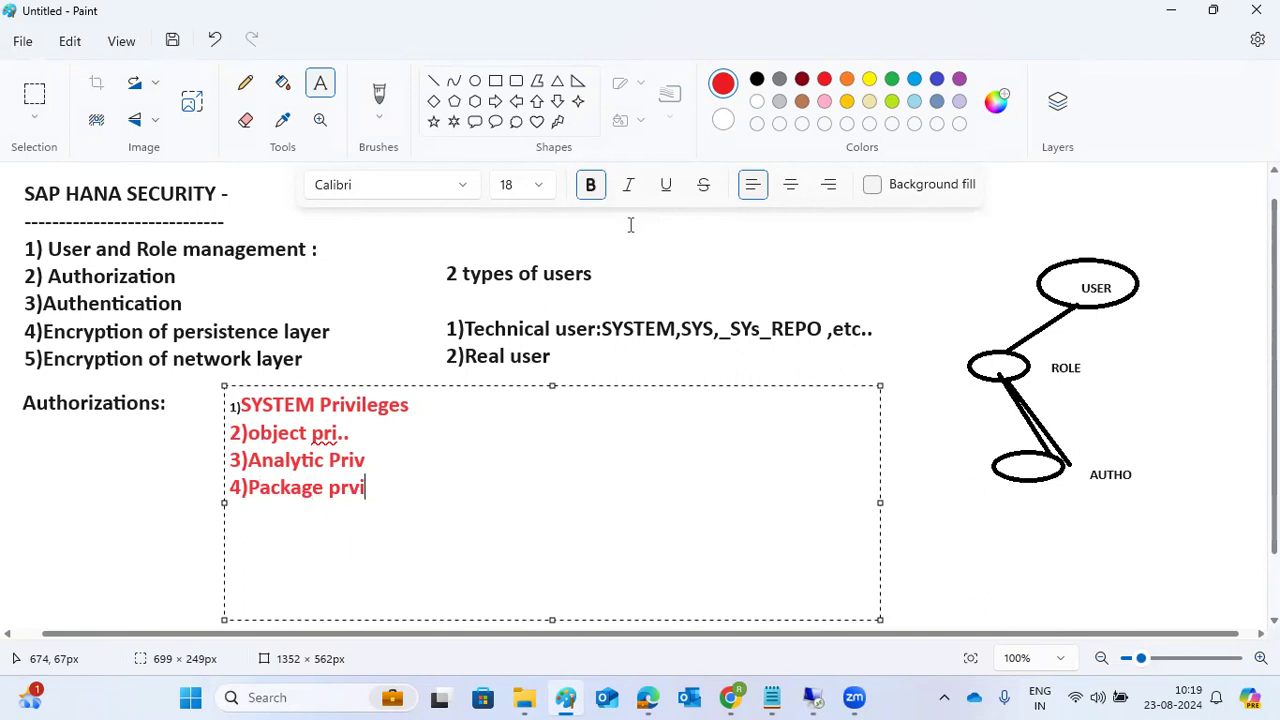
Step: Add the items "5)Application Priv" and "6)Priv on Users" to the authorizations list and commit the text
key(Return)
text(5)Application Priv)
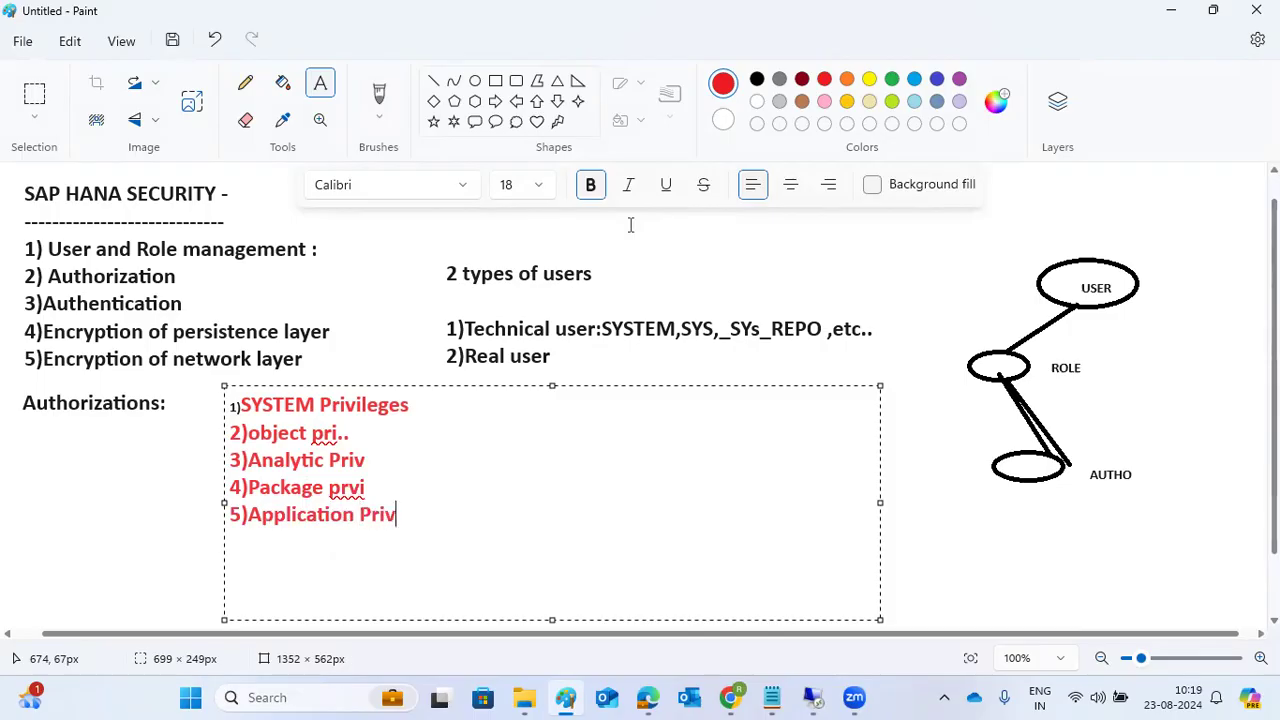
key(Return)
text(6)Priv on )
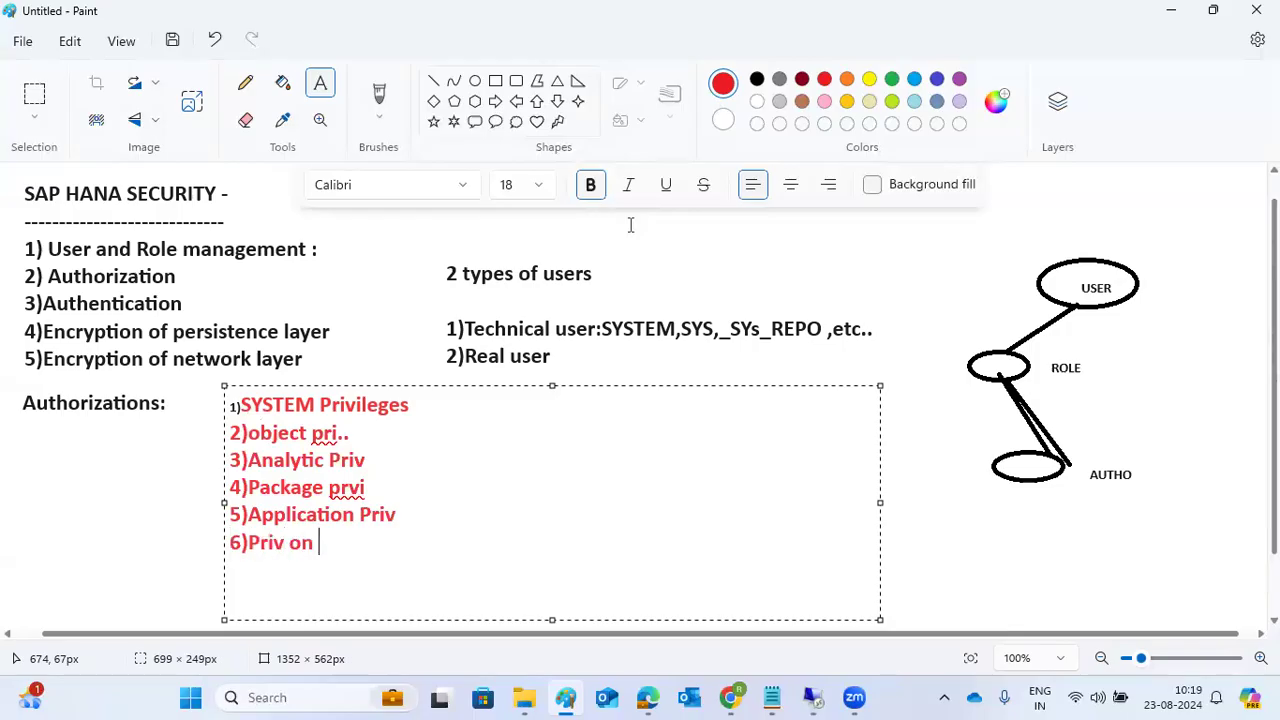
text(Users)
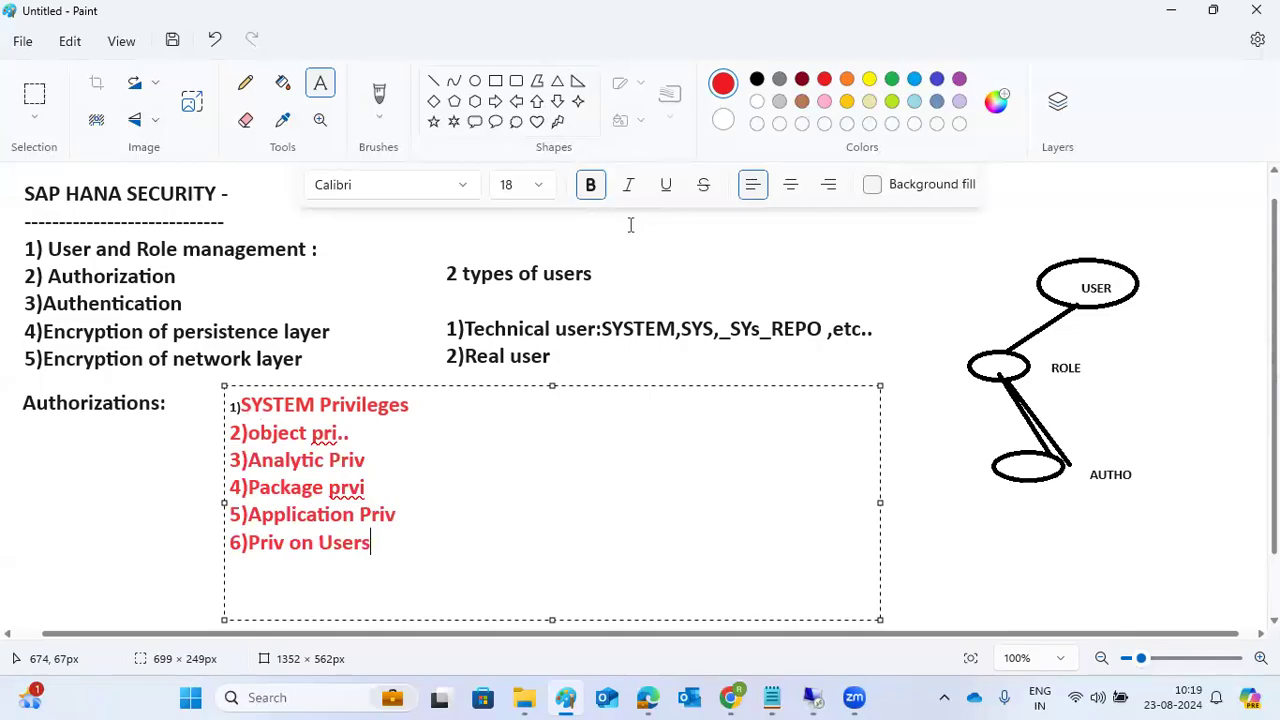
click(424, 394)
click(426, 405)
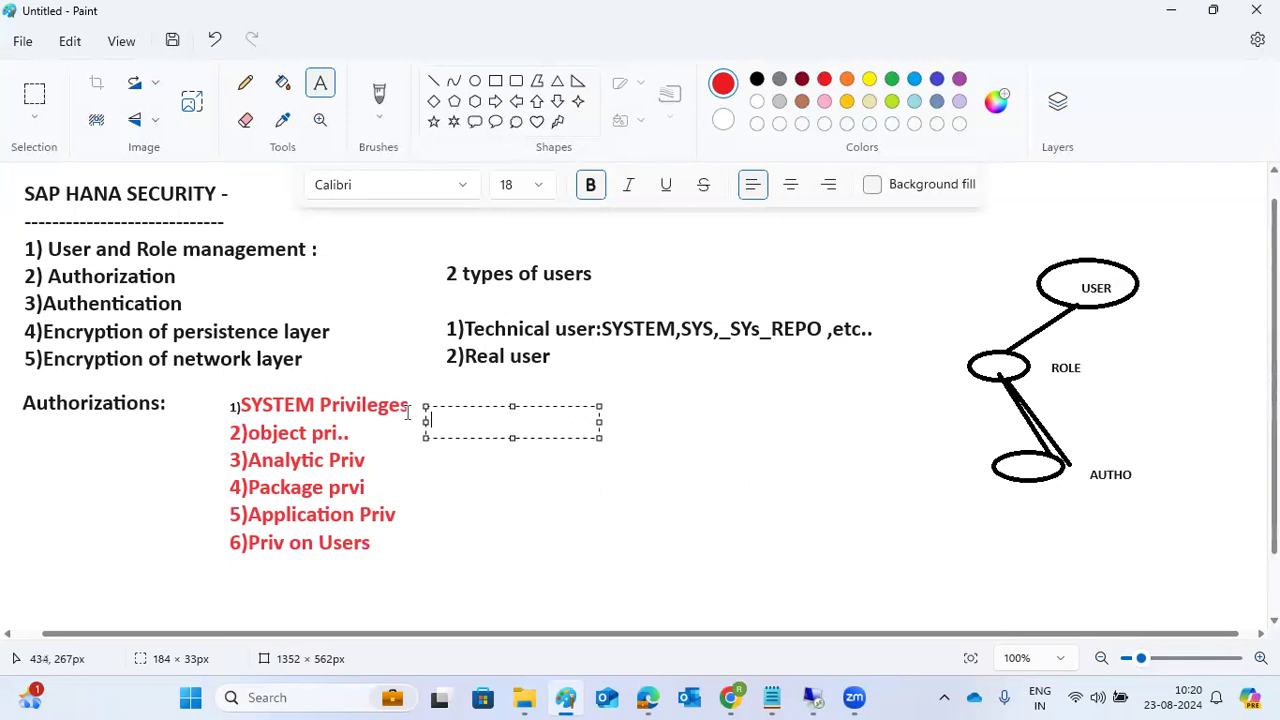
Step: Switch to SAP HANA Studio and add the MONITOR ADMIN system privilege to the BASIS user
click(808, 697)
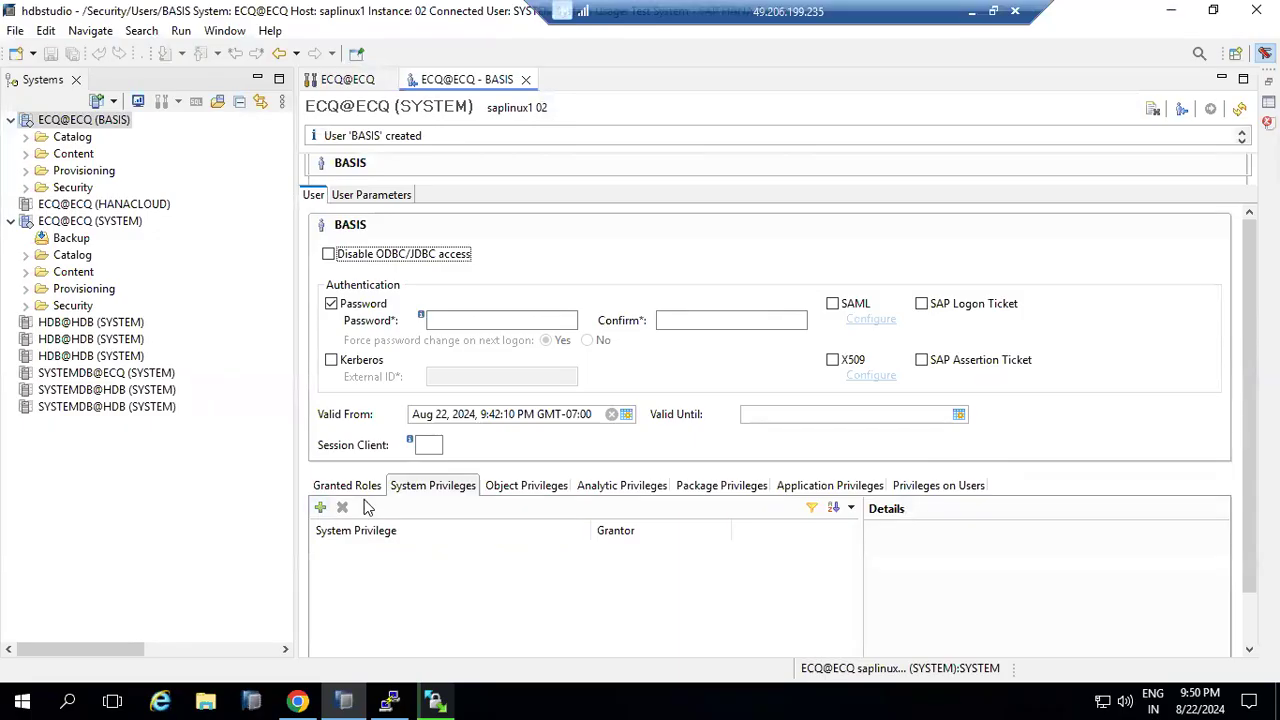
click(318, 510)
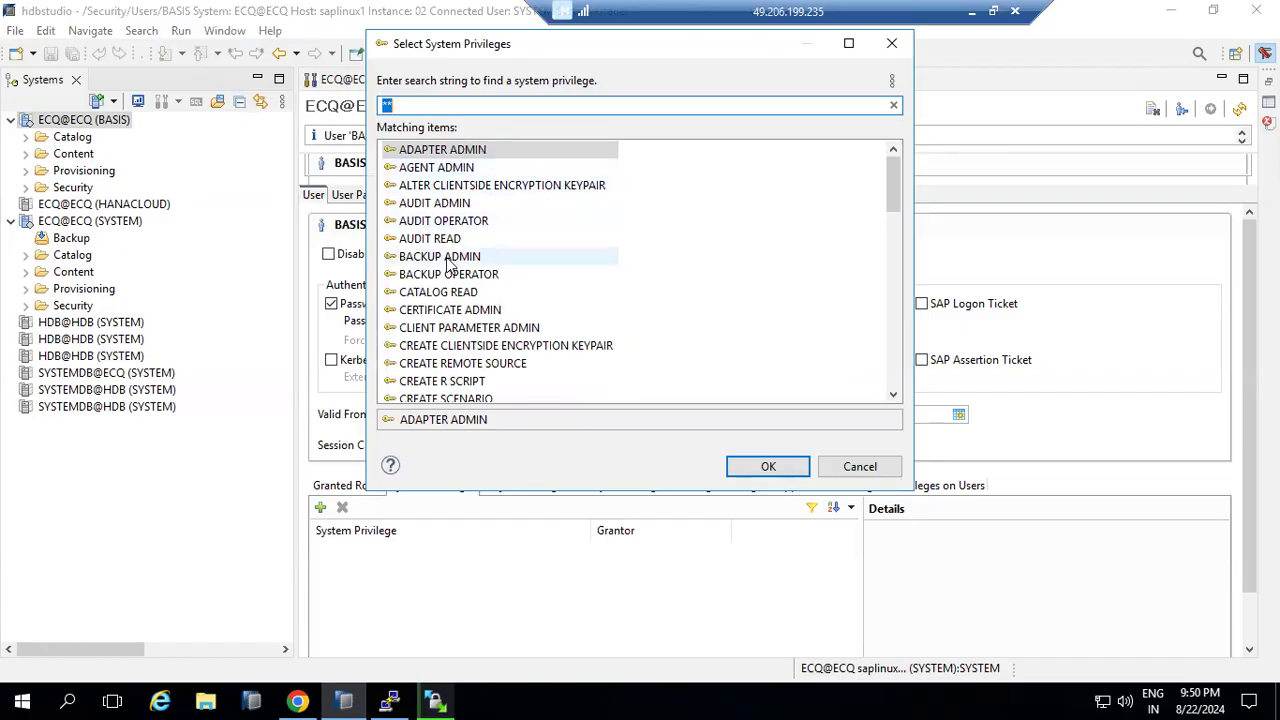
click(470, 279)
click(476, 293)
scroll(476, 296, down, 1)
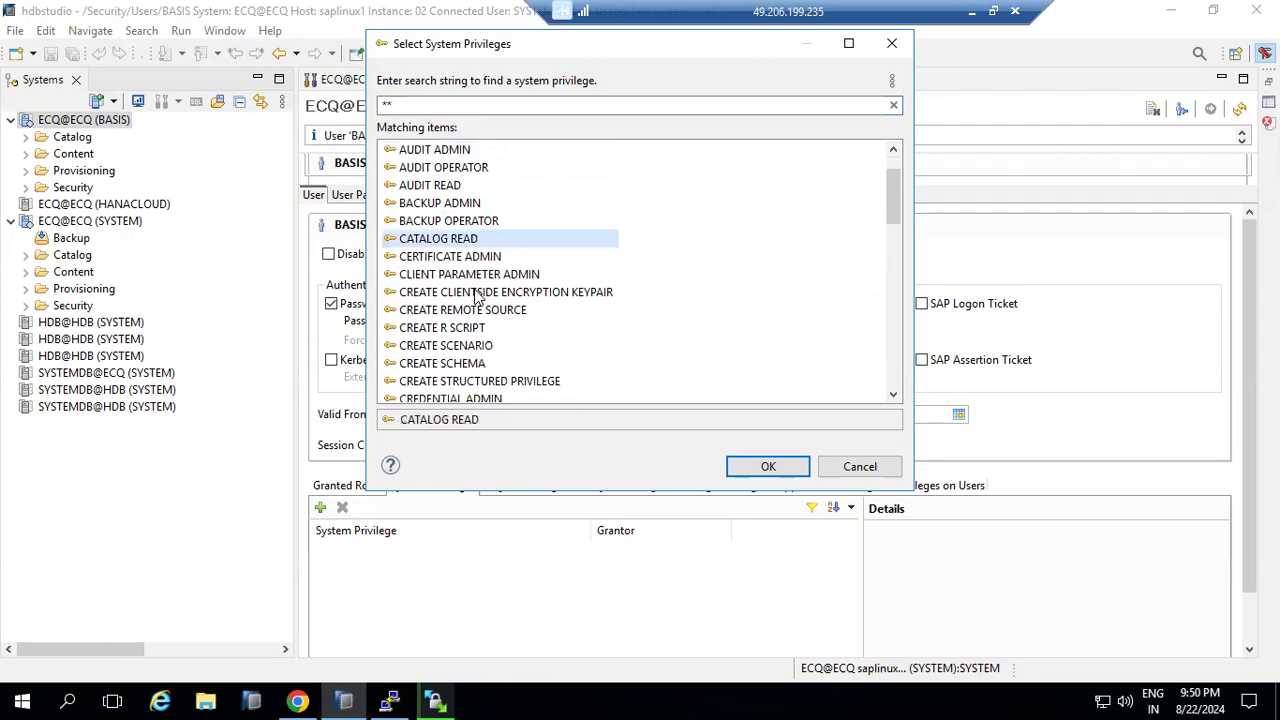
scroll(465, 373, down, 3)
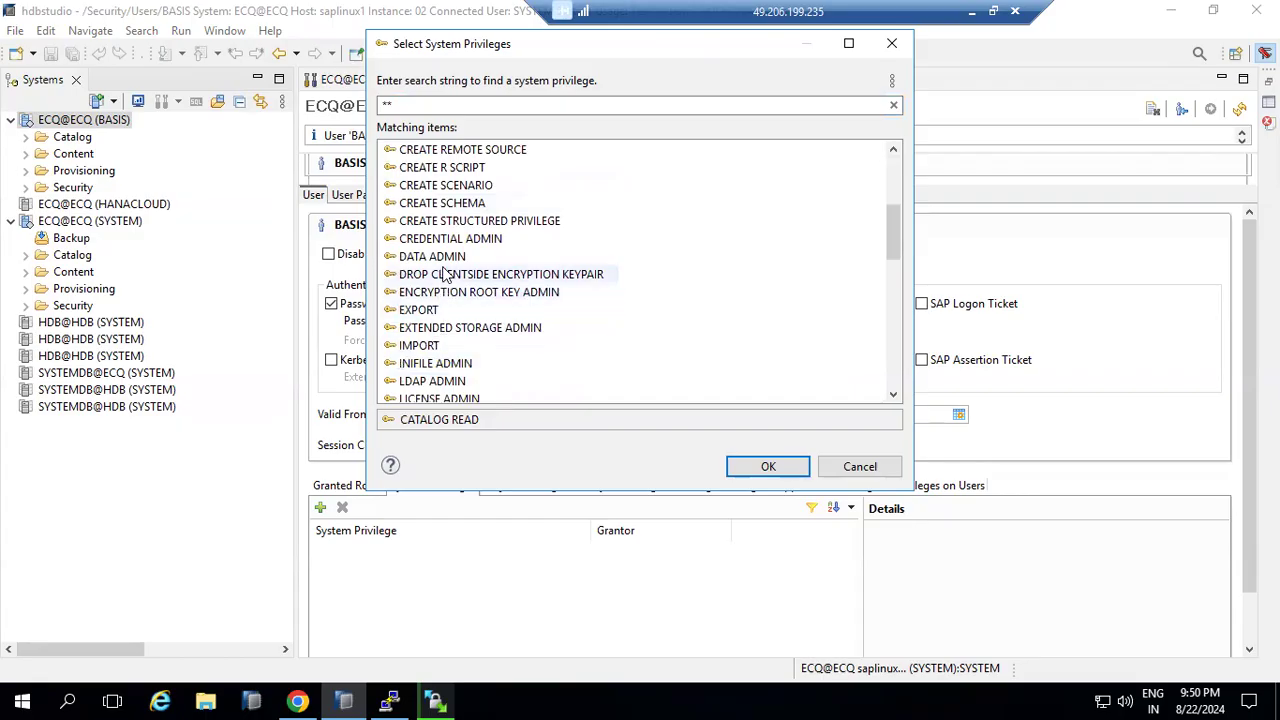
scroll(450, 345, down, 7)
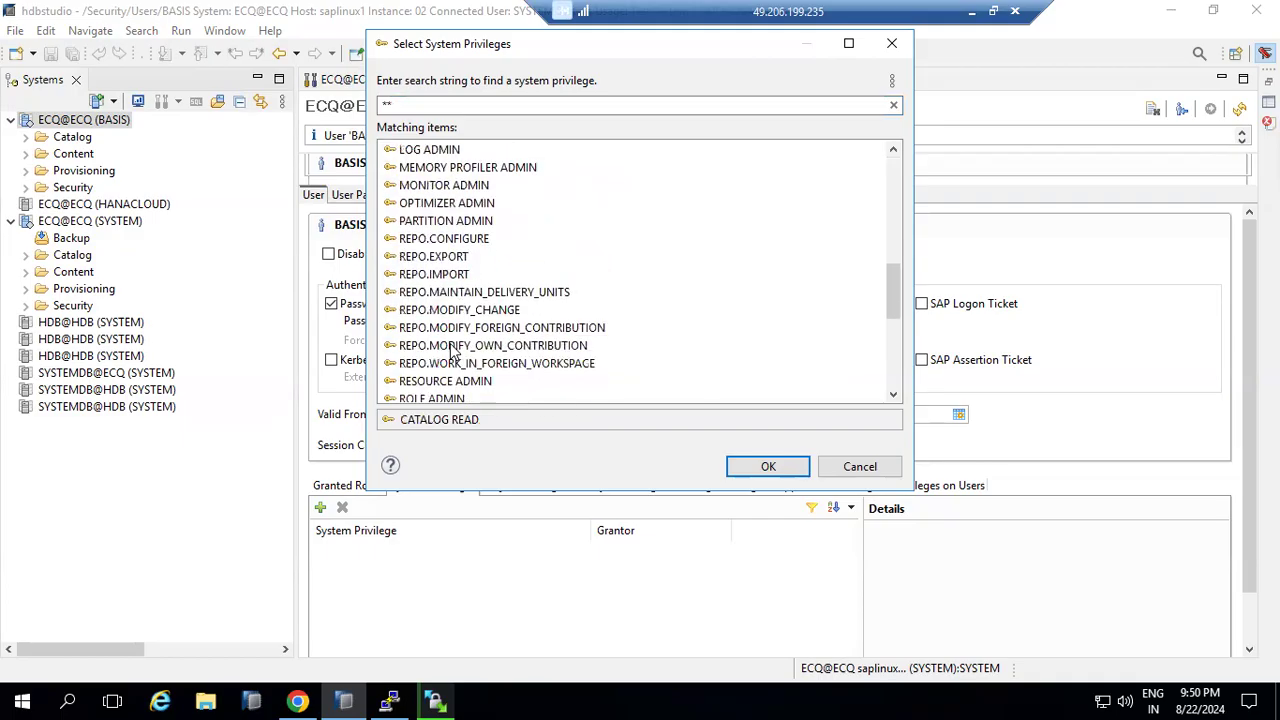
scroll(452, 350, down, 3)
scroll(450, 330, up, 6)
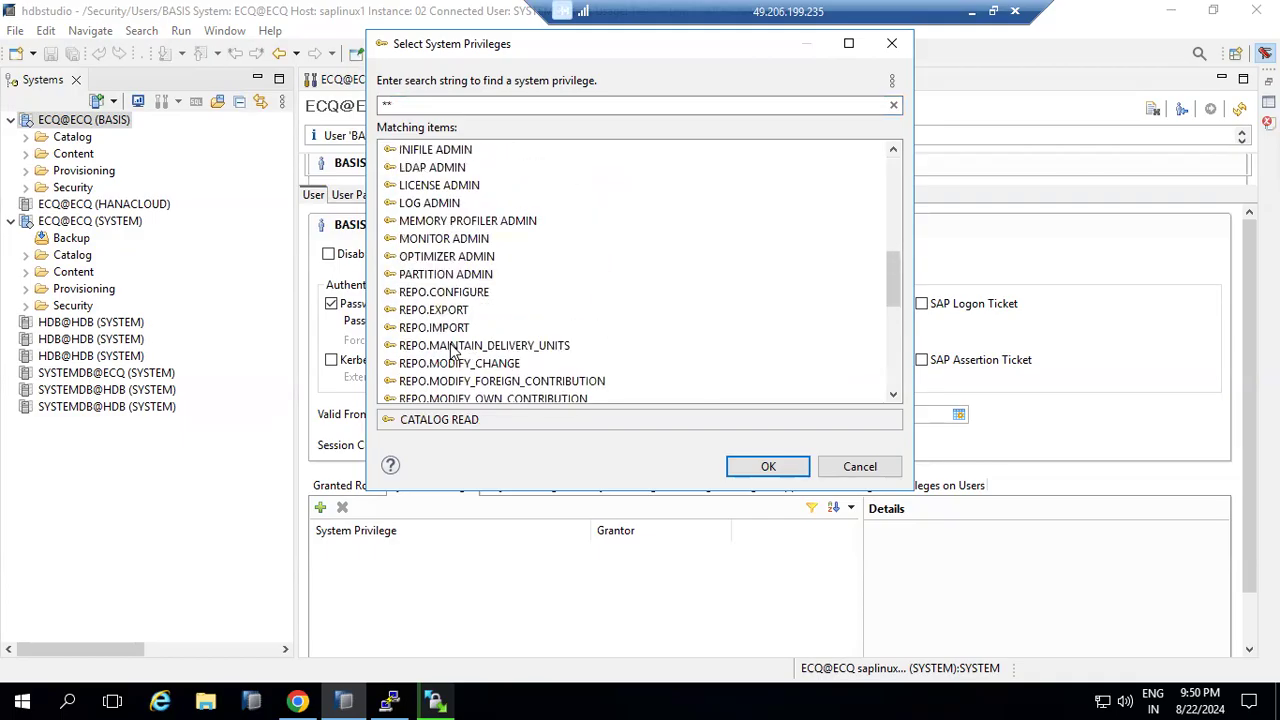
double_click(447, 240)
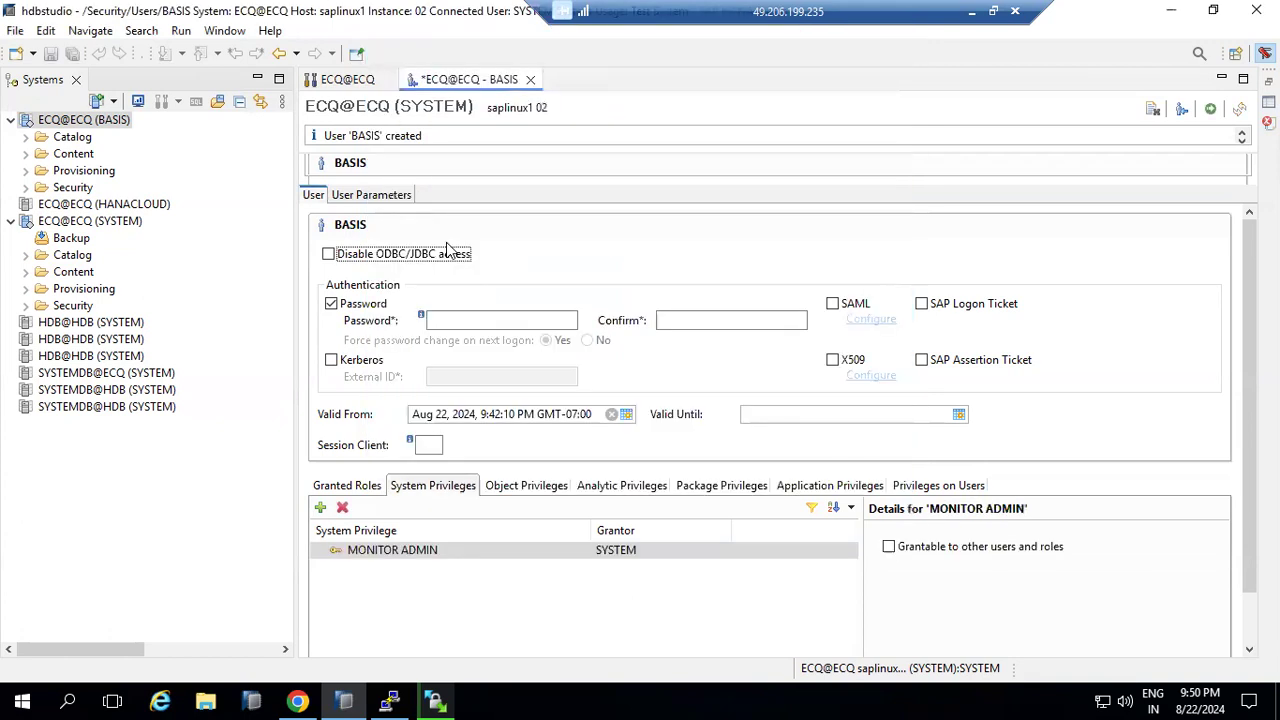
Step: Add the CATALOG READ and BACKUP ADMIN system privileges to the BASIS user and deploy the changes
click(320, 507)
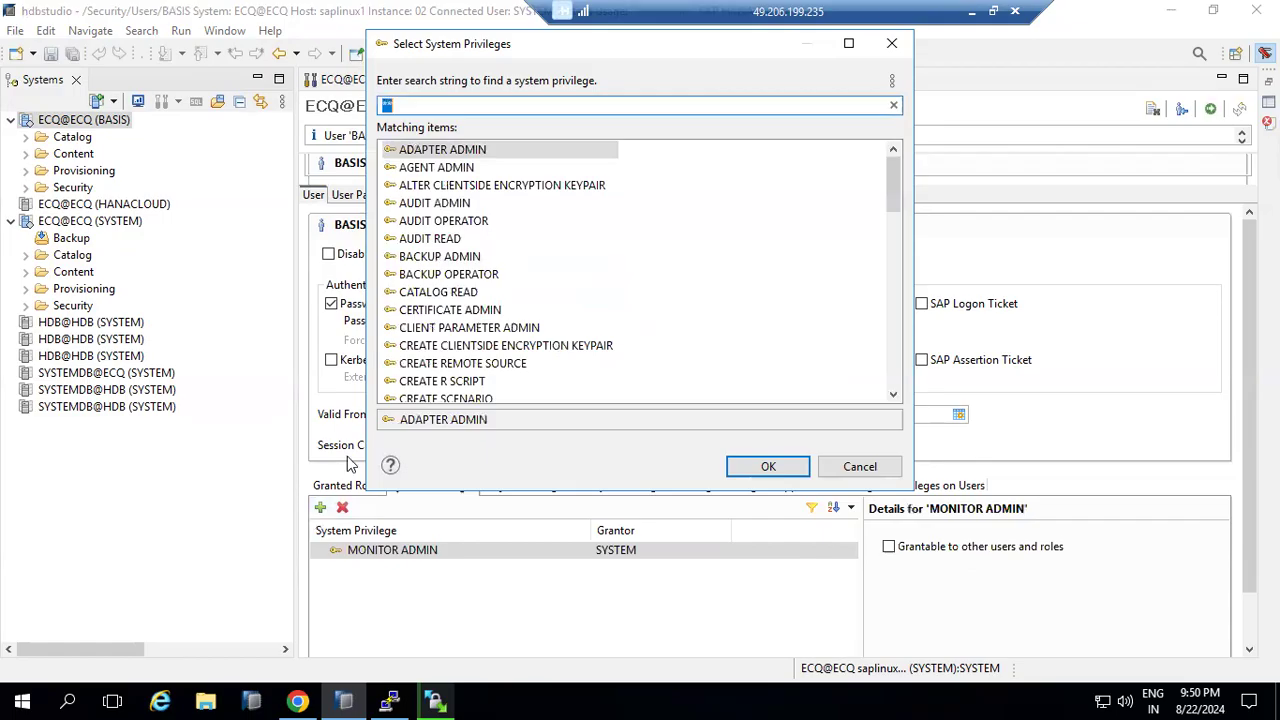
double_click(438, 292)
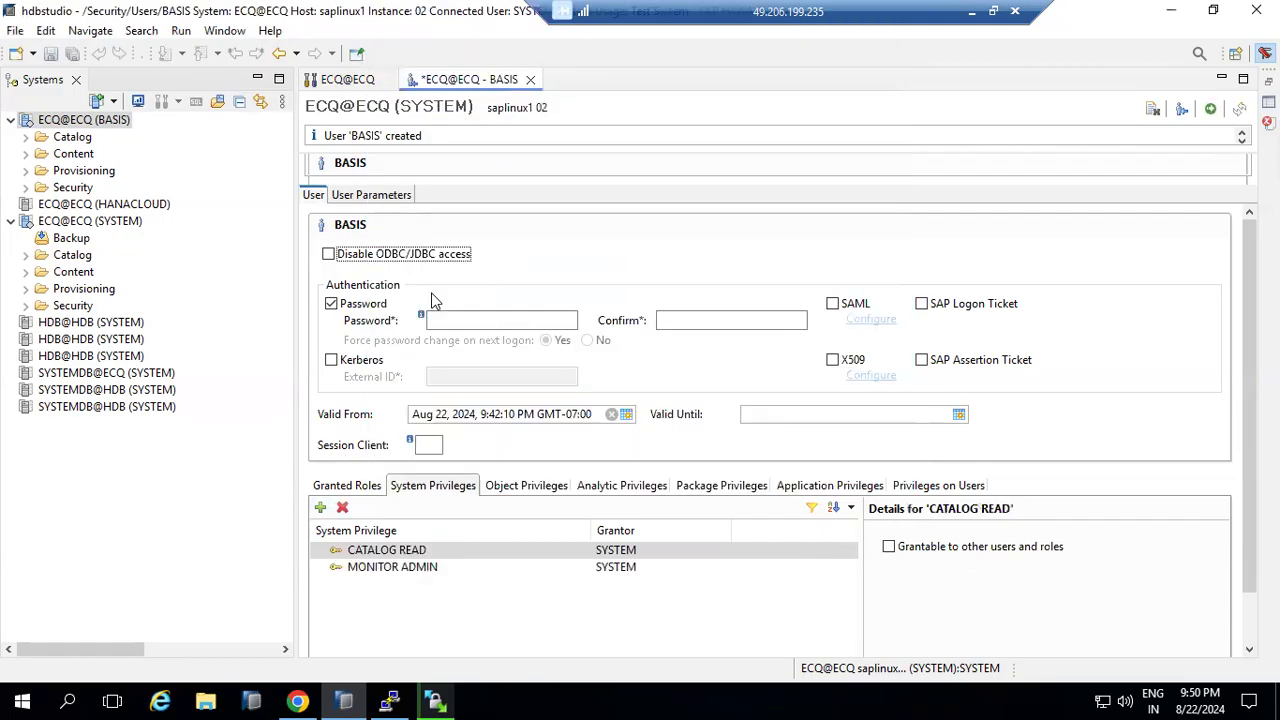
click(320, 507)
double_click(434, 256)
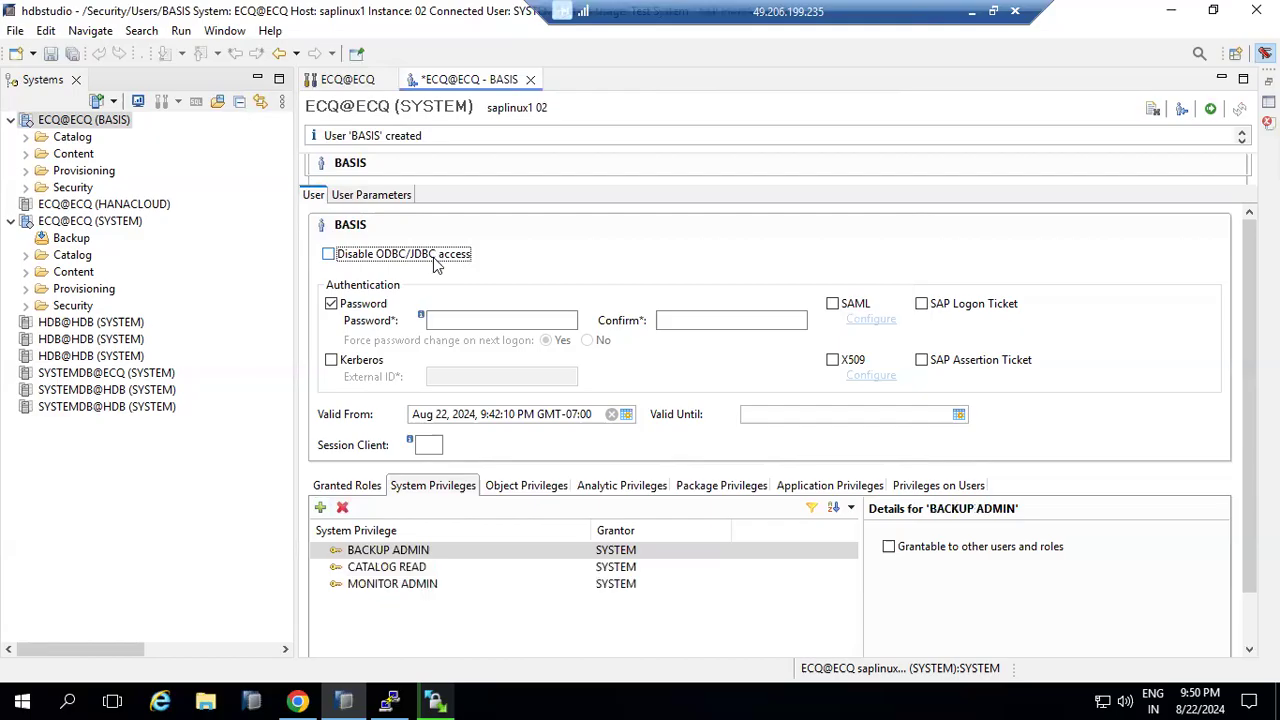
click(1211, 110)
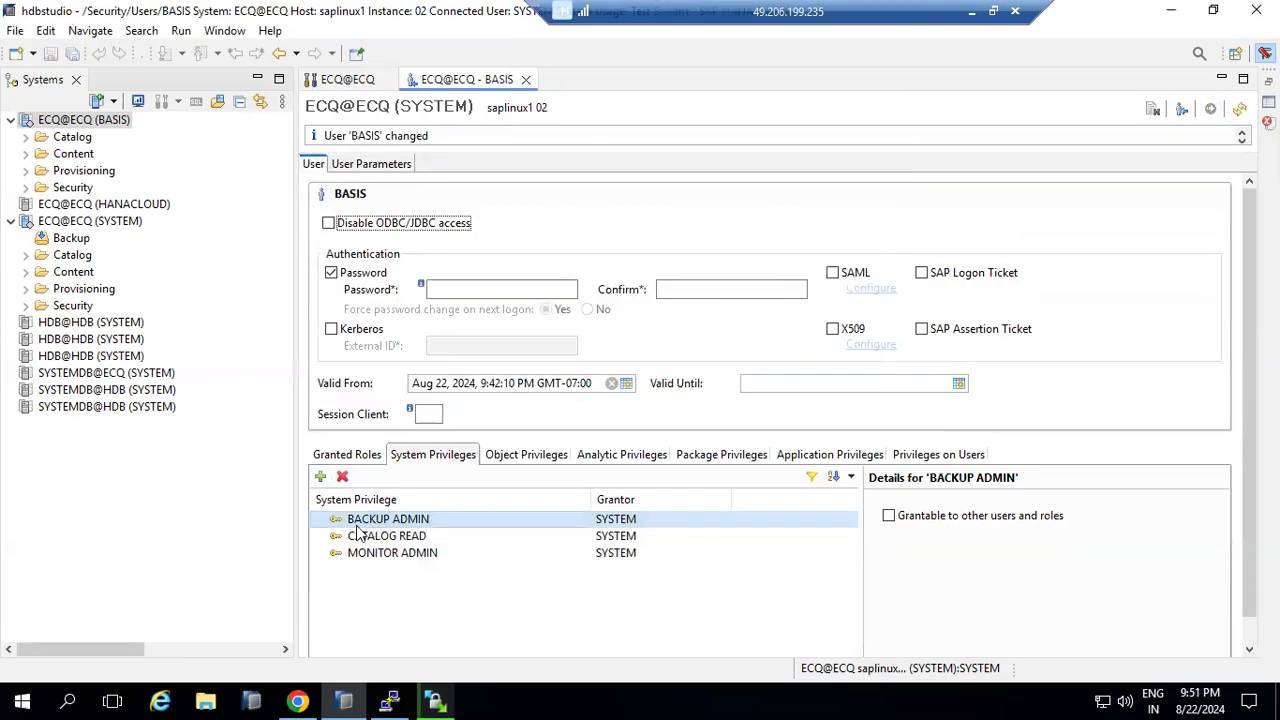
Step: Refresh the ECQ@ECQ (BASIS) system and compare its administration overview with the BASIS user's granted system privileges
click(84, 119)
key(F5)
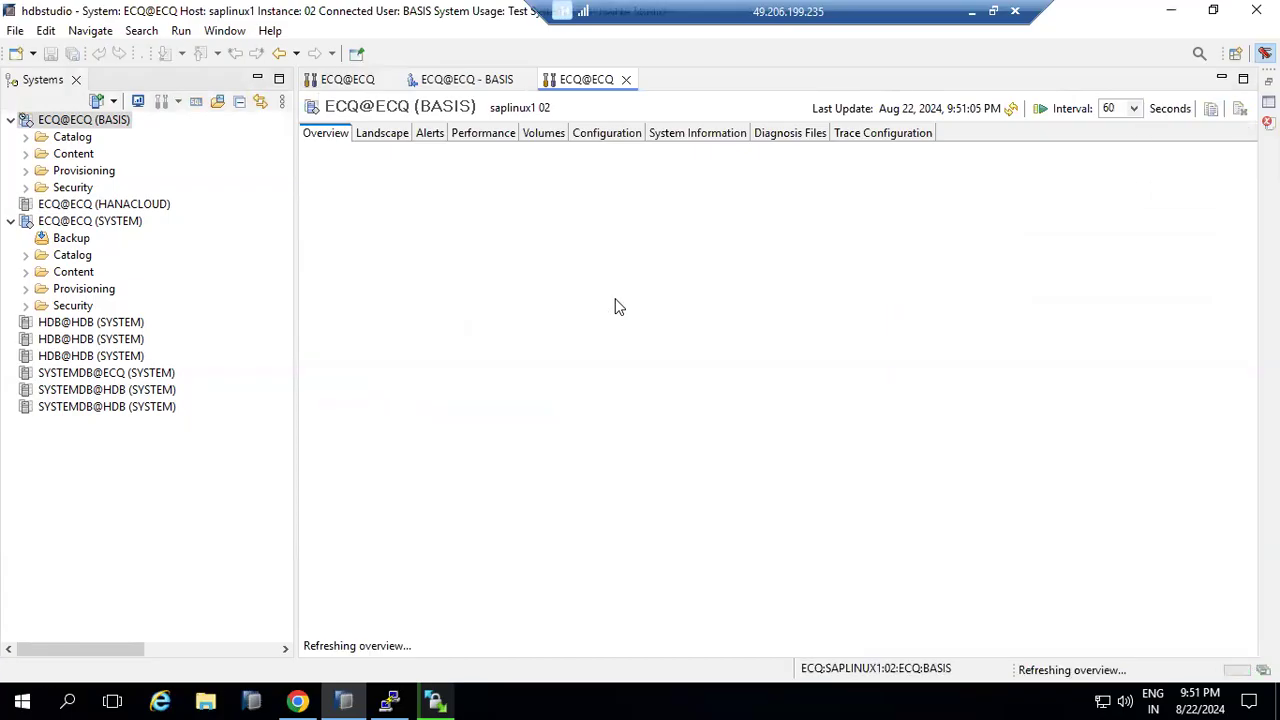
click(467, 80)
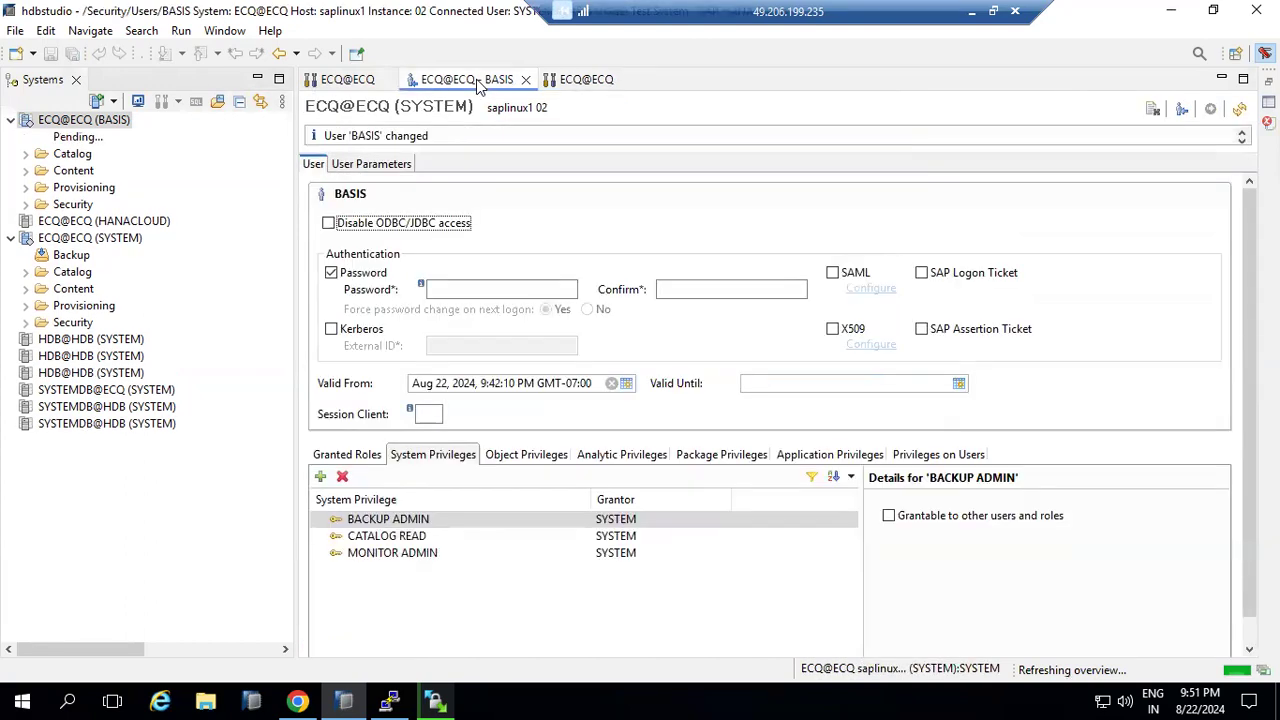
click(455, 522)
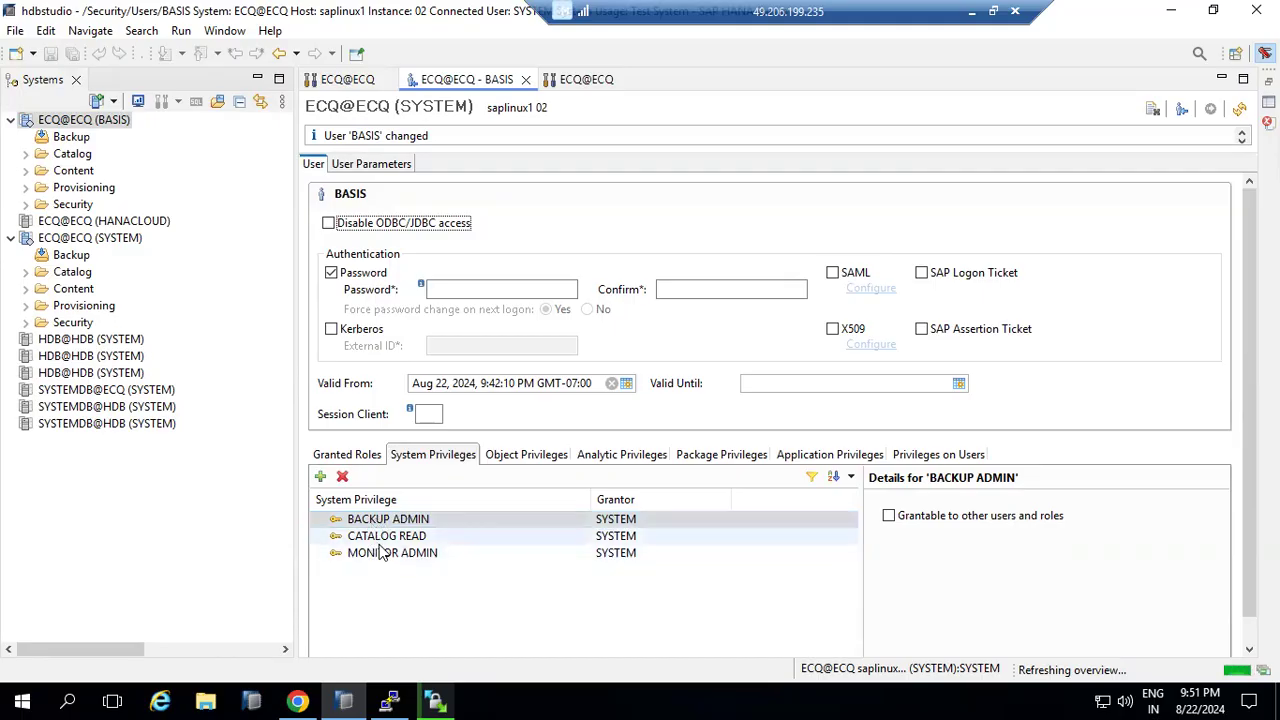
click(600, 78)
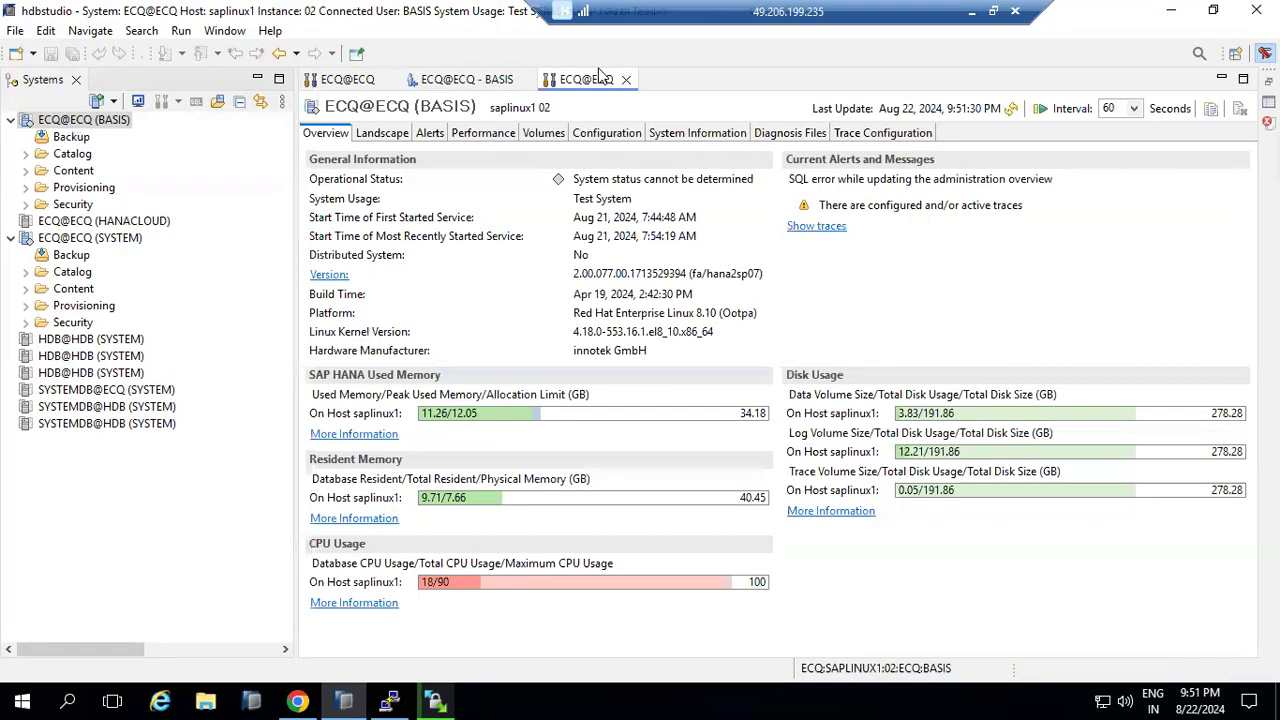
Step: Check the Landscape and Alerts pages of ECQ@ECQ (BASIS) and read the error message shown for Alerts
click(405, 133)
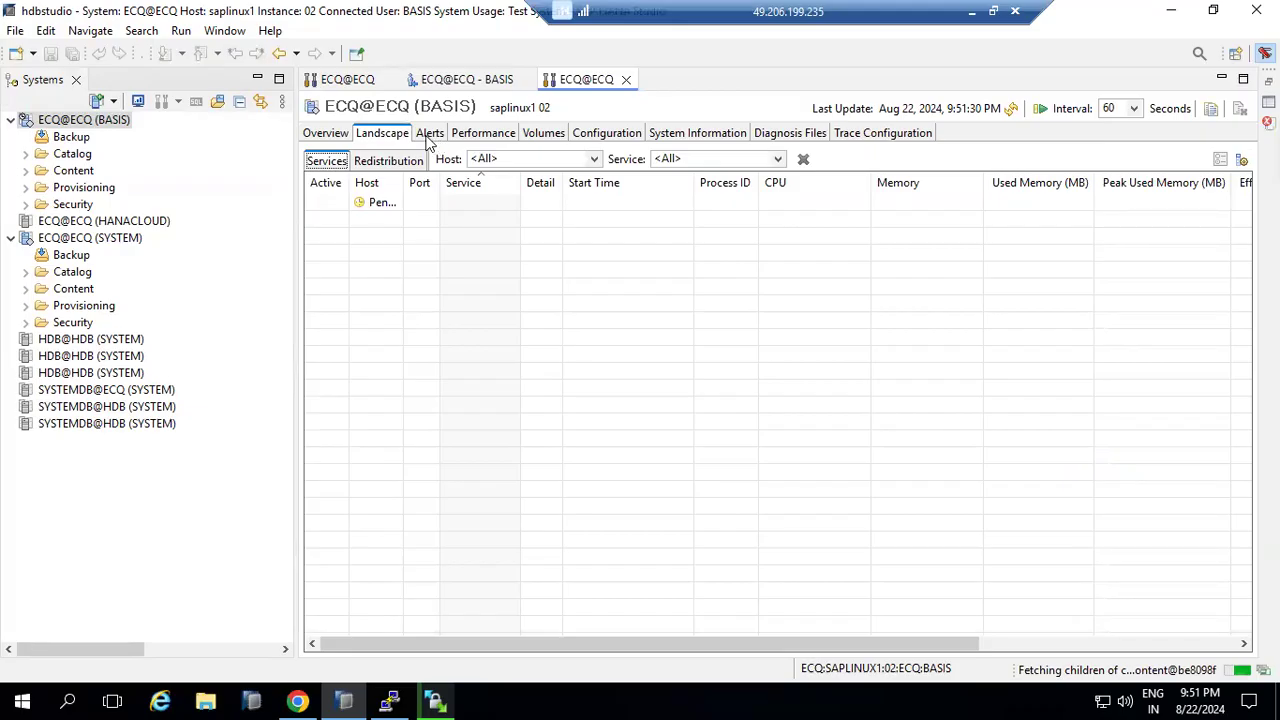
click(427, 137)
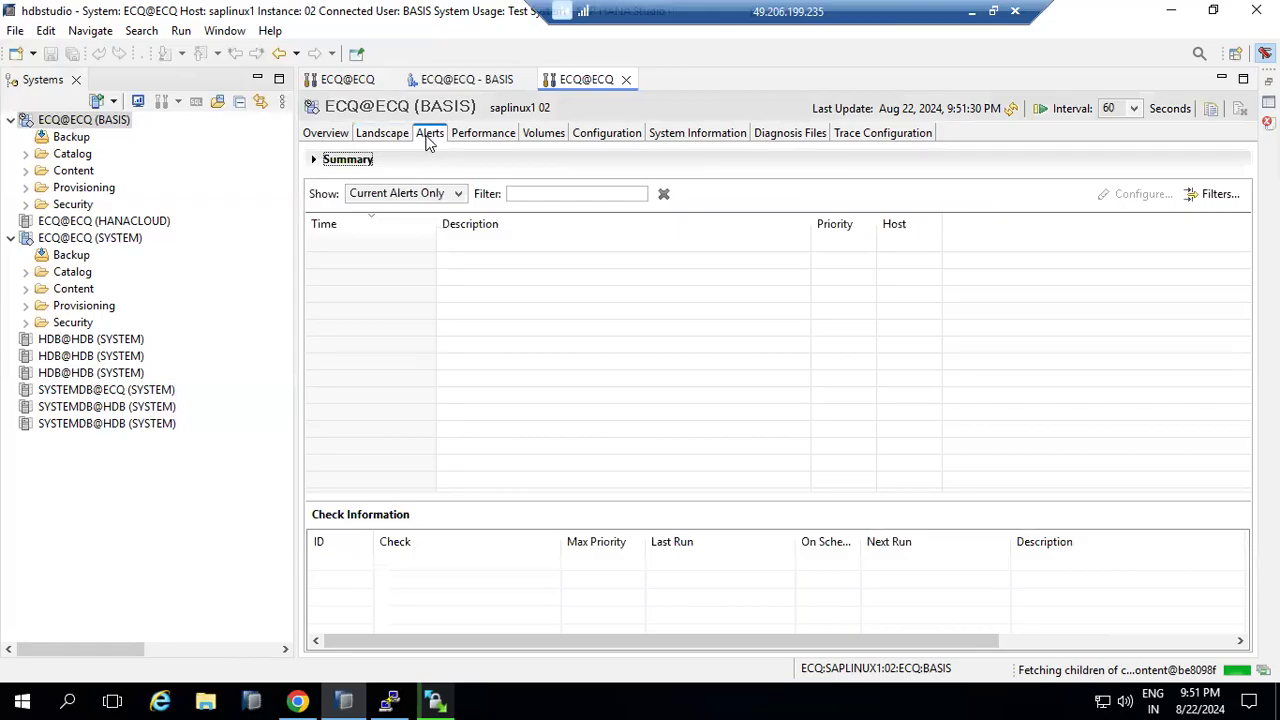
click(447, 82)
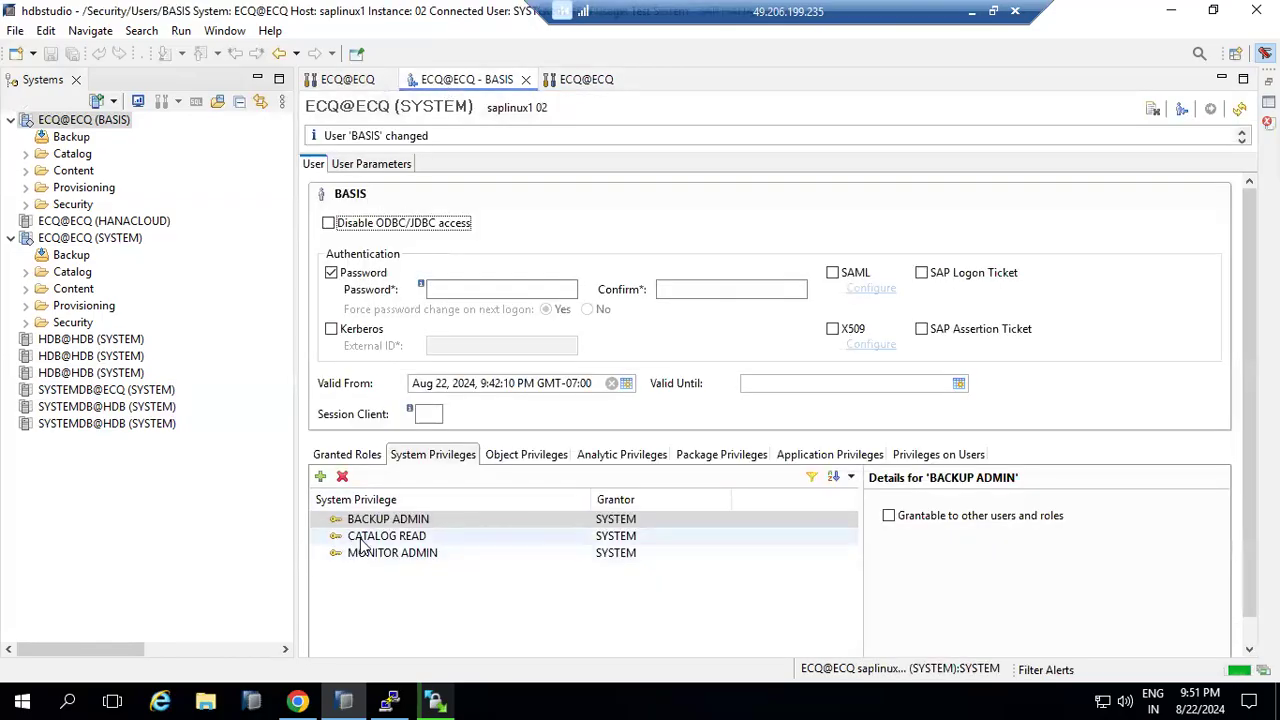
click(580, 80)
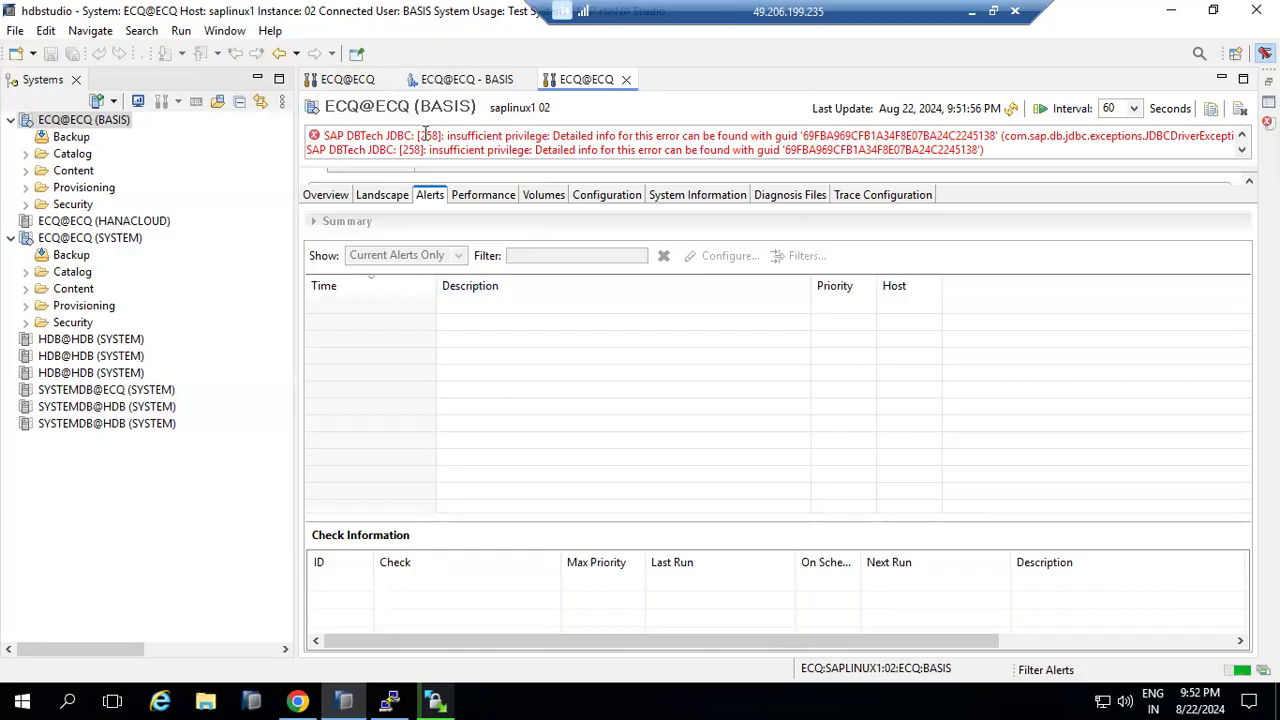
drag(447, 136, 543, 137)
drag(543, 137, 549, 137)
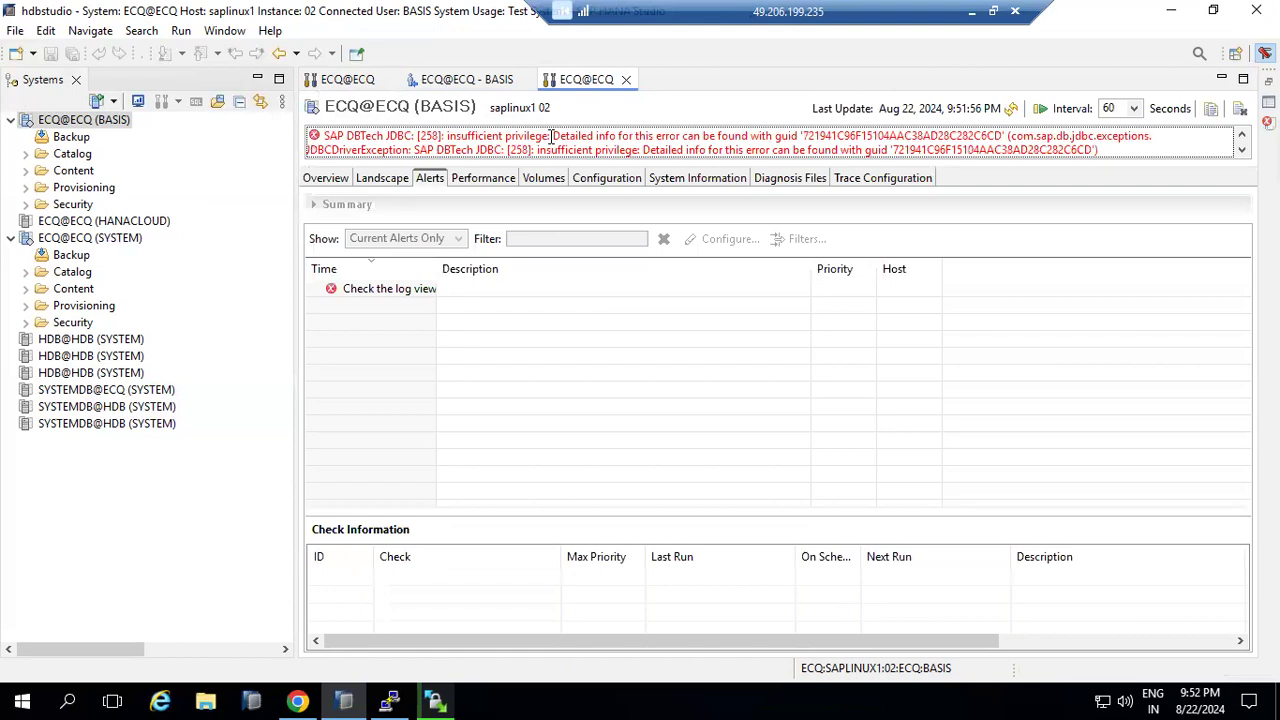
Step: Review the system privileges available for the BASIS user and close the list without adding any
click(447, 82)
click(320, 476)
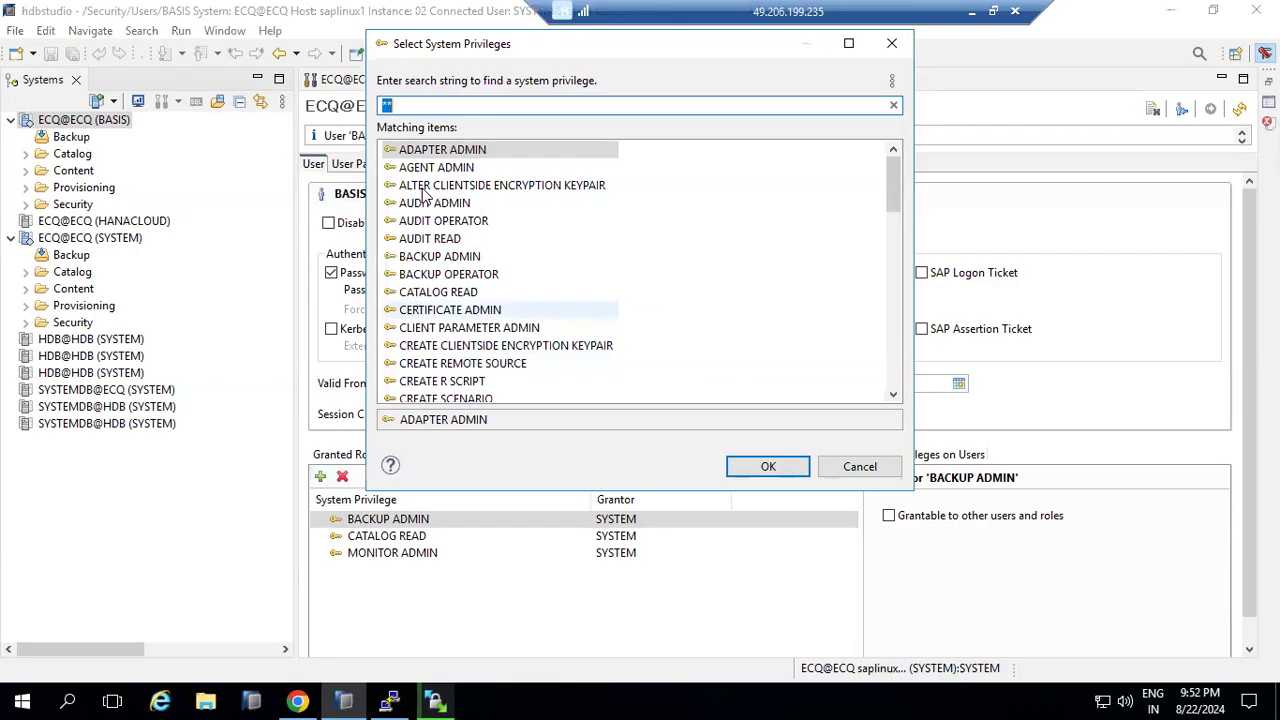
click(860, 468)
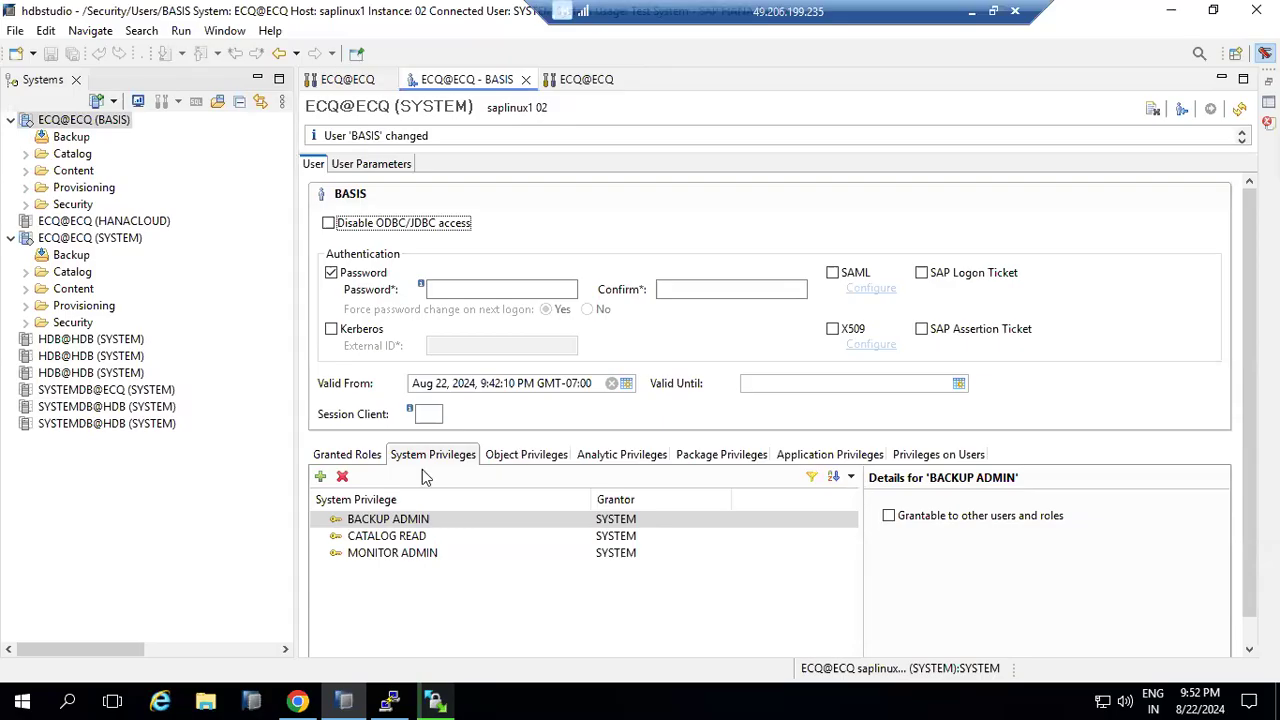
Step: View the BASIS user's object privileges, search the catalog objects for SAPTRAINING, and cancel the selection
click(523, 462)
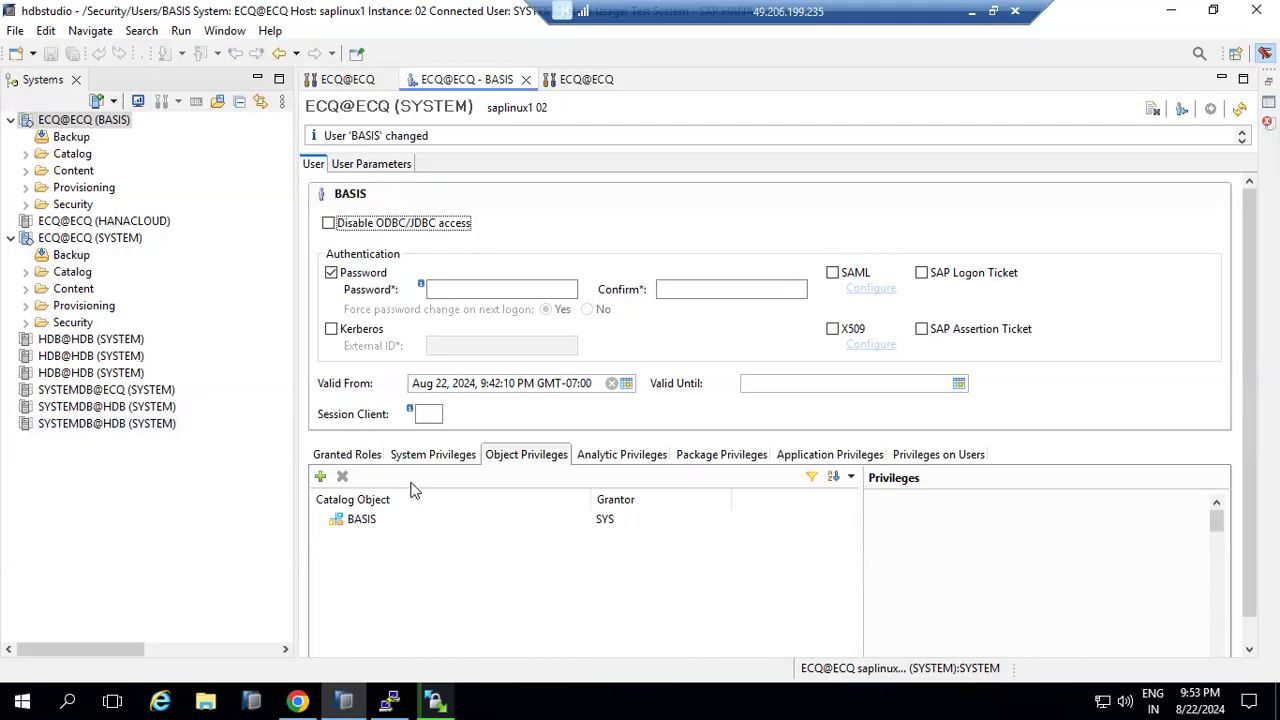
click(319, 477)
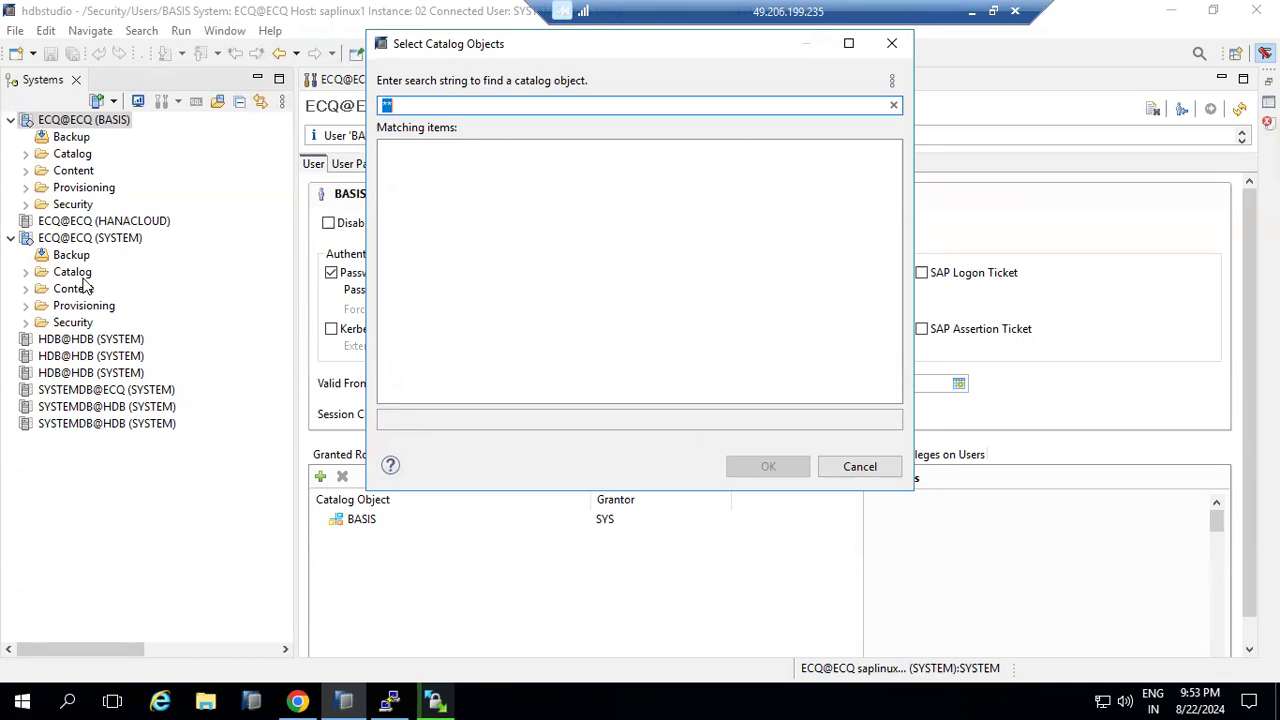
text(SAPTRAINING)
click(861, 465)
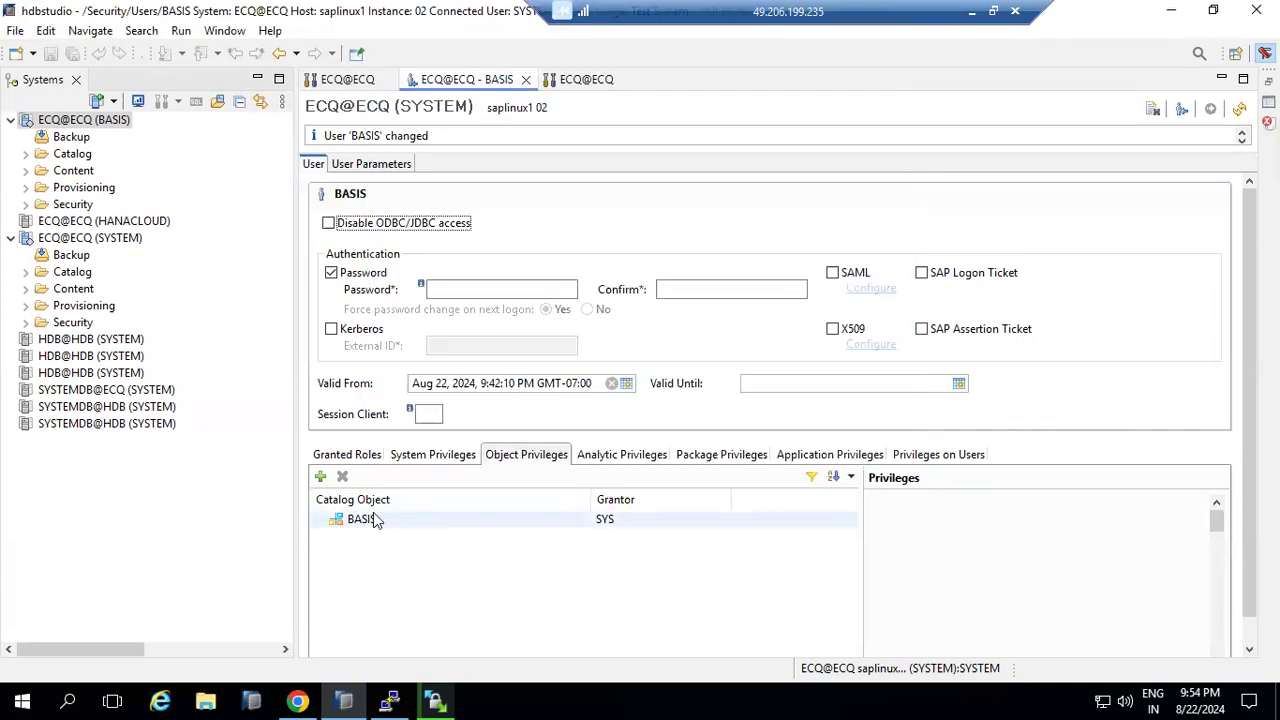
Step: Search the catalog objects for ZTRAINING and add ZTRAINING (SYSTEM) to the BASIS user's object privileges
click(320, 476)
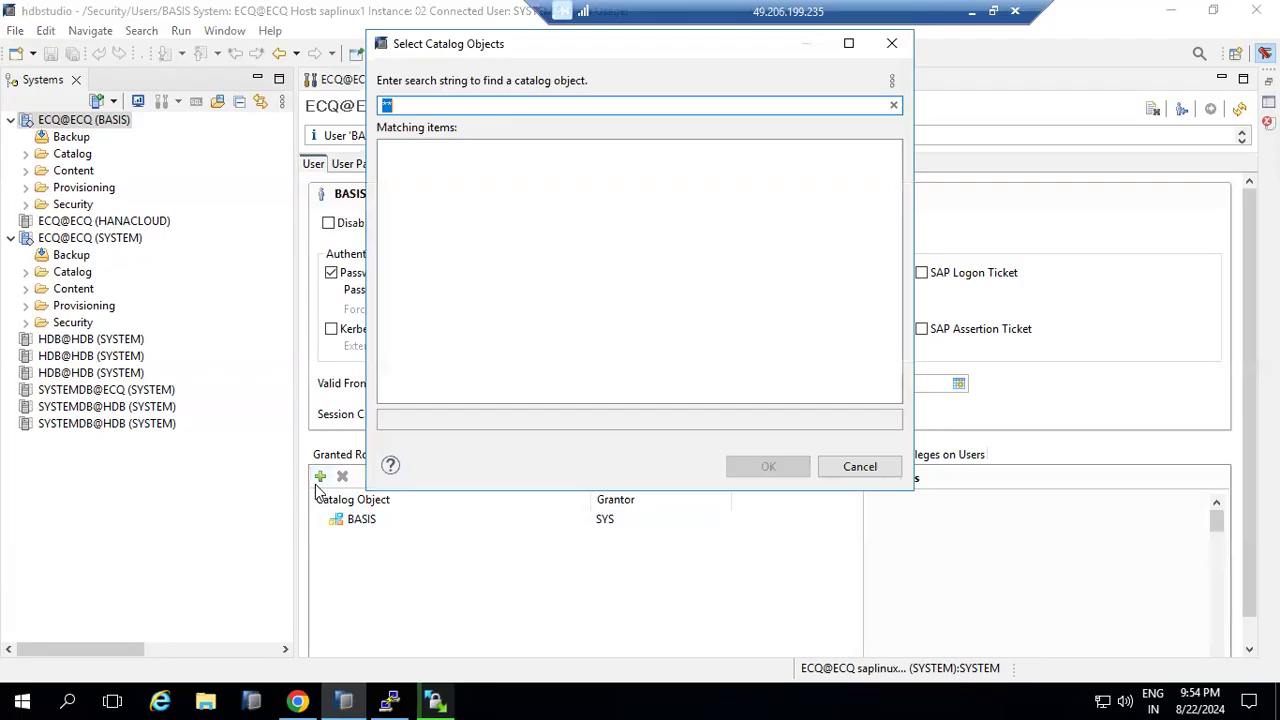
click(892, 80)
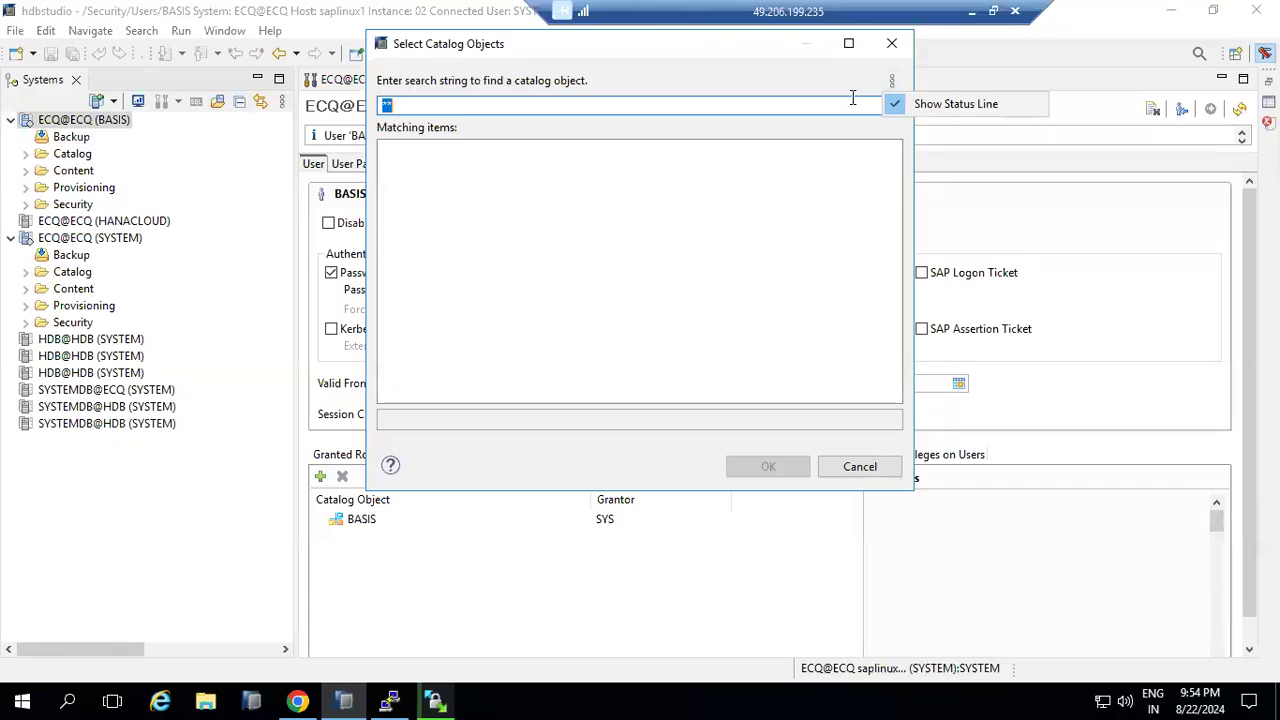
click(644, 172)
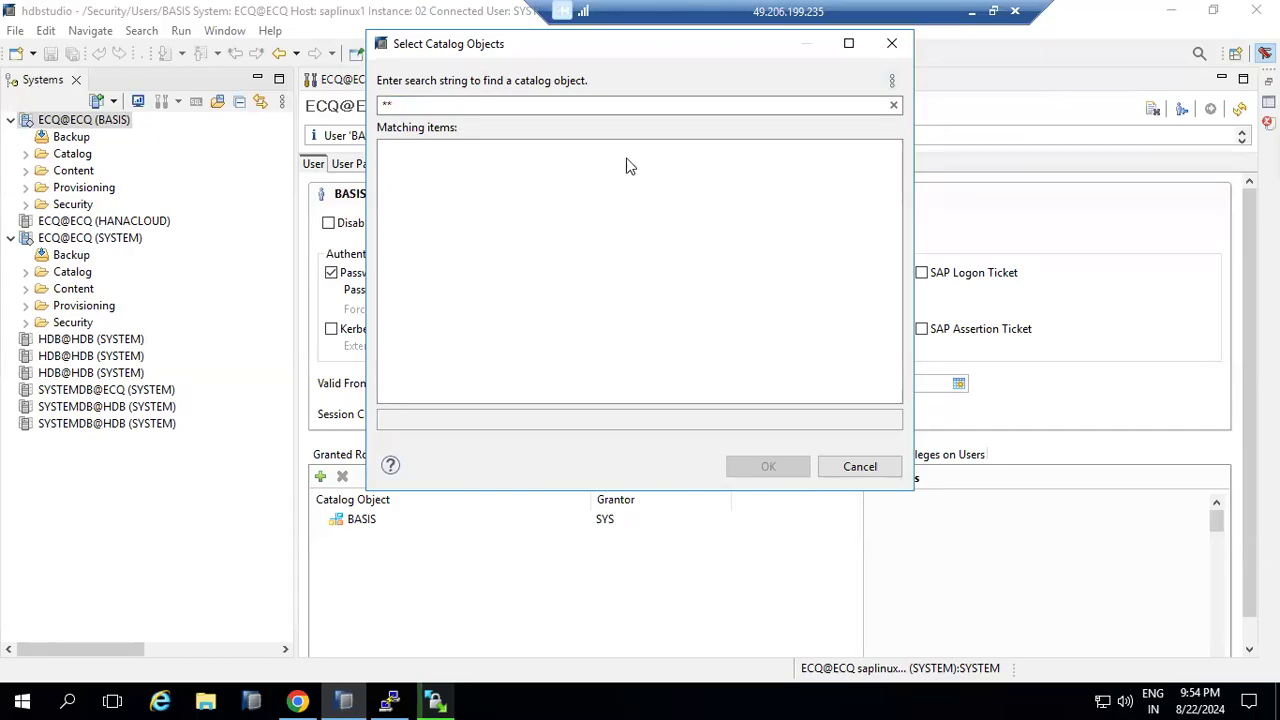
click(550, 100)
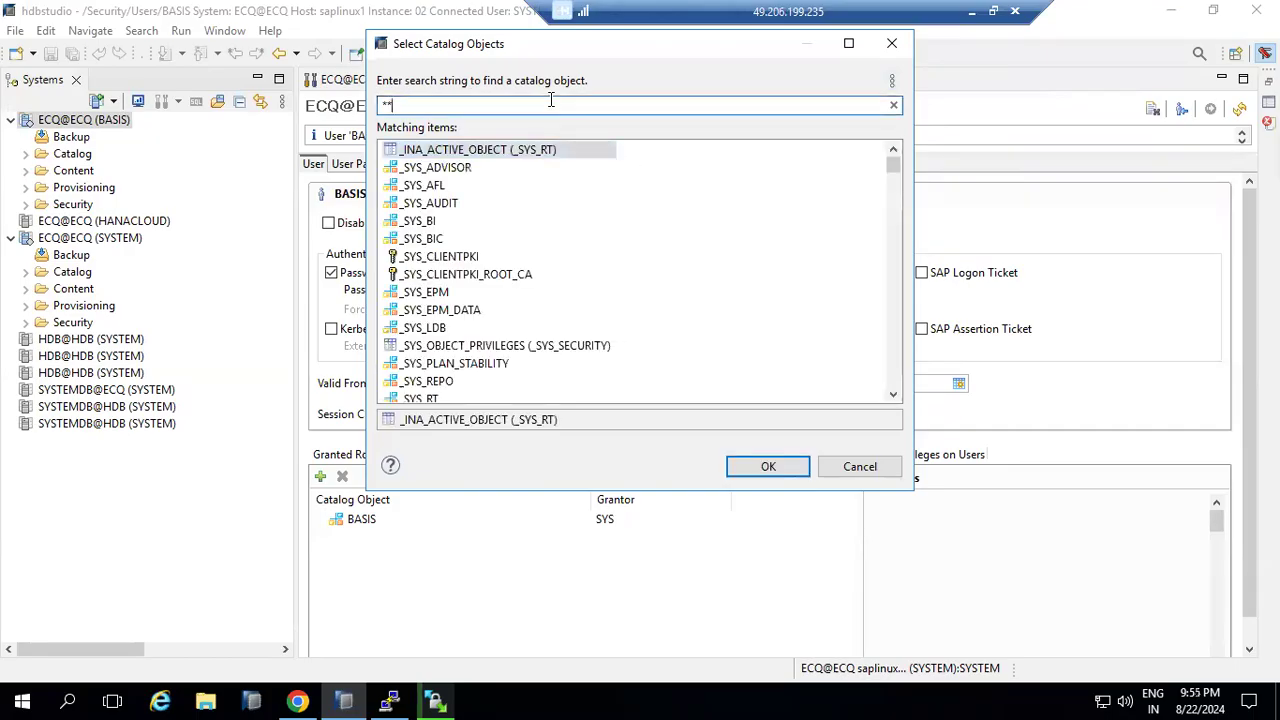
text(SAP)
key(BackSpace)
key(BackSpace)
key(BackSpace)
key(BackSpace)
key(BackSpace)
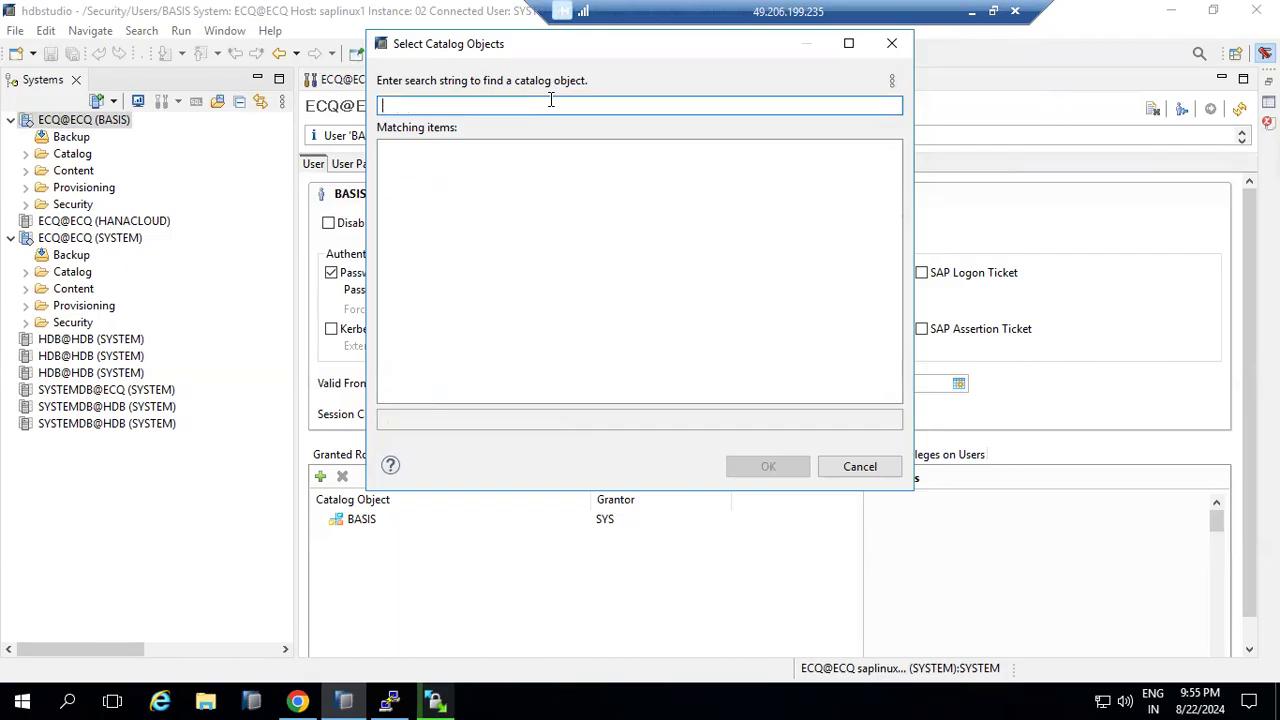
text(ZTRAINING)
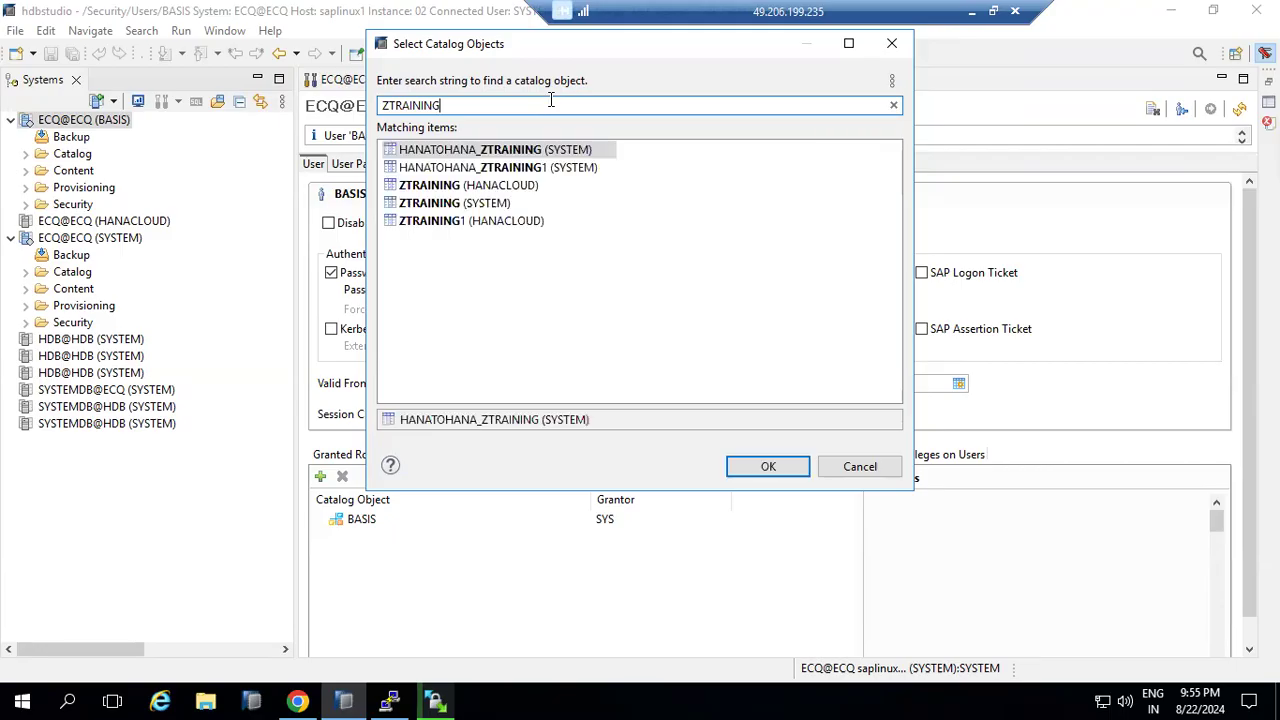
double_click(455, 202)
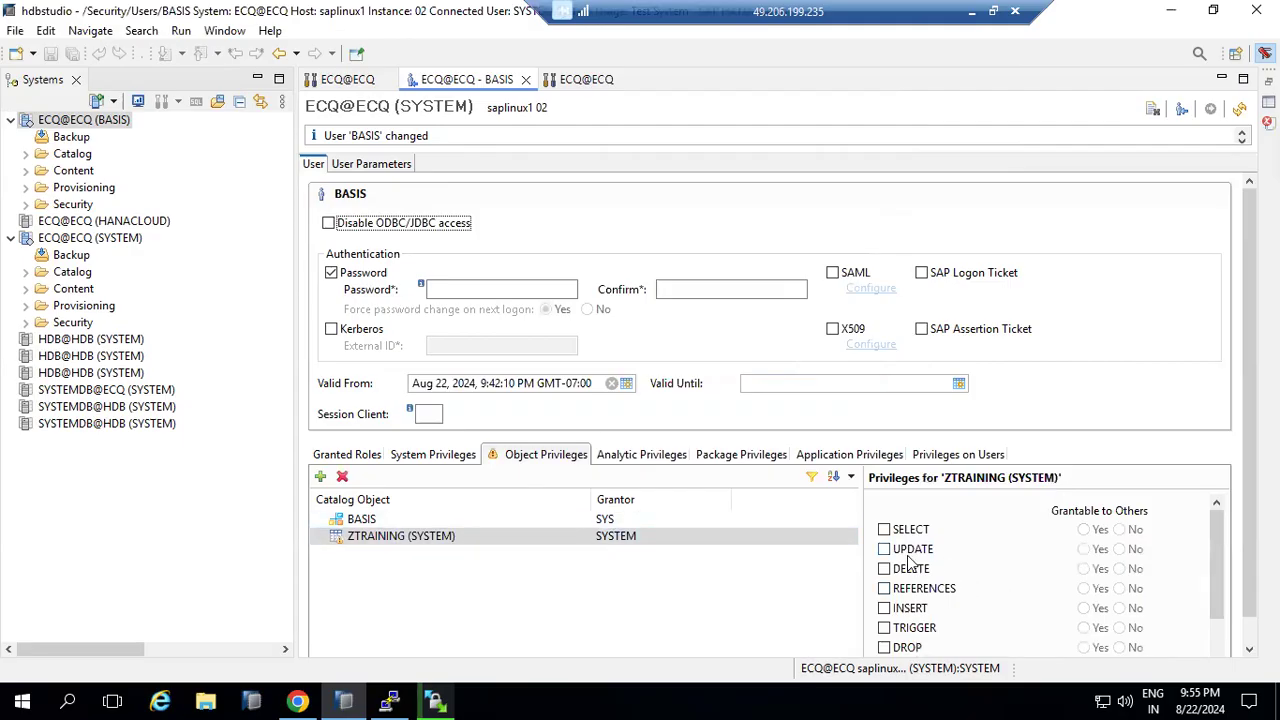
Step: Grant BASIS the SELECT privilege on ZTRAINING (SYSTEM), make it grantable to others, and deploy the user
click(884, 530)
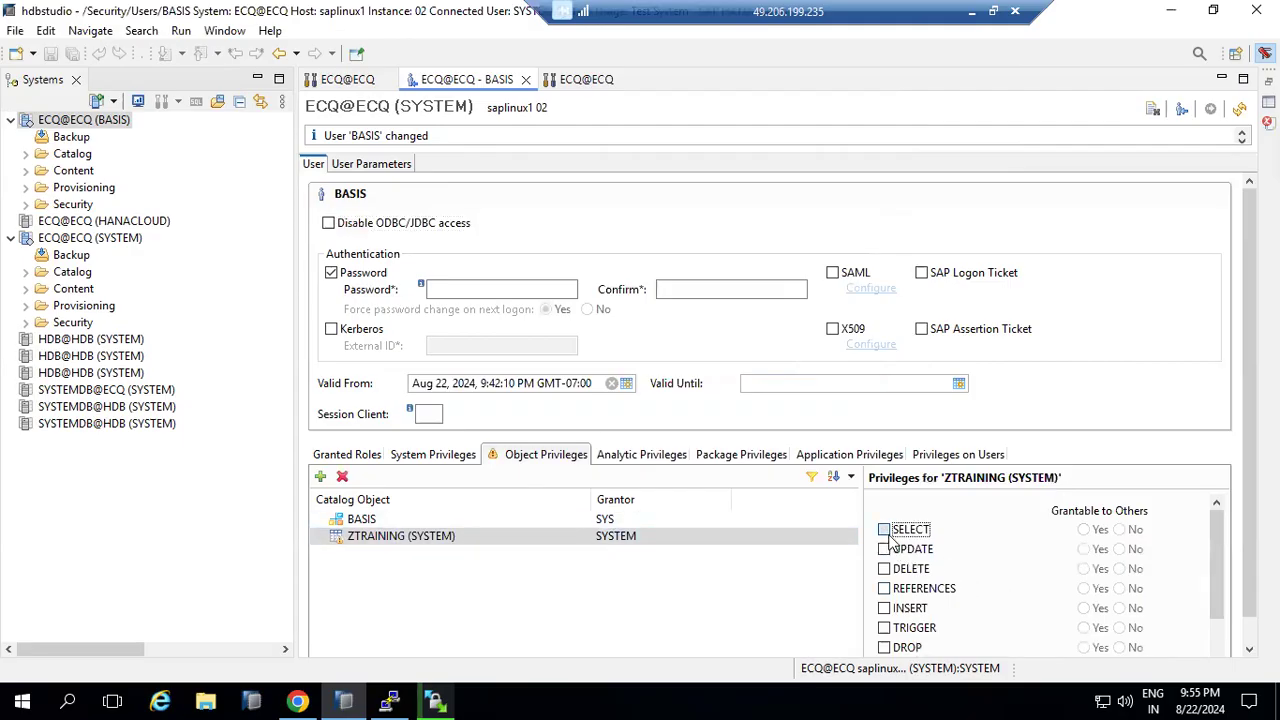
click(1084, 530)
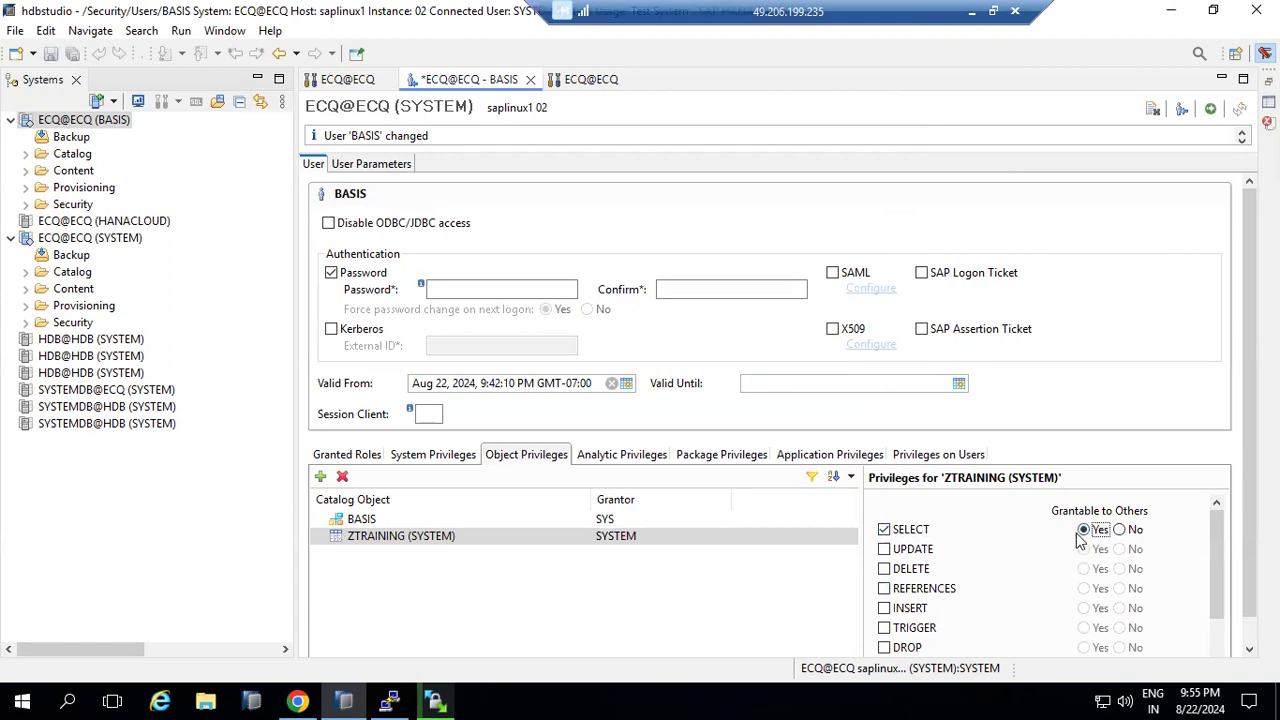
click(1211, 110)
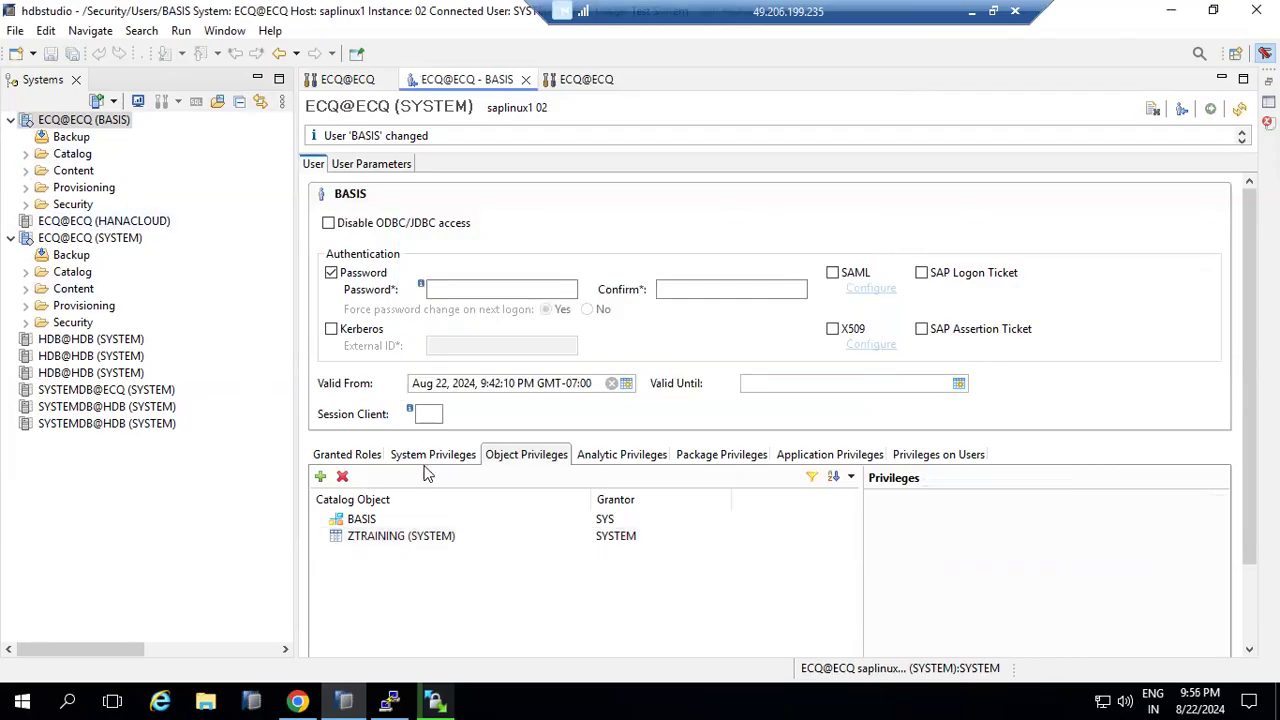
Step: Add the UPDATE and DELETE privileges on ZTRAINING (SYSTEM) for the BASIS user and deploy the change
click(390, 538)
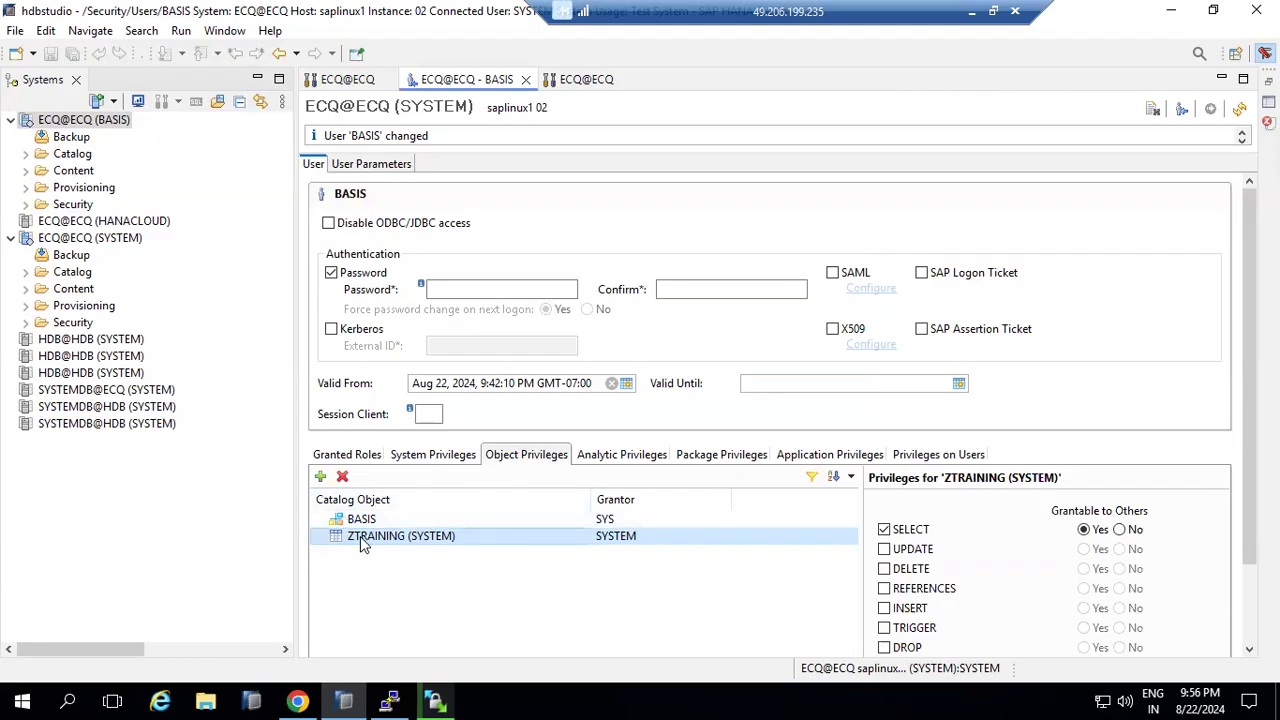
click(884, 549)
click(884, 568)
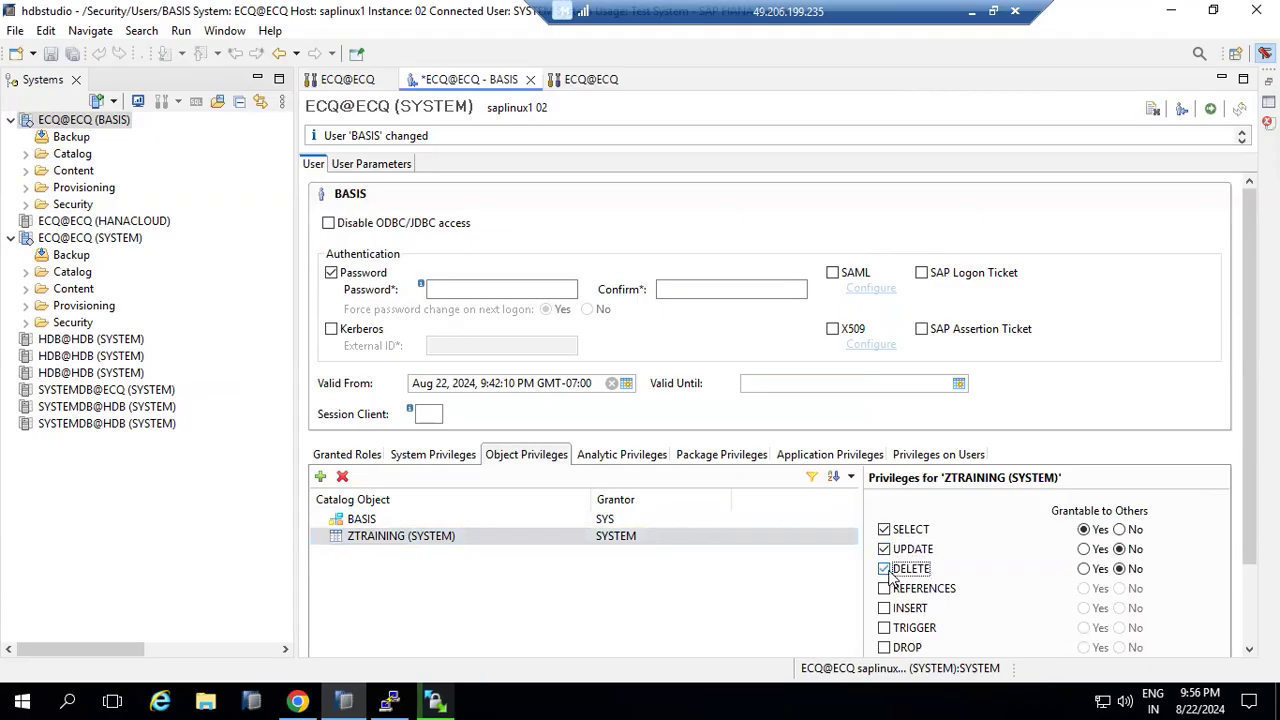
click(1210, 108)
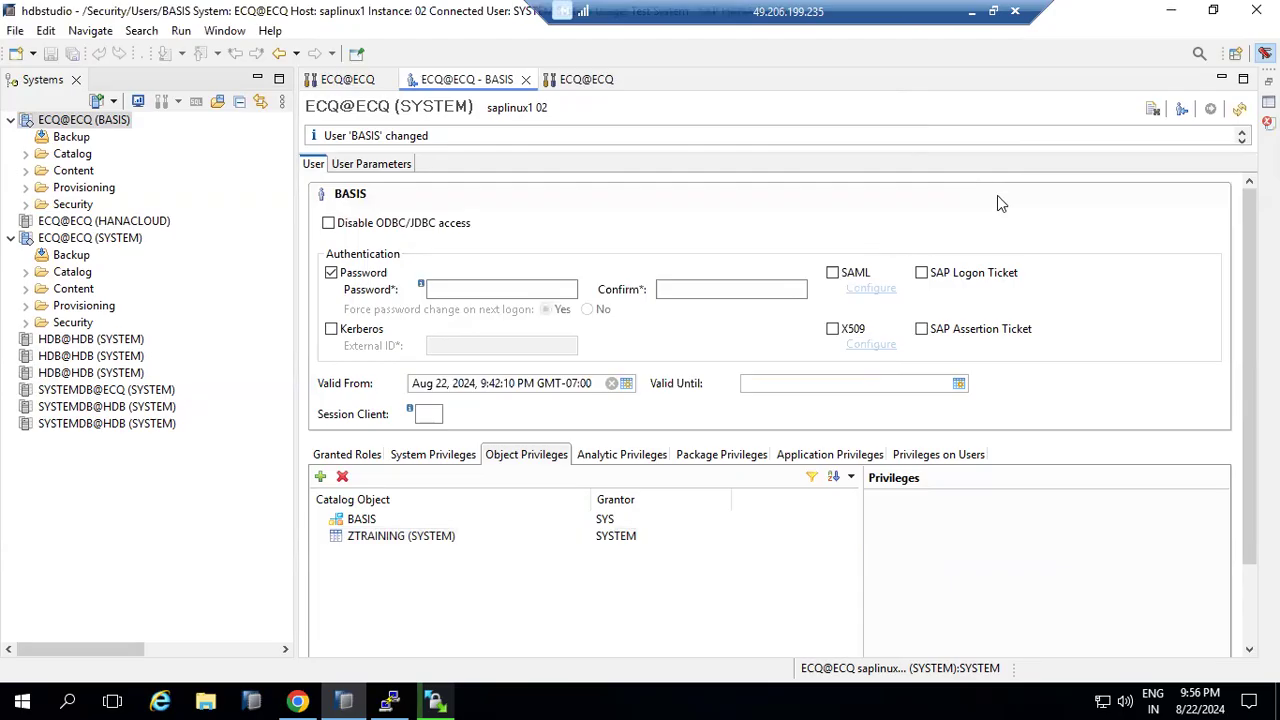
Step: Compare the BASIS user's object and analytic privileges, and view the analytic privilege selection without adding any
click(630, 460)
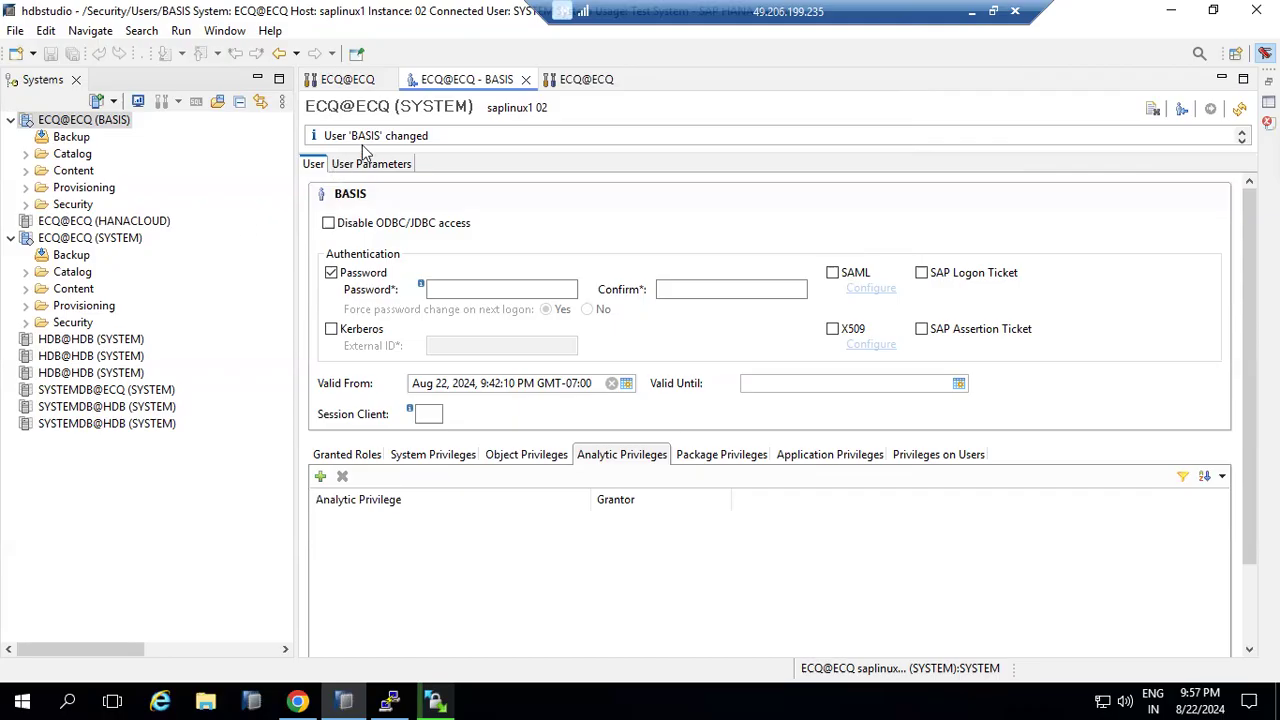
drag(360, 141, 430, 141)
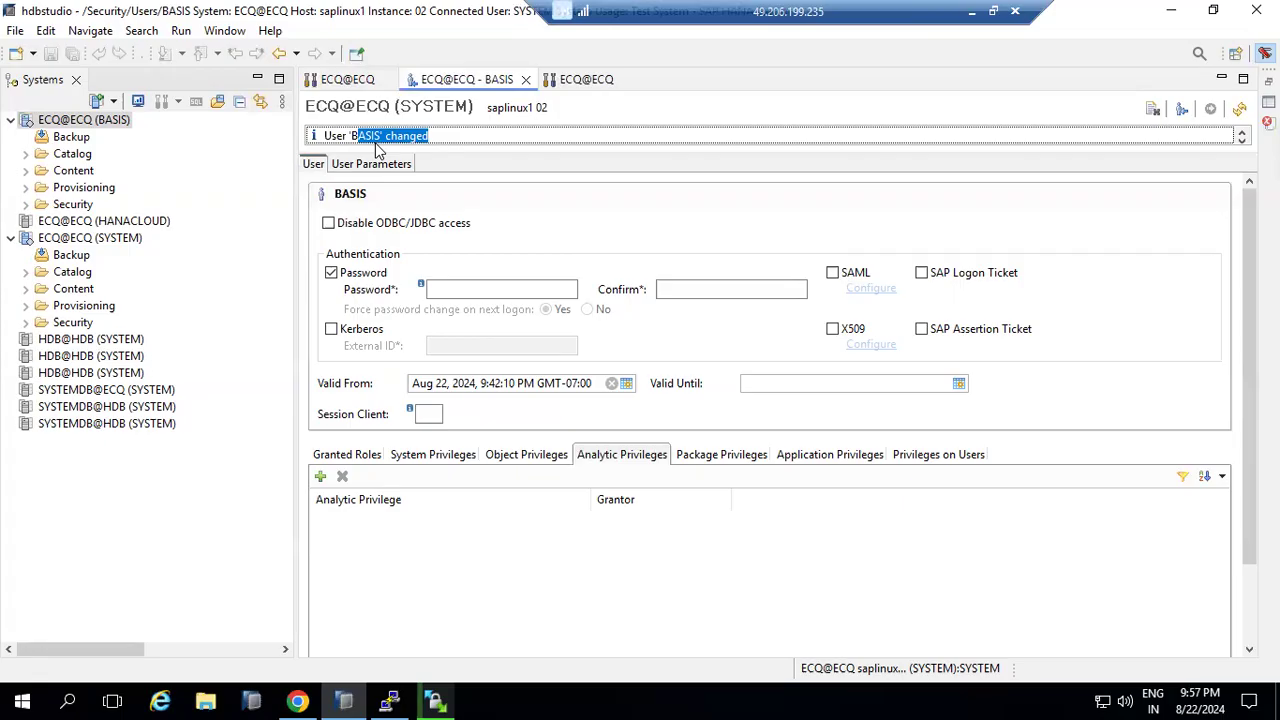
click(523, 456)
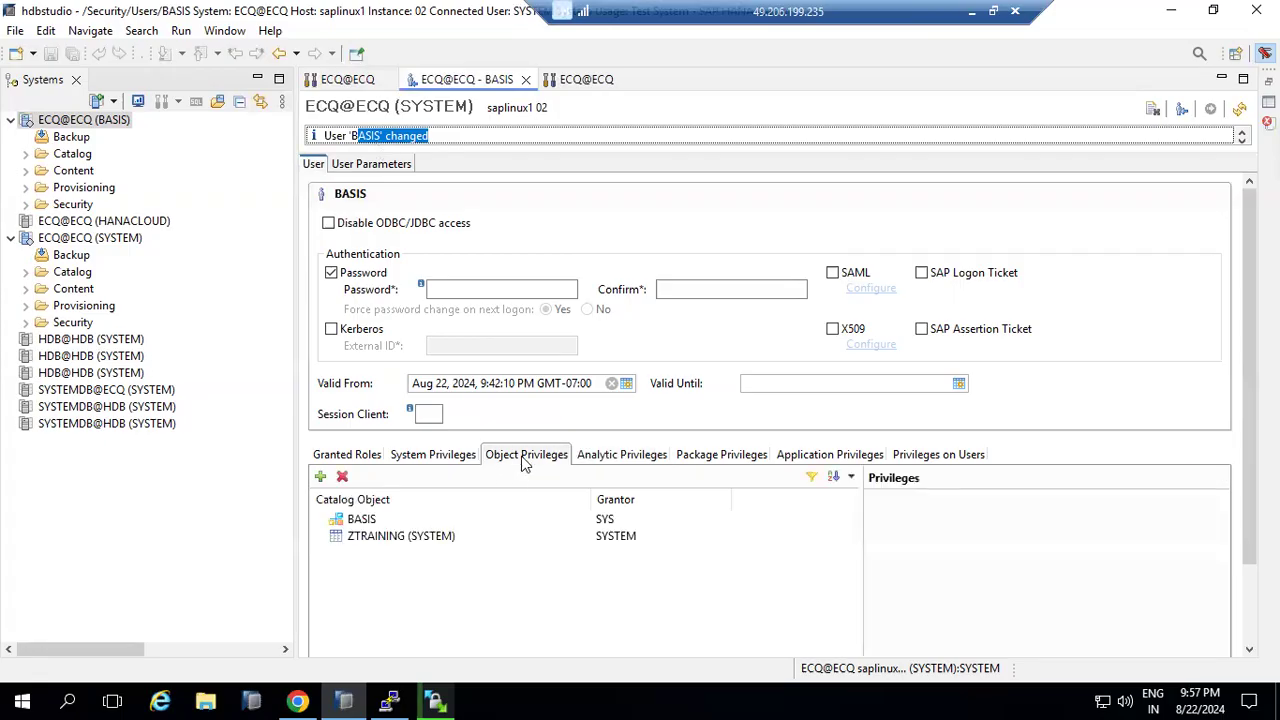
click(601, 453)
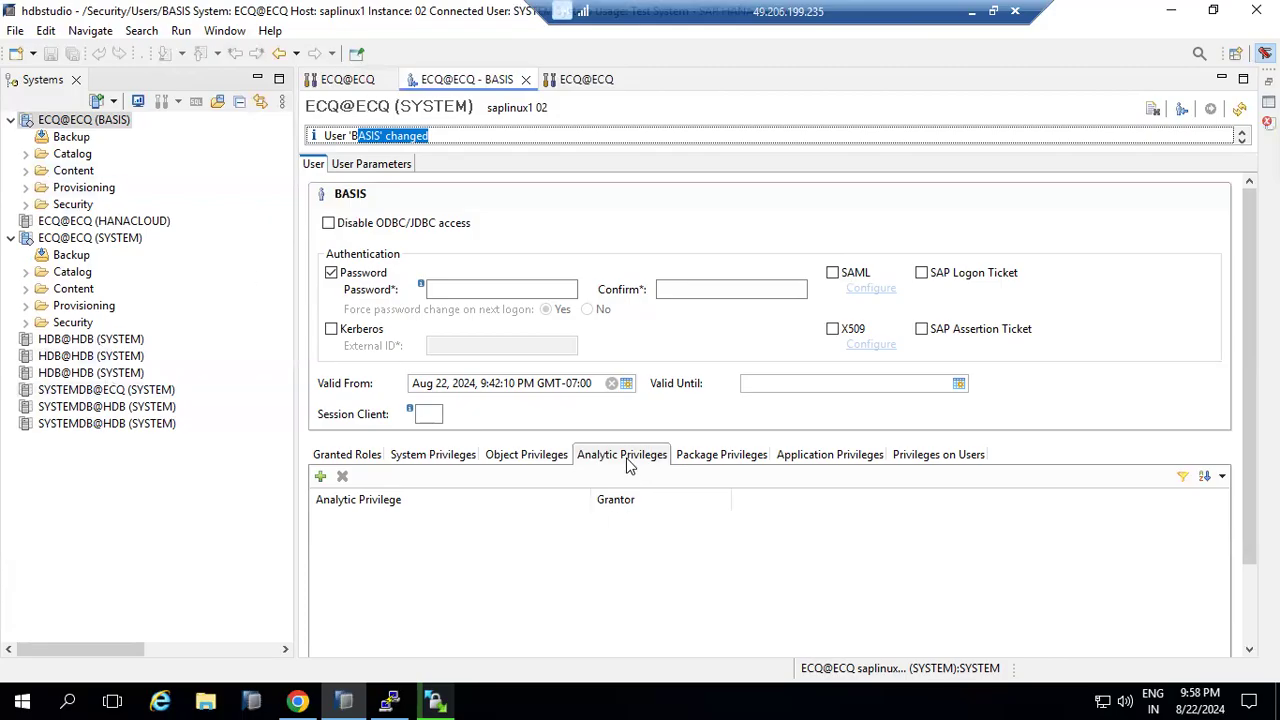
click(320, 476)
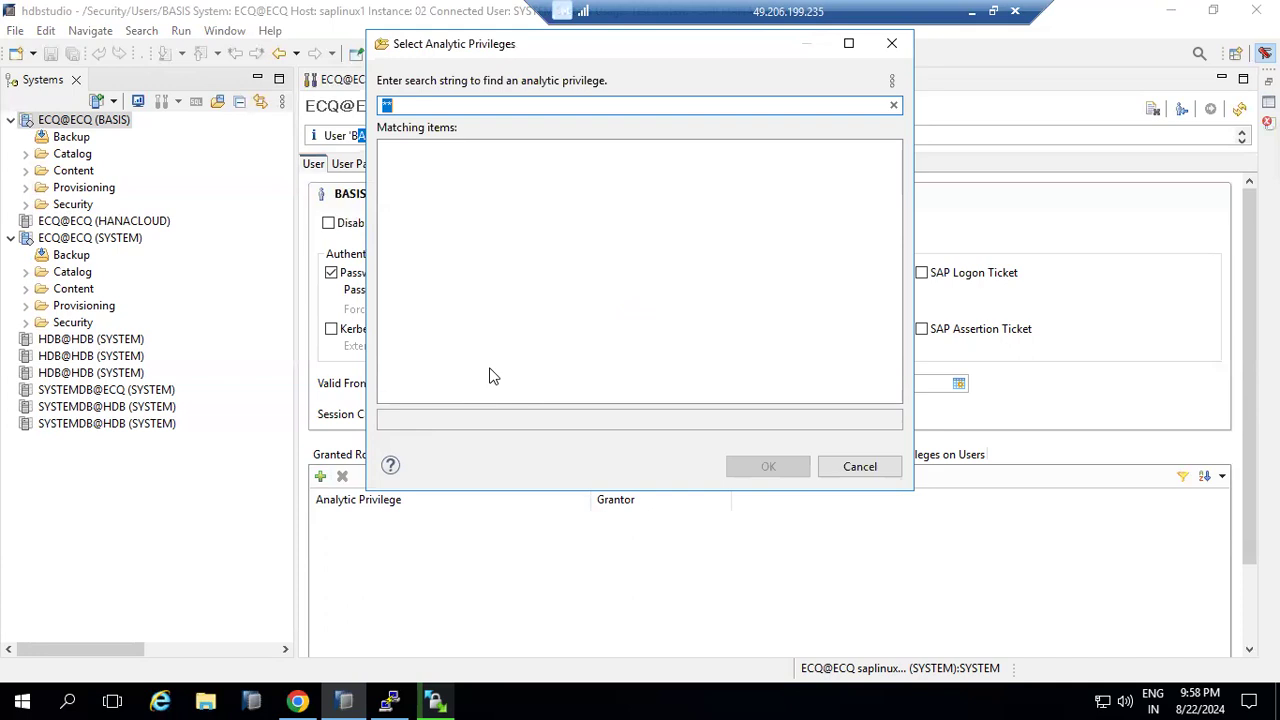
click(858, 467)
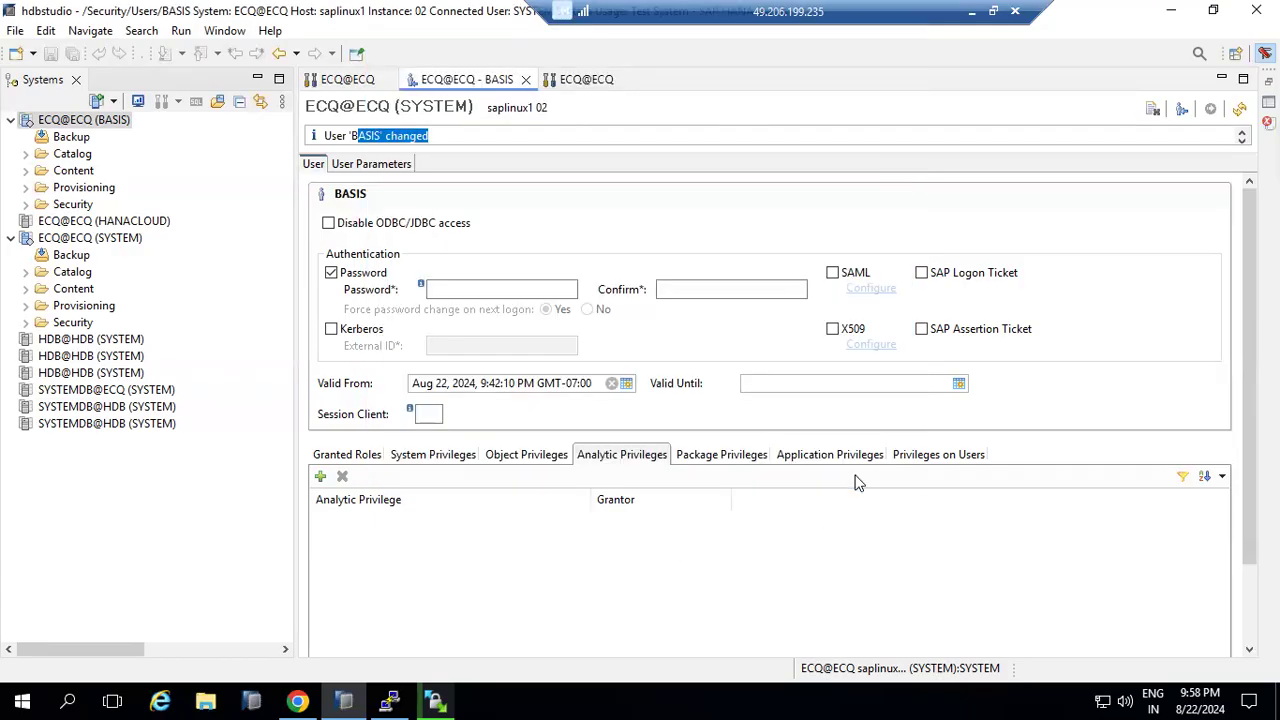
click(322, 477)
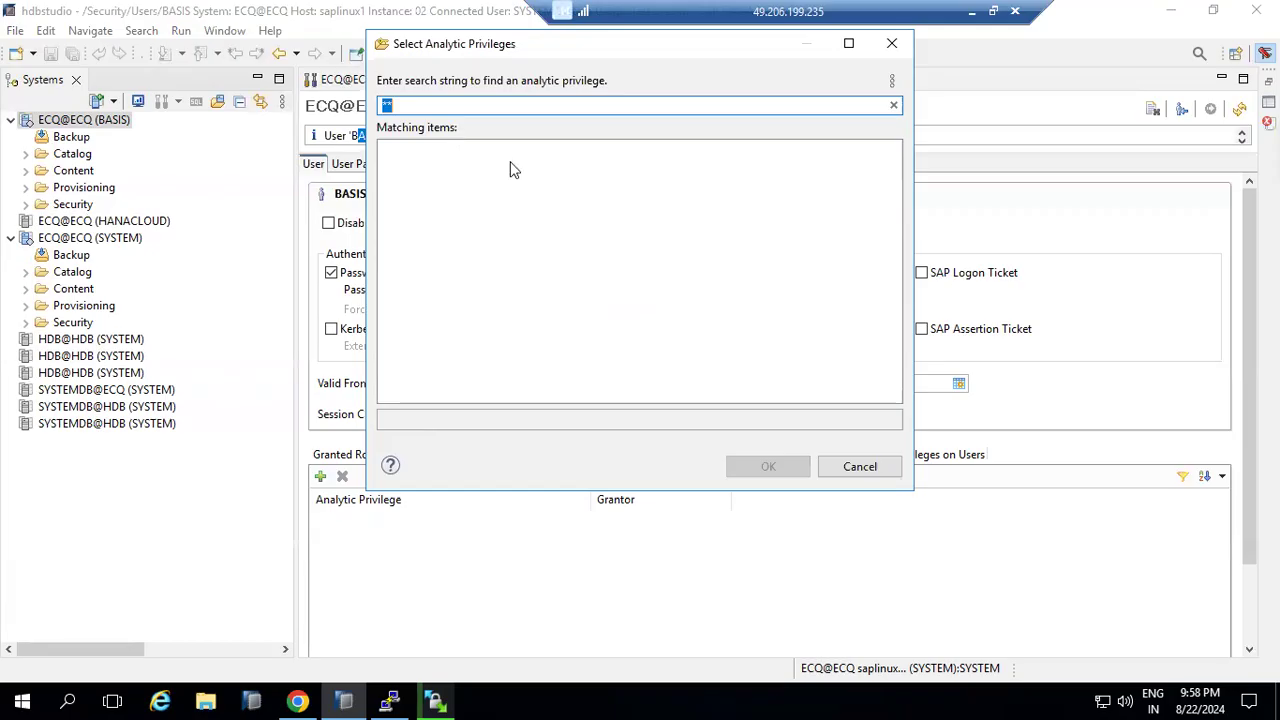
click(842, 465)
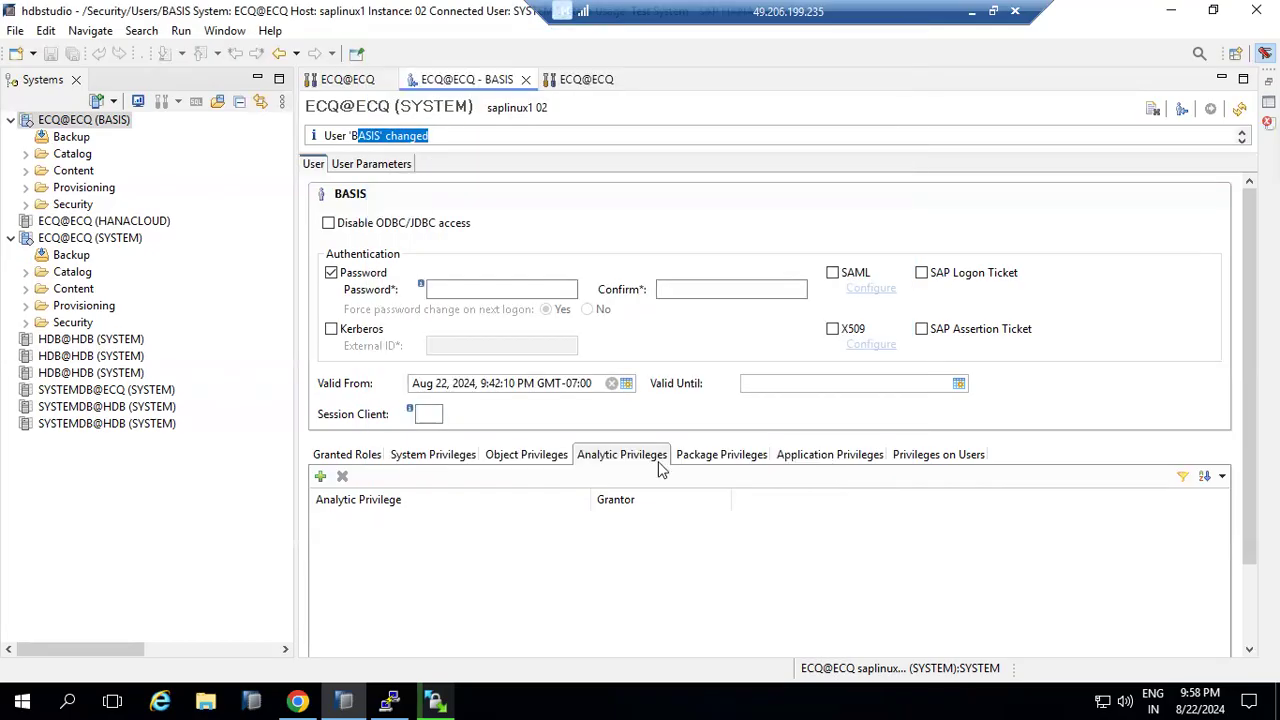
Step: Review the BASIS user's package, application and analytic privileges, cancelling the repository package selection
click(690, 455)
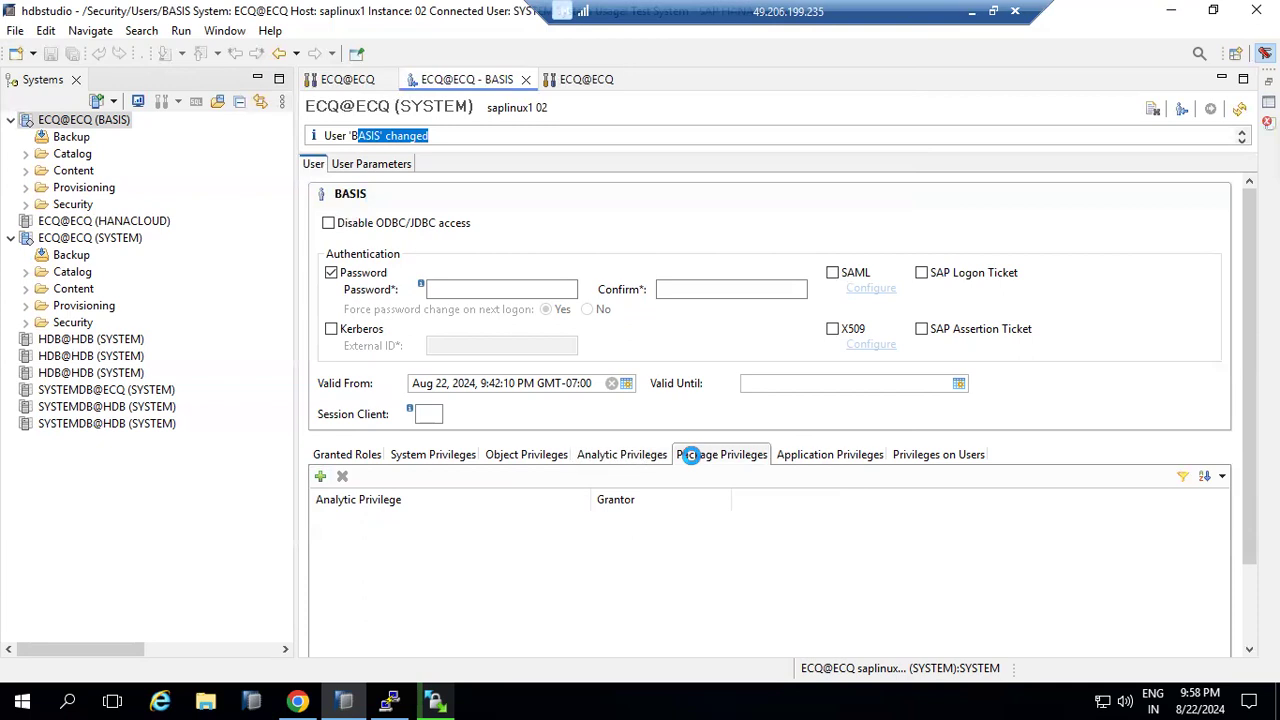
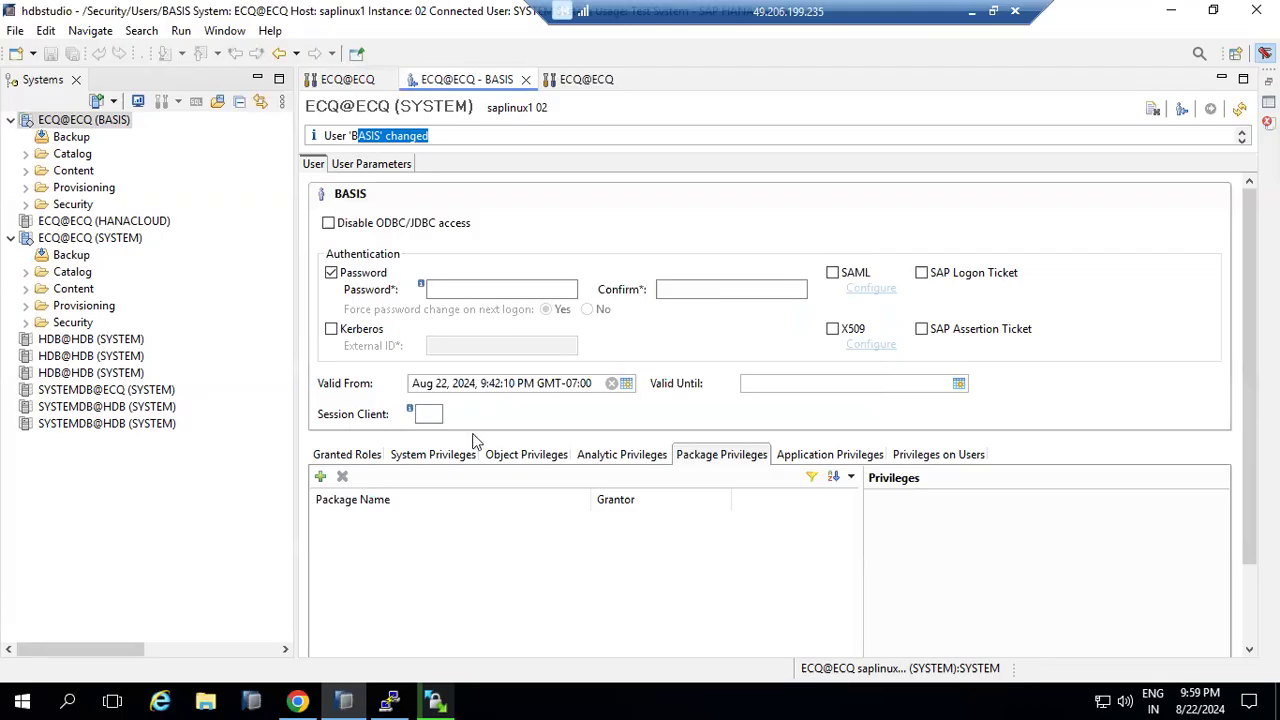
click(320, 476)
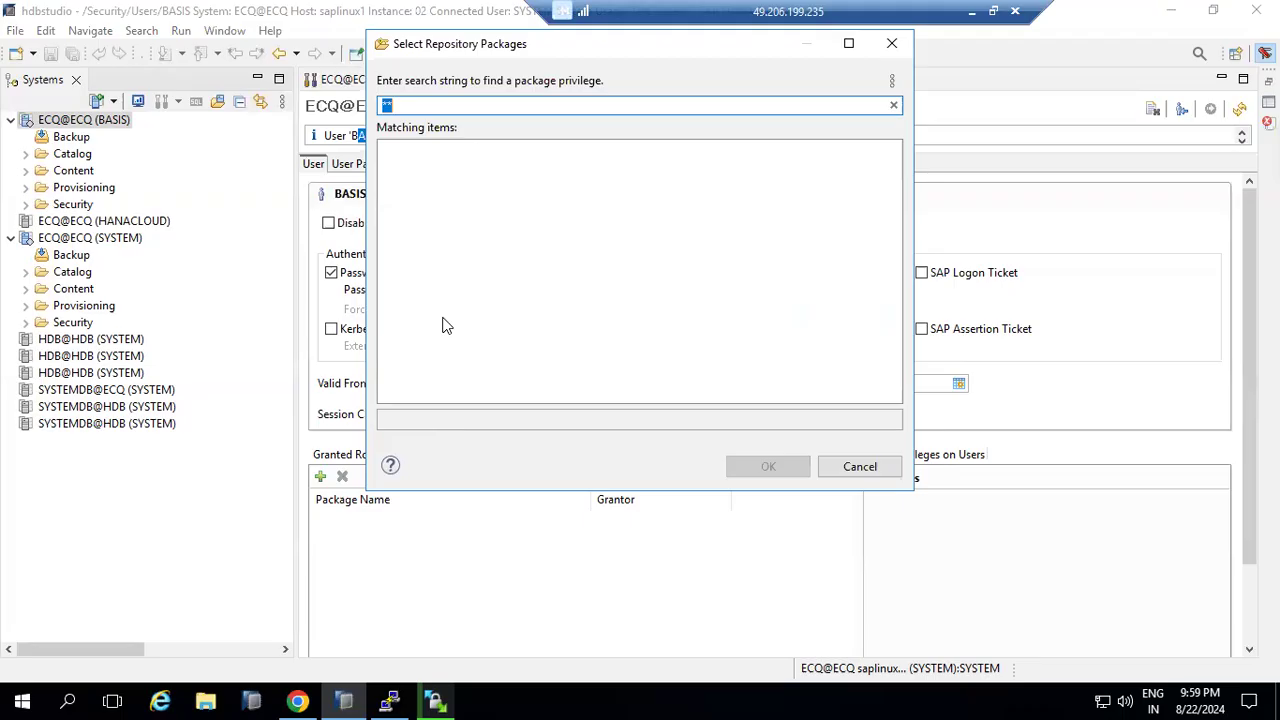
click(865, 472)
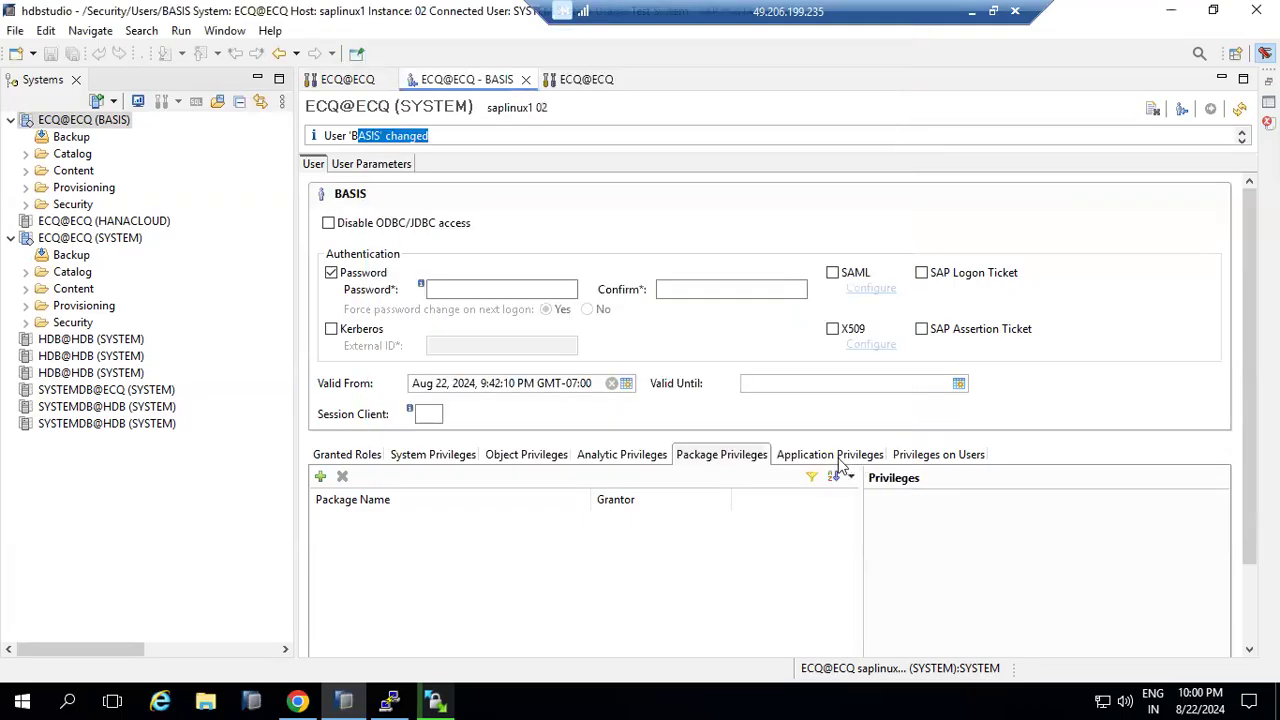
click(838, 462)
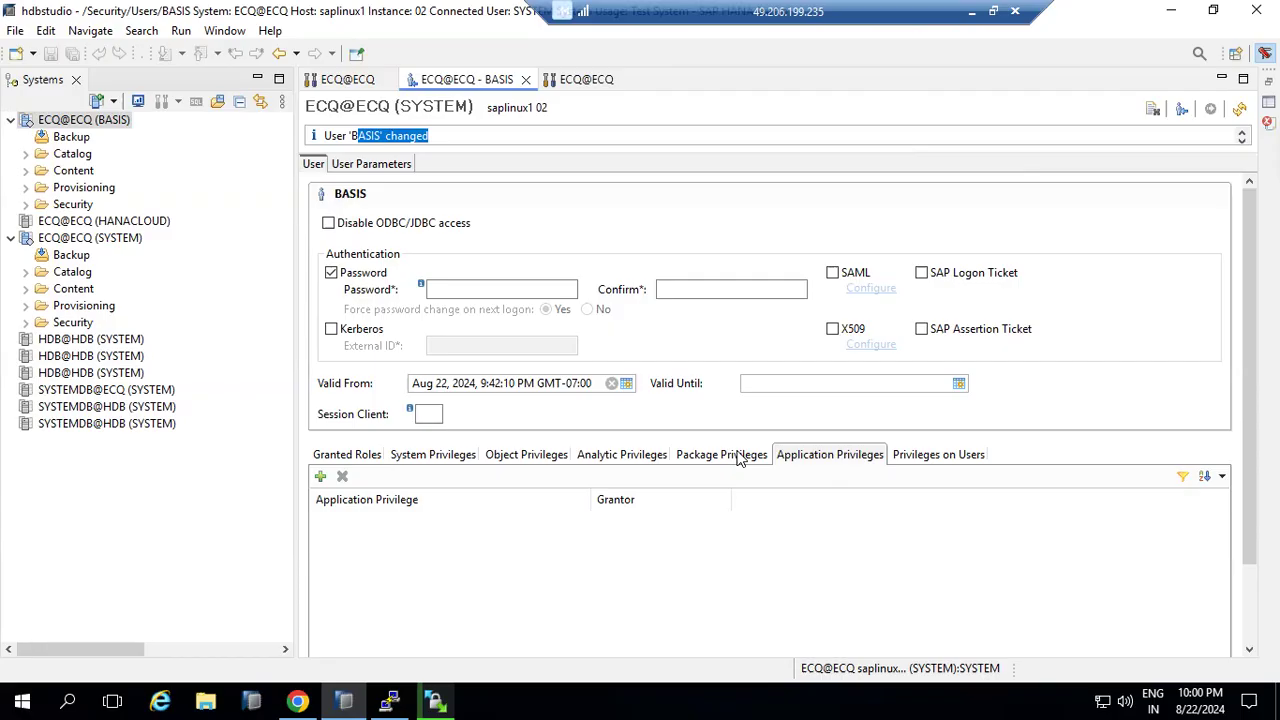
click(607, 462)
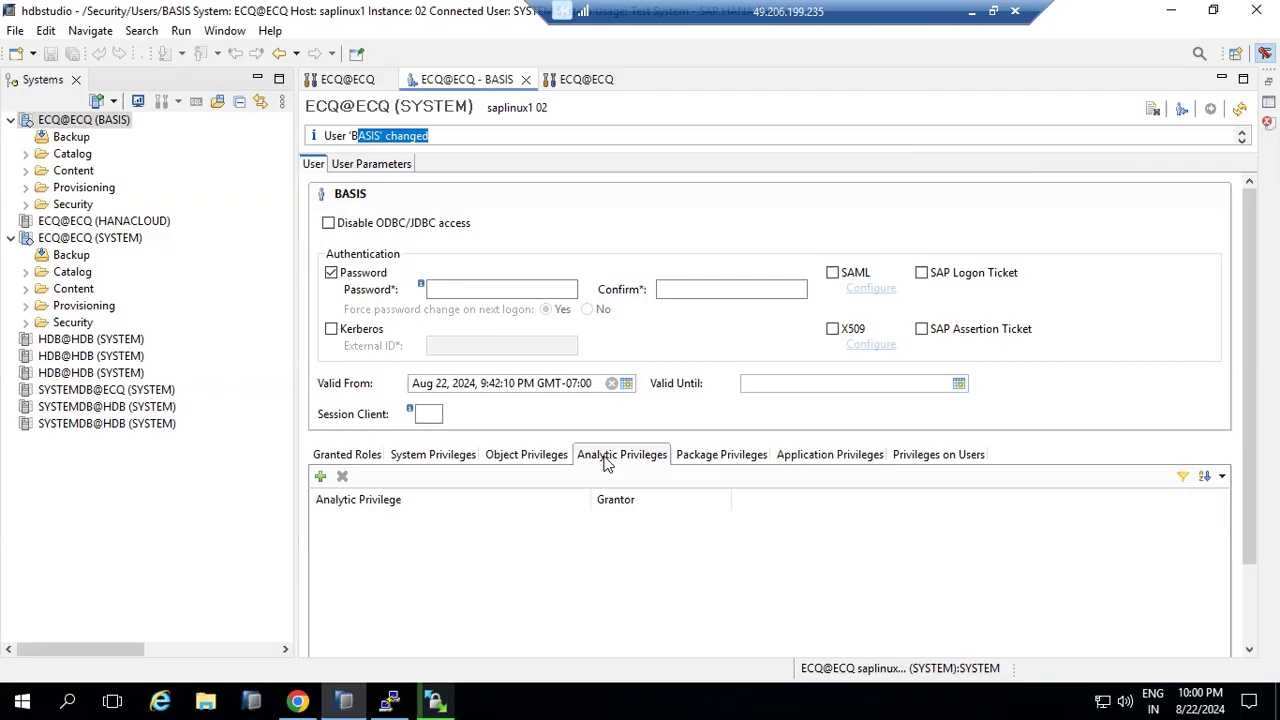
Step: Add the SYSTEM user to BASIS's privileges on users and remove that entry again
click(898, 456)
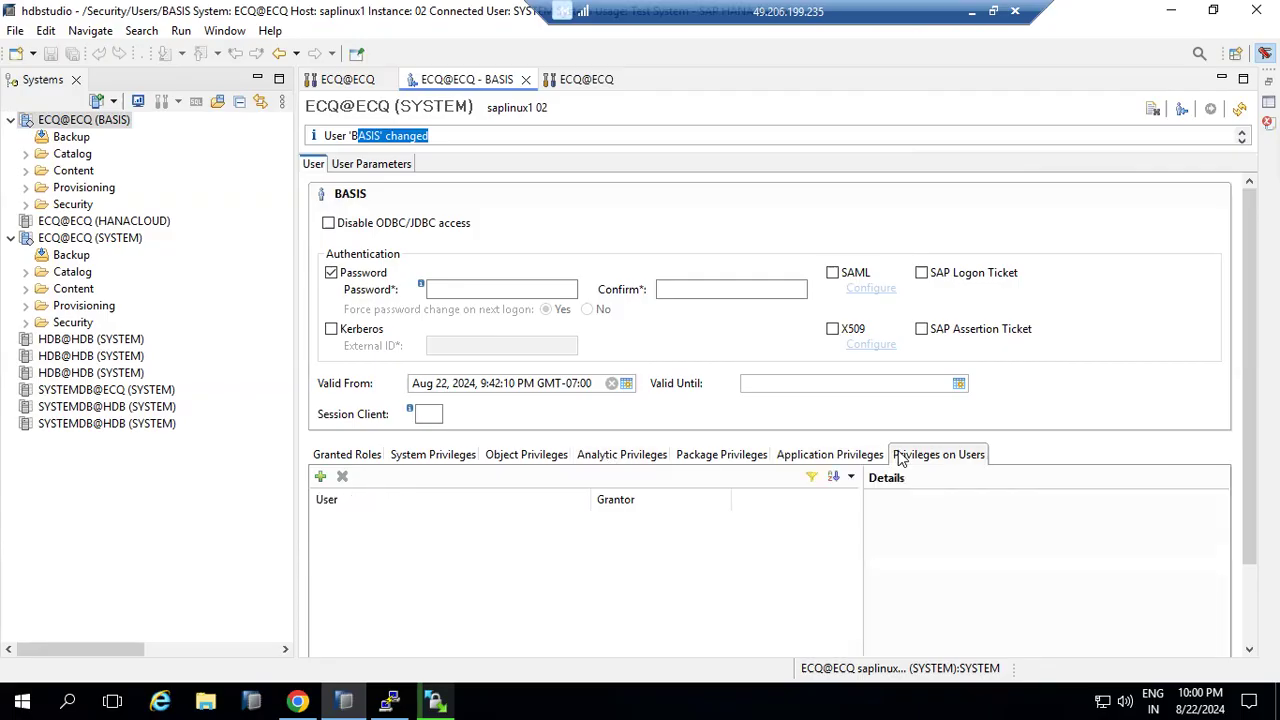
click(320, 476)
click(362, 519)
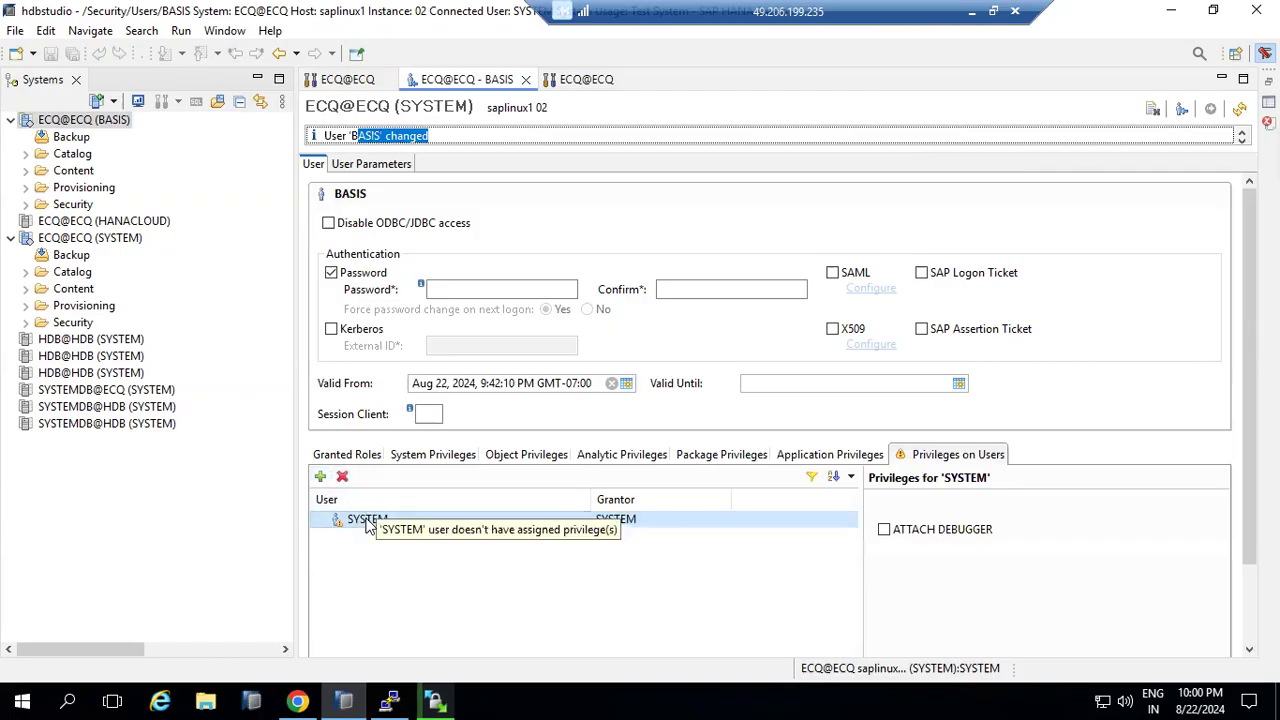
click(344, 477)
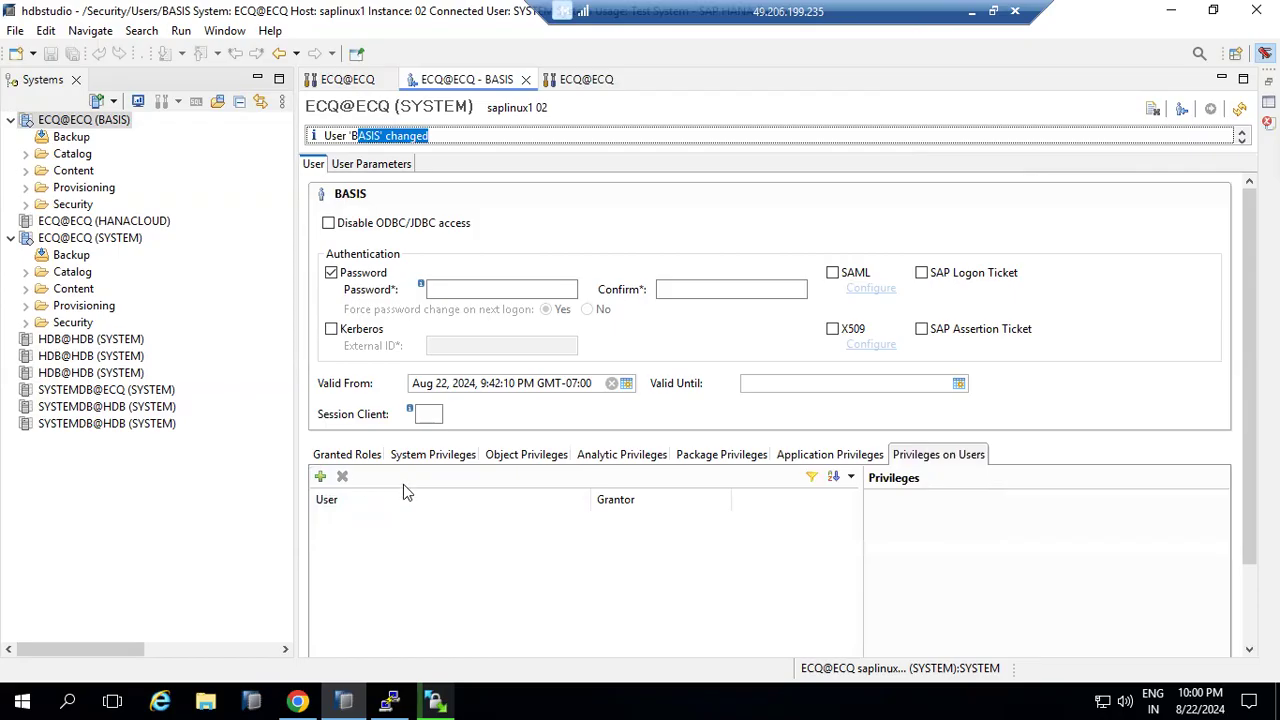
Step: Reload the BASIS user and expand the Security folder of ECQ@ECQ (SYSTEM) to view its Users and Roles nodes
click(1235, 111)
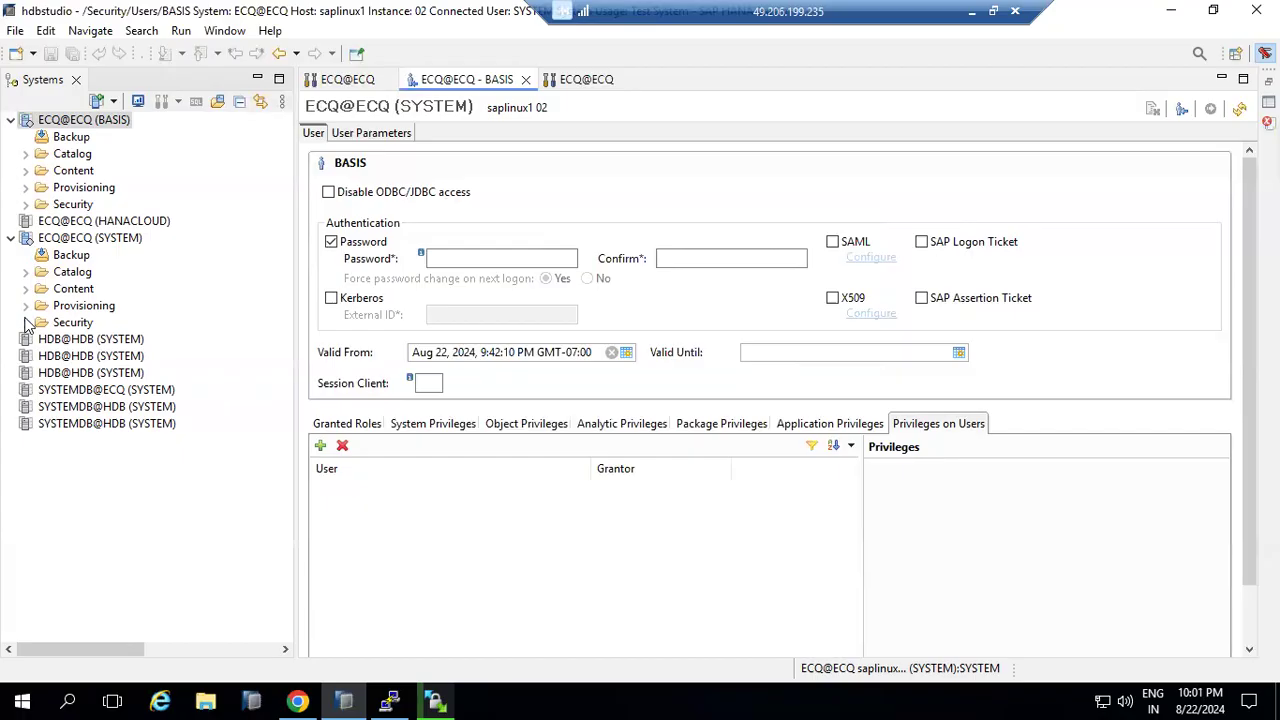
click(25, 322)
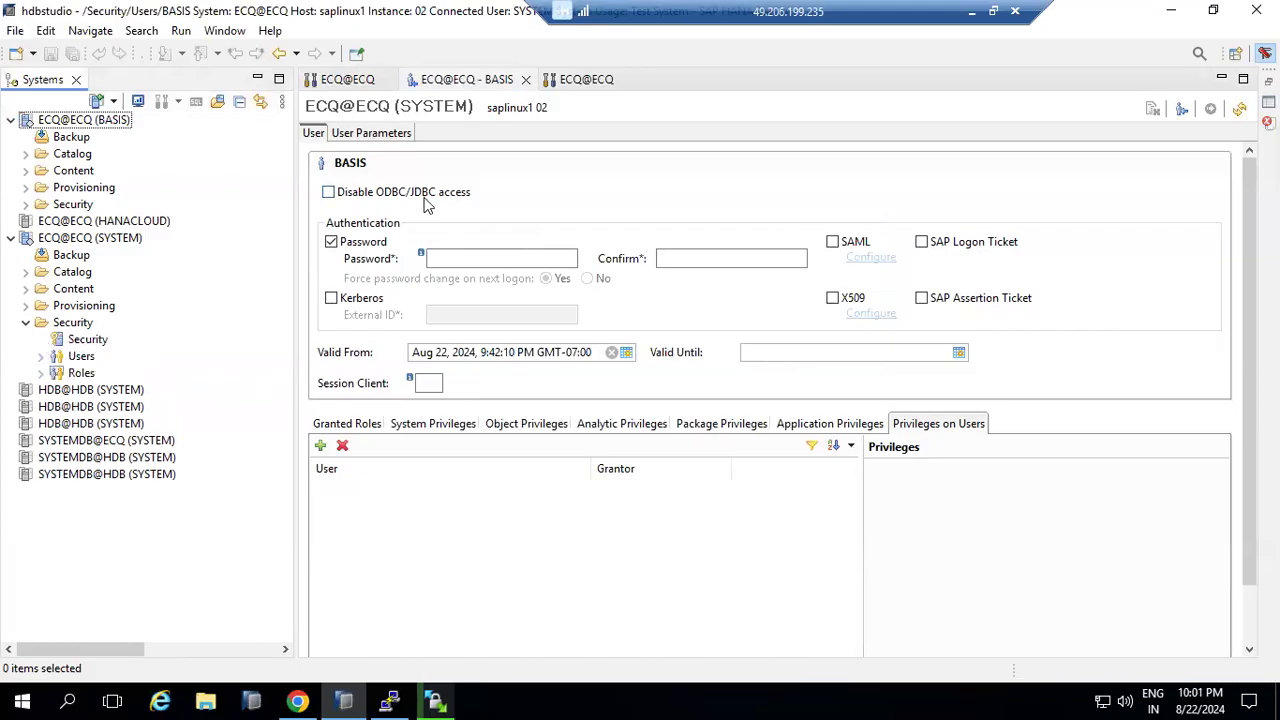
Step: Switch to Paint and draw a red line from AUTHO directly to USER, with an arrowhead stroke about 17 × 18 px
click(973, 15)
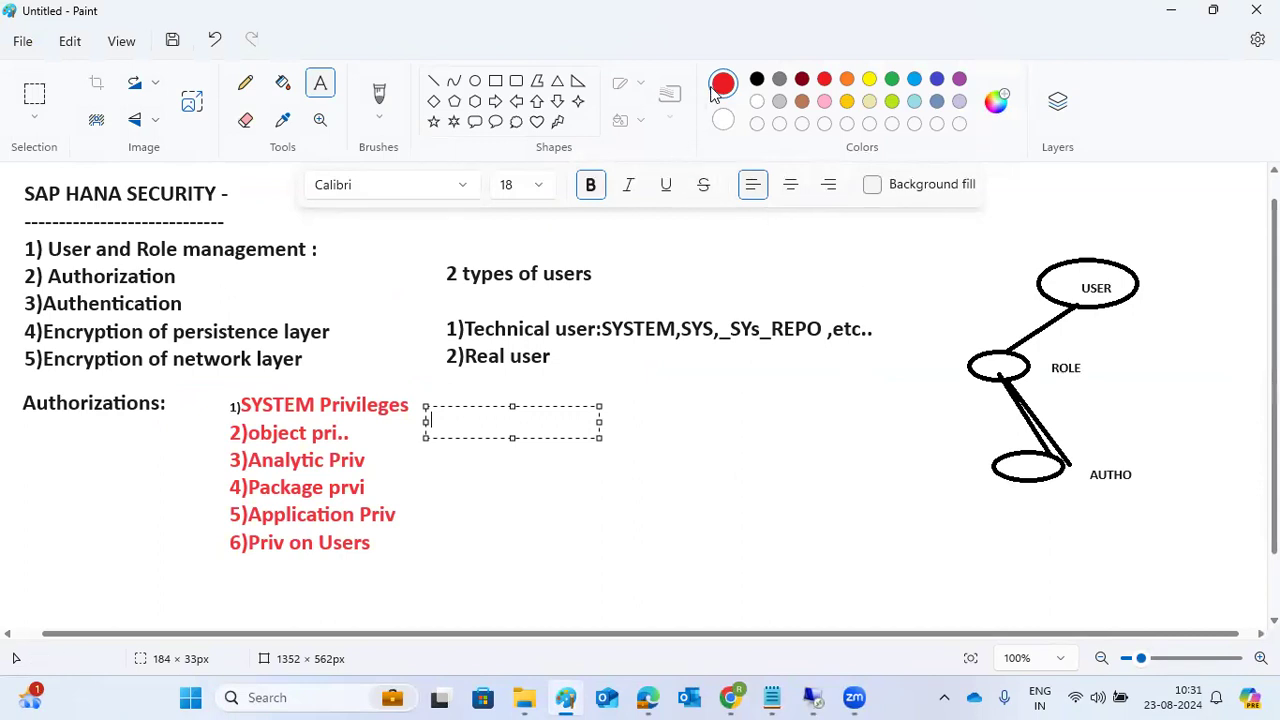
click(433, 82)
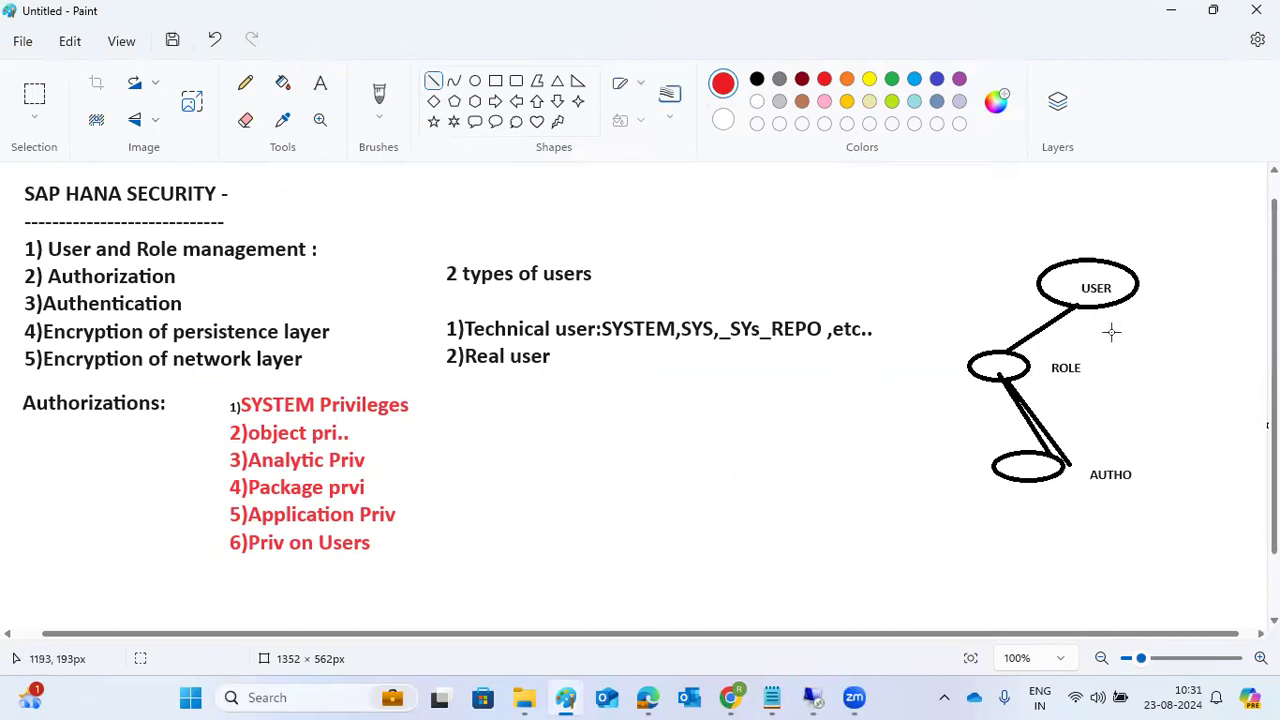
mouse_move(1073, 463)
mouse_down()
mouse_move(1096, 309)
mouse_move(1117, 328)
mouse_up()
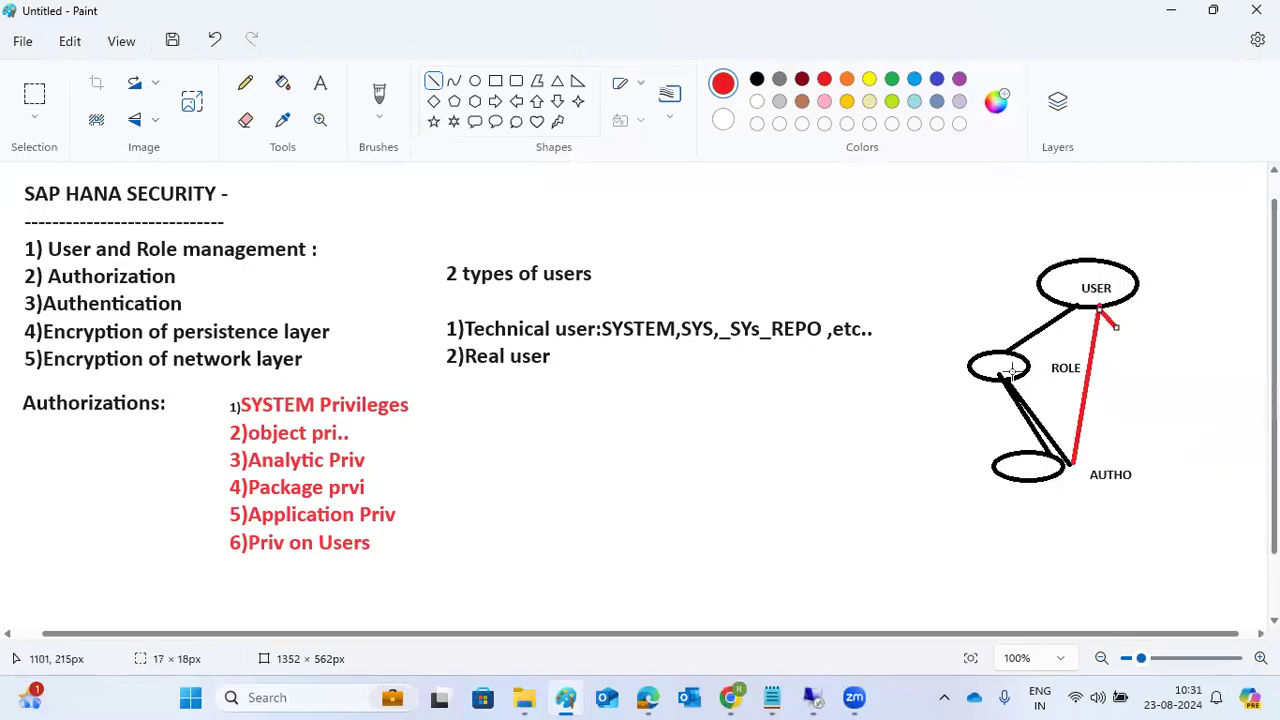
Step: Draw a short red line beside the ROLE ellipse and switch to SAP HANA Studio
drag(952, 374, 970, 358)
click(812, 697)
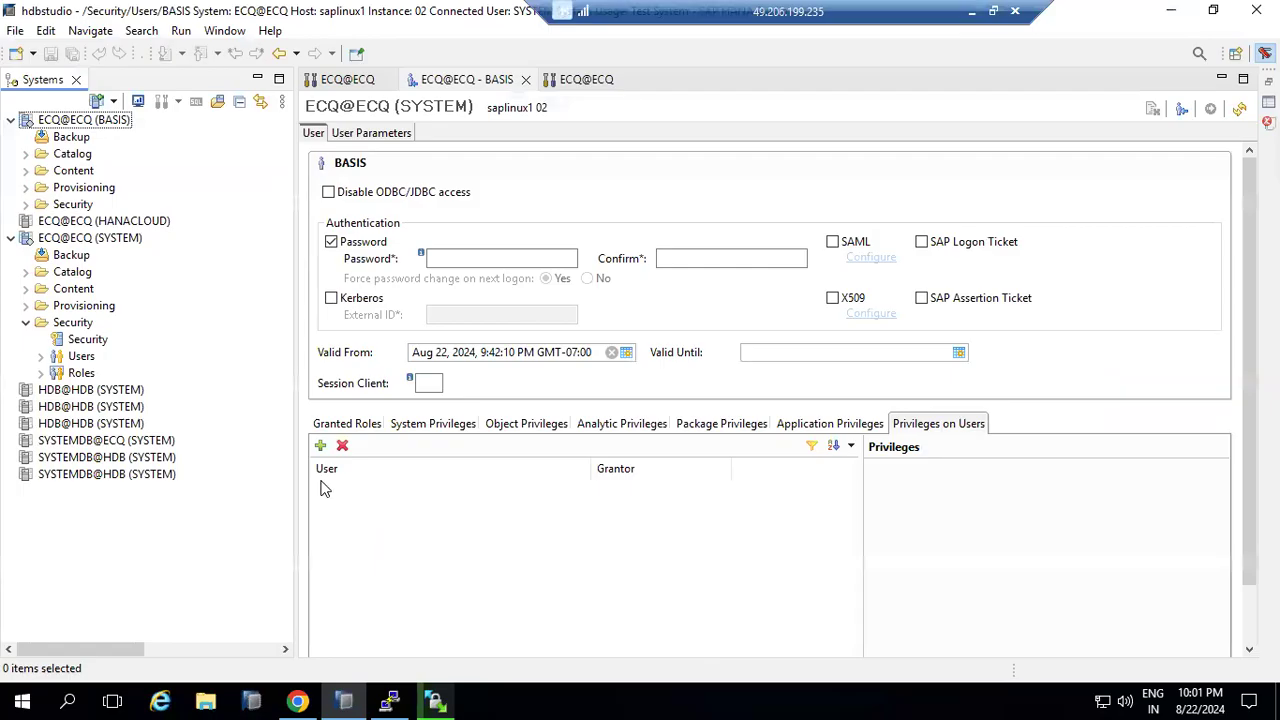
Step: Expand the Roles node in the Security folder of ECQ@ECQ (SYSTEM) and browse the existing roles
click(41, 373)
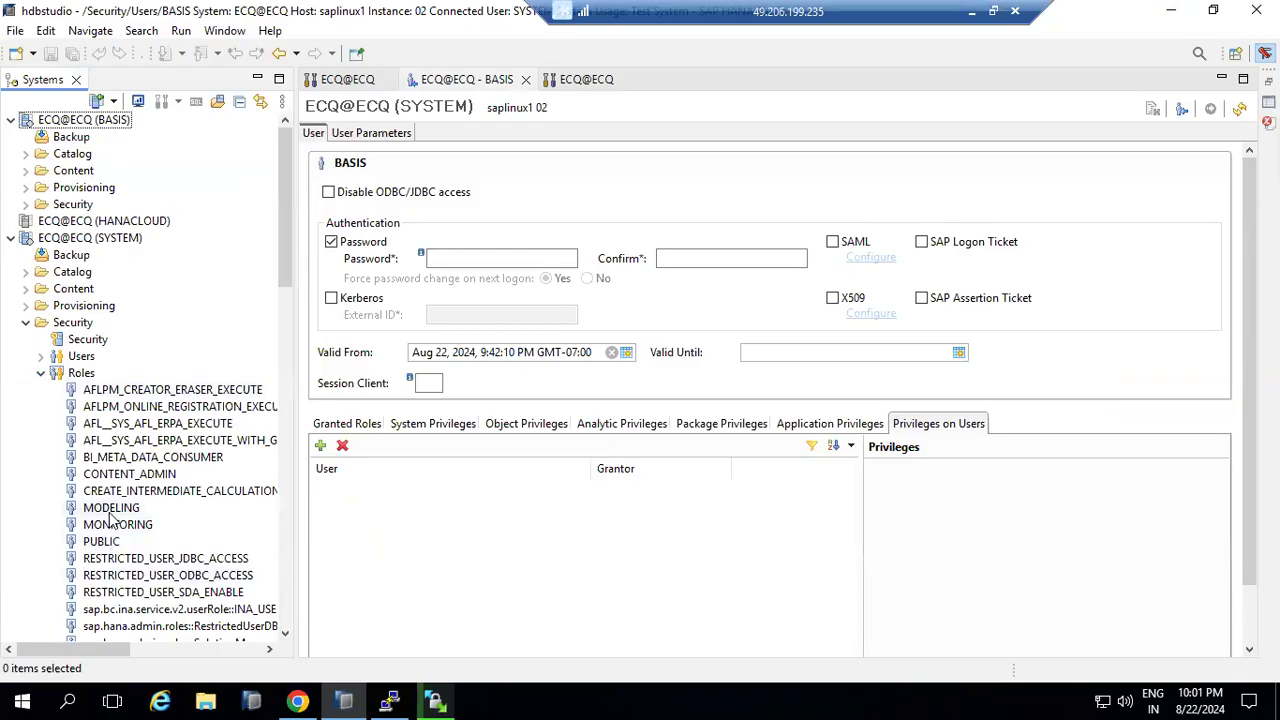
scroll(112, 516, down, 8)
scroll(112, 516, down, 10)
scroll(112, 516, up, 20)
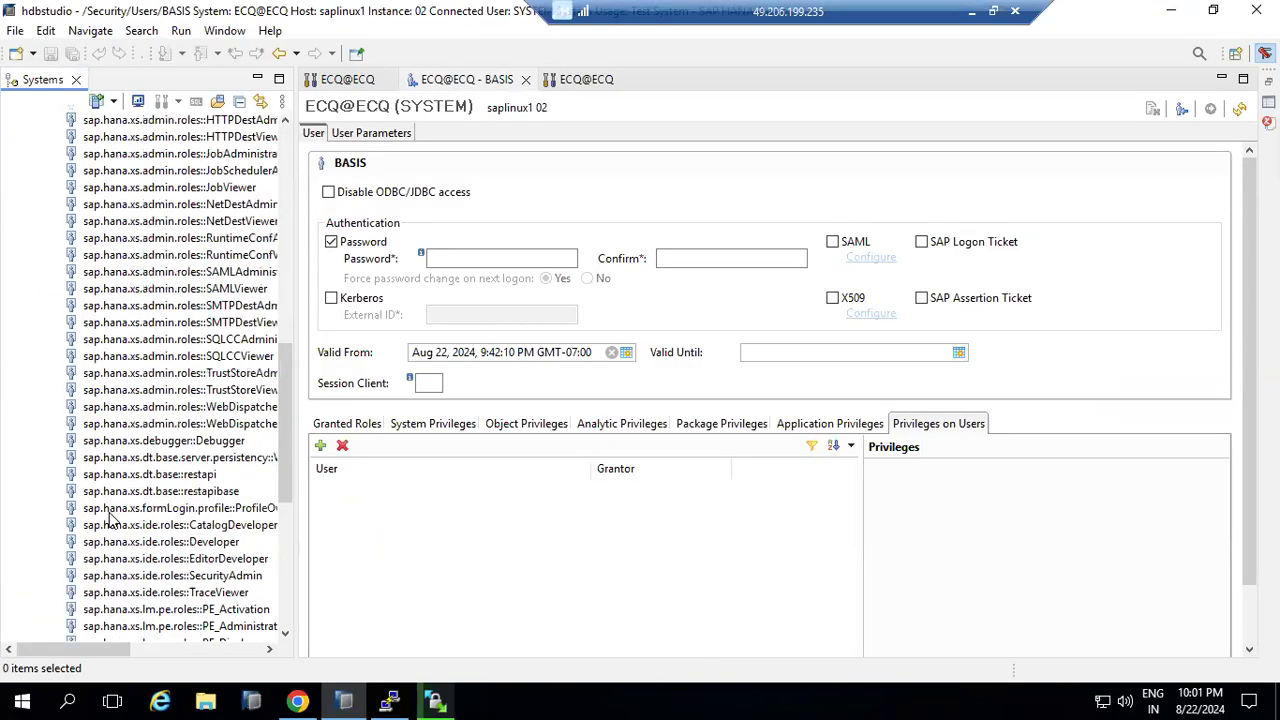
scroll(112, 516, up, 1)
Step: Start a new role in ECQ@ECQ (SYSTEM) and name it Z_BASIS_MONI
right_click(76, 322)
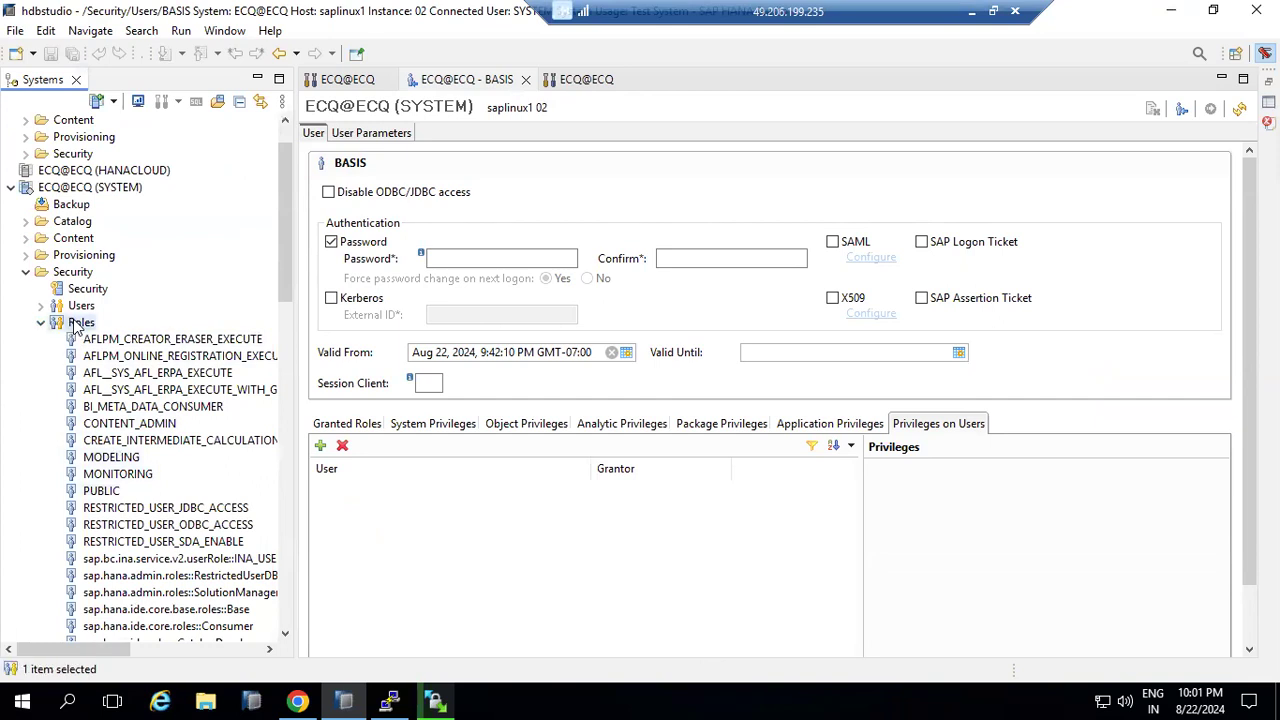
click(100, 332)
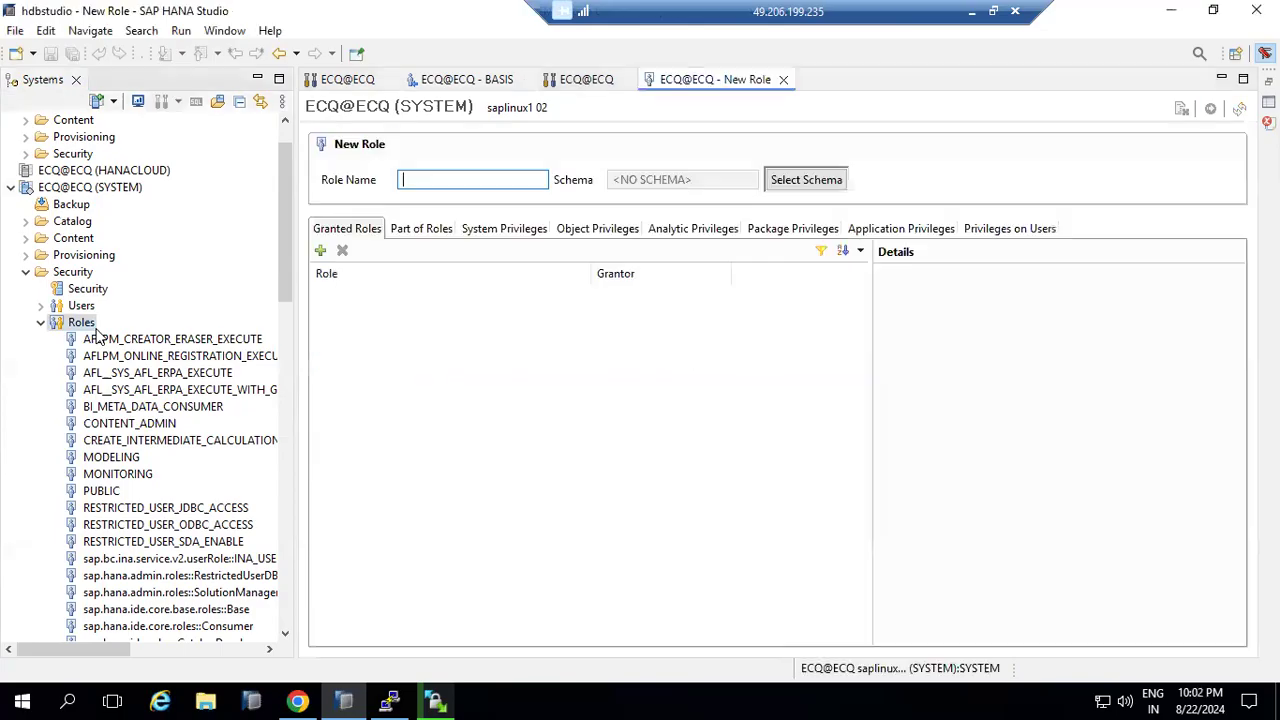
text(Z_BASIS_MONI)
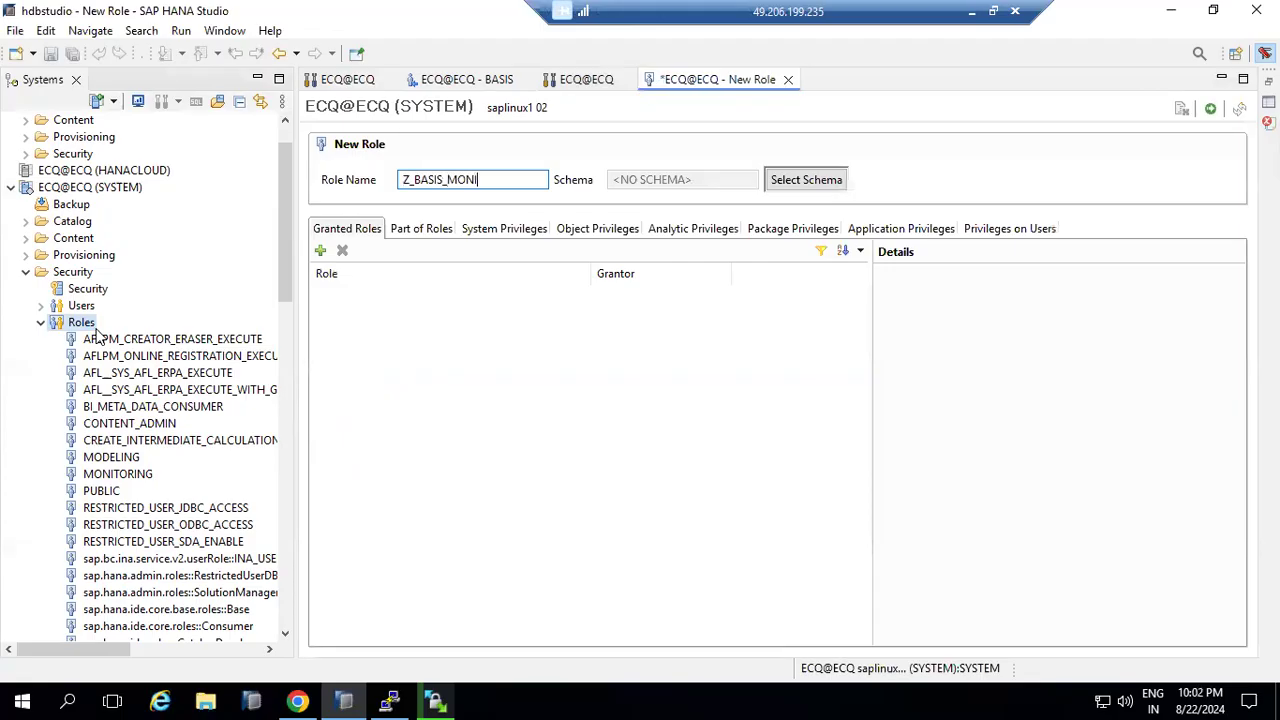
Step: Add the MONITOR ADMIN system privilege to the new role and deploy the role
click(432, 236)
click(488, 240)
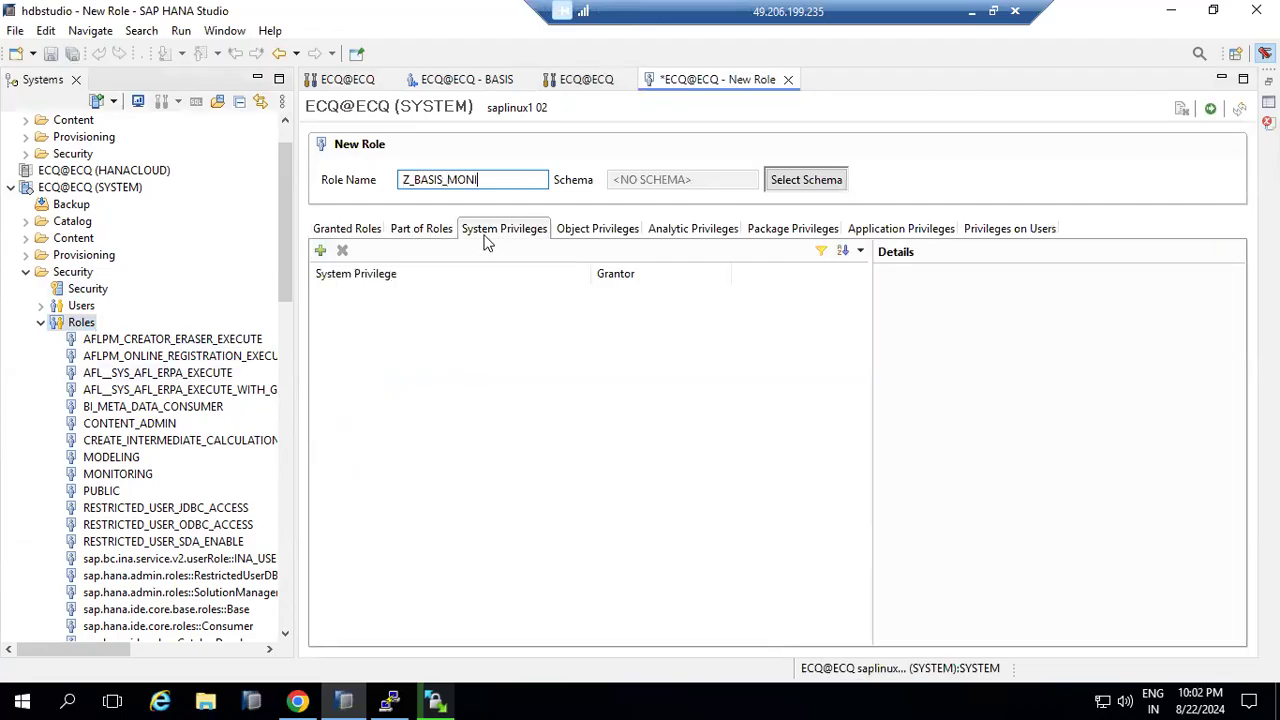
click(320, 251)
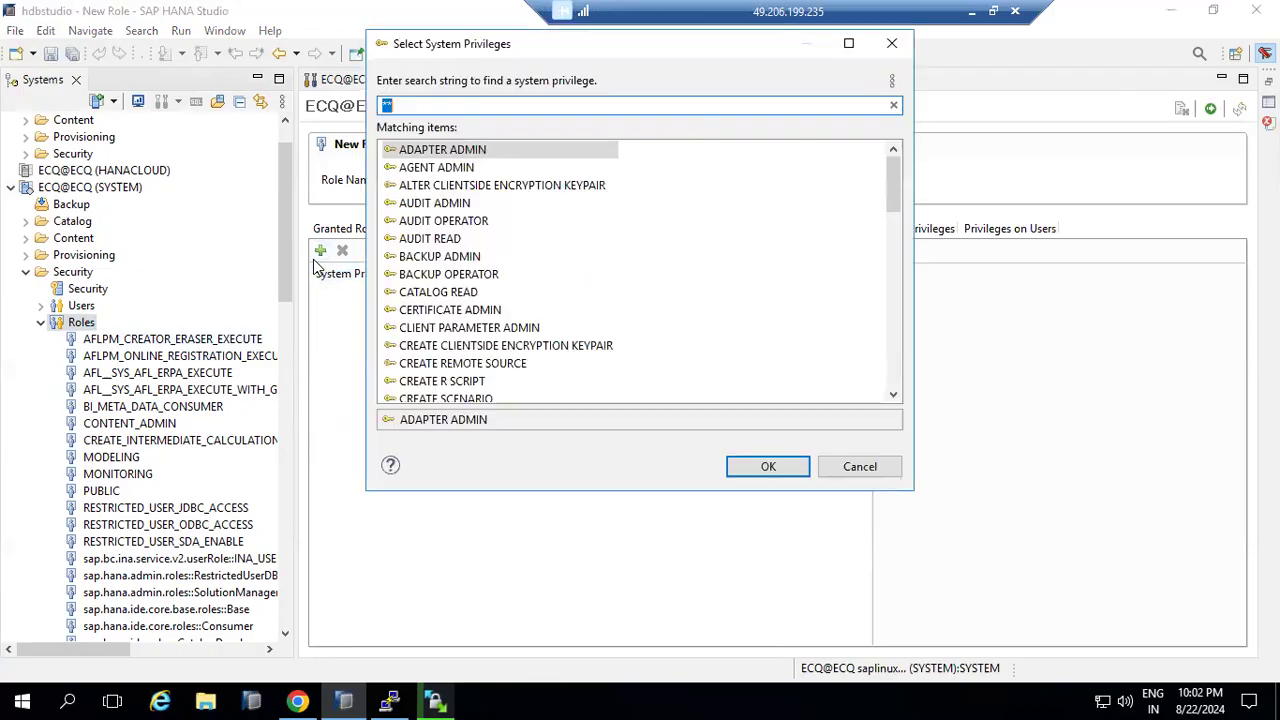
click(430, 310)
scroll(428, 370, down, 6)
double_click(432, 345)
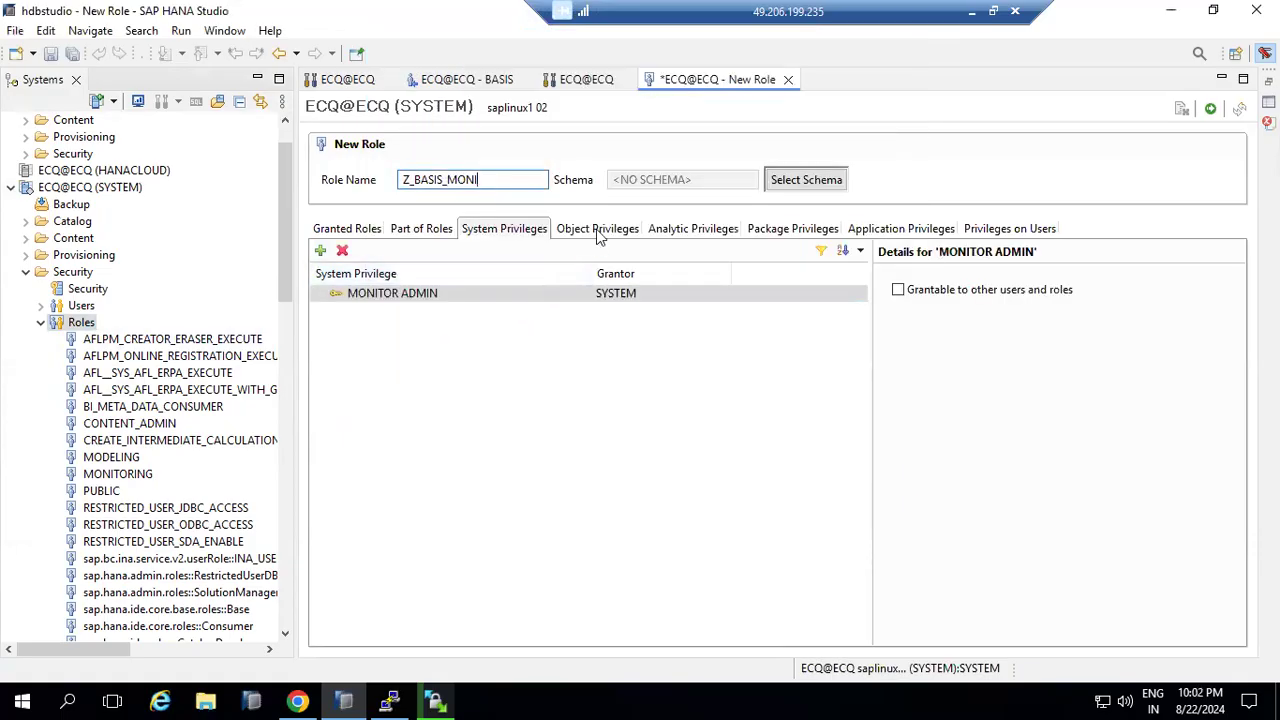
click(598, 232)
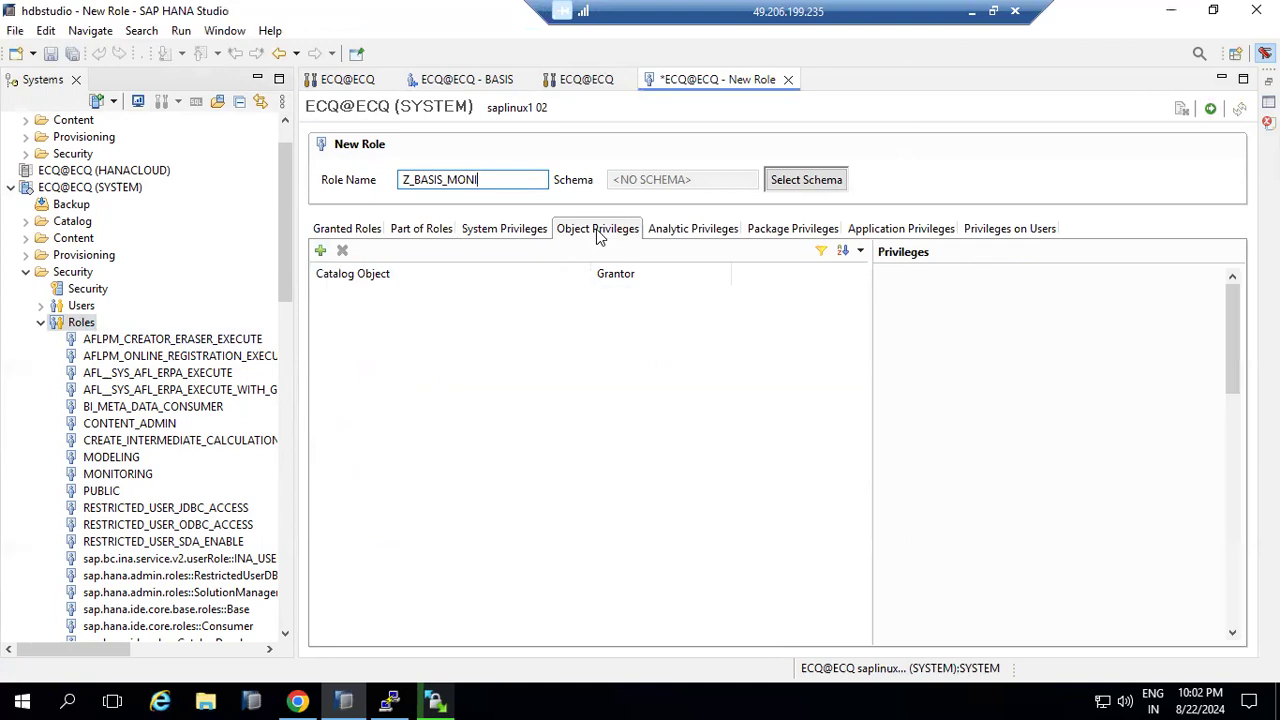
click(1209, 107)
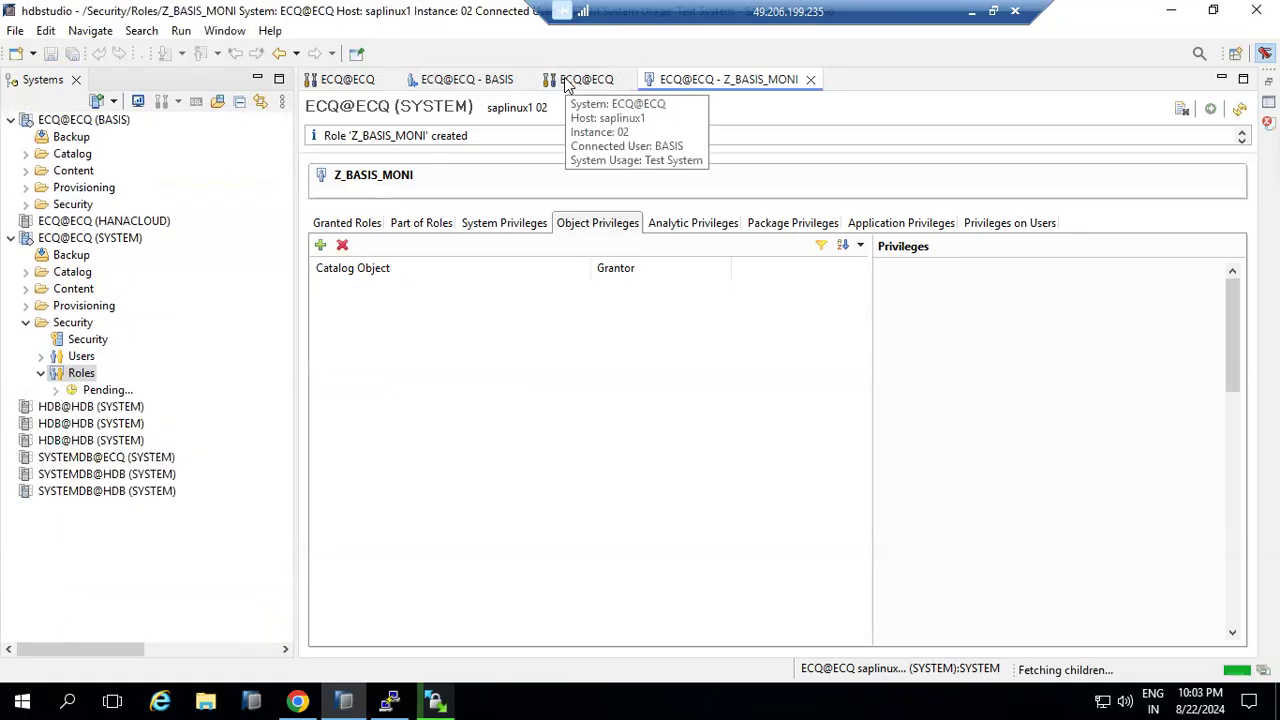
Step: Return to the BASIS user's editor, grant the user the Z_BASIS_MONI role and deploy the change
click(566, 80)
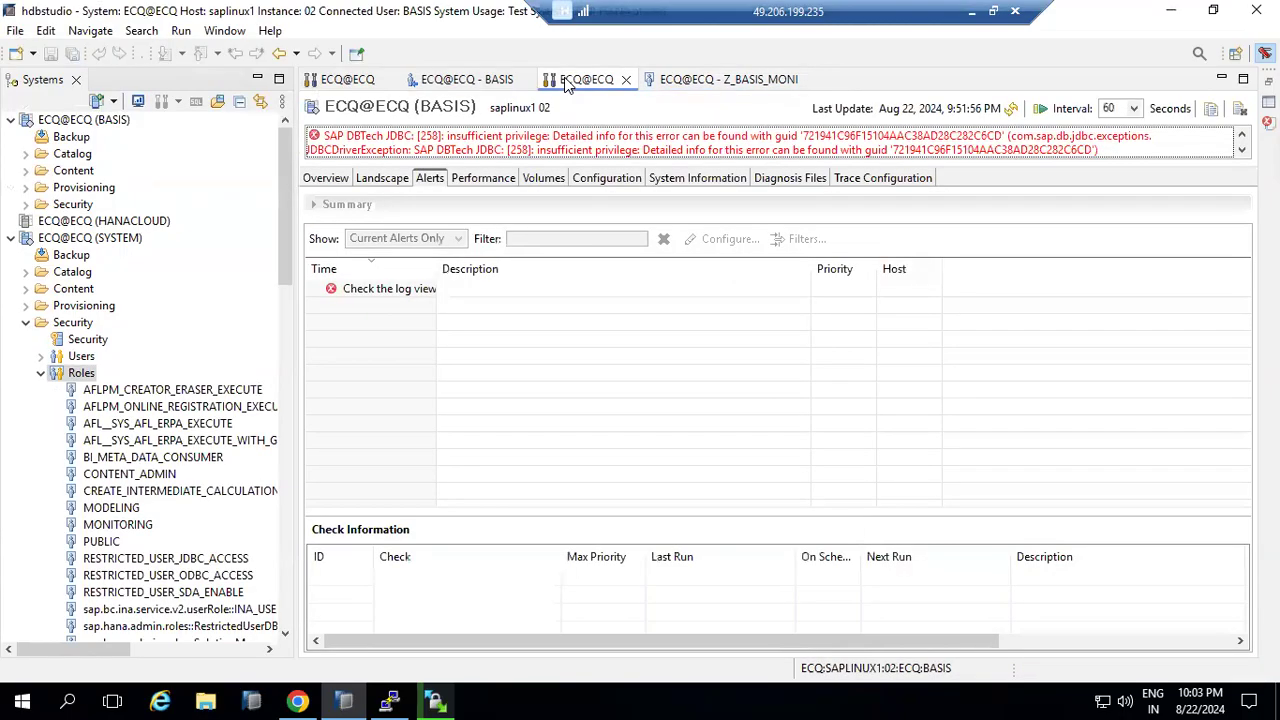
click(467, 80)
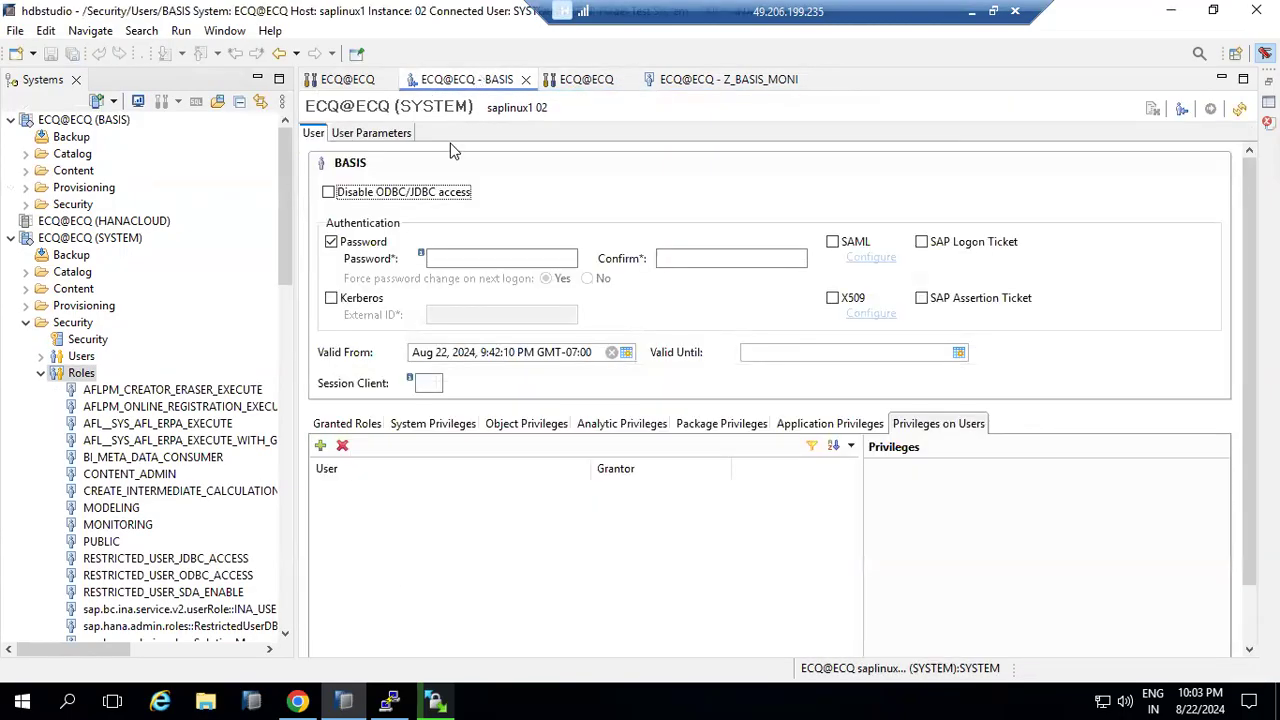
click(319, 447)
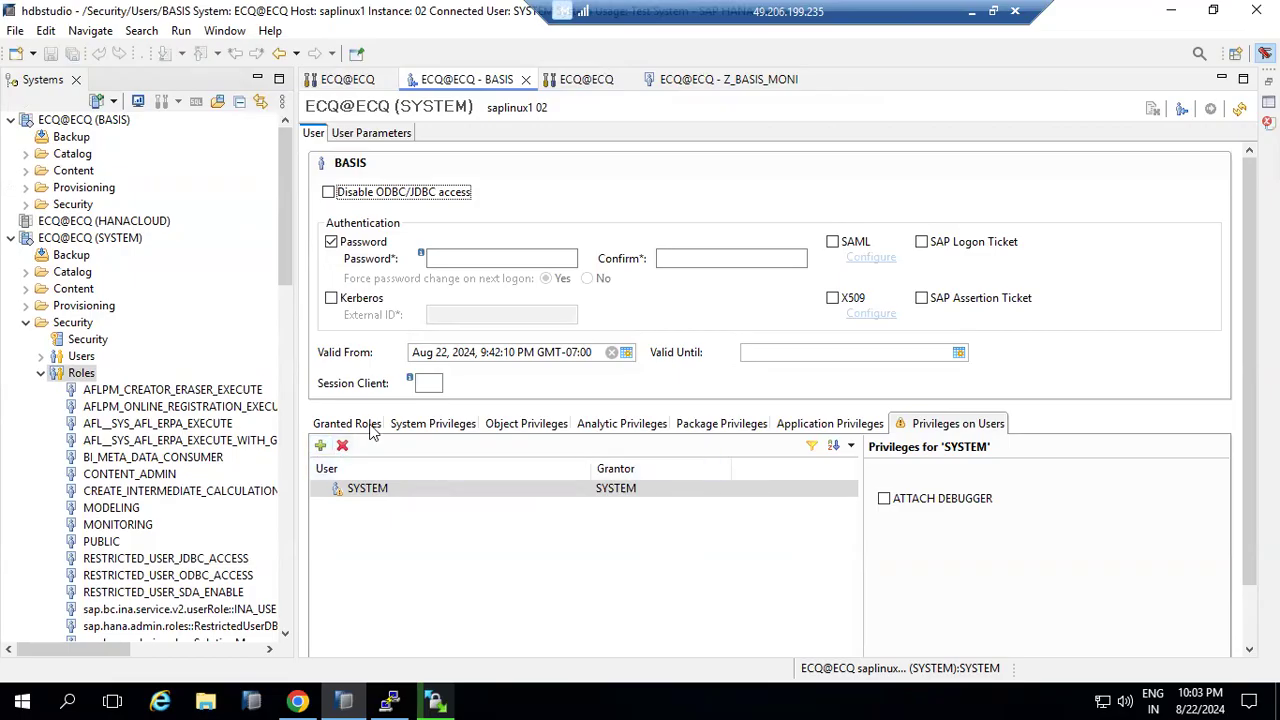
click(330, 424)
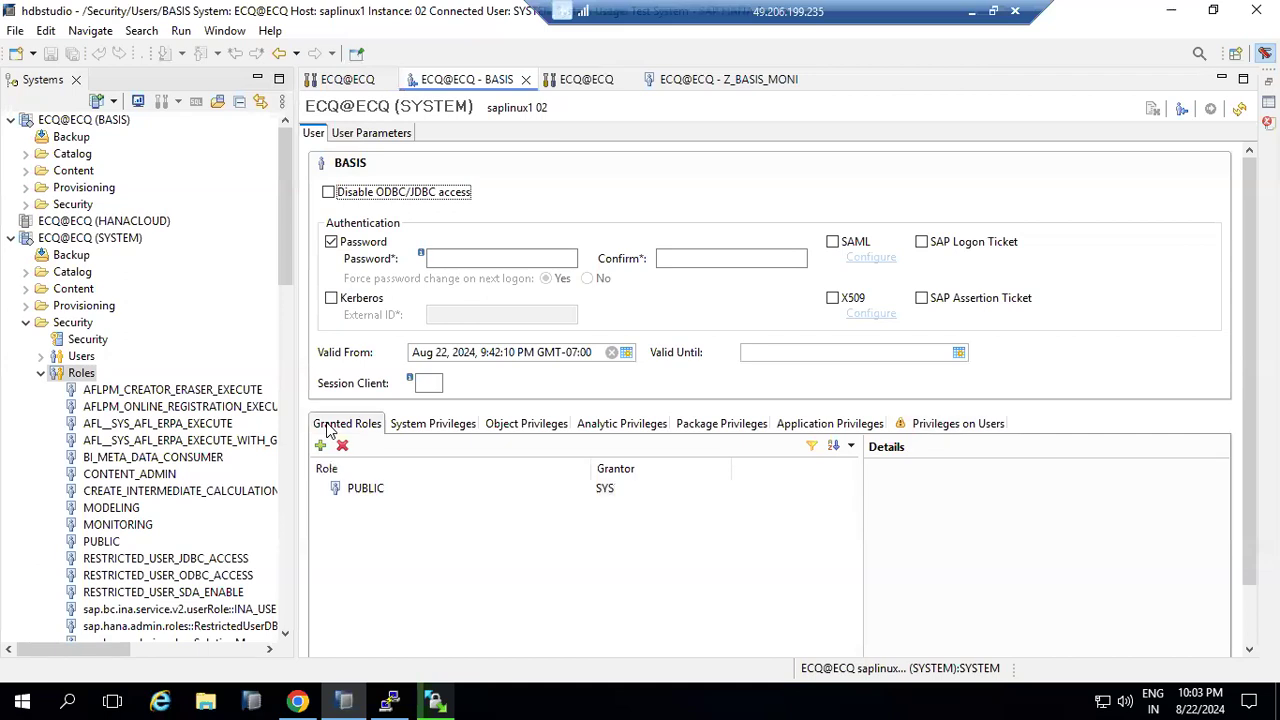
click(320, 445)
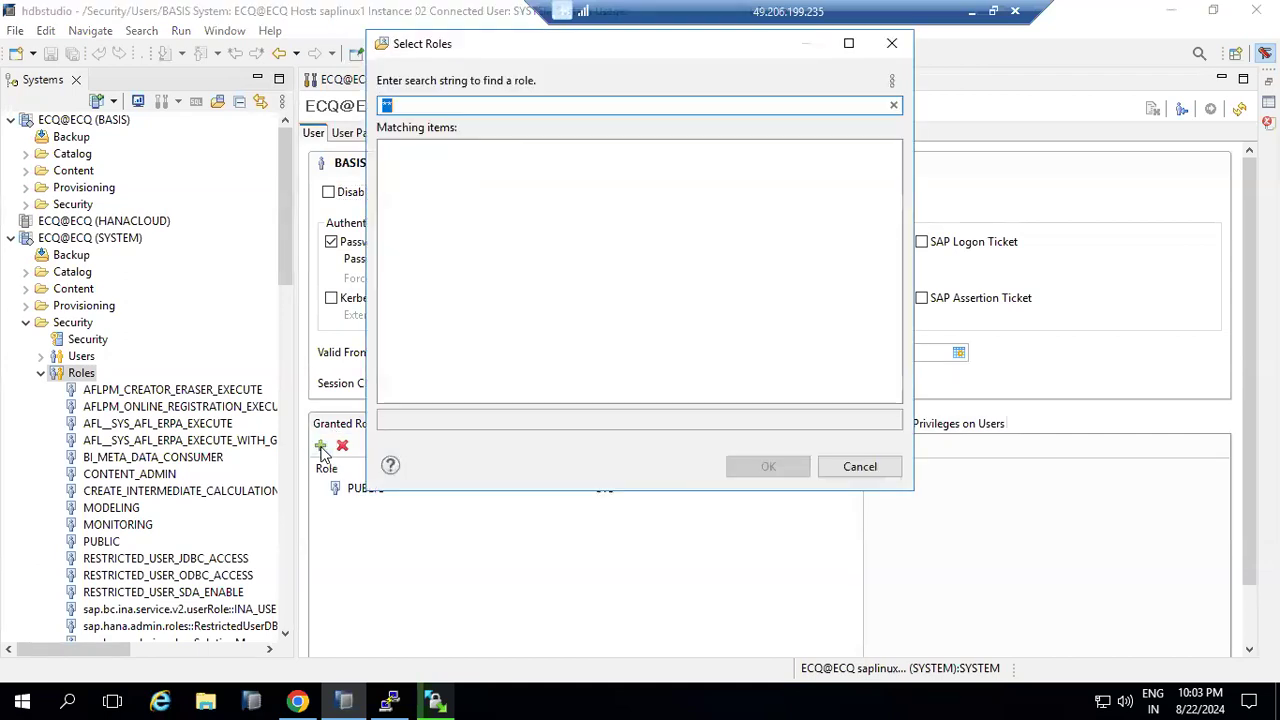
text(Z_BASIIS)
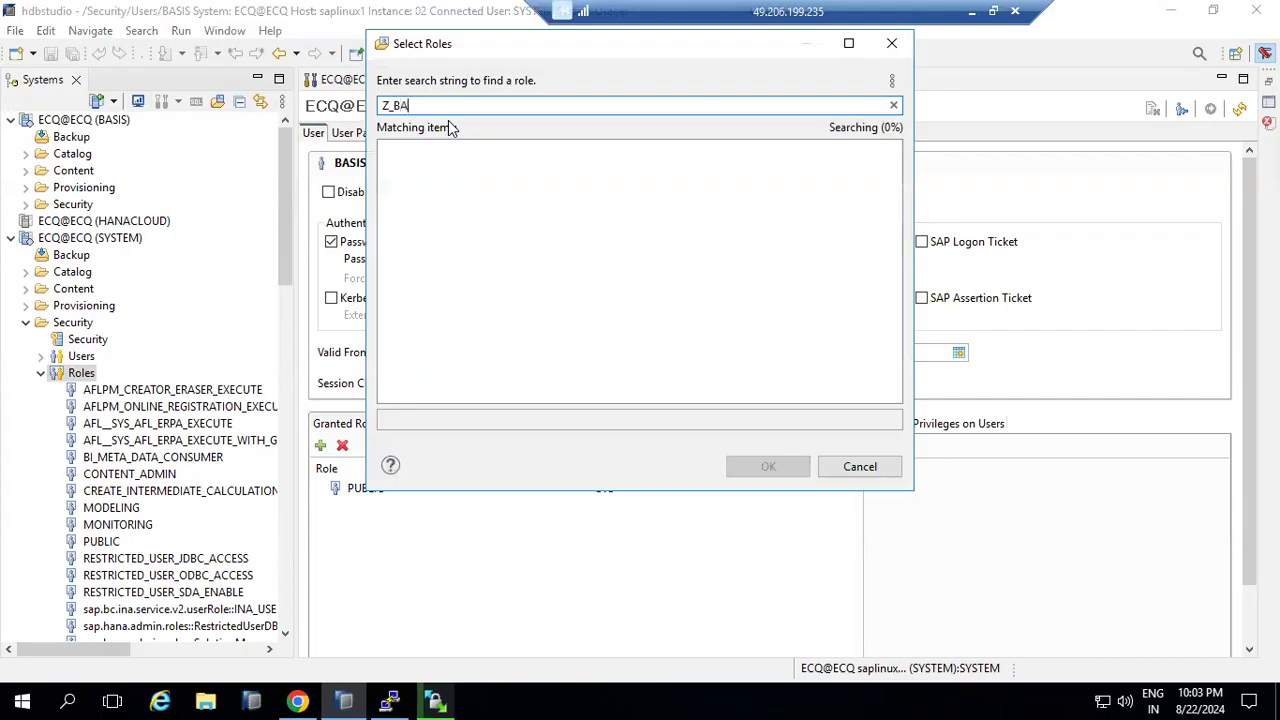
key(BackSpace)
key(BackSpace)
key(BackSpace)
text(IS)
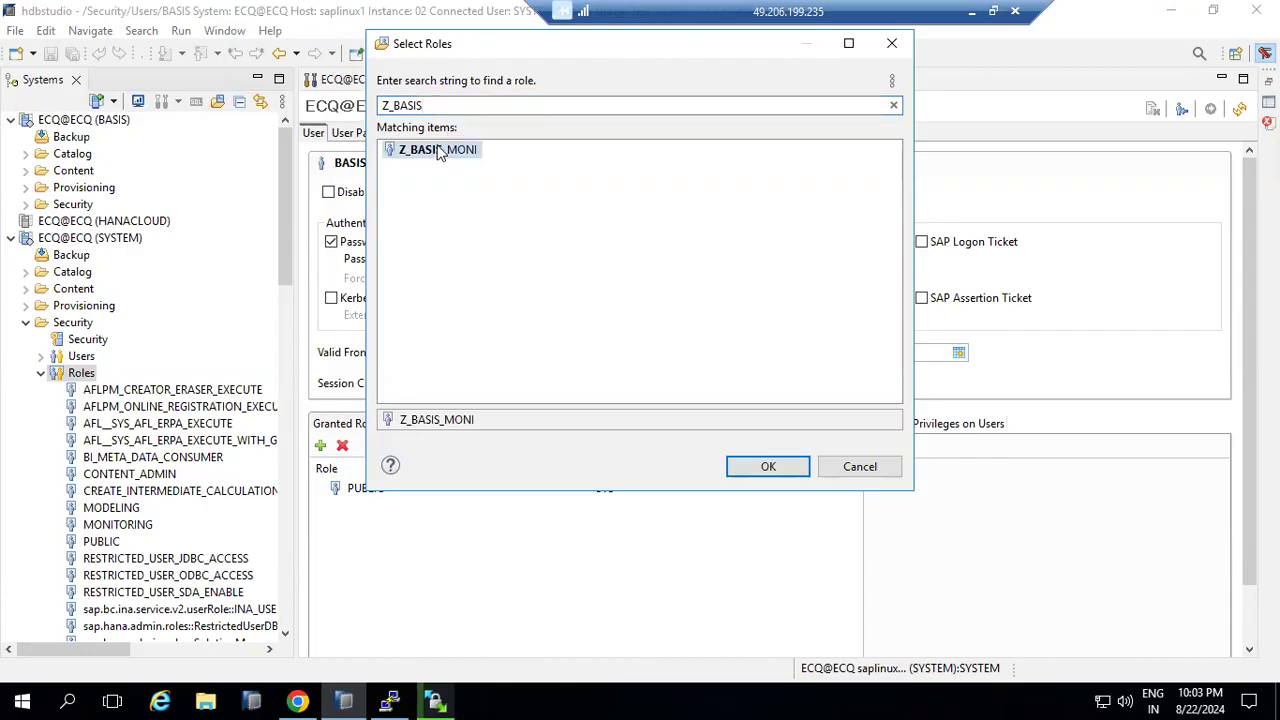
double_click(440, 150)
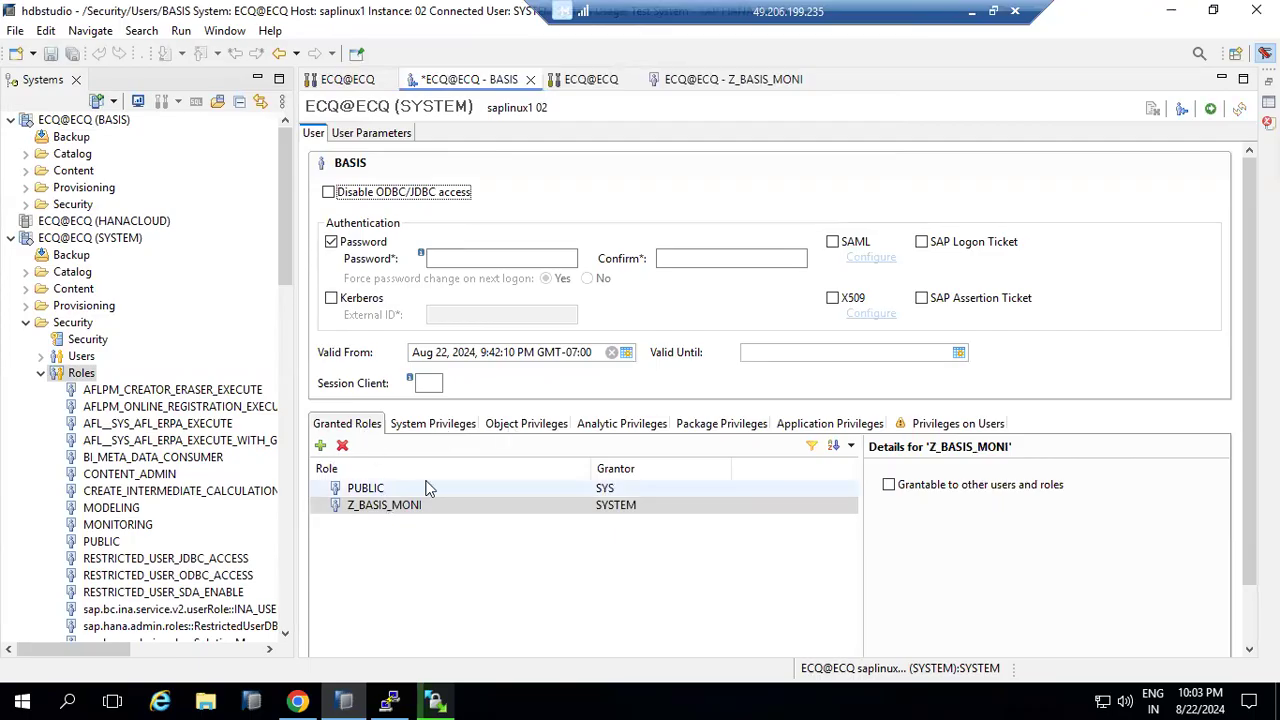
click(1209, 108)
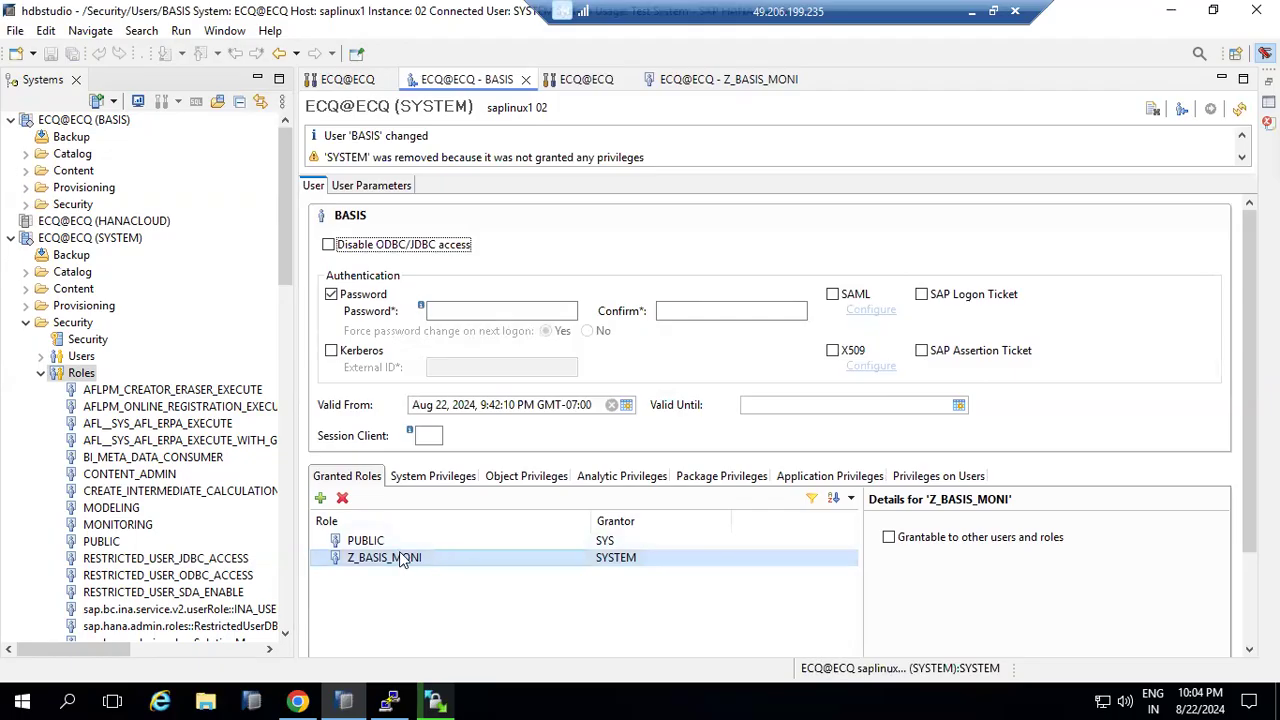
Step: Review the BASIS user's system, object and analytic privileges and locate Z_BASIS_MONI in the Roles list
click(432, 482)
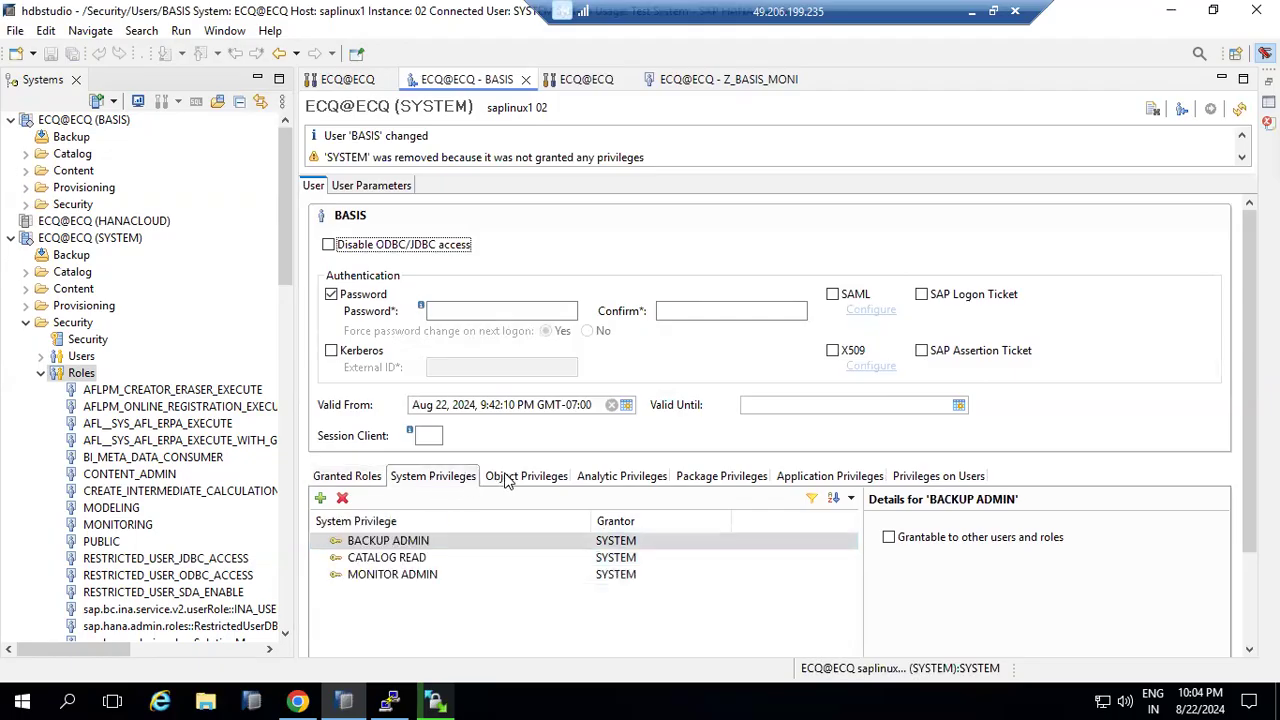
click(505, 478)
click(613, 478)
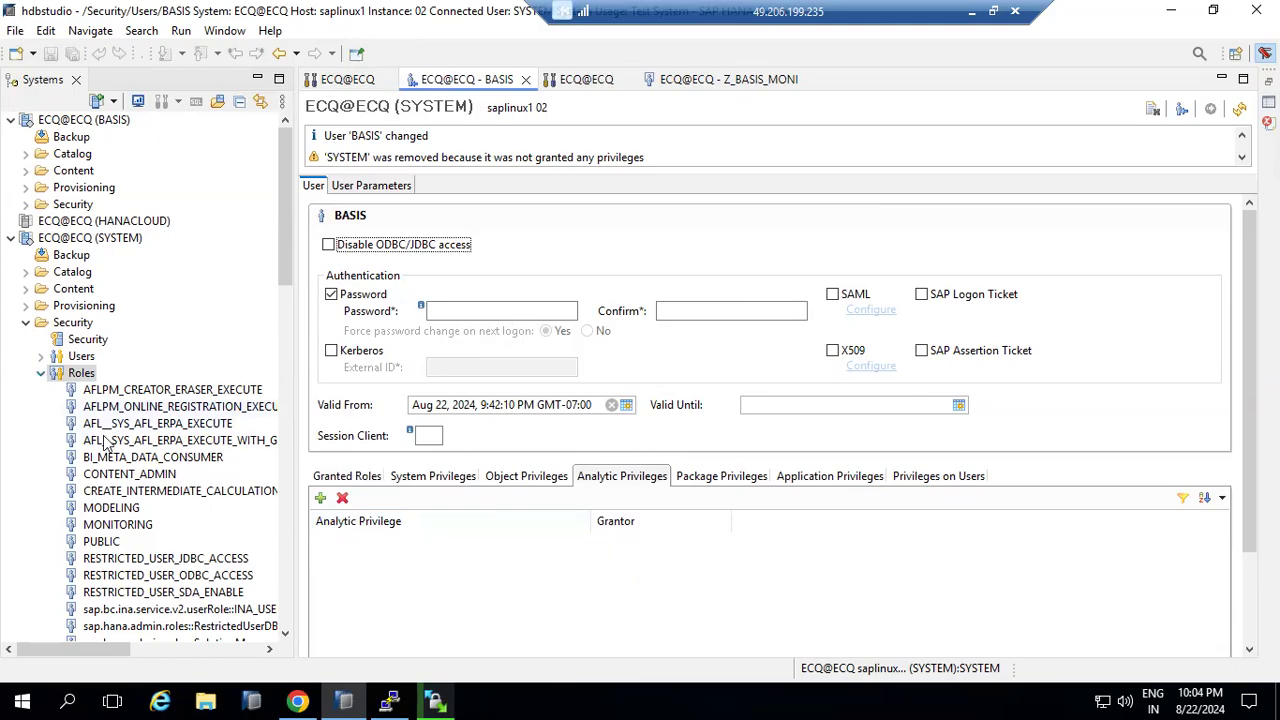
scroll(122, 585, down, 3)
scroll(122, 585, down, 15)
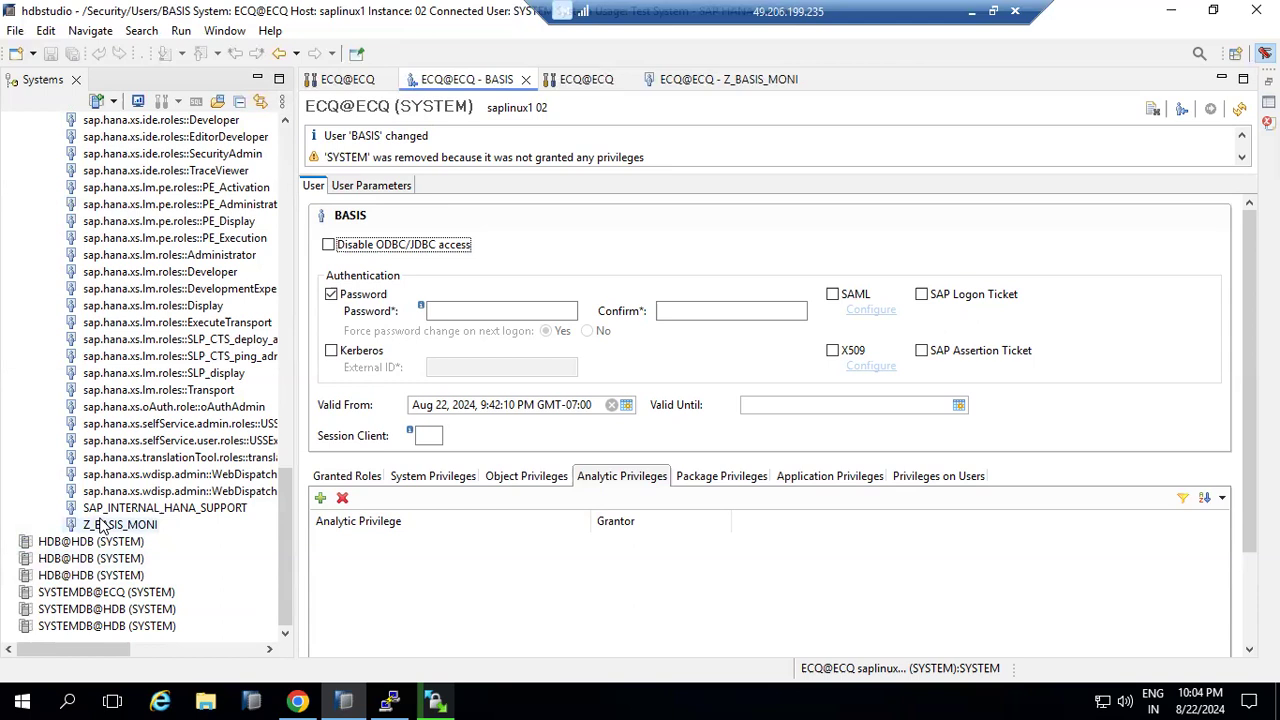
scroll(100, 527, up, 5)
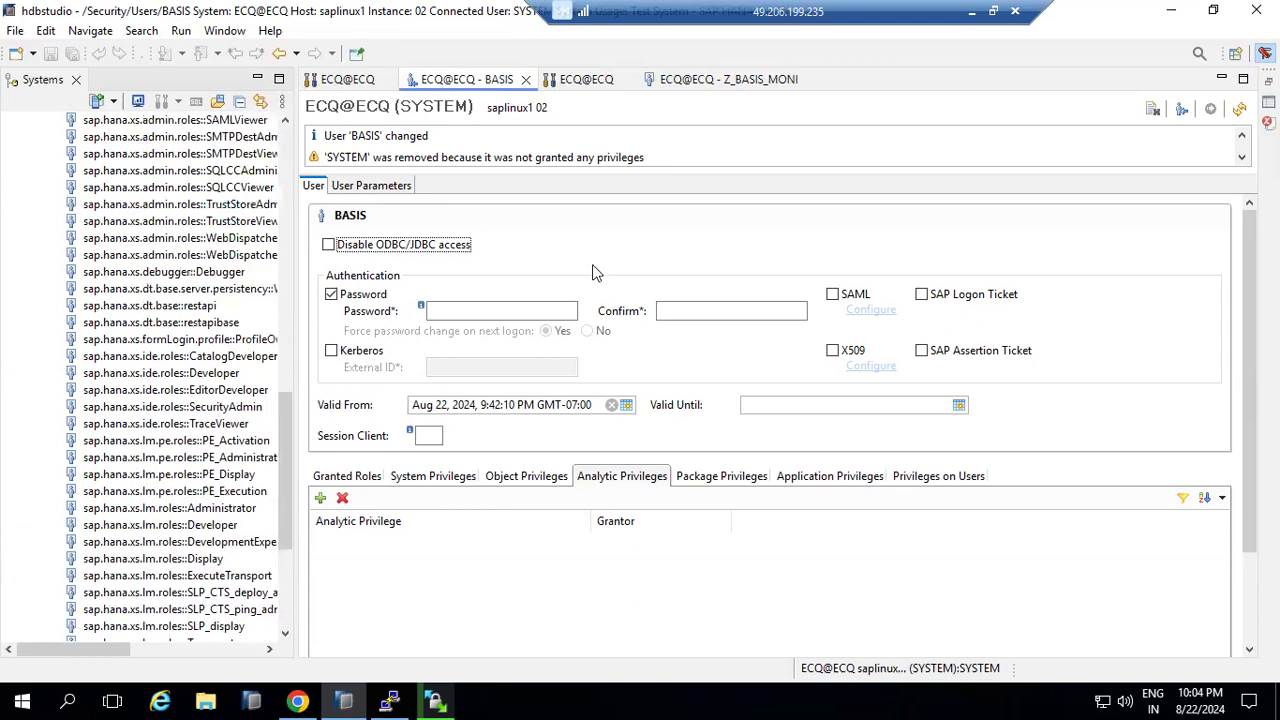
Step: Open the Z_BASIS_MONI role and review its system, object, analytic and package privileges
click(693, 82)
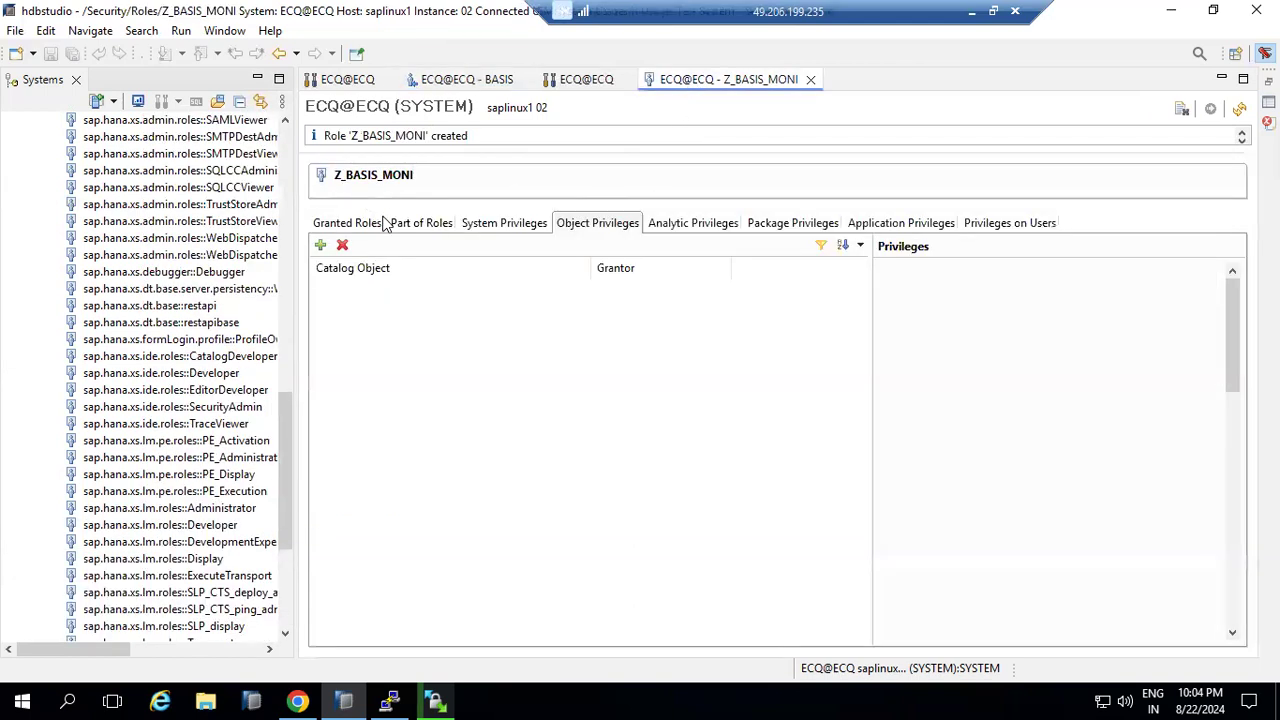
click(494, 227)
click(562, 226)
click(700, 224)
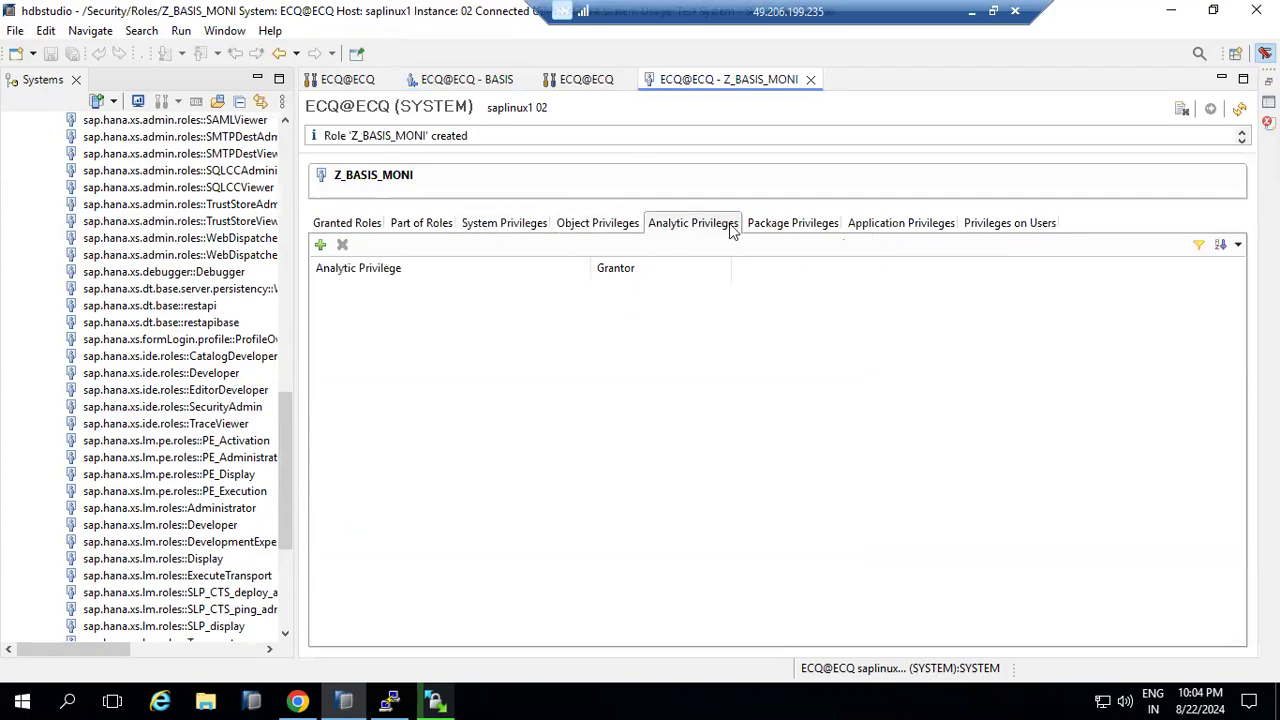
click(830, 224)
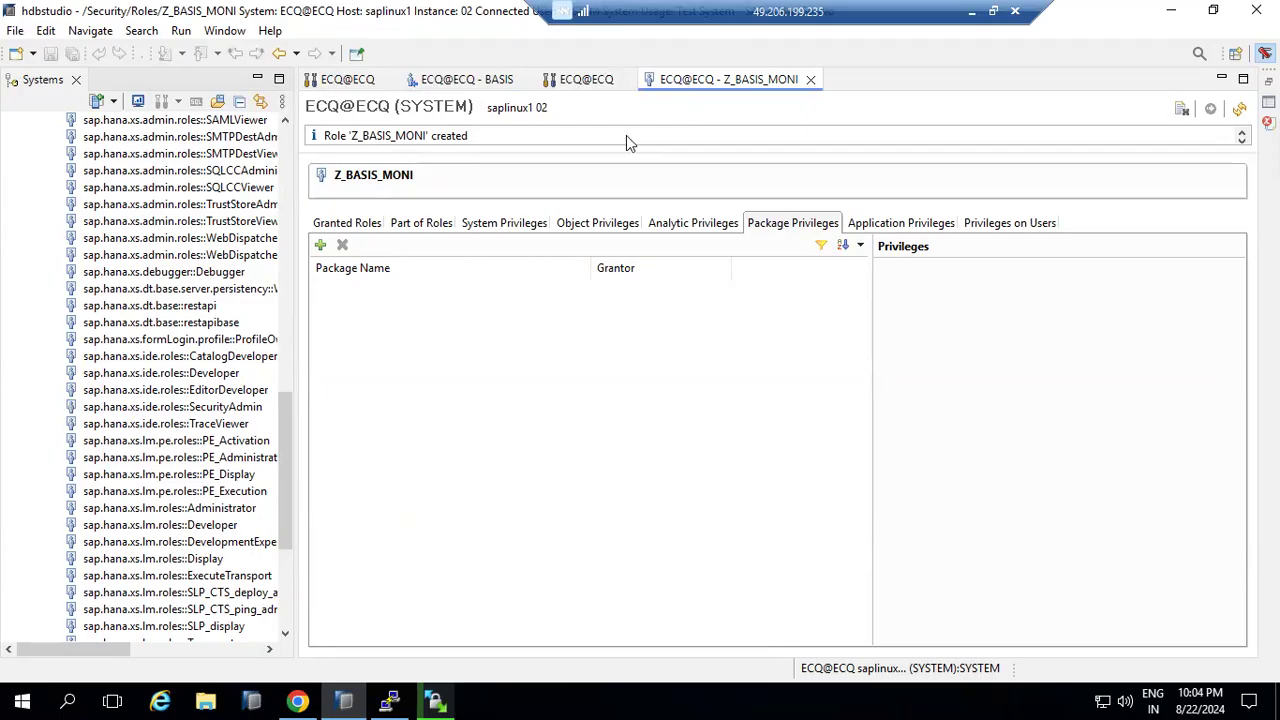
Step: Go back to the BASIS user to review its object and system privileges, and collapse the Roles node
key(ctrl+F6)
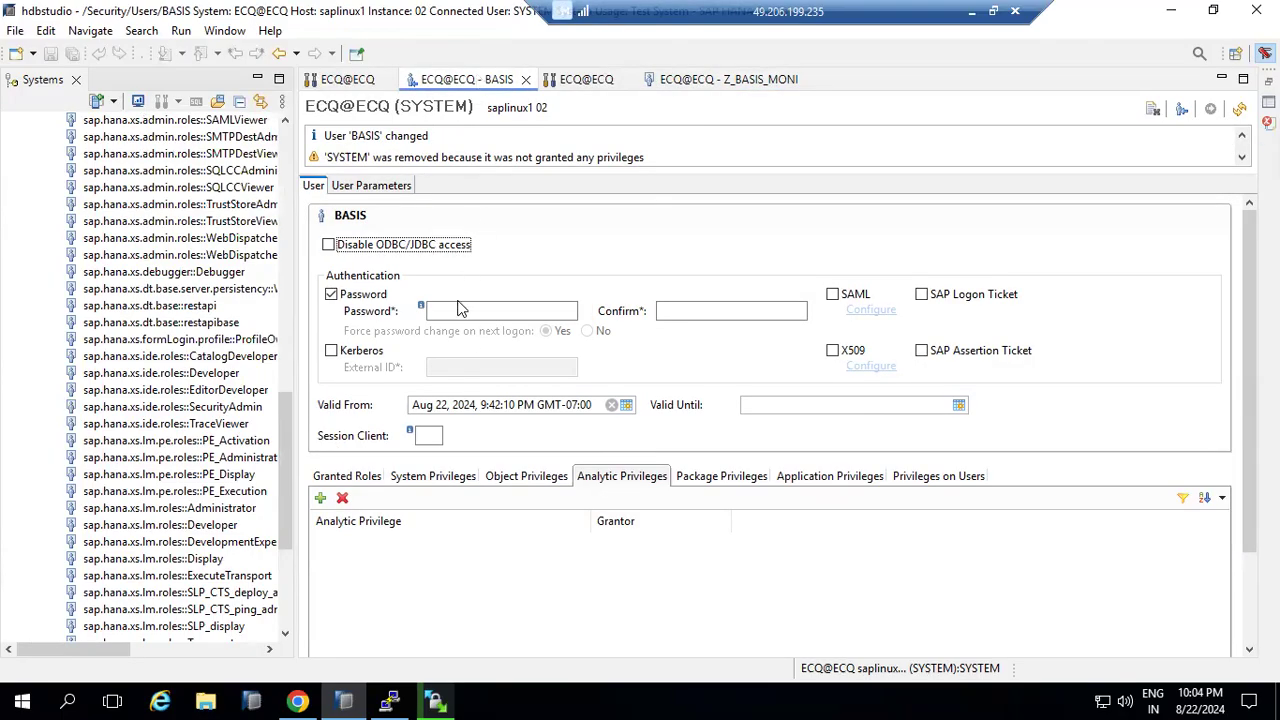
click(476, 477)
click(537, 476)
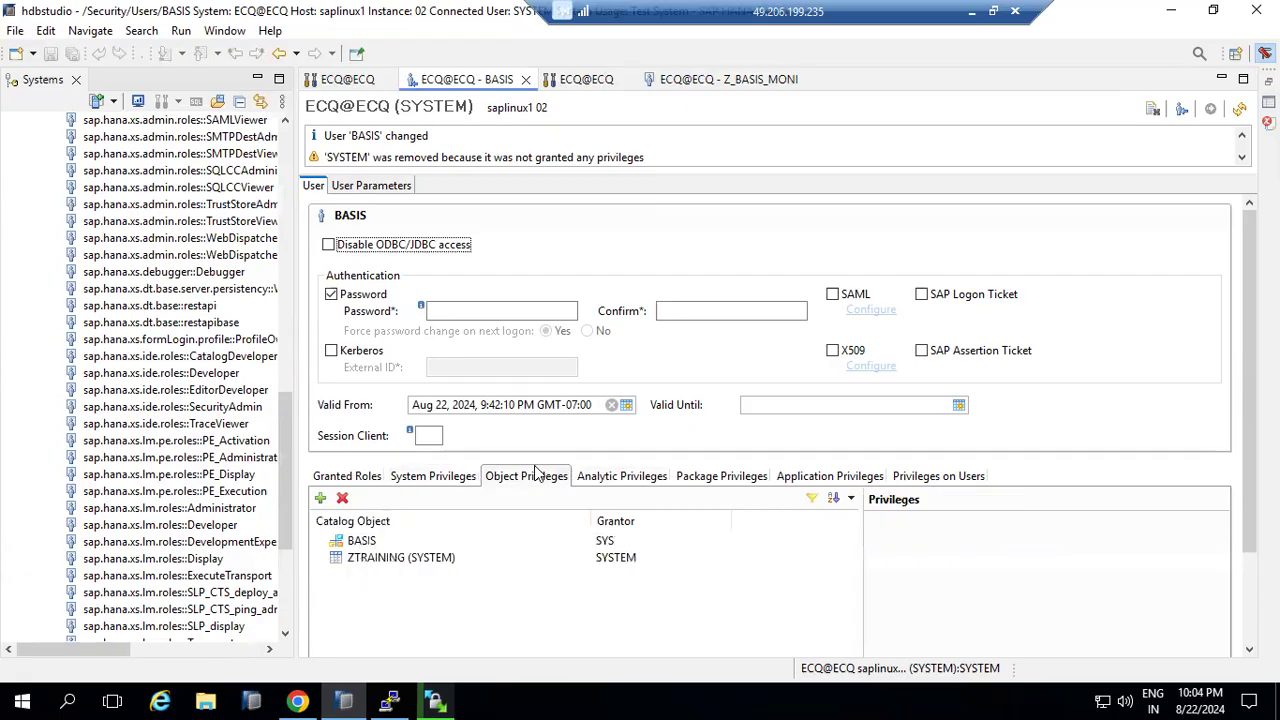
click(431, 478)
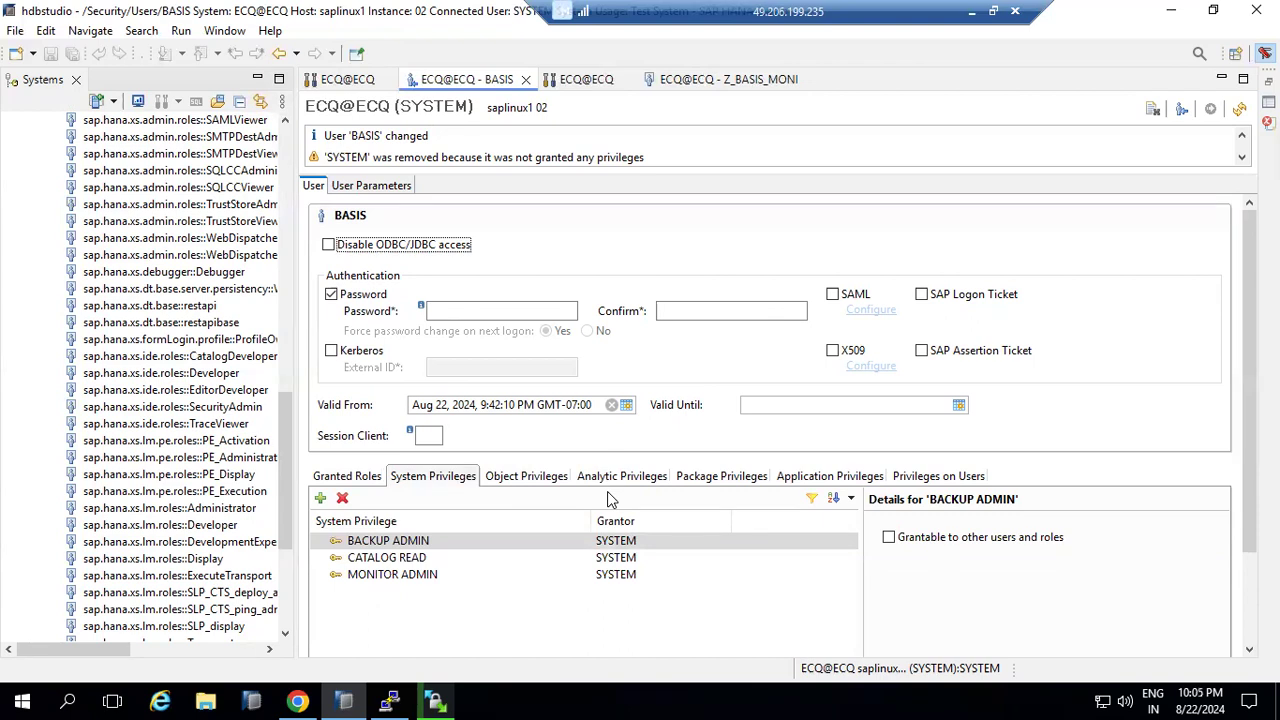
drag(287, 415, 310, 155)
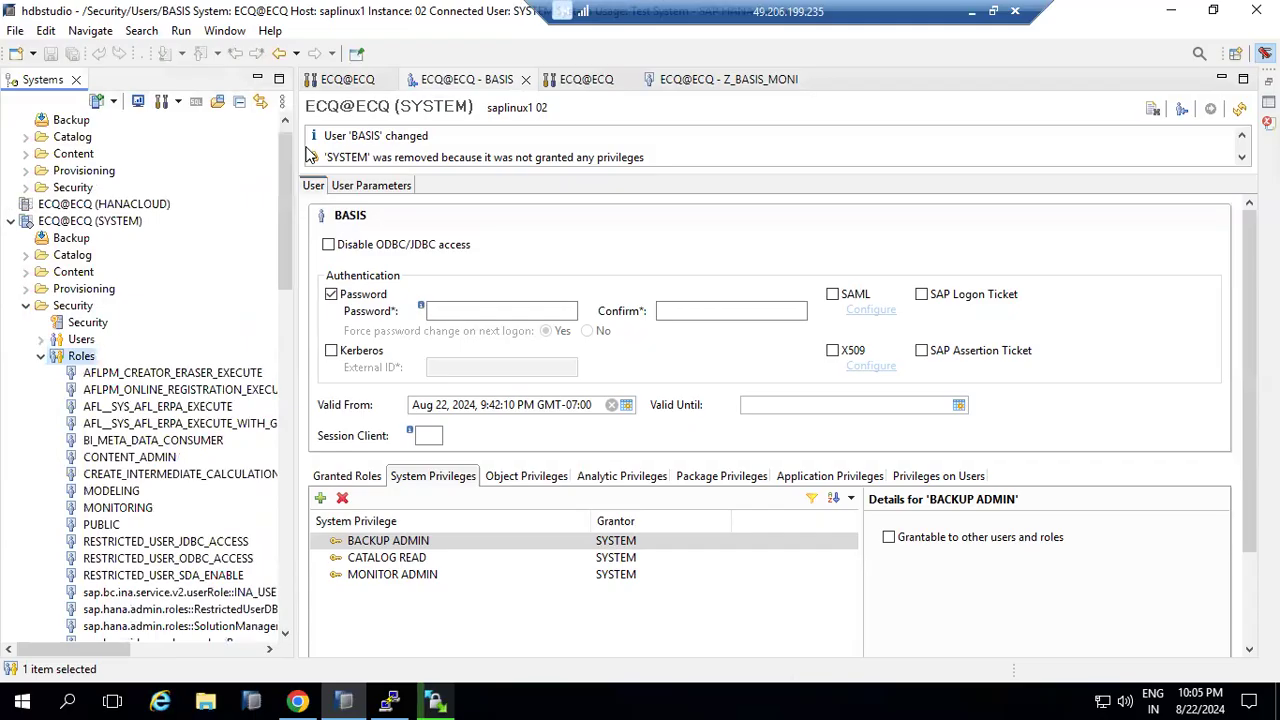
click(41, 356)
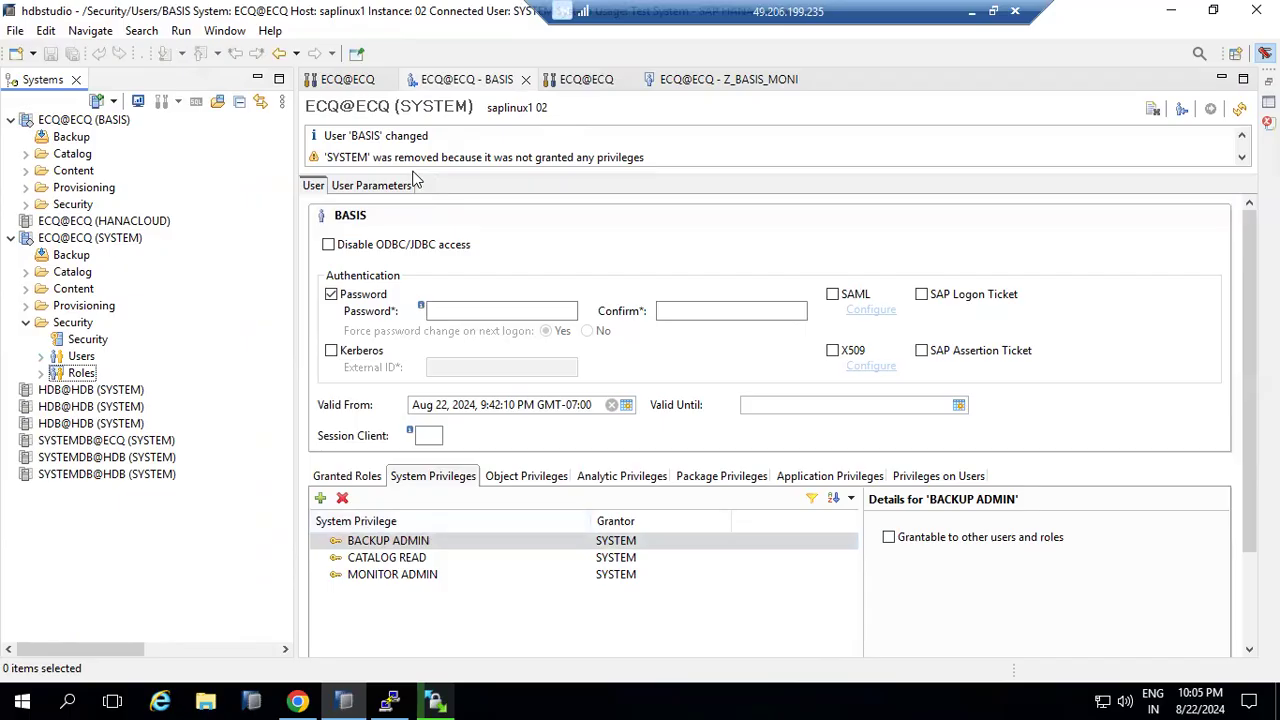
Step: Make the BASIS user's BACKUP ADMIN privilege grantable to other users and roles and deploy the change
click(893, 550)
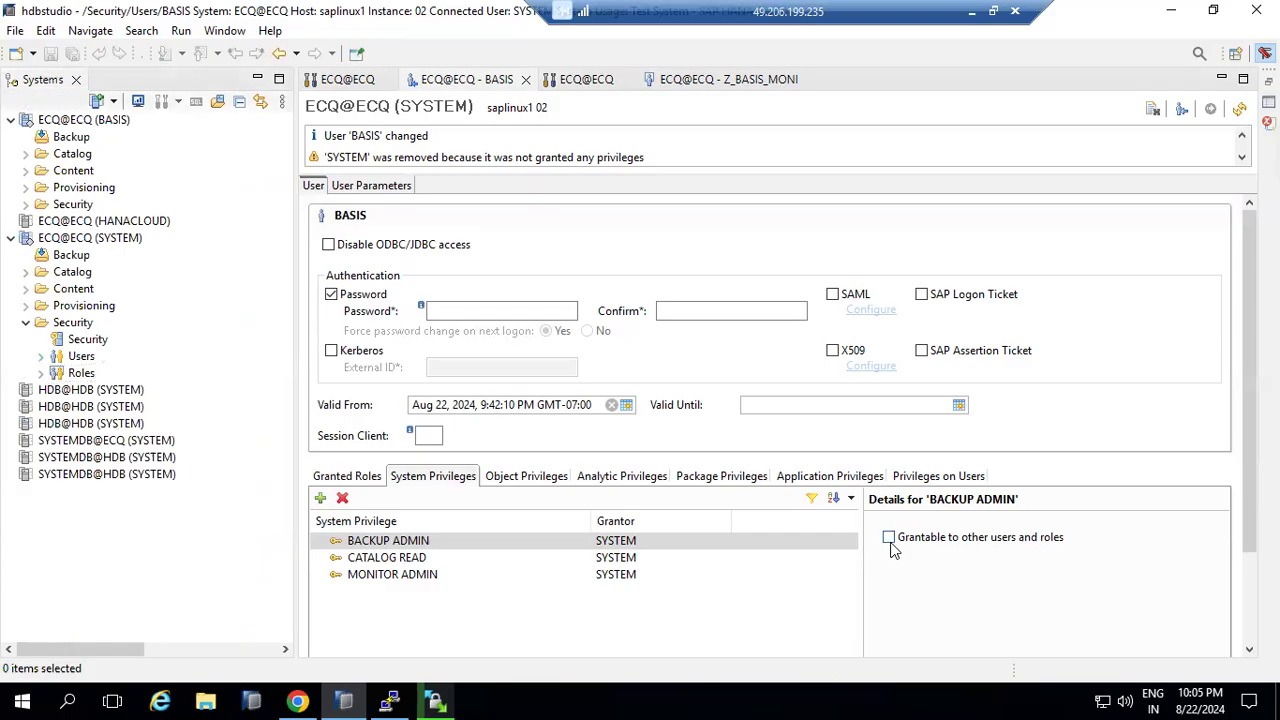
click(890, 542)
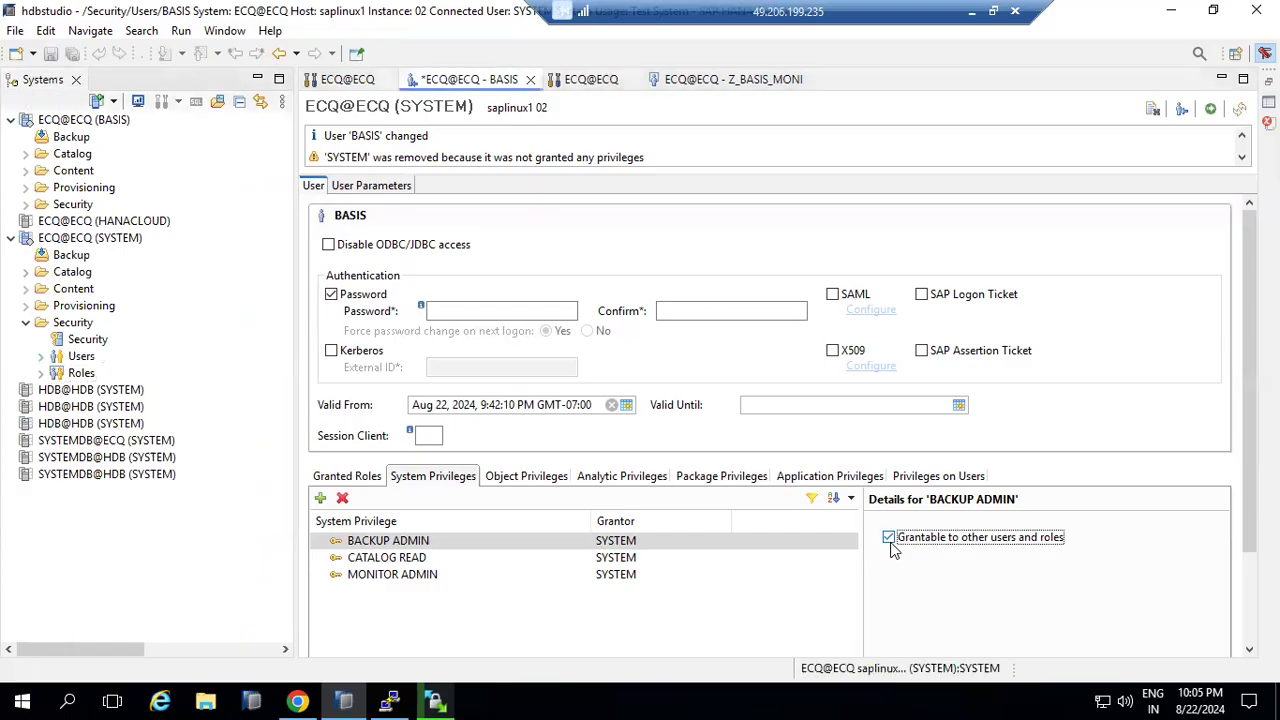
click(1210, 110)
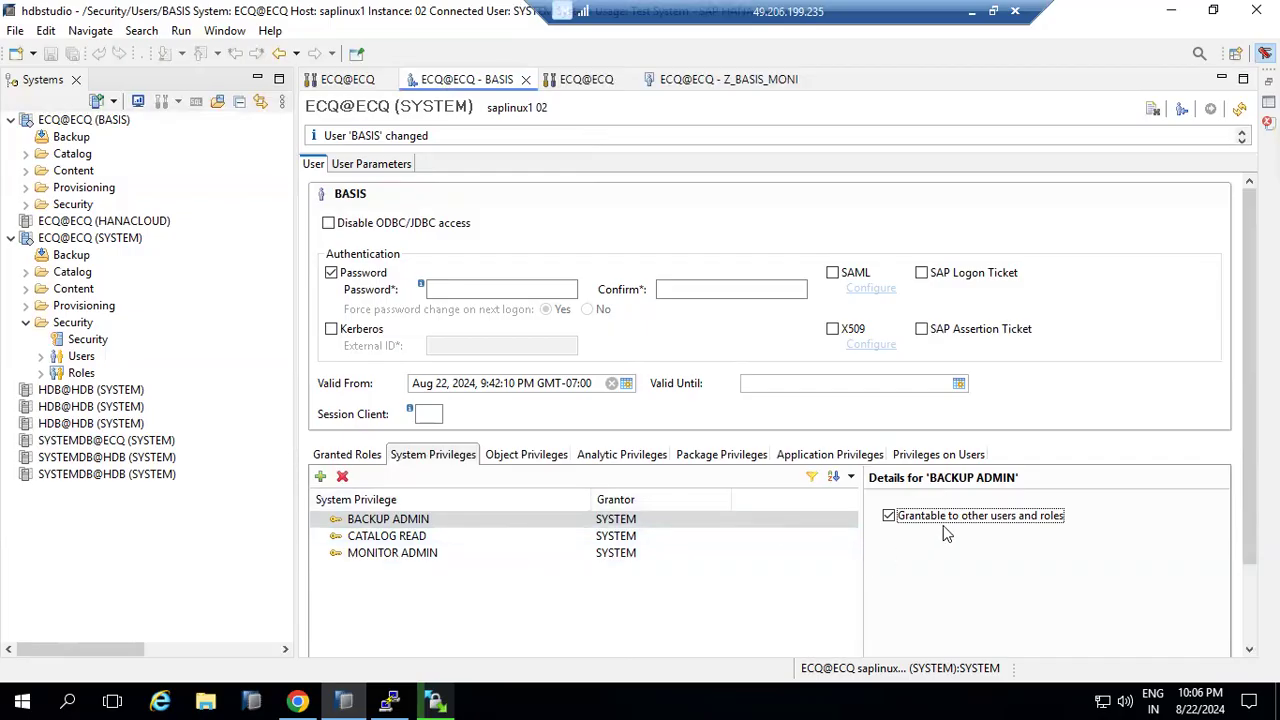
Step: Clear and reselect the grantable option of the BASIS user's BACKUP ADMIN privilege, and save and refresh the user
click(889, 515)
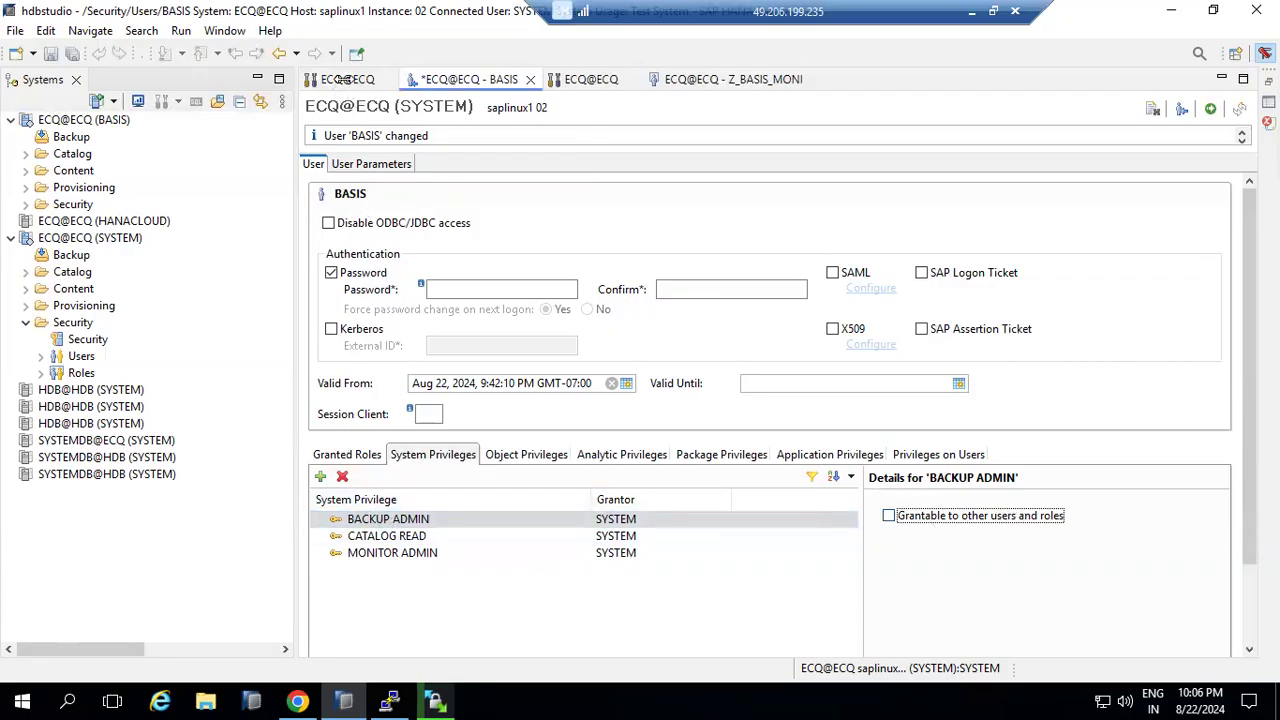
click(345, 79)
click(420, 82)
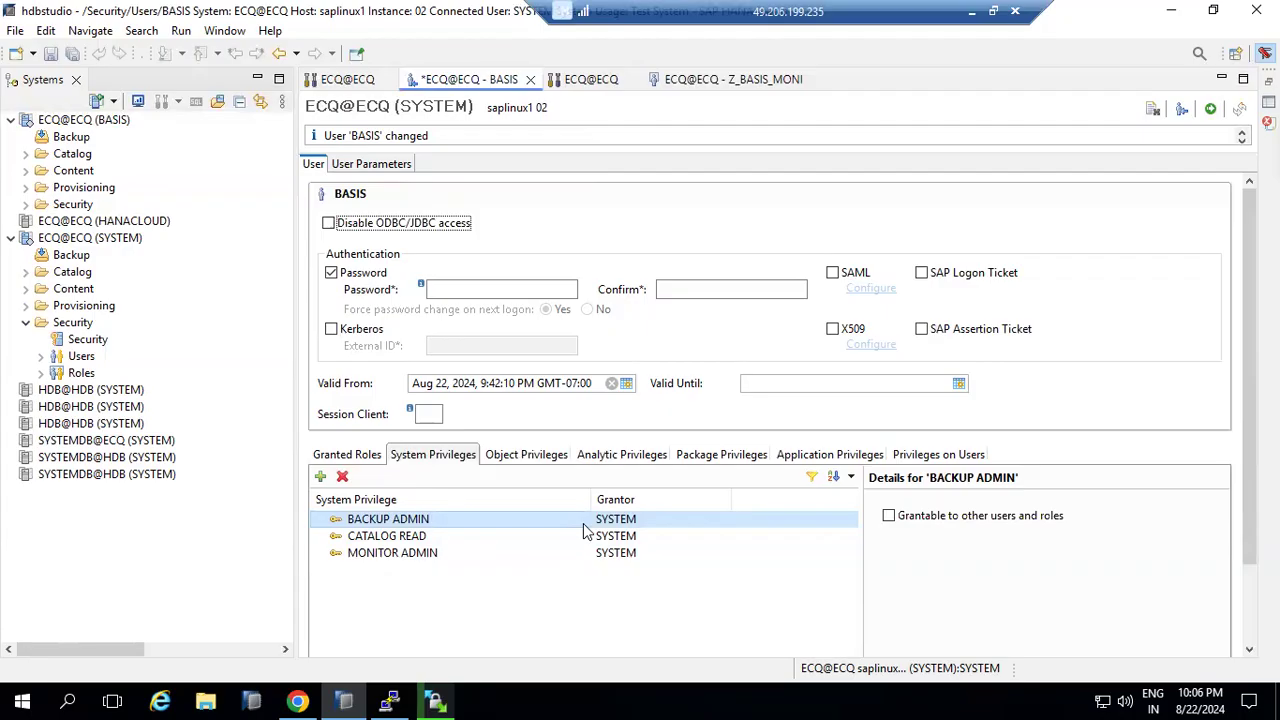
click(888, 515)
key(ctrl+s)
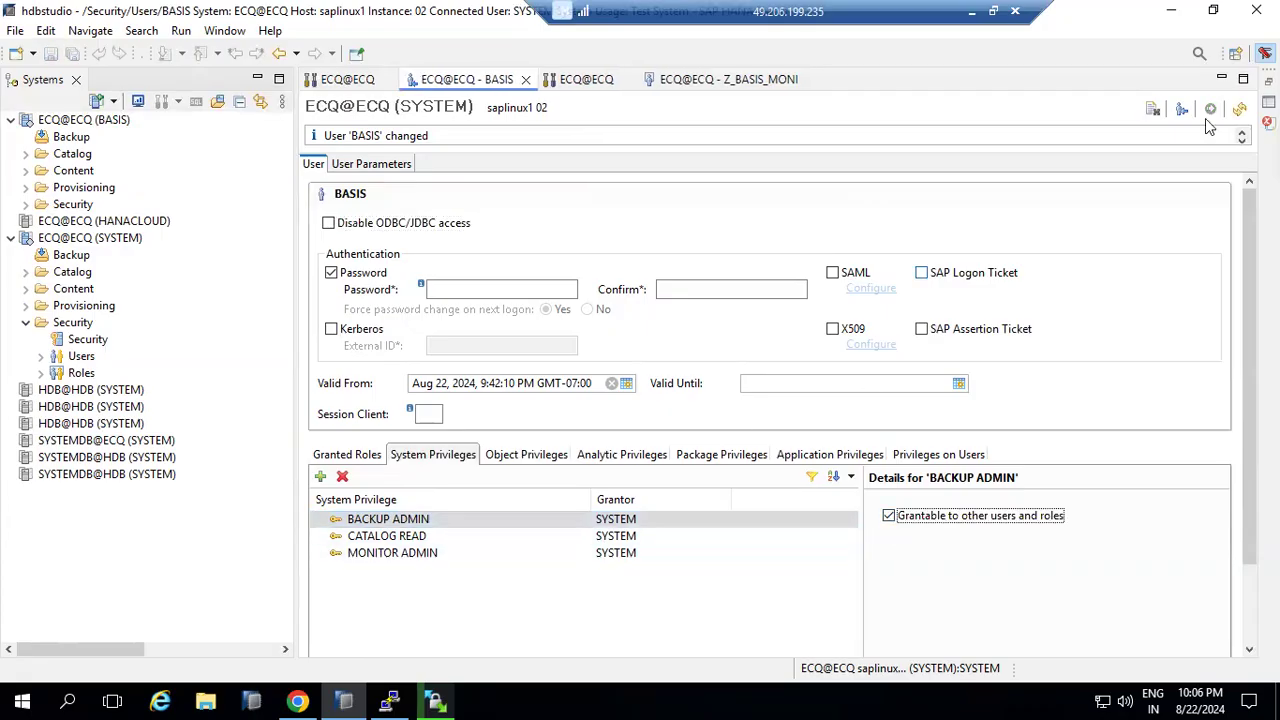
click(1240, 109)
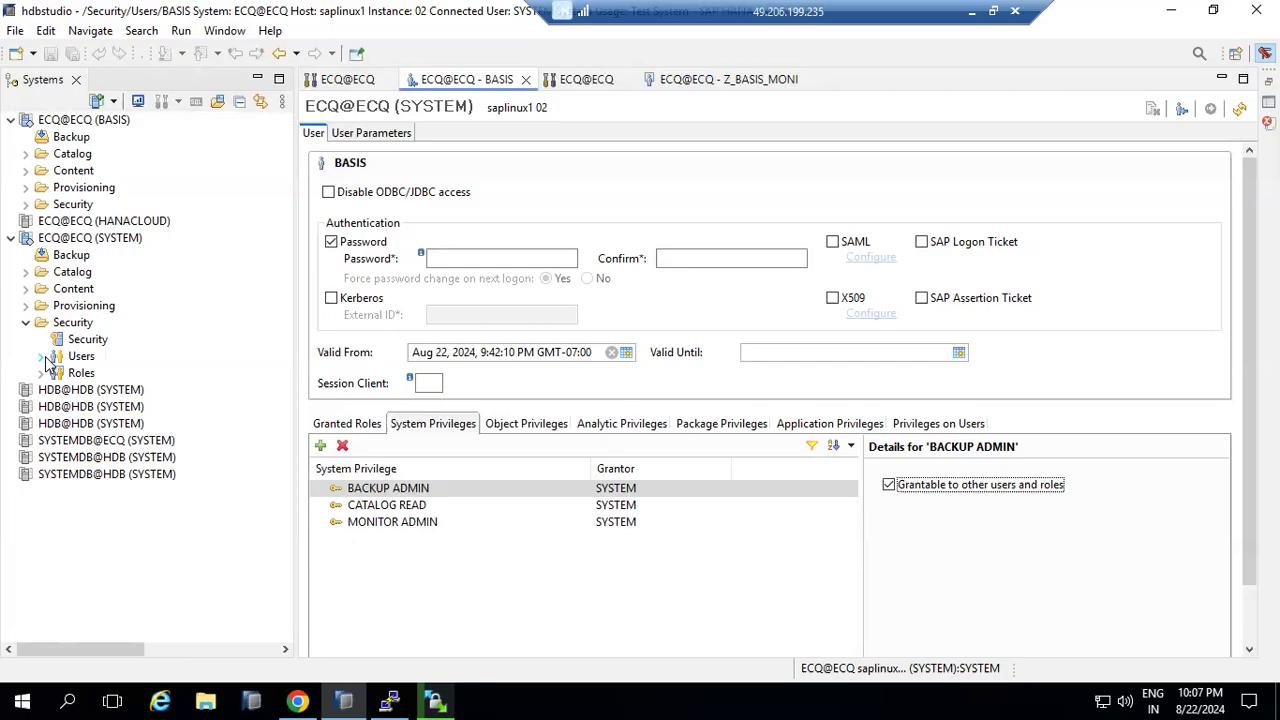
Step: Open the security settings of ECQ@ECQ (SYSTEM) and review the password policy's minimum length and allowed failed logon attempts
click(57, 291)
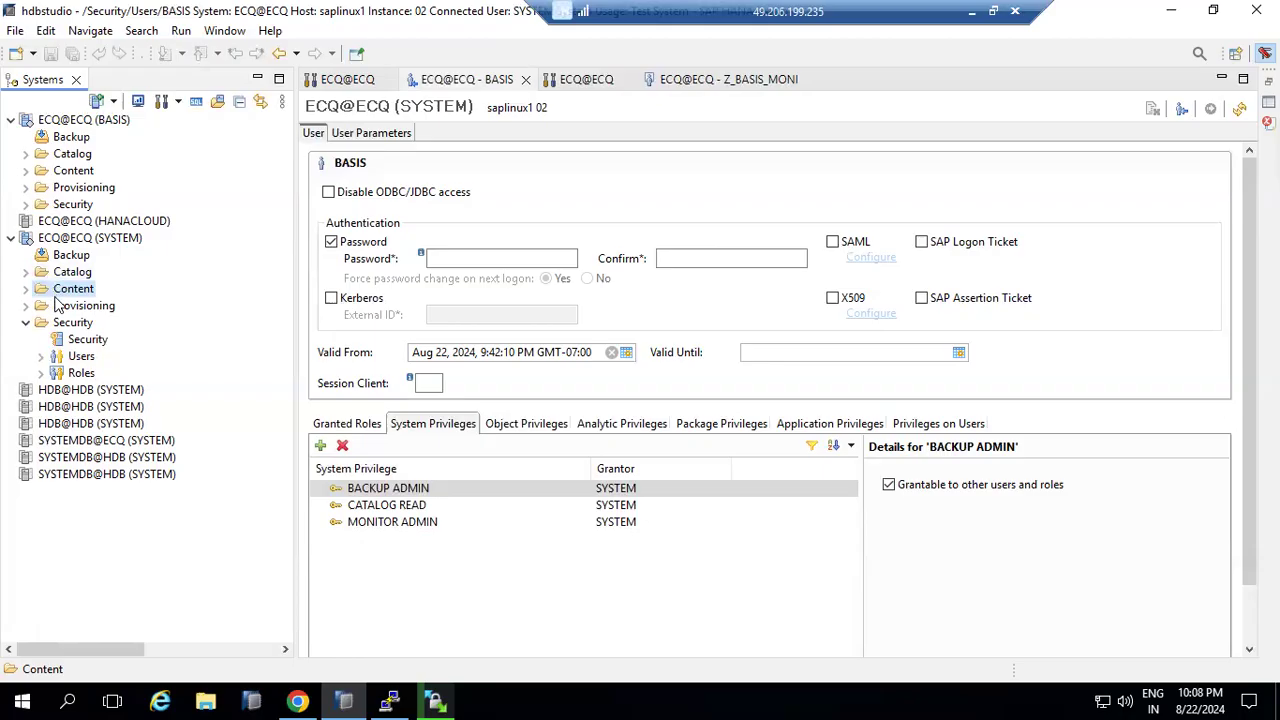
double_click(87, 342)
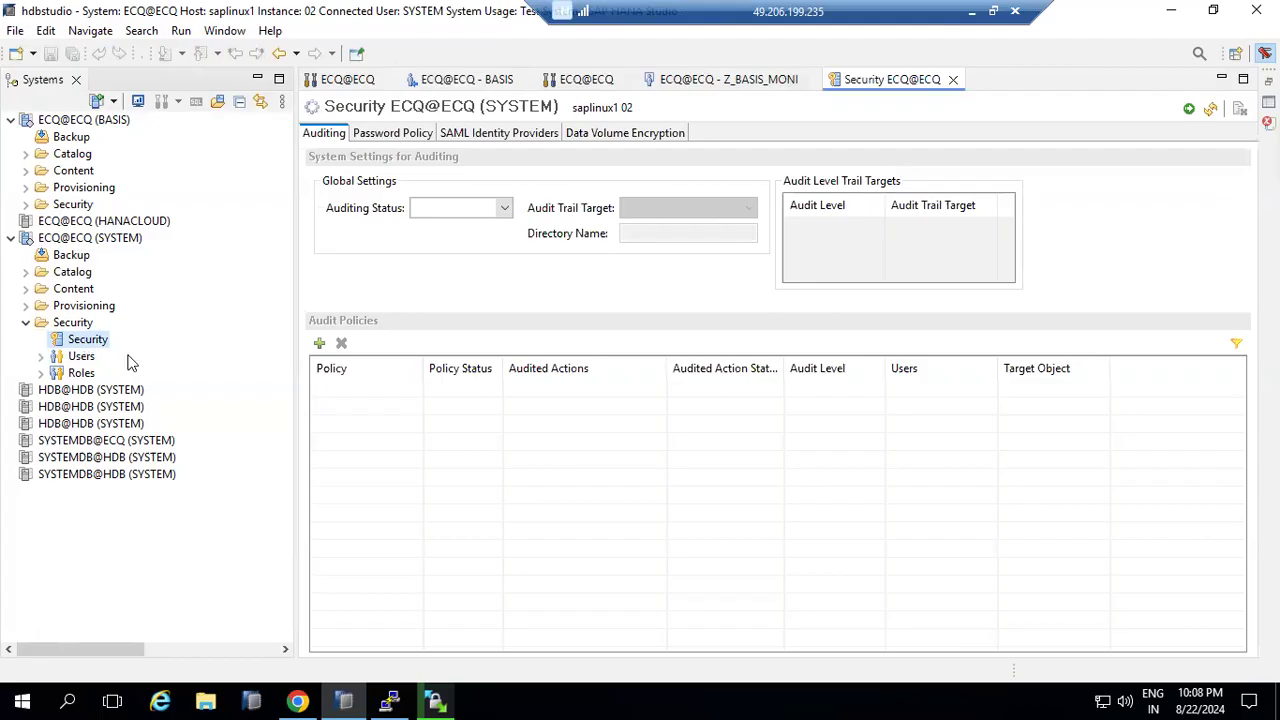
click(409, 133)
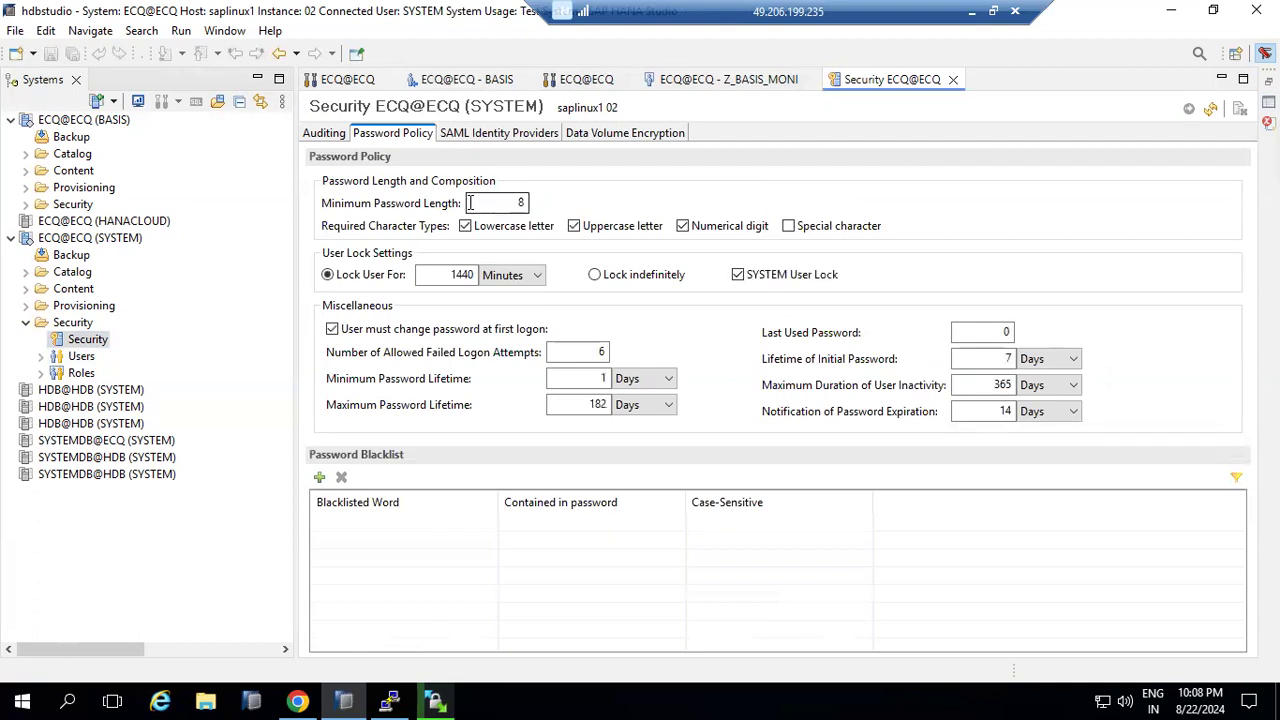
drag(469, 203, 538, 206)
drag(570, 352, 603, 352)
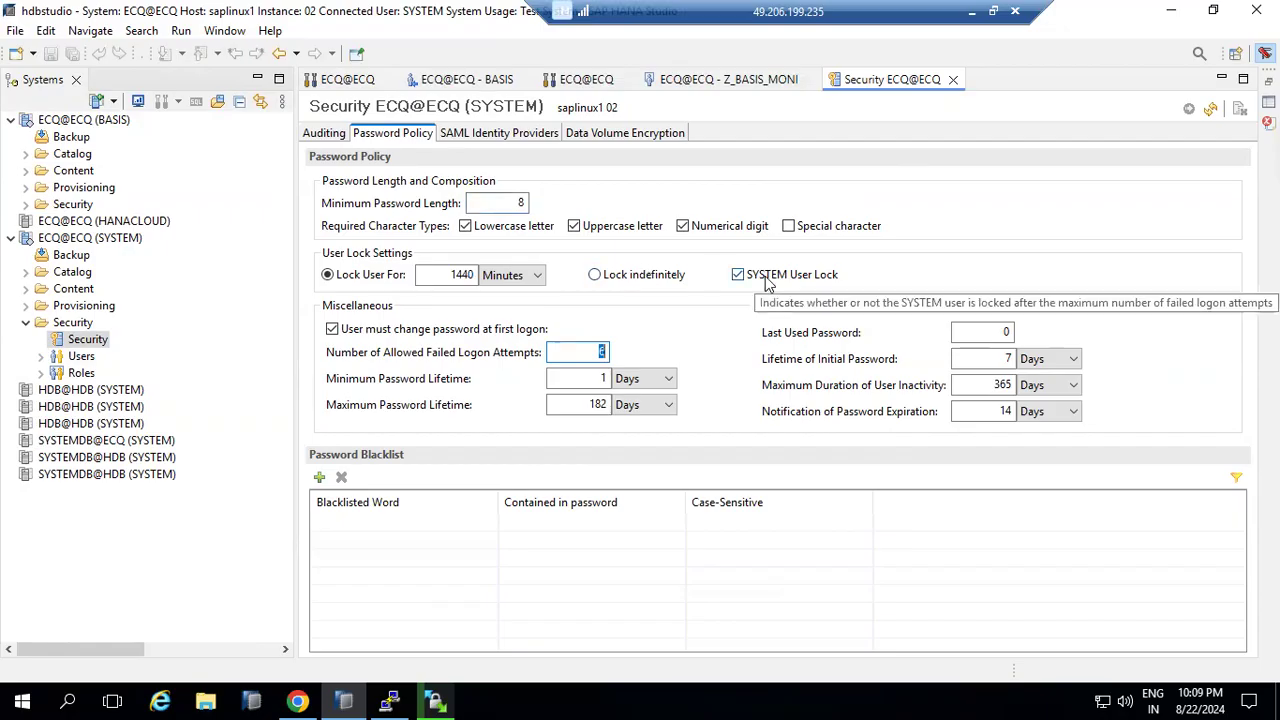
Step: Set the password policy's user lock duration to 60 minutes and deploy the change
double_click(463, 275)
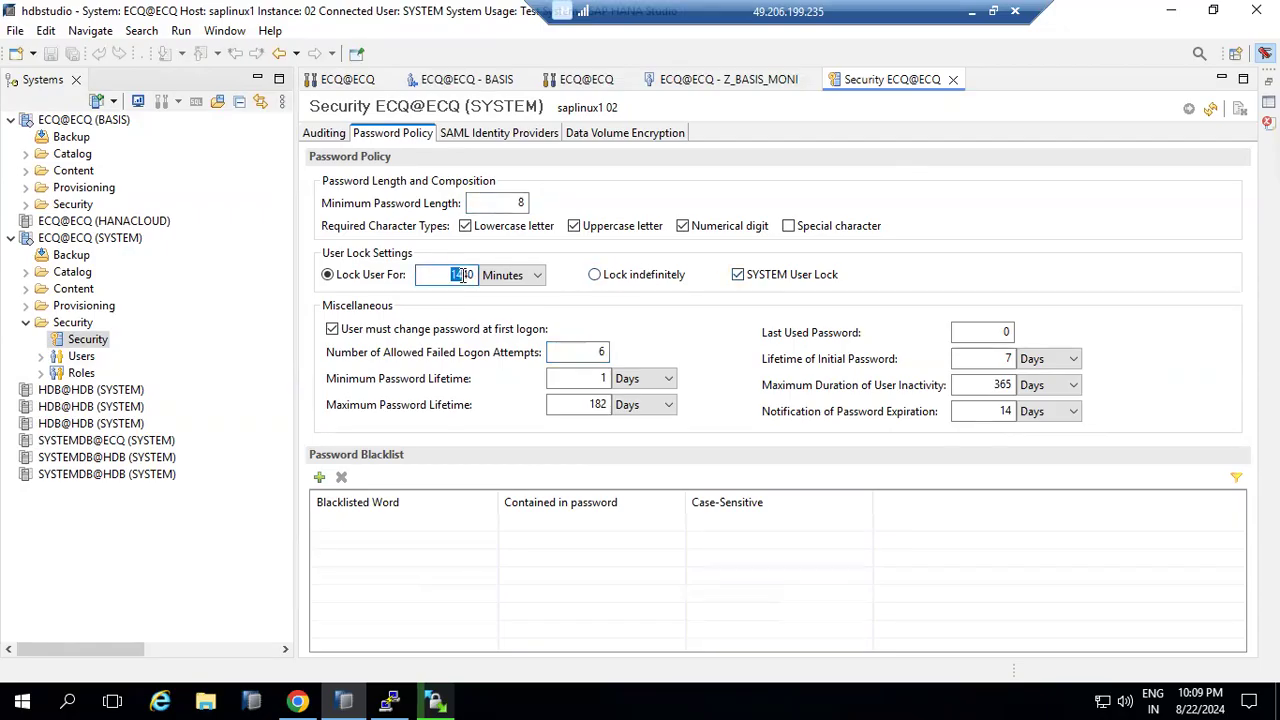
text(60)
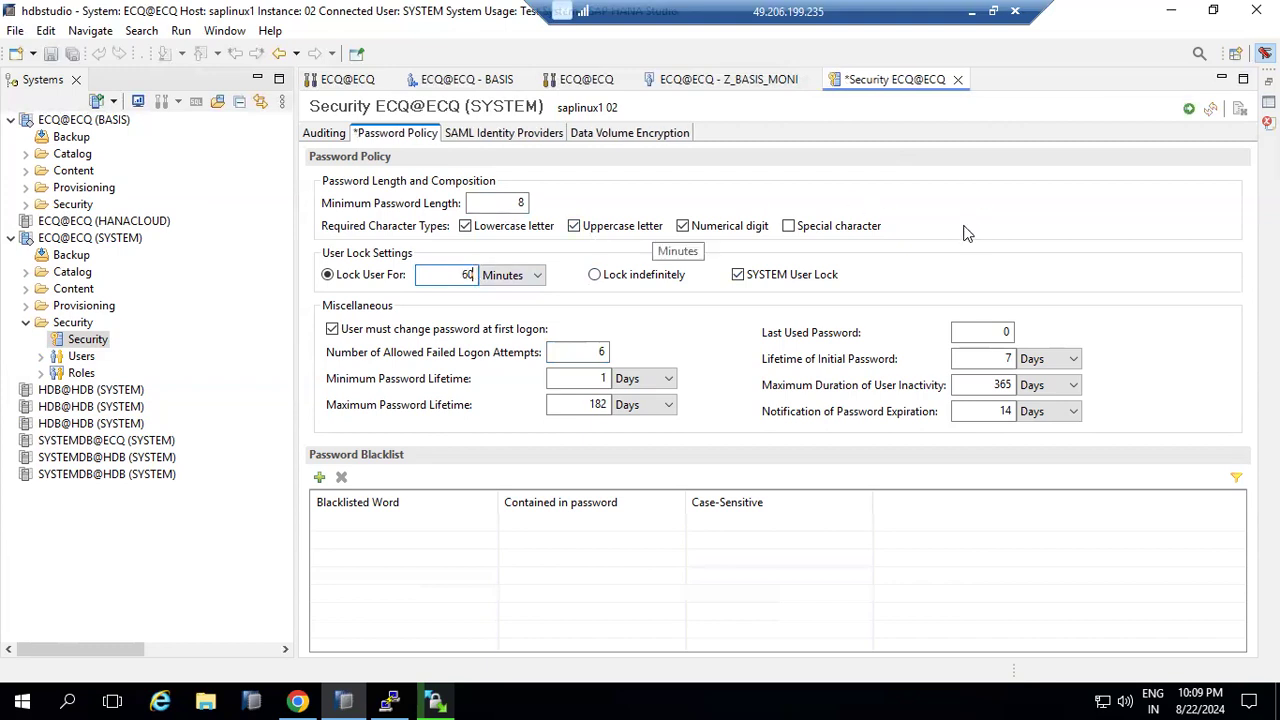
click(1188, 109)
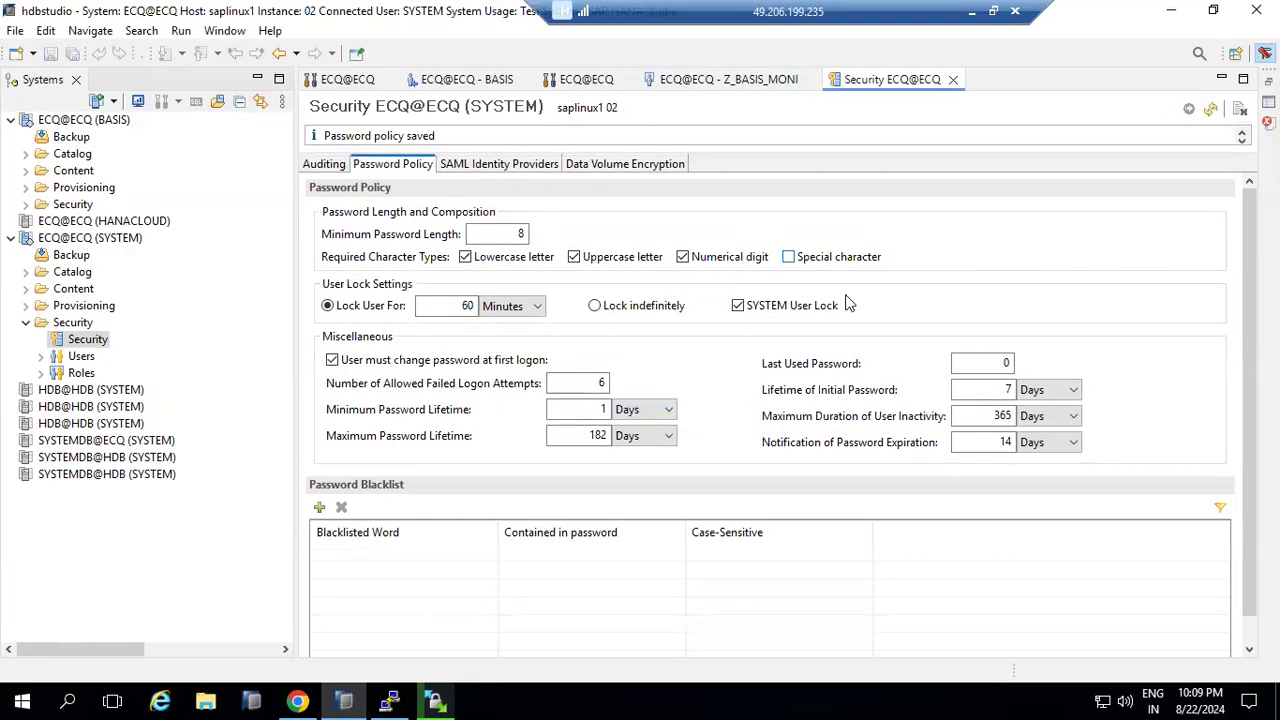
Step: Review the user lock duration and the lifetime of the initial password in the password policy
mouse_move(424, 418)
click(490, 309)
click(493, 313)
double_click(472, 307)
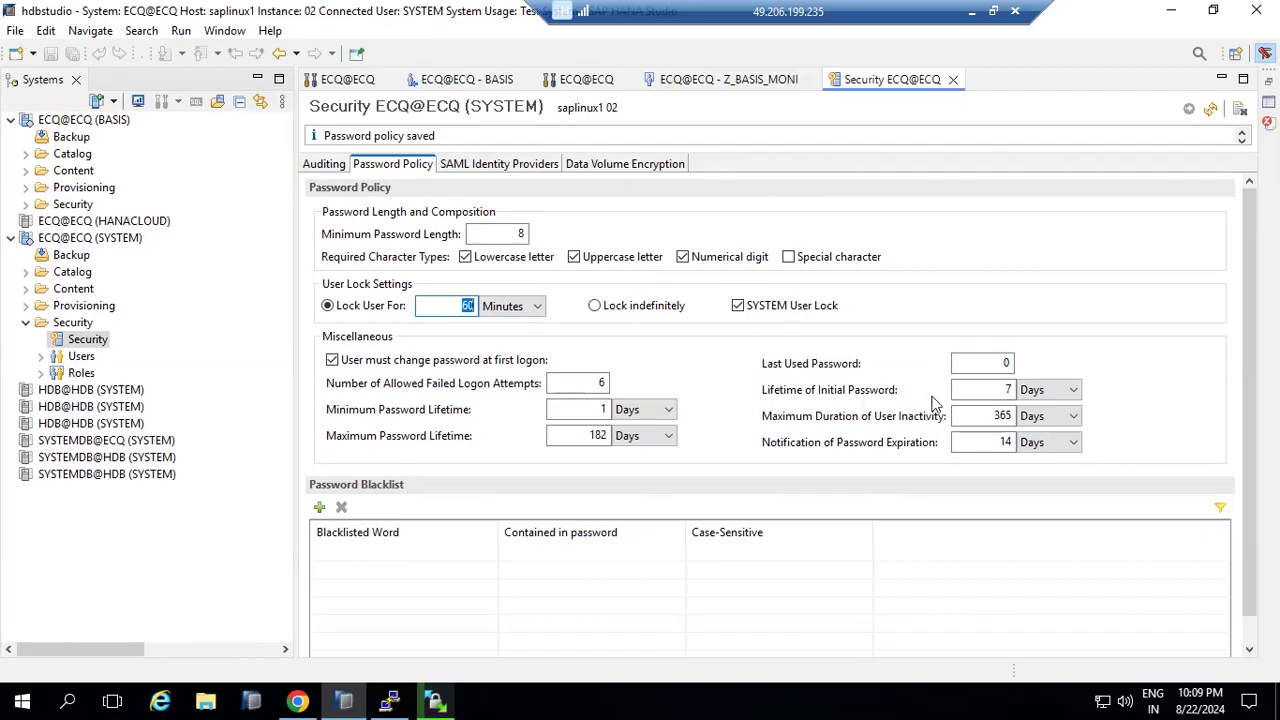
double_click(1003, 390)
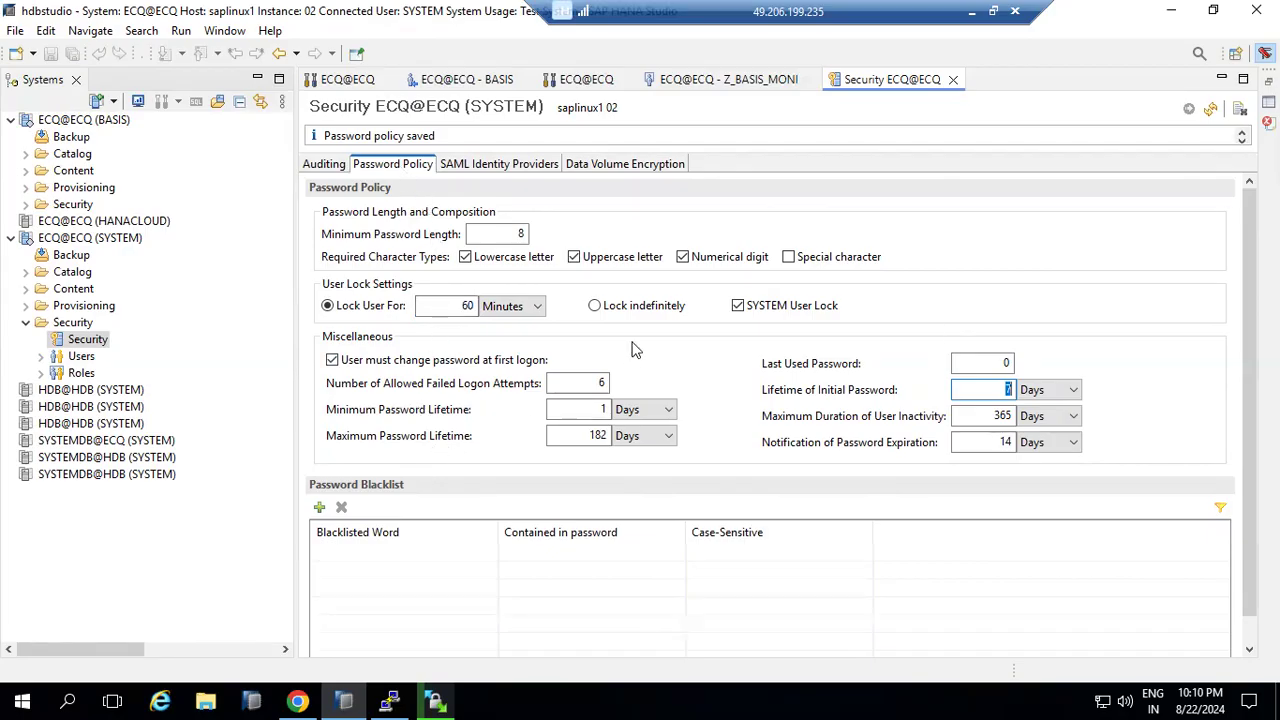
Step: Add ABCD to the password blacklist as a case-sensitive word also checked when contained in a password, and deploy the policy
click(319, 508)
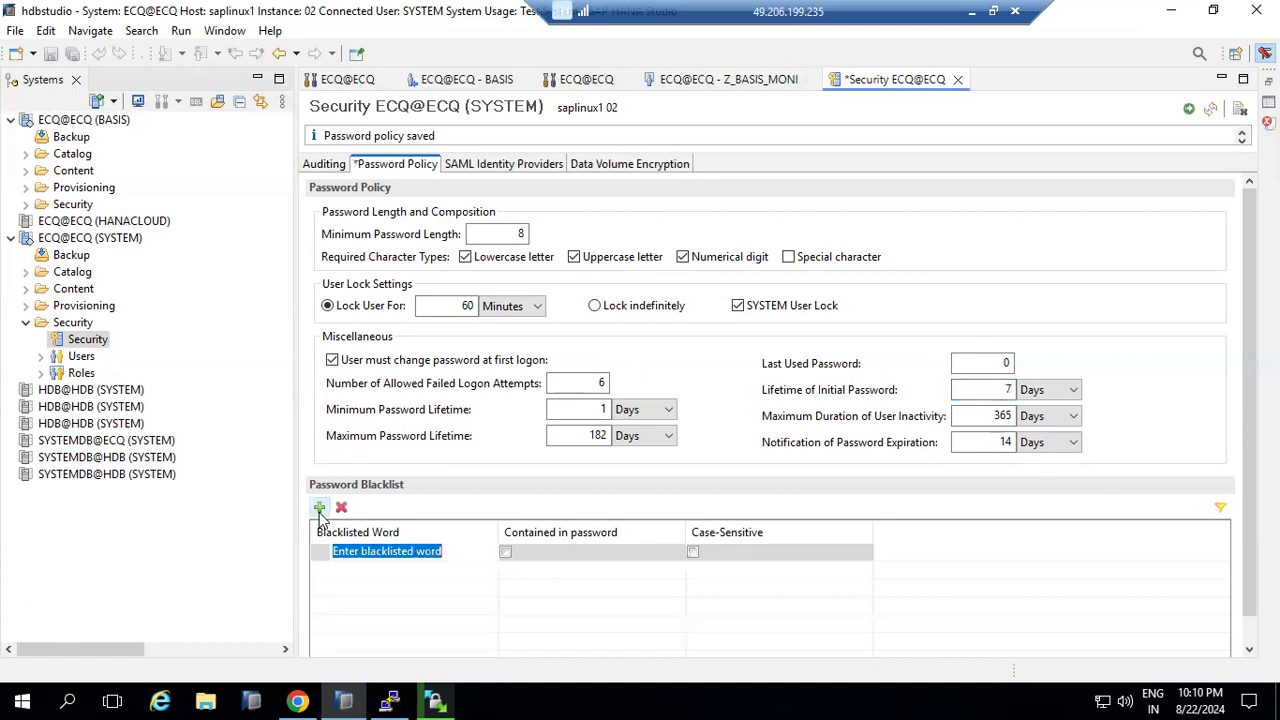
click(378, 548)
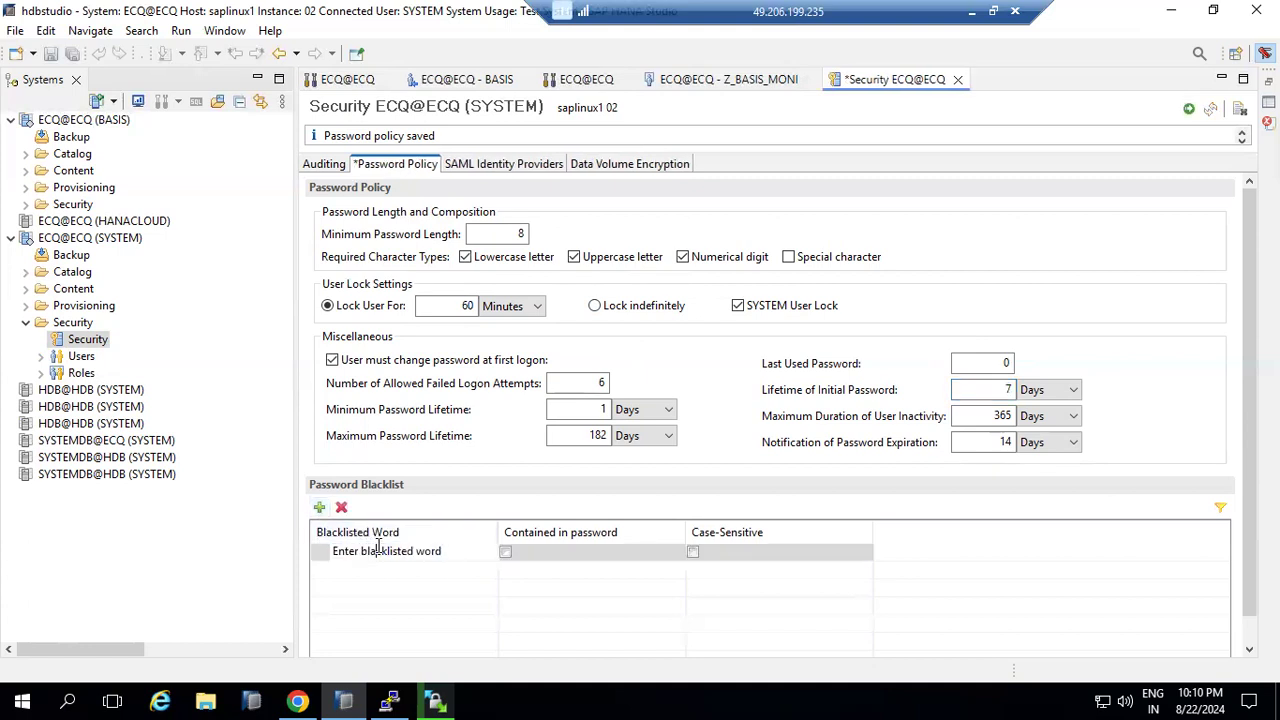
key(BackSpace)
key(BackSpace)
key(BackSpace)
key(BackSpace)
key(BackSpace)
key(BackSpace)
key(BackSpace)
key(BackSpace)
key(BackSpace)
key(BackSpace)
key(BackSpace)
key(BackSpace)
key(BackSpace)
key(BackSpace)
key(BackSpace)
key(BackSpace)
key(BackSpace)
key(BackSpace)
key(BackSpace)
key(BackSpace)
key(BackSpace)
key(BackSpace)
text(123)
key(BackSpace)
key(BackSpace)
key(BackSpace)
text(ABCD)
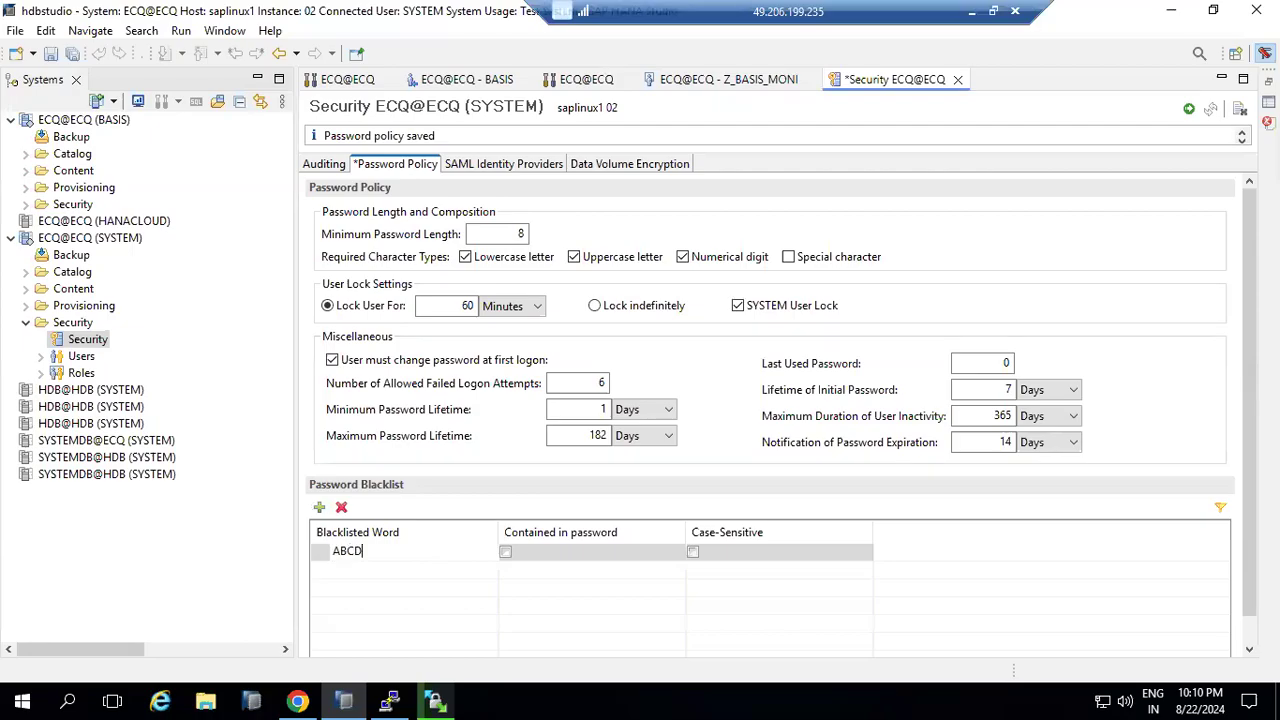
click(507, 552)
click(693, 552)
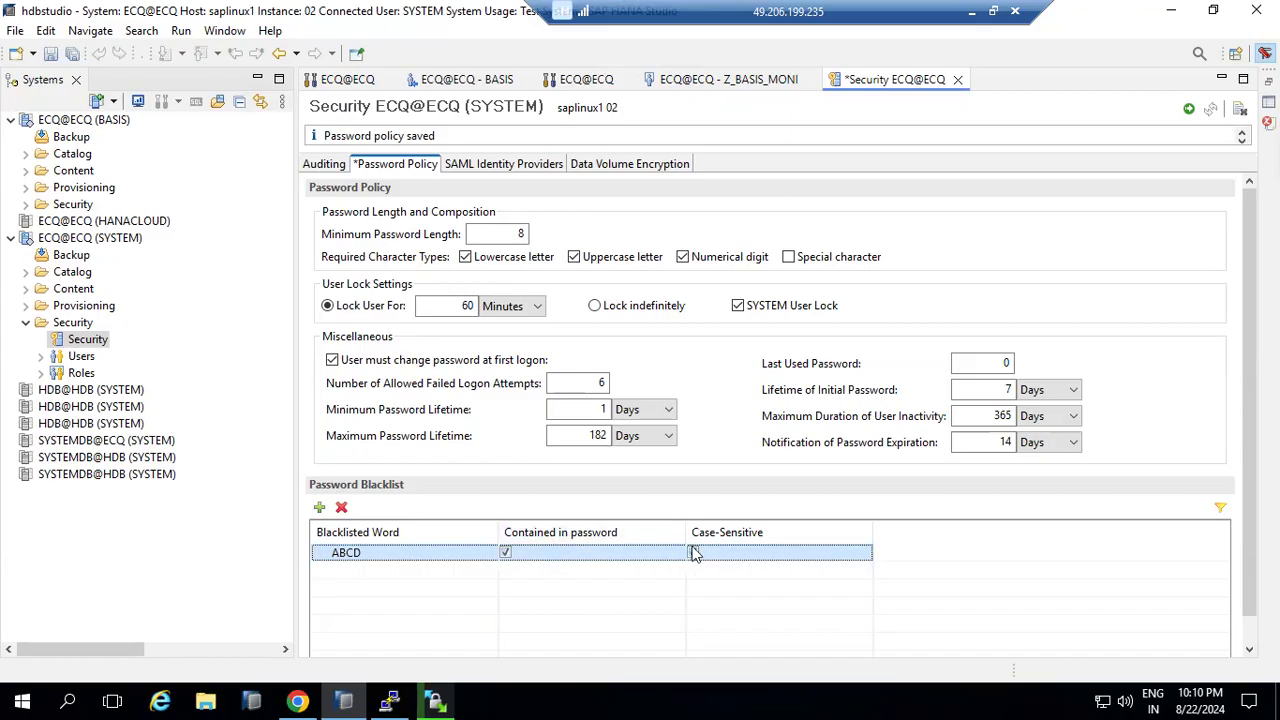
click(1190, 112)
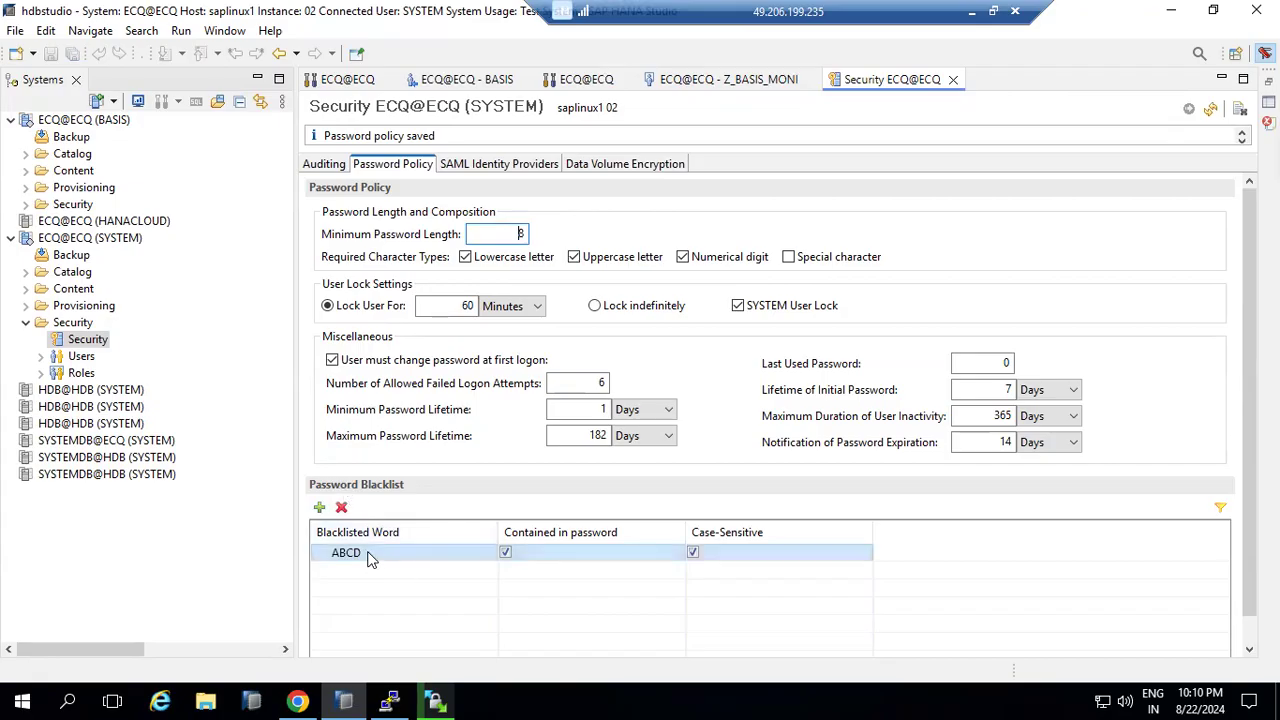
Step: Blacklist the word 12345 with the contained-in-password and case-sensitive options enabled, and deploy the policy
click(320, 508)
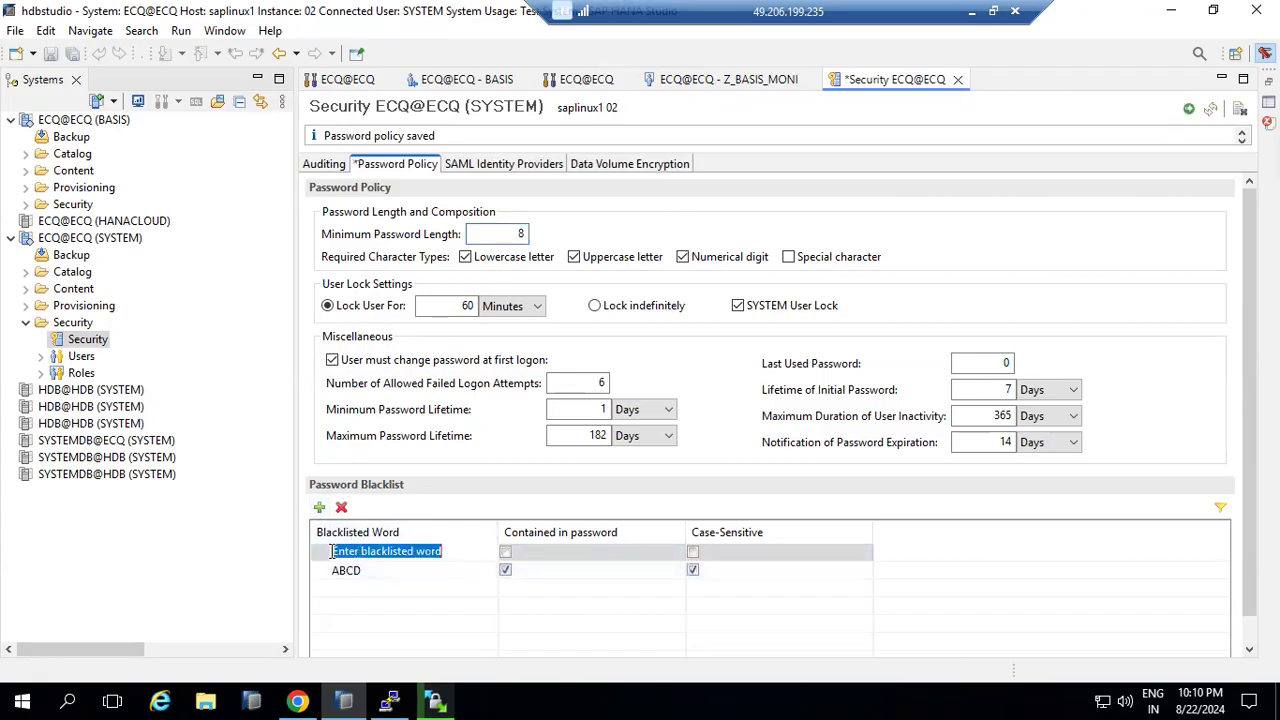
text(123)
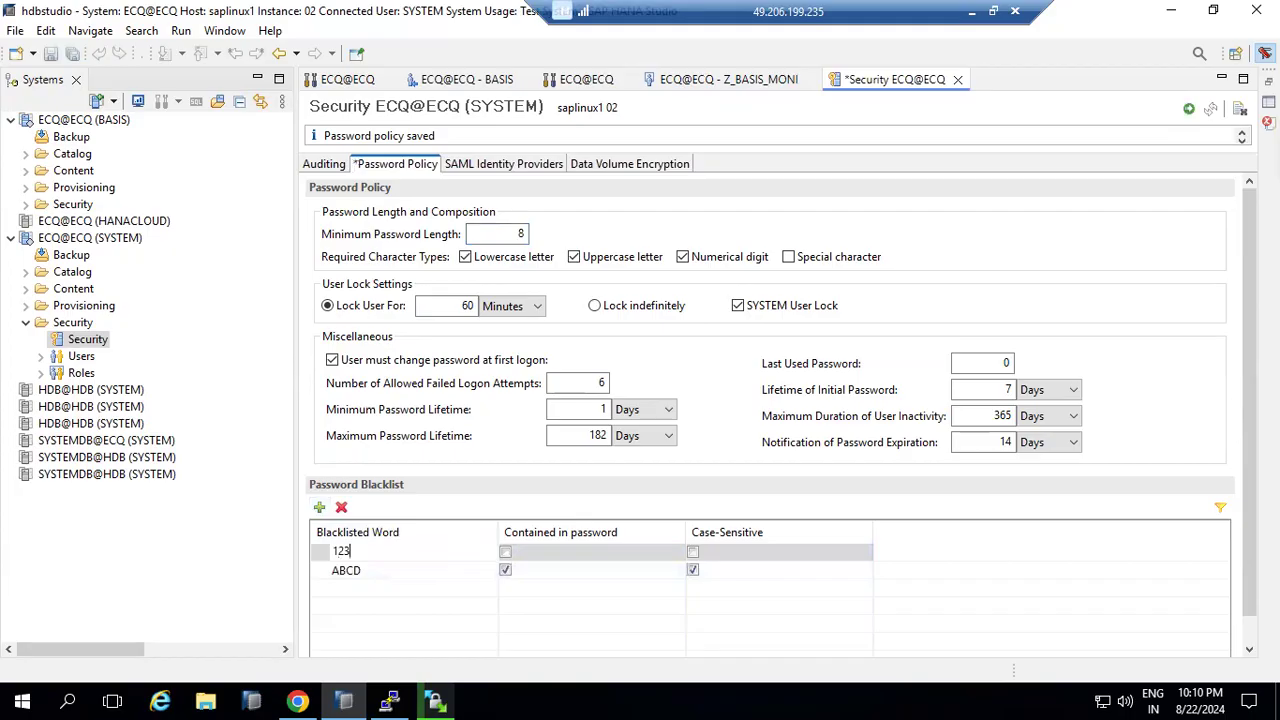
text(45)
click(692, 552)
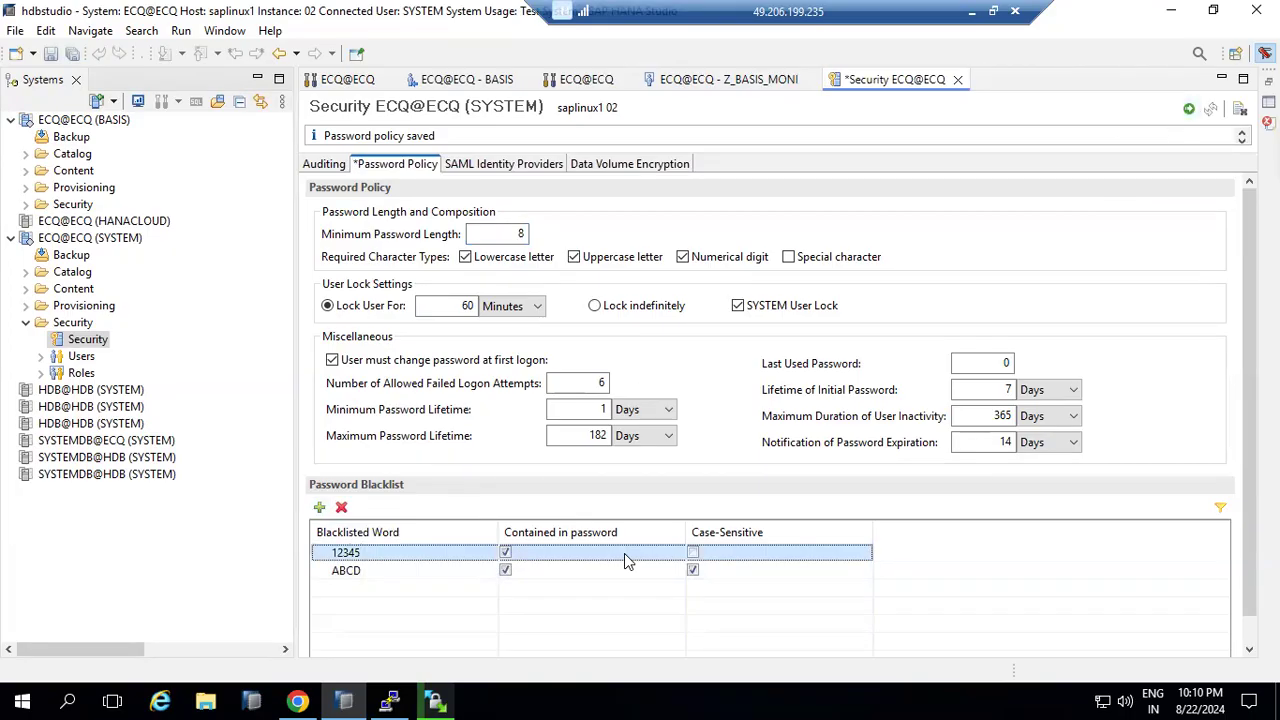
click(1188, 108)
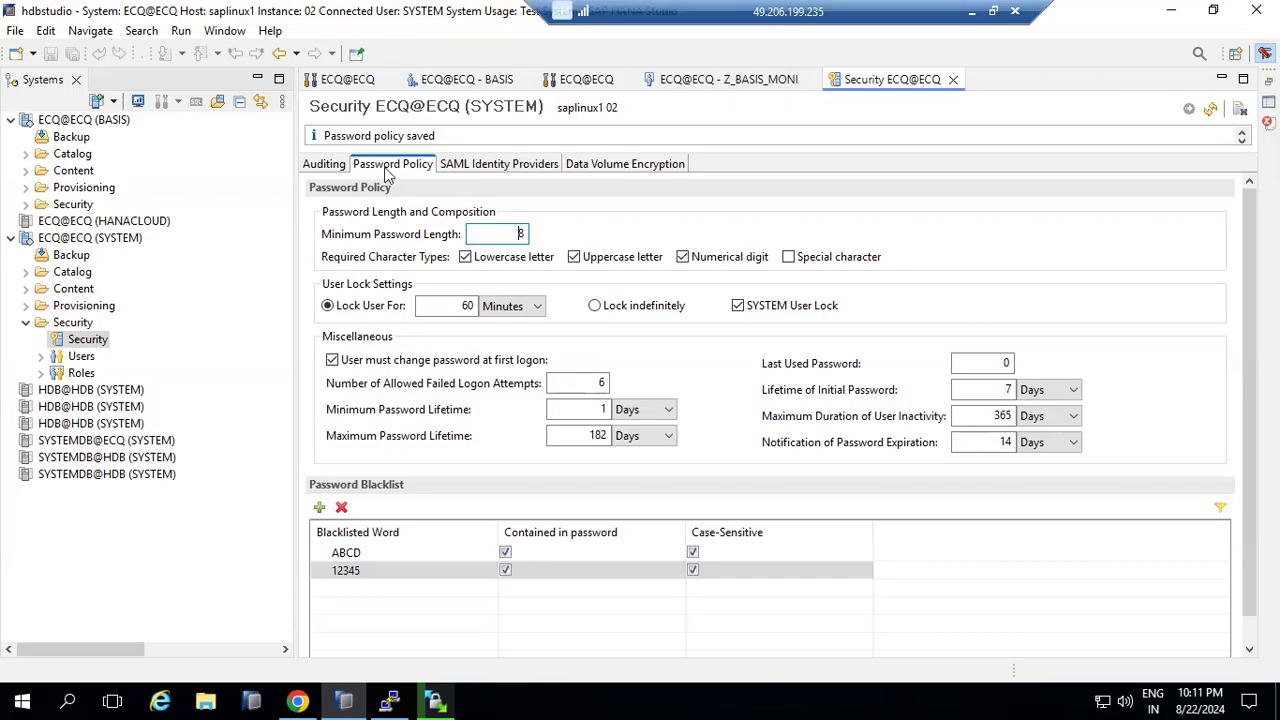
Step: Look over the SAML identity provider and auditing settings and return to the password policy
click(462, 166)
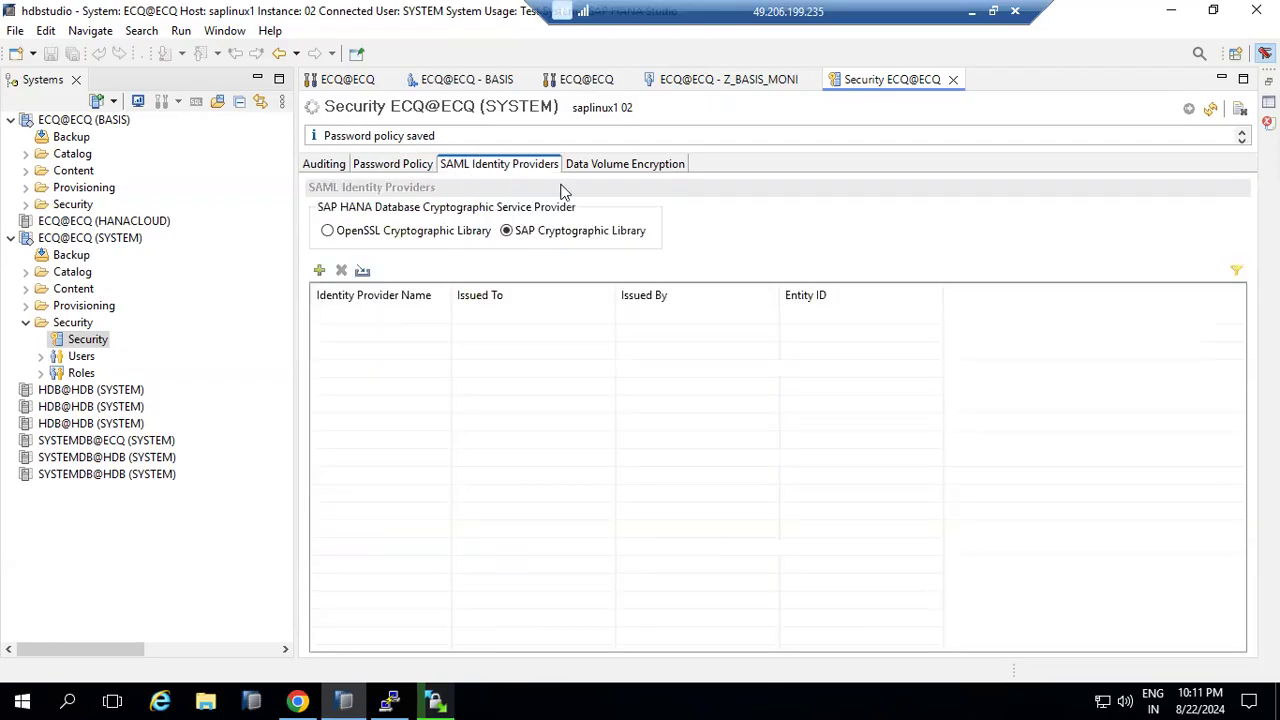
click(336, 172)
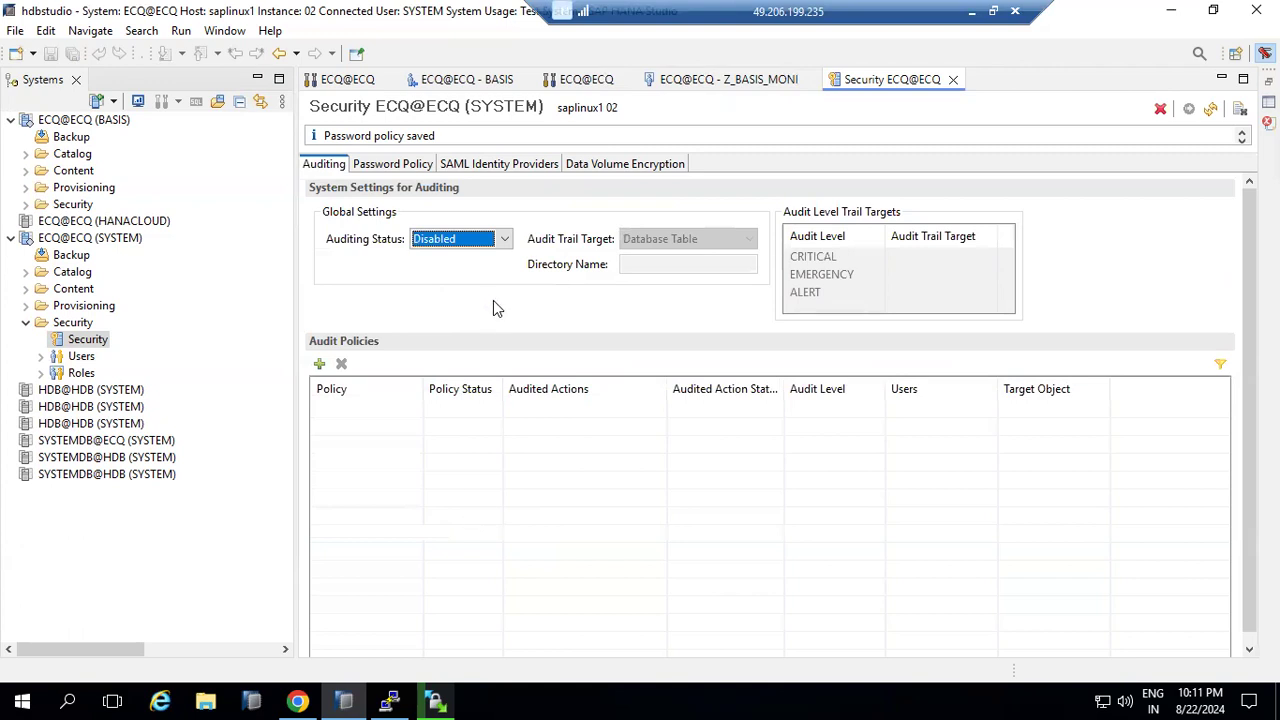
click(420, 165)
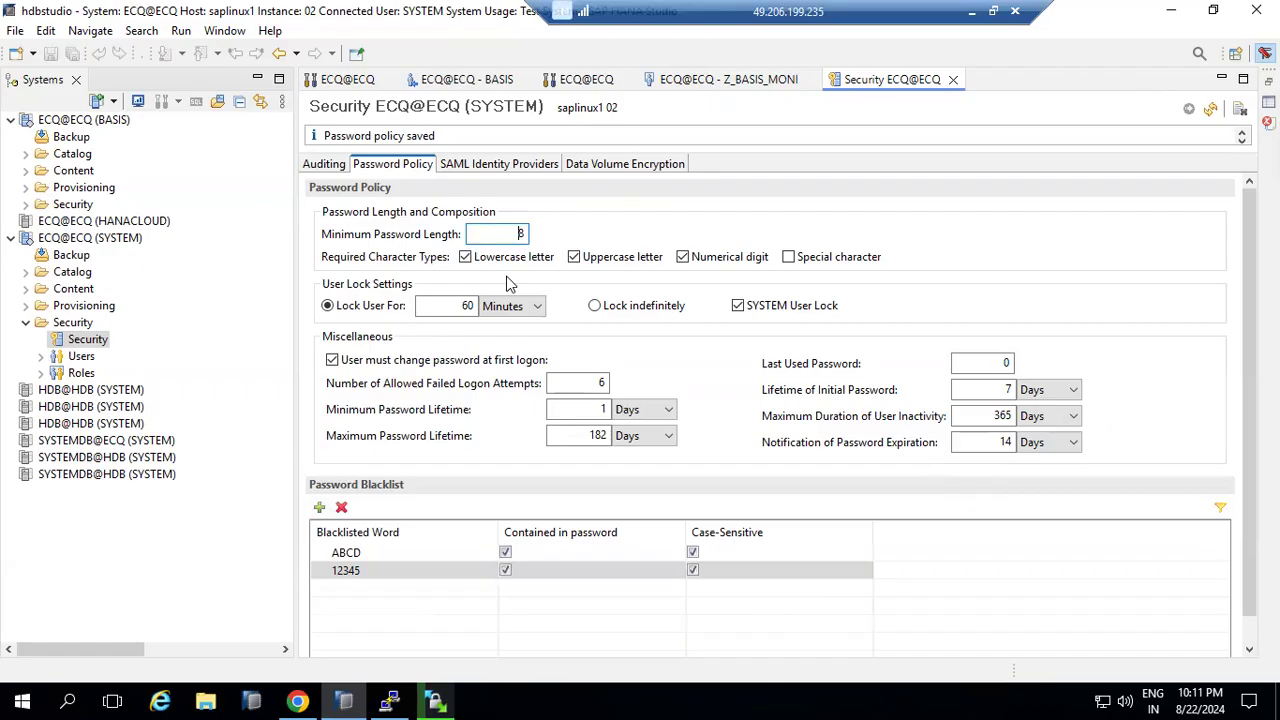
Step: Set the auditing status to Enabled in the system's global auditing settings
click(320, 165)
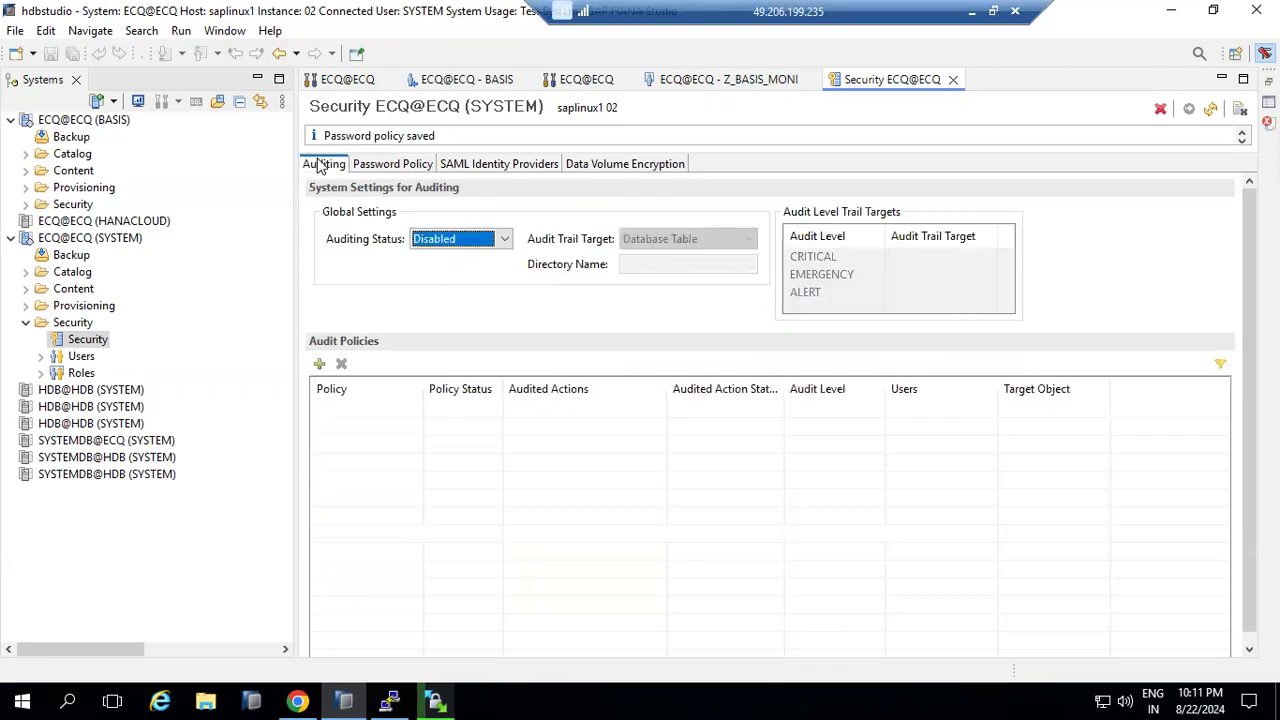
click(504, 240)
click(442, 258)
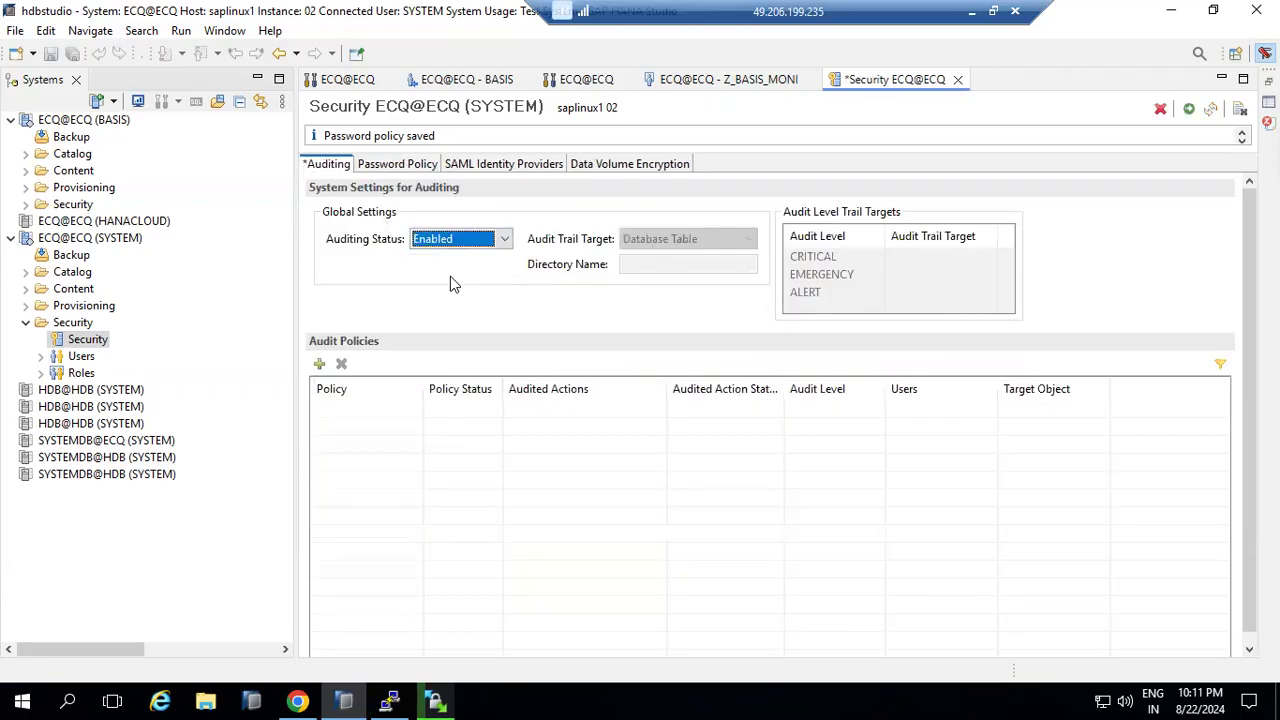
Step: Add an audit policy named "changes" that audits All Actions
click(319, 364)
click(350, 411)
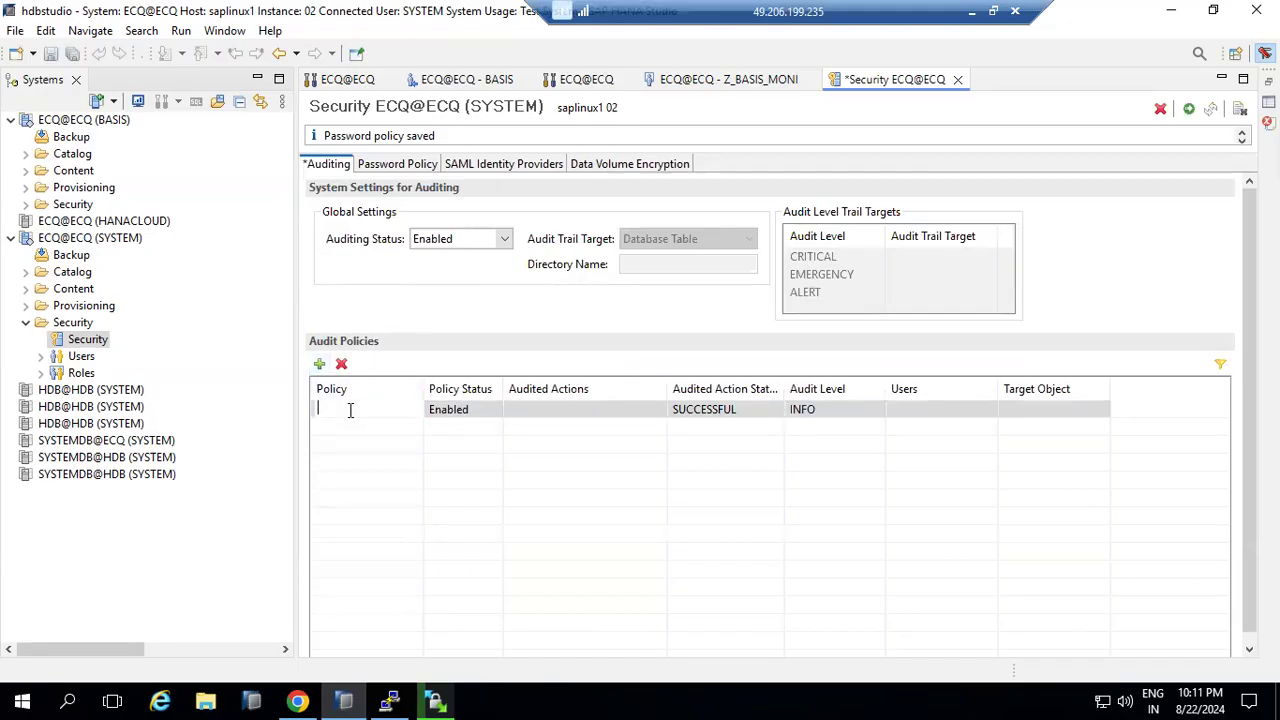
text(changes)
click(535, 419)
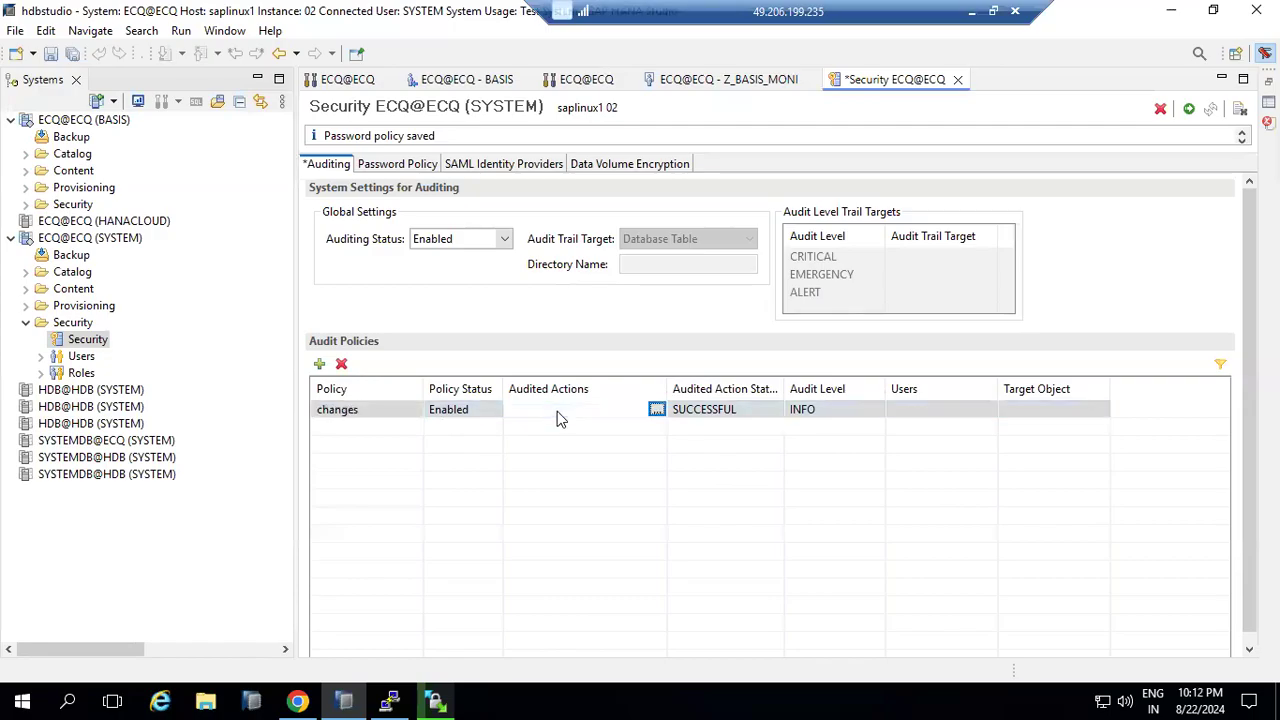
click(654, 412)
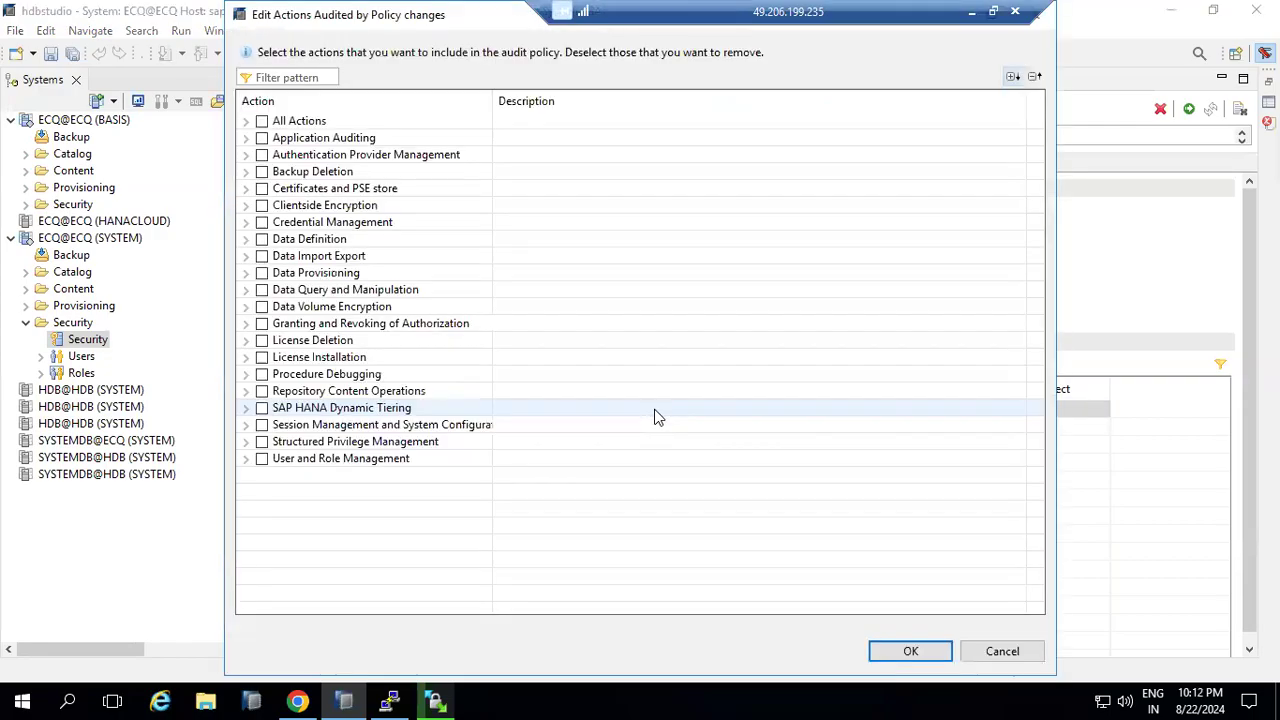
click(262, 122)
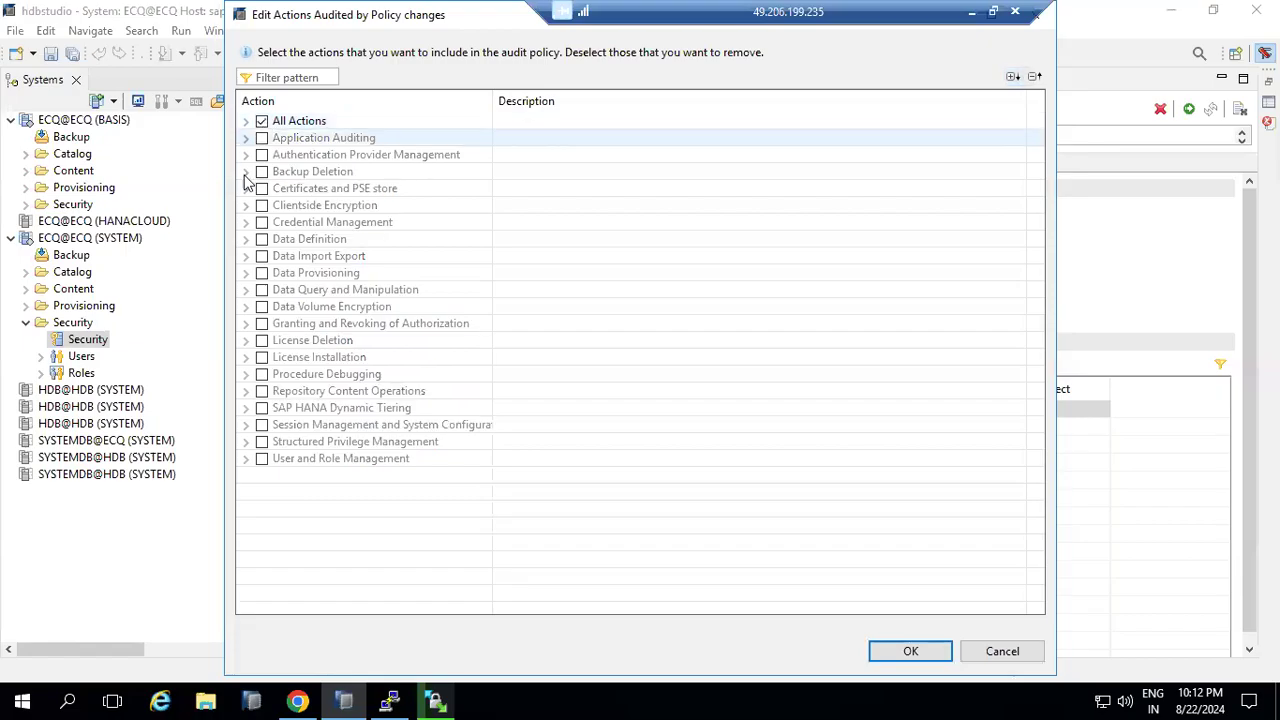
click(910, 651)
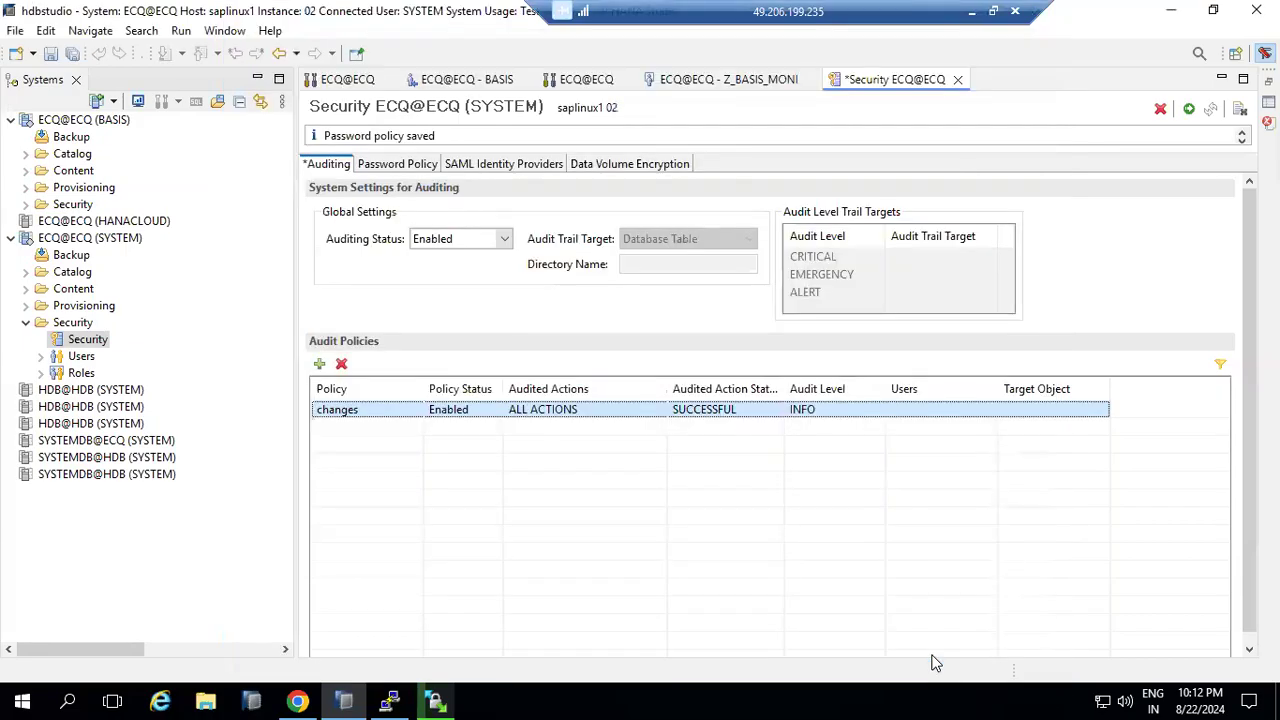
Step: Set the audit level of the "changes" policy to WARNING
click(838, 410)
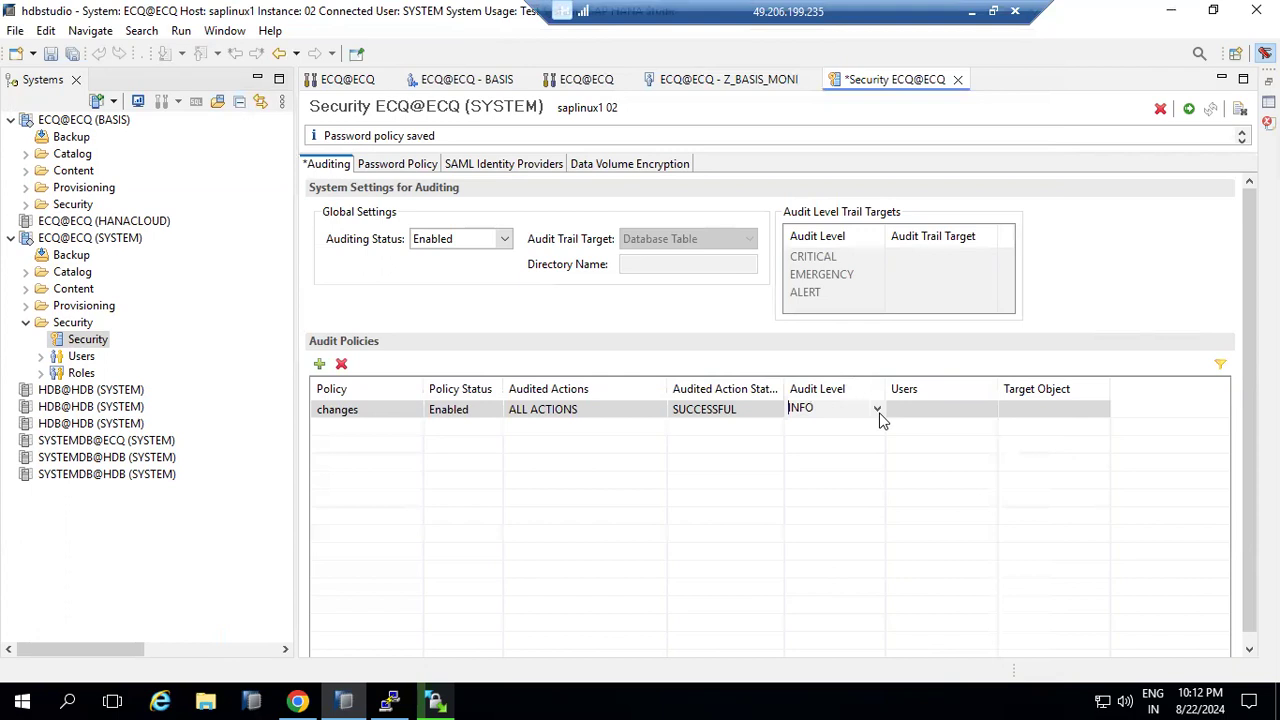
click(874, 414)
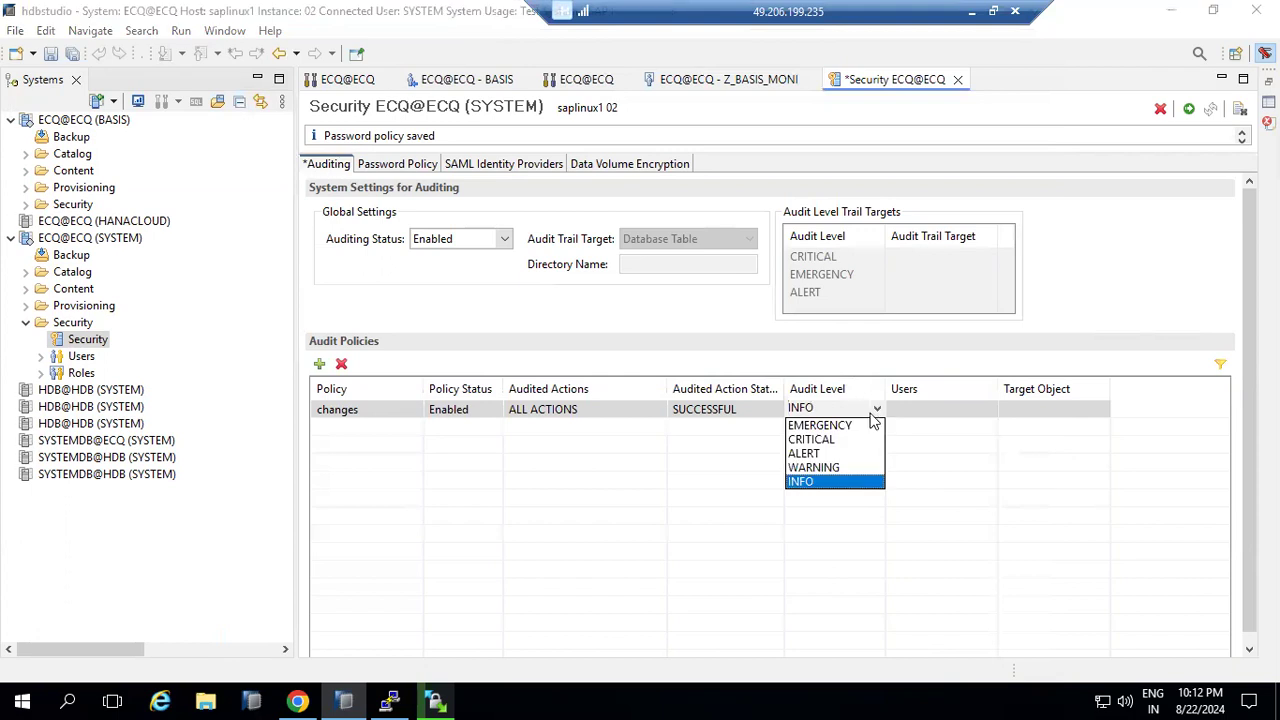
click(811, 468)
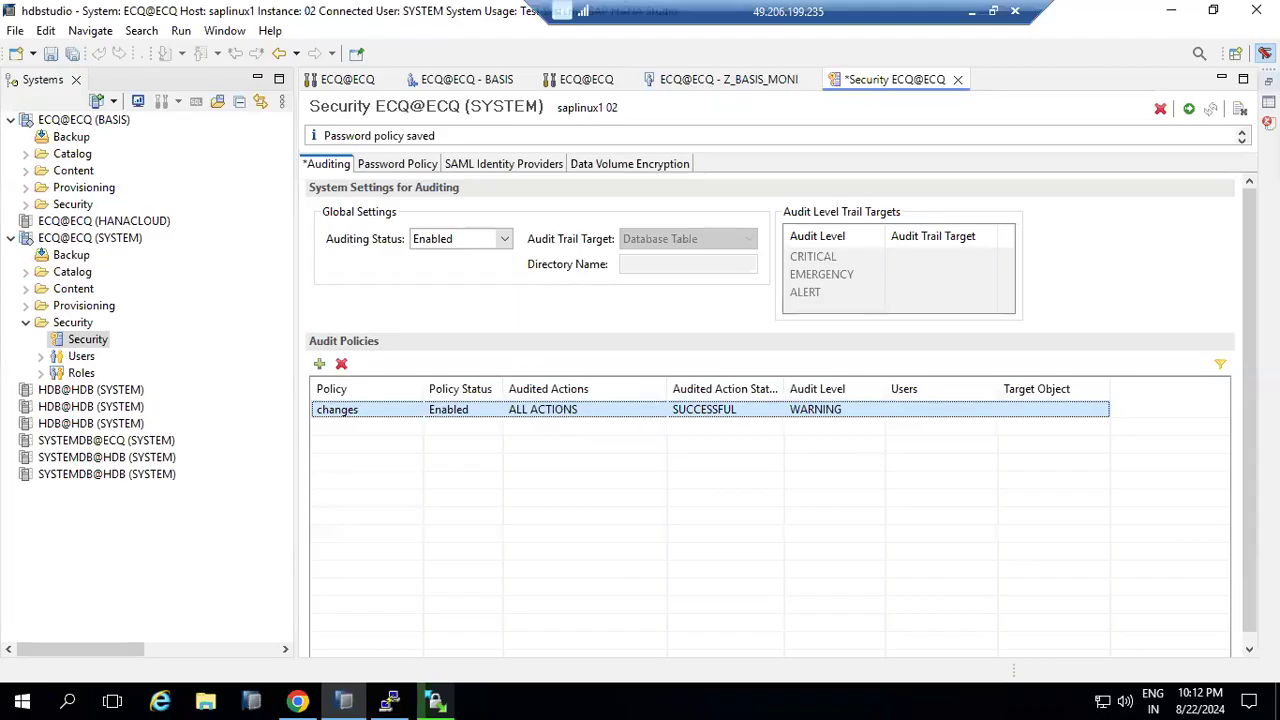
Step: Try to deploy the "changes" audit policy and exclude the user SYSTEM from it
click(1190, 110)
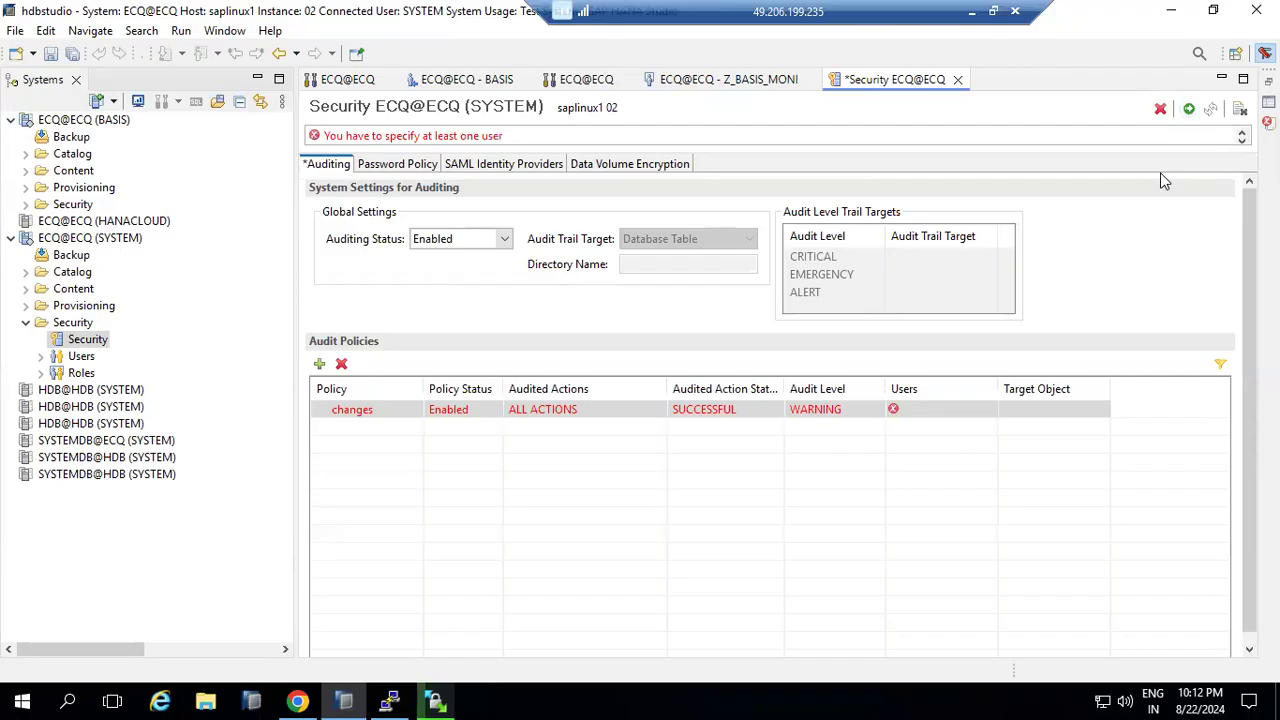
click(910, 409)
click(986, 411)
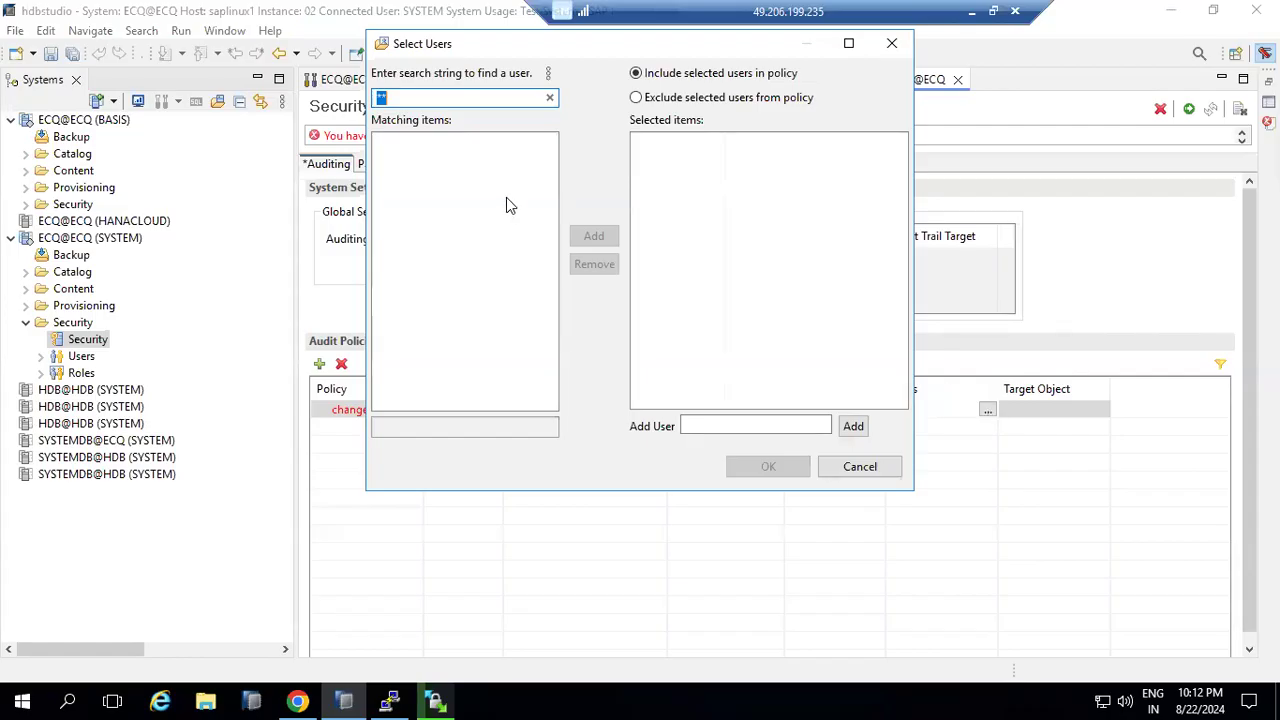
click(651, 100)
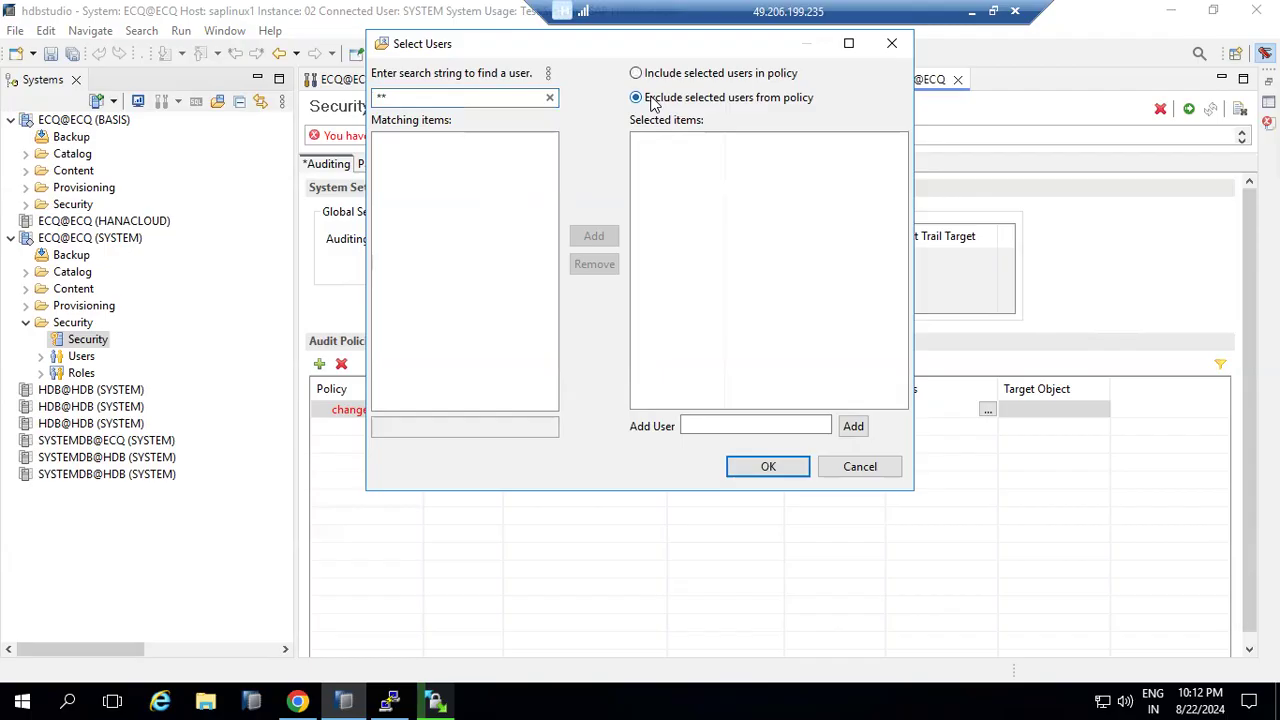
click(481, 101)
key(BackSpace)
key(BackSpace)
text(SYSTE)
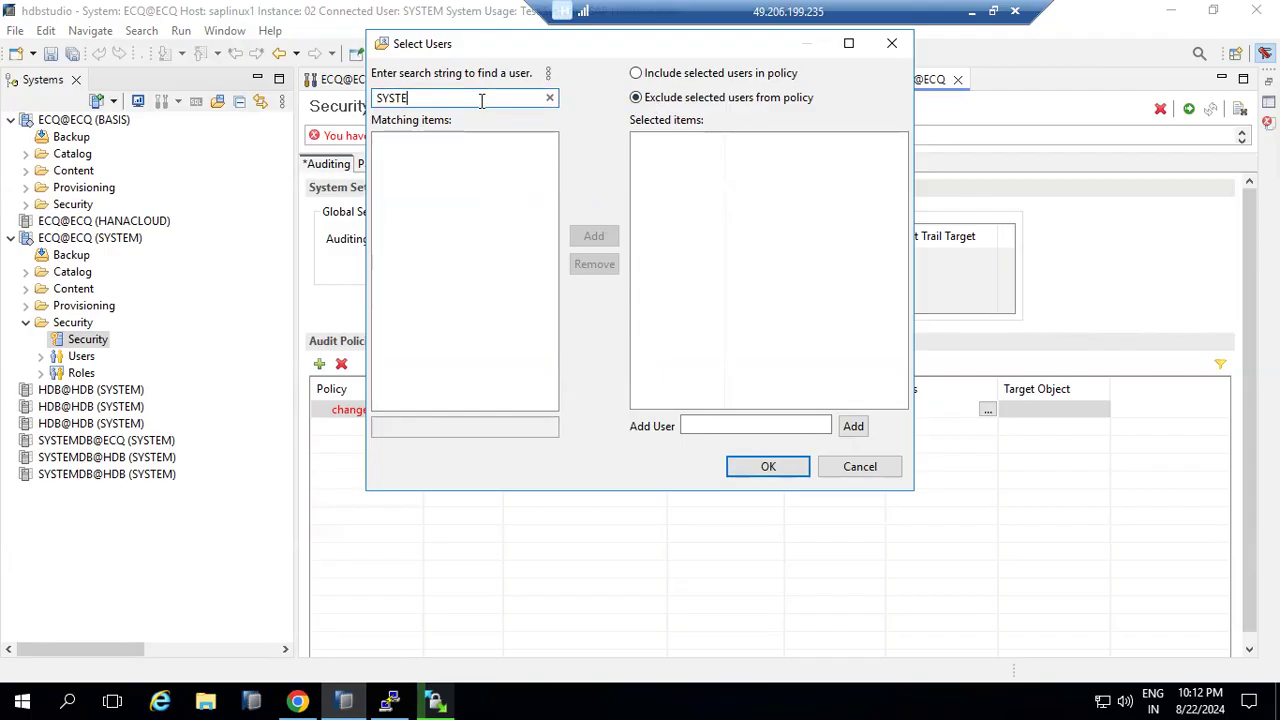
text(M)
key(Return)
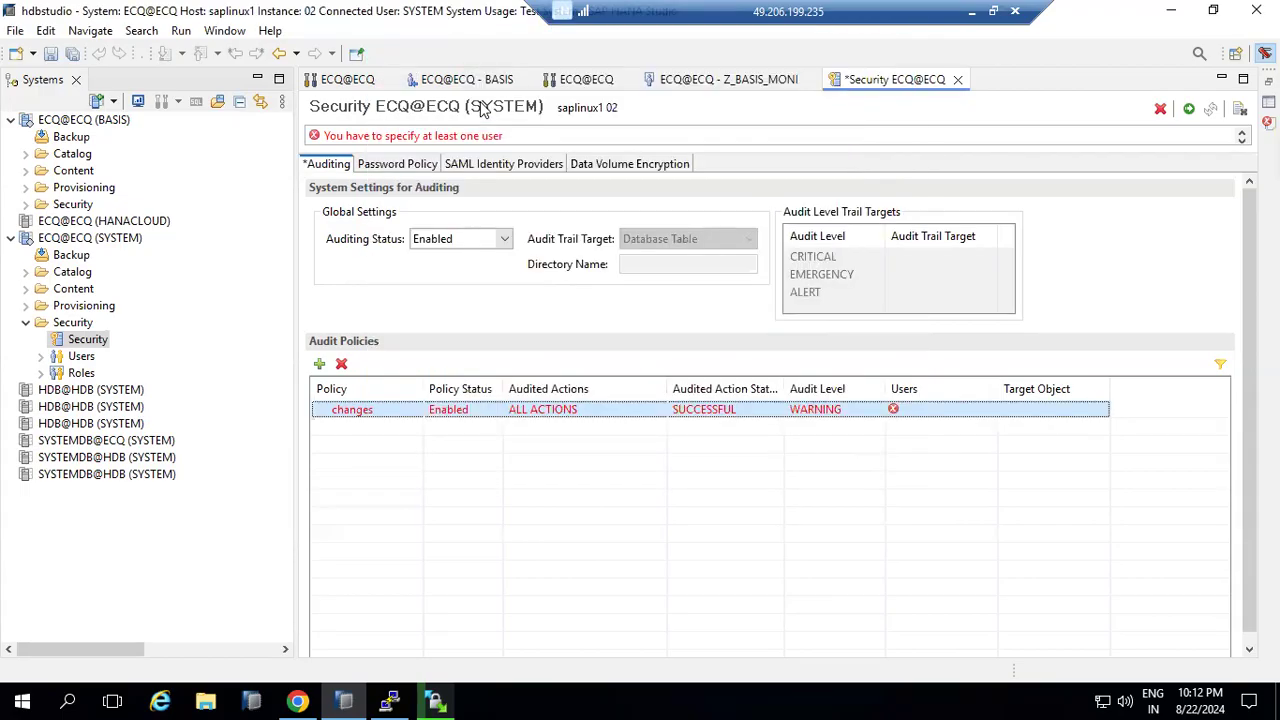
Step: Include the user SYSTEM in the "changes" audit policy and deploy the audit configuration
click(924, 412)
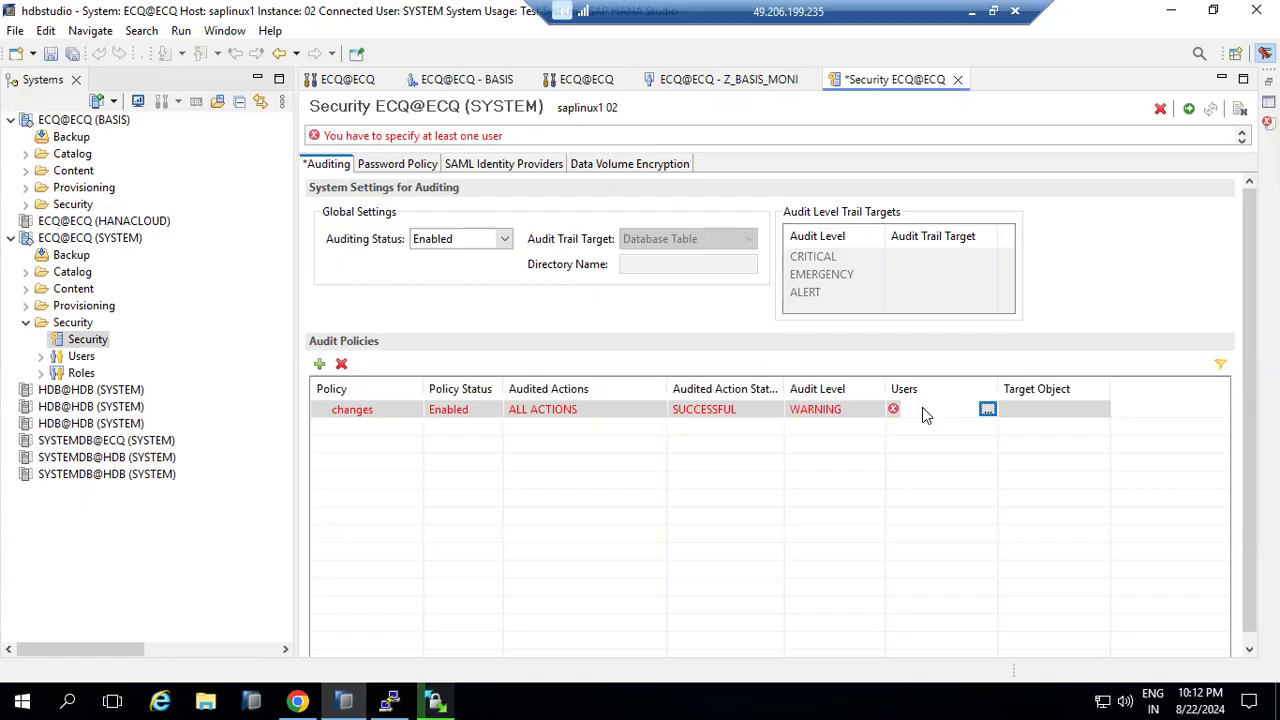
click(987, 409)
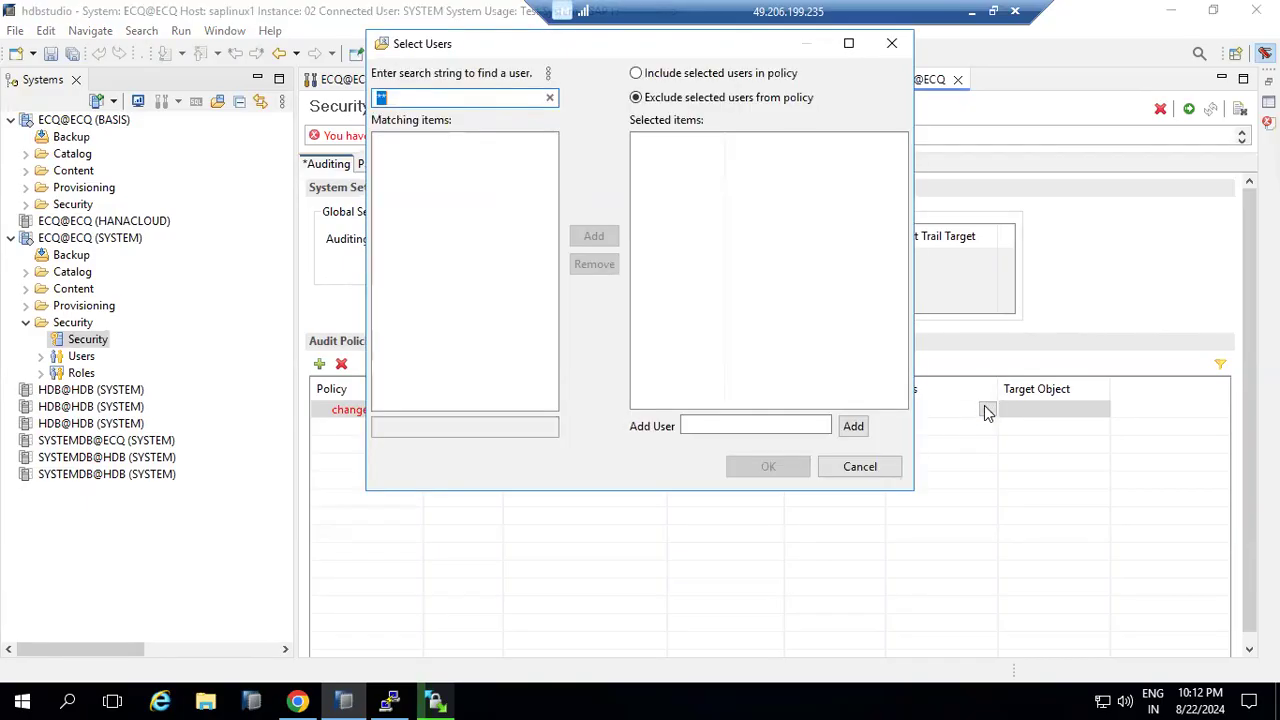
click(421, 100)
key(BackSpace)
key(BackSpace)
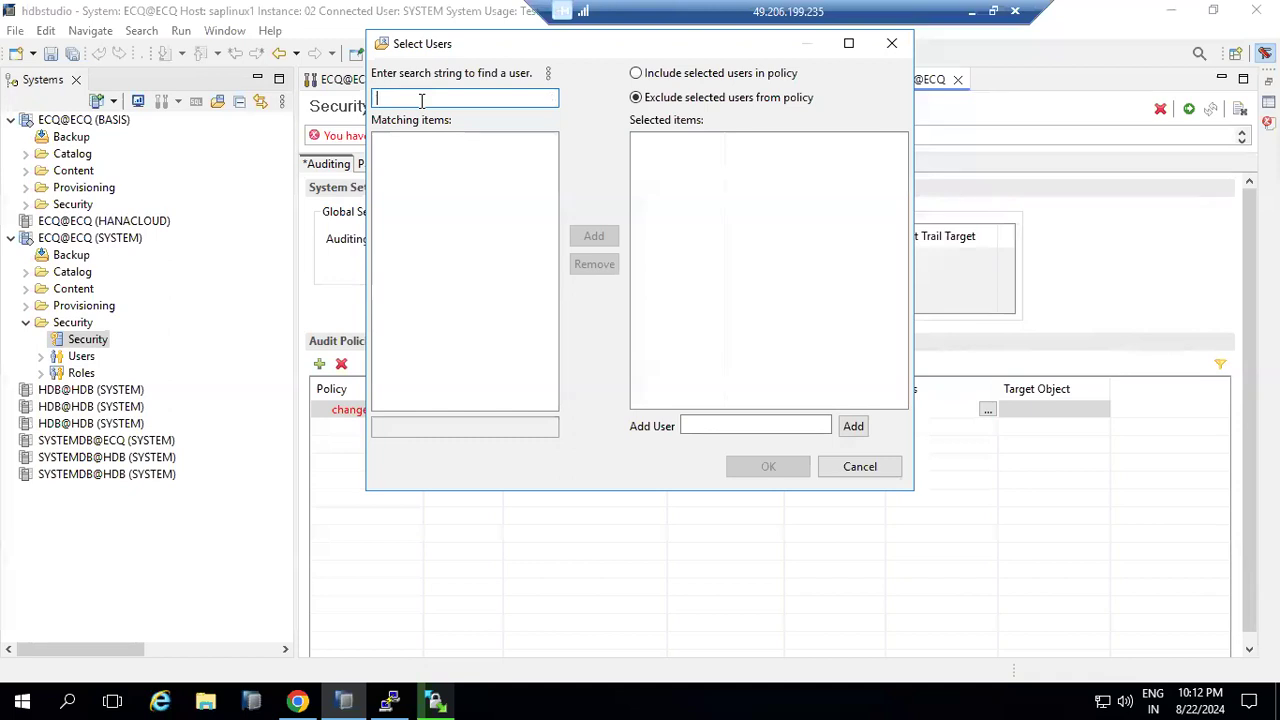
text(SYSTEM)
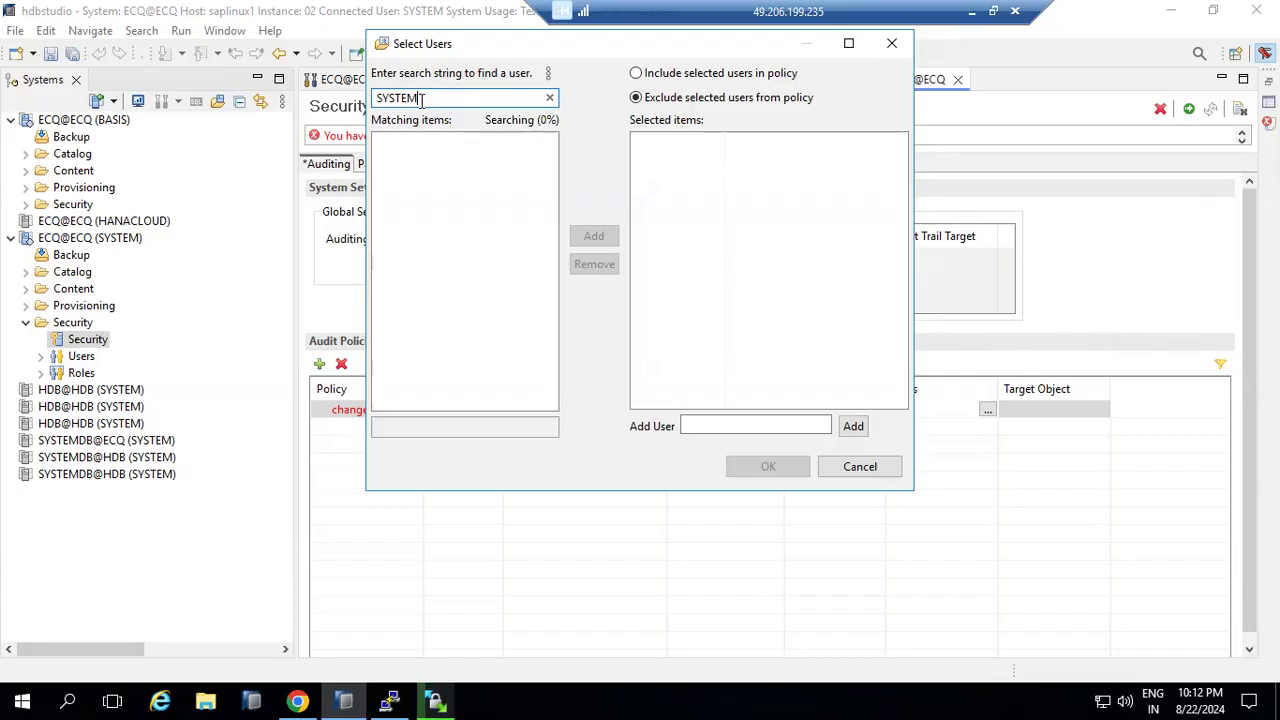
click(423, 143)
click(585, 237)
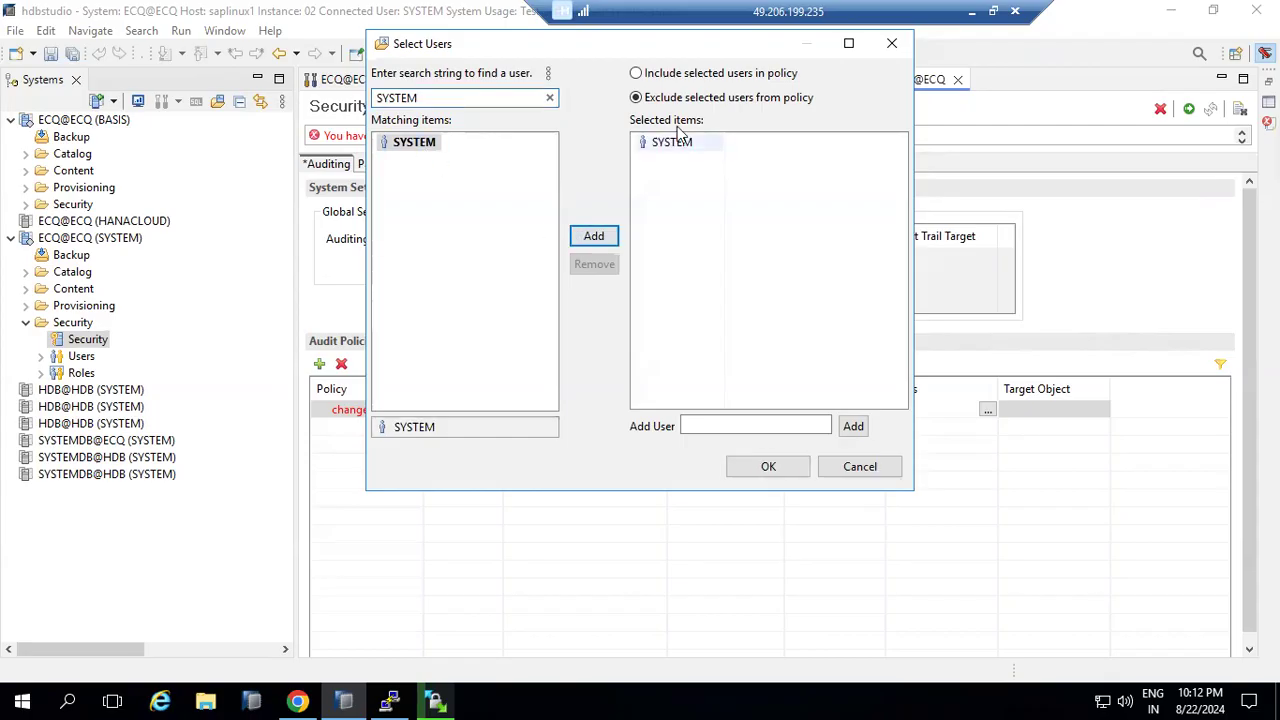
click(761, 465)
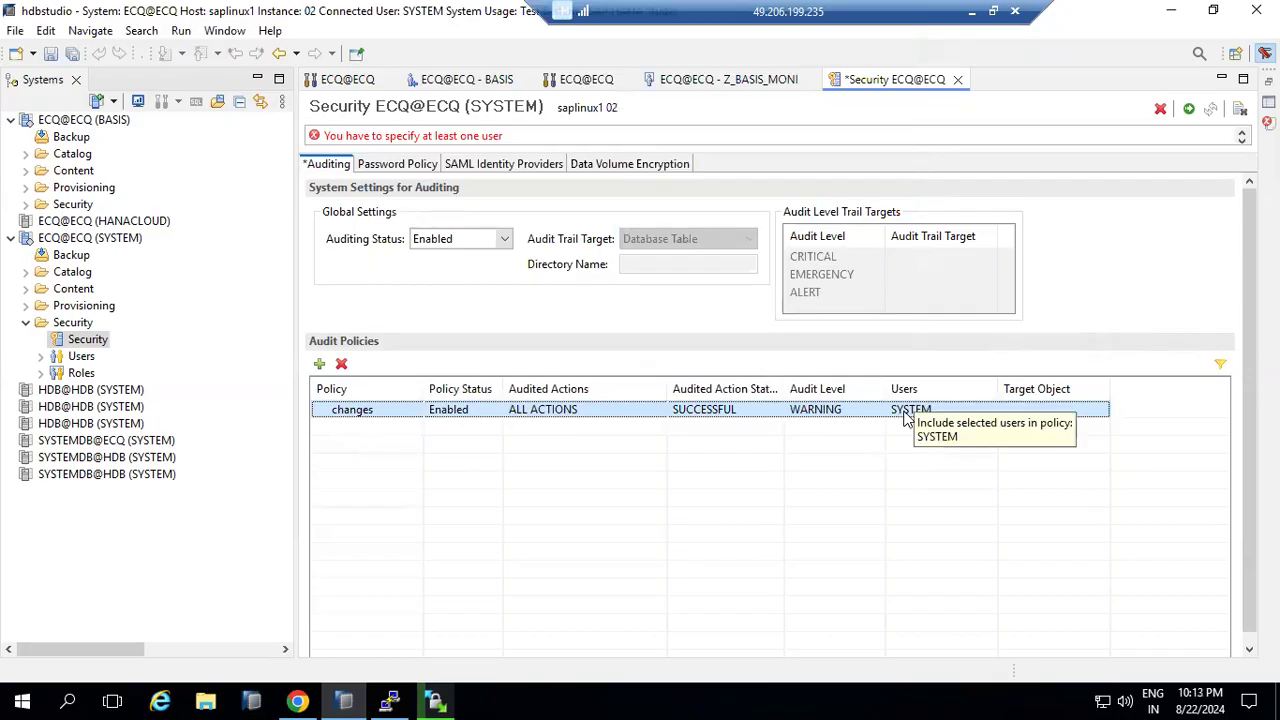
click(1189, 110)
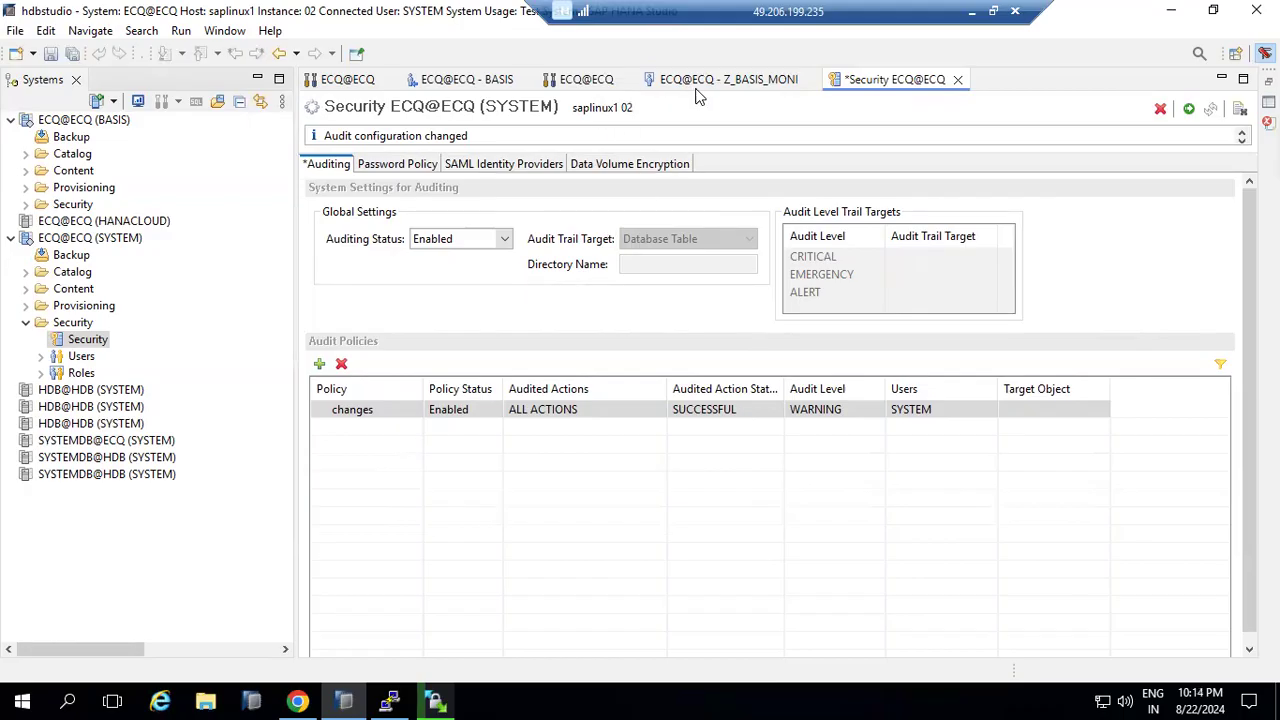
Step: Open the diagnosis files of the ECQ system's BASIS connection and return to the SYSTEM connection's security settings
click(582, 80)
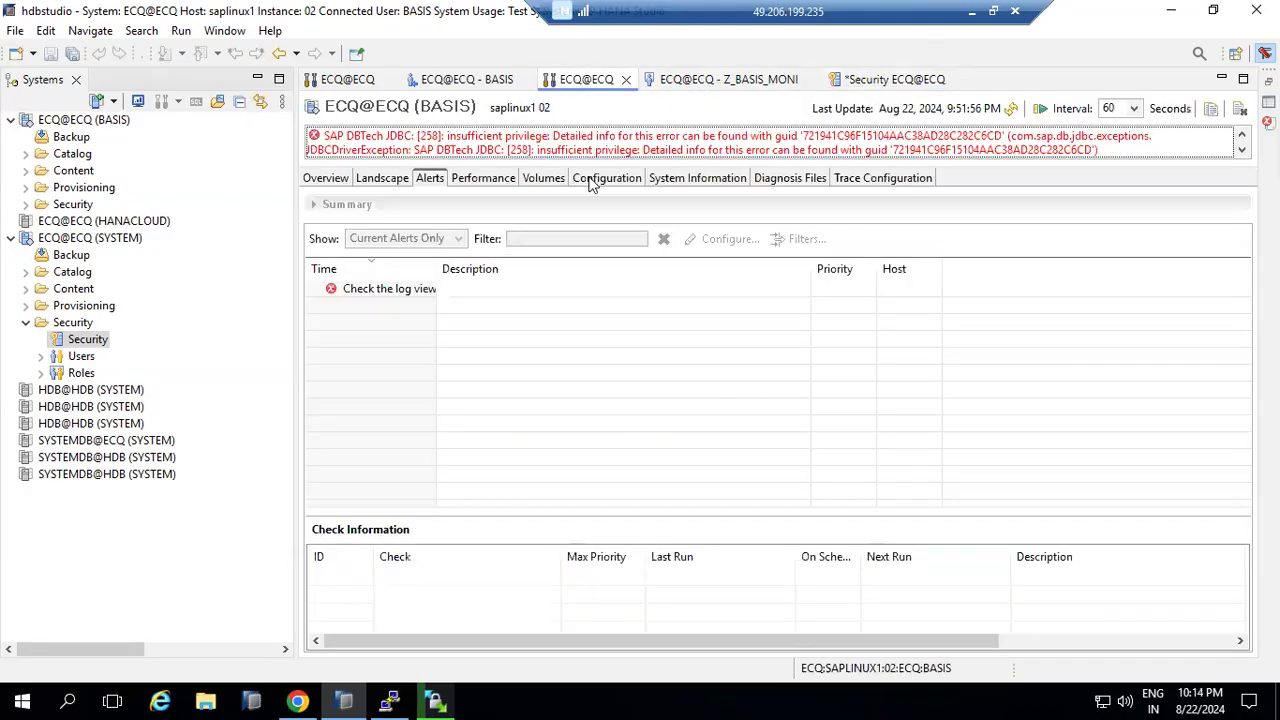
click(758, 178)
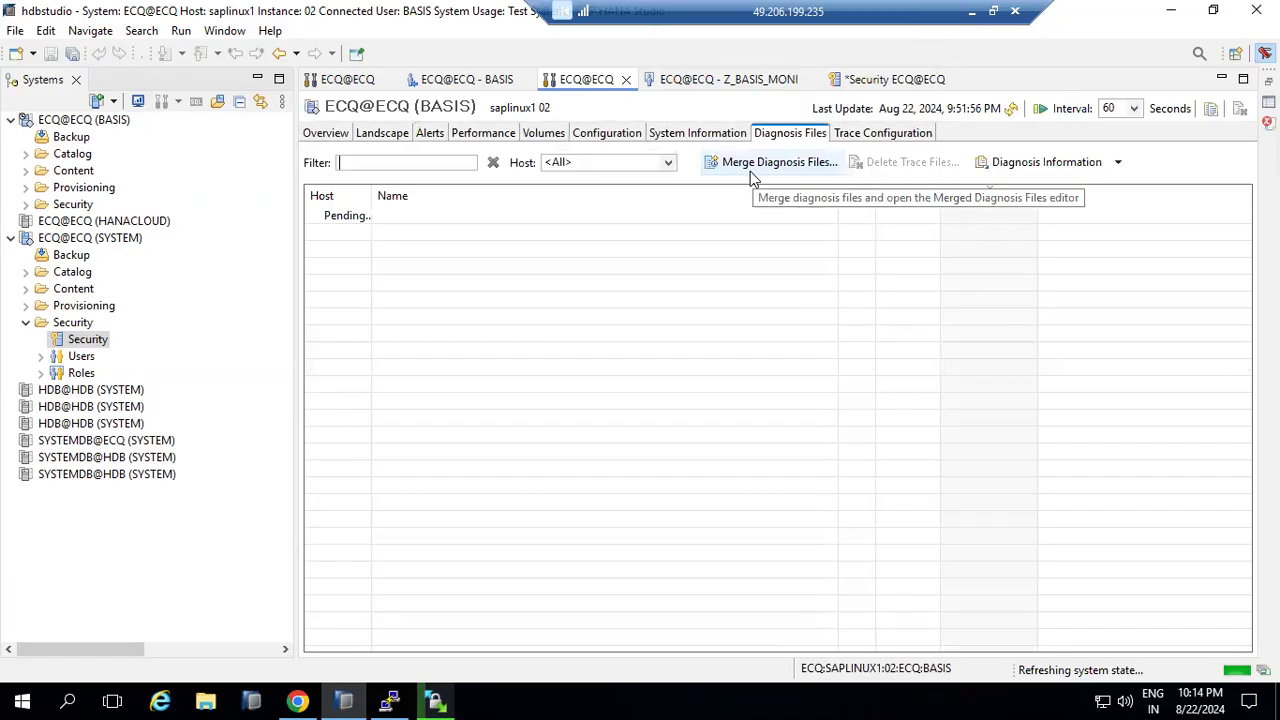
click(873, 82)
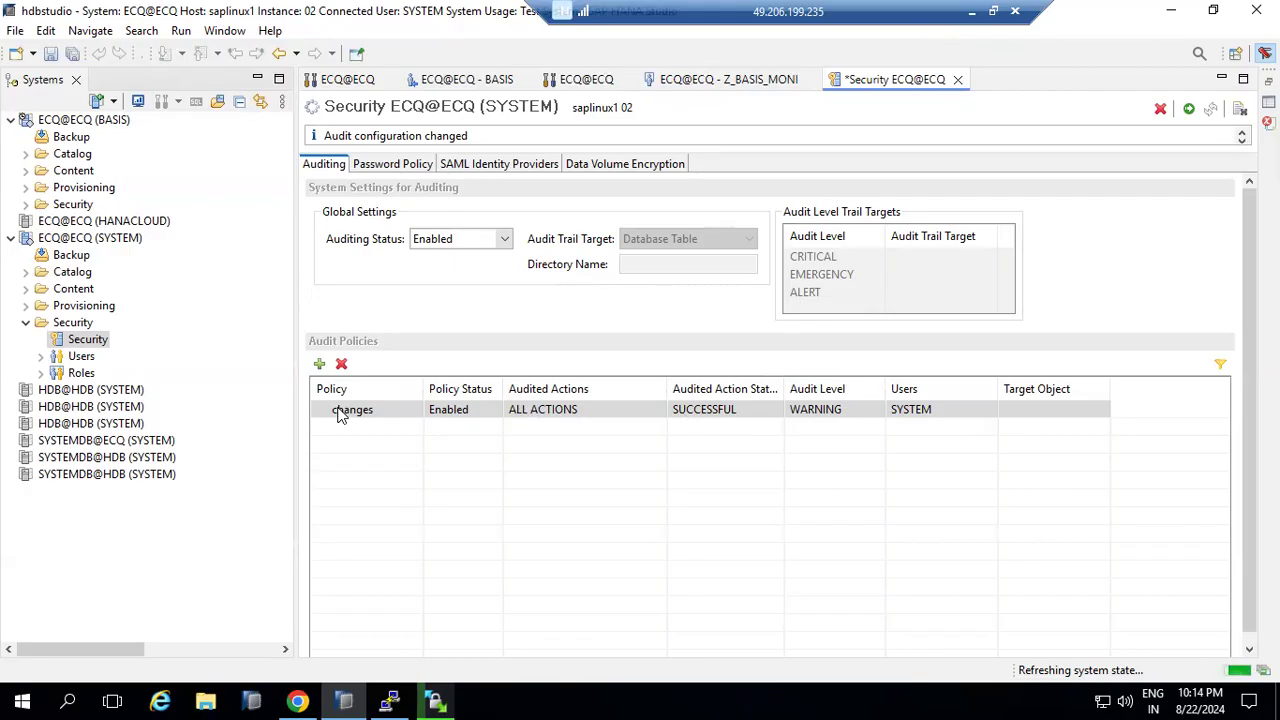
Step: Turn off Encrypt data volumes in the ECQ system's data volume encryption settings
click(322, 166)
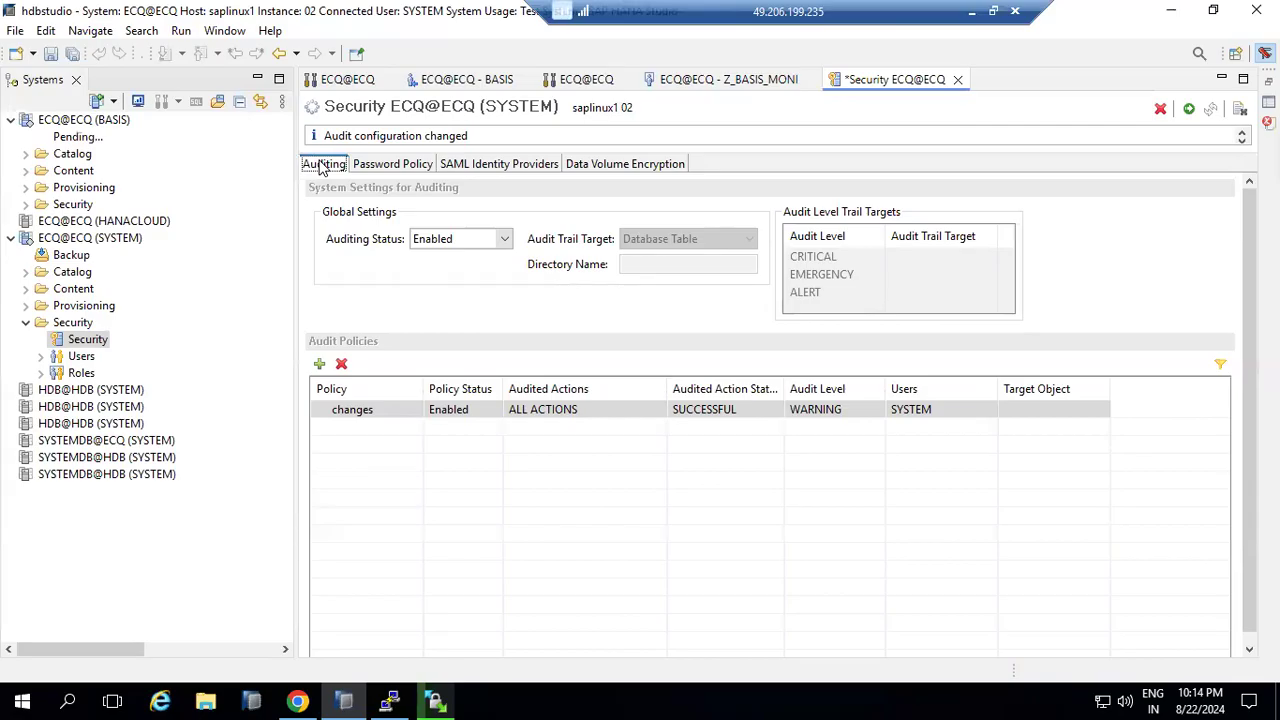
click(385, 168)
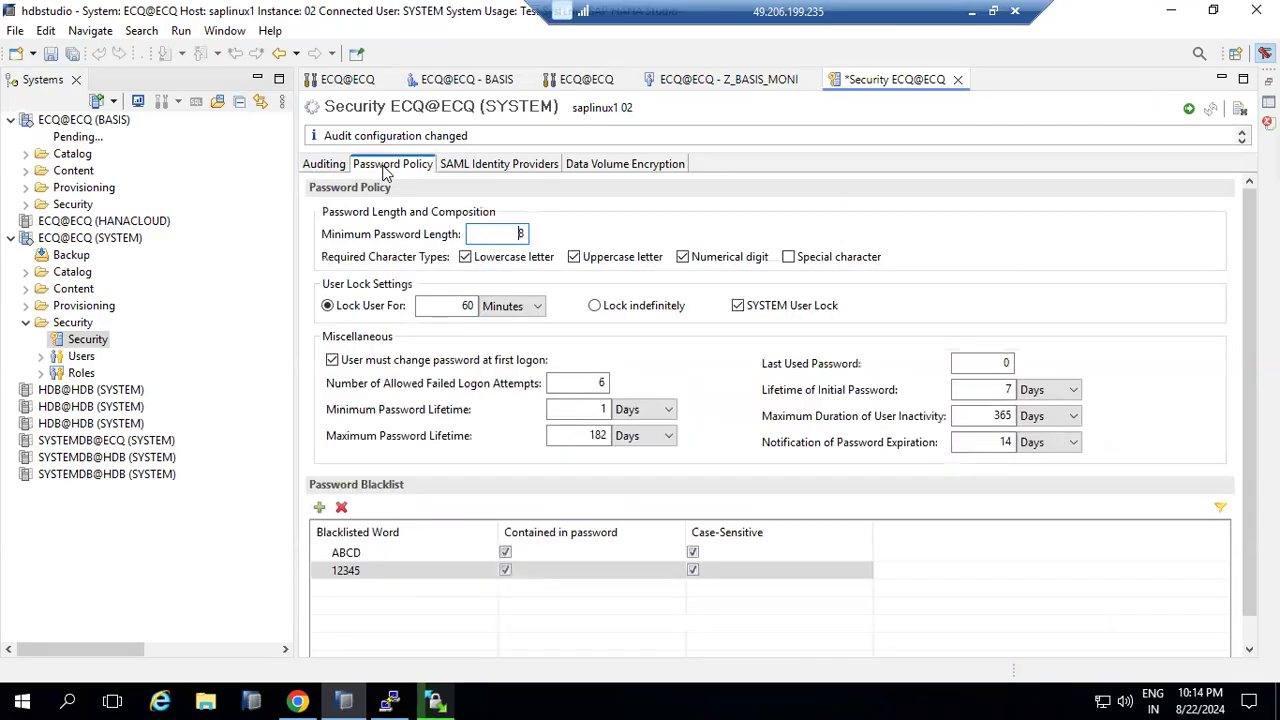
click(622, 170)
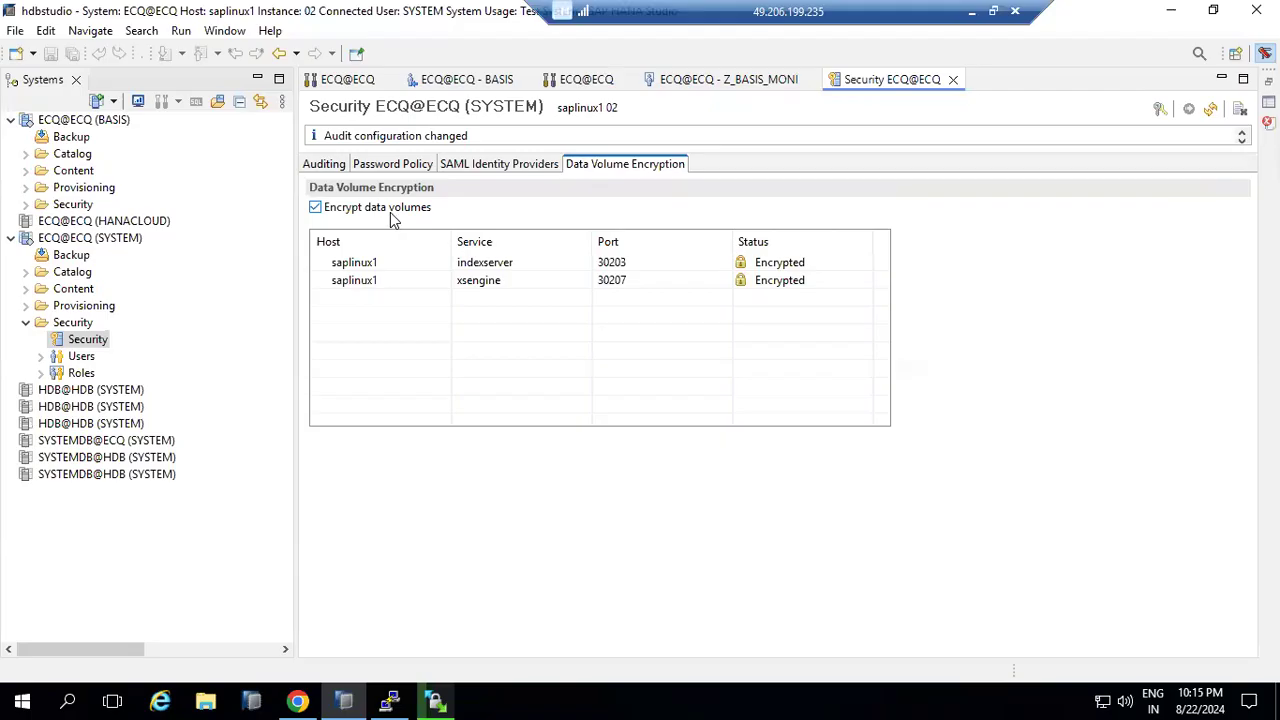
click(383, 212)
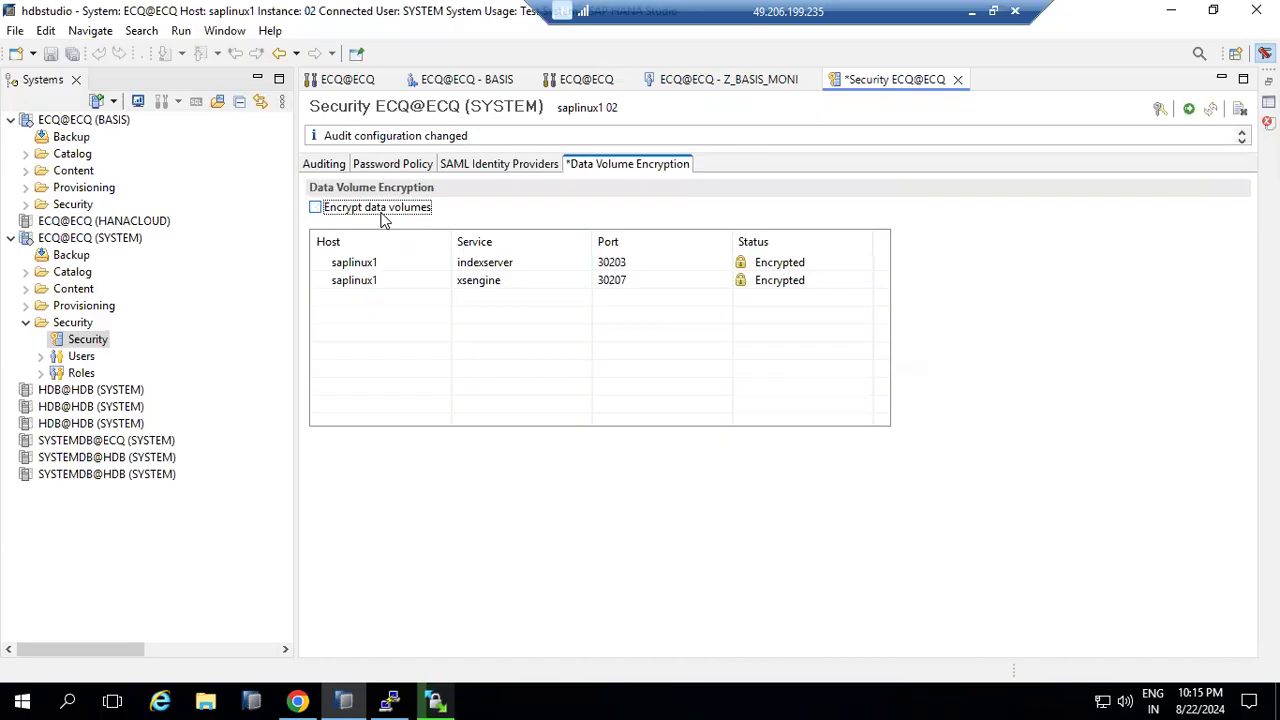
Step: Review the password policy, auditing, SAML identity provider and data volume encryption settings of the ECQ system
click(453, 164)
click(408, 165)
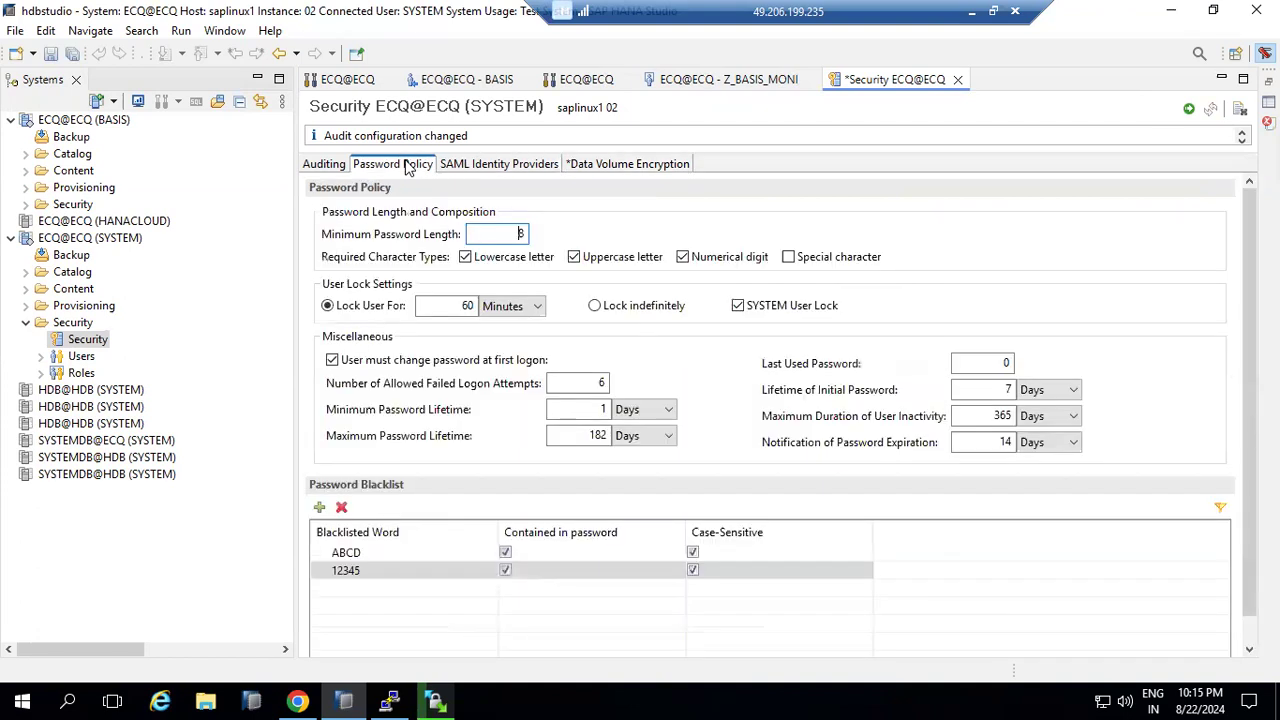
click(325, 168)
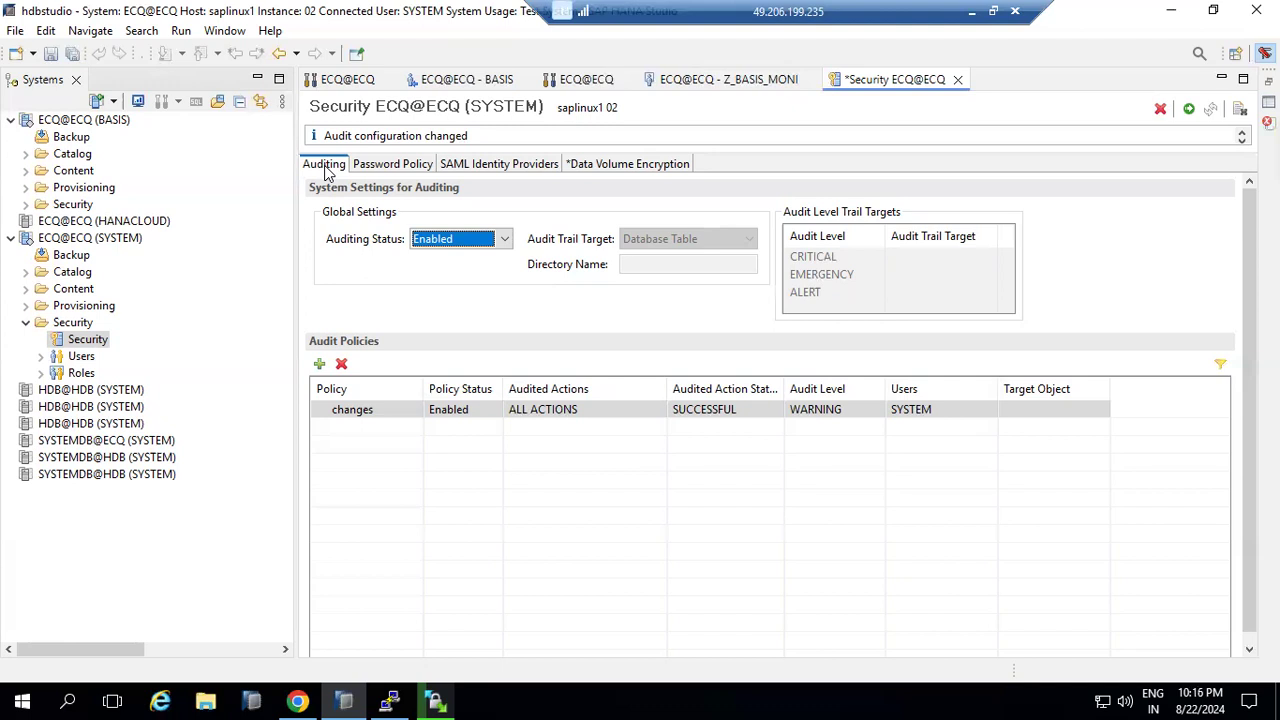
click(632, 166)
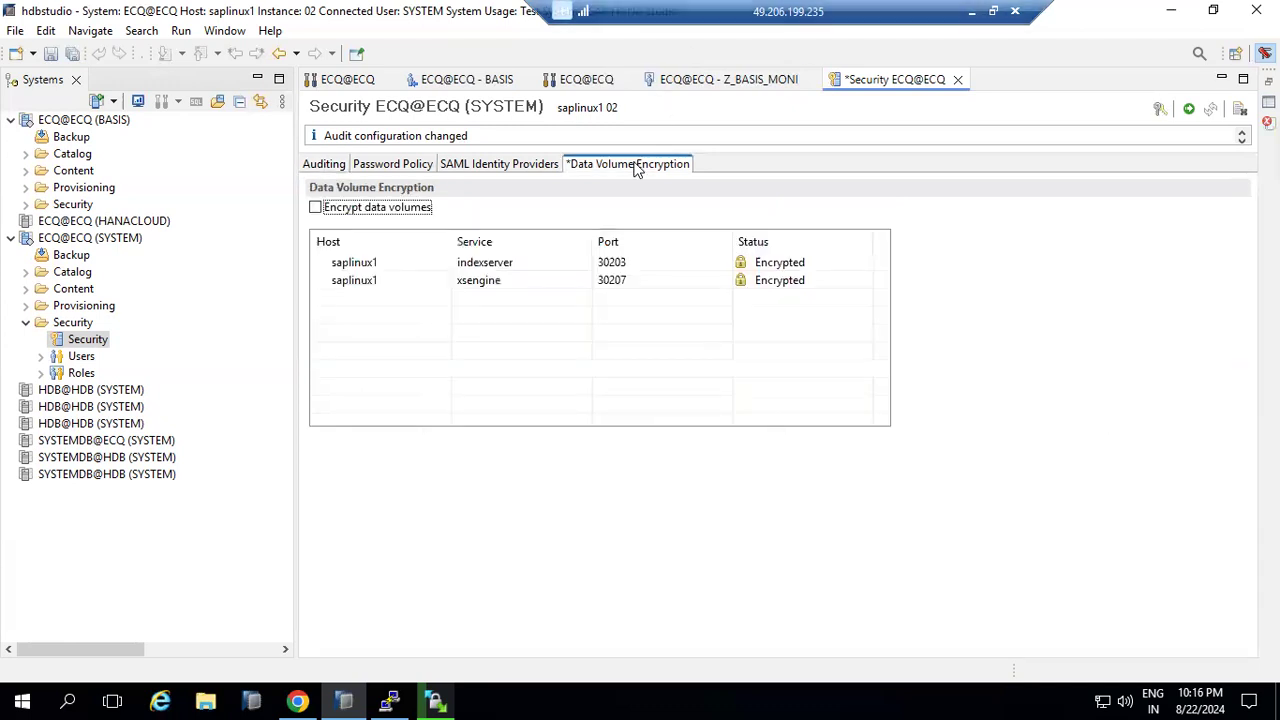
click(500, 166)
click(611, 167)
click(435, 700)
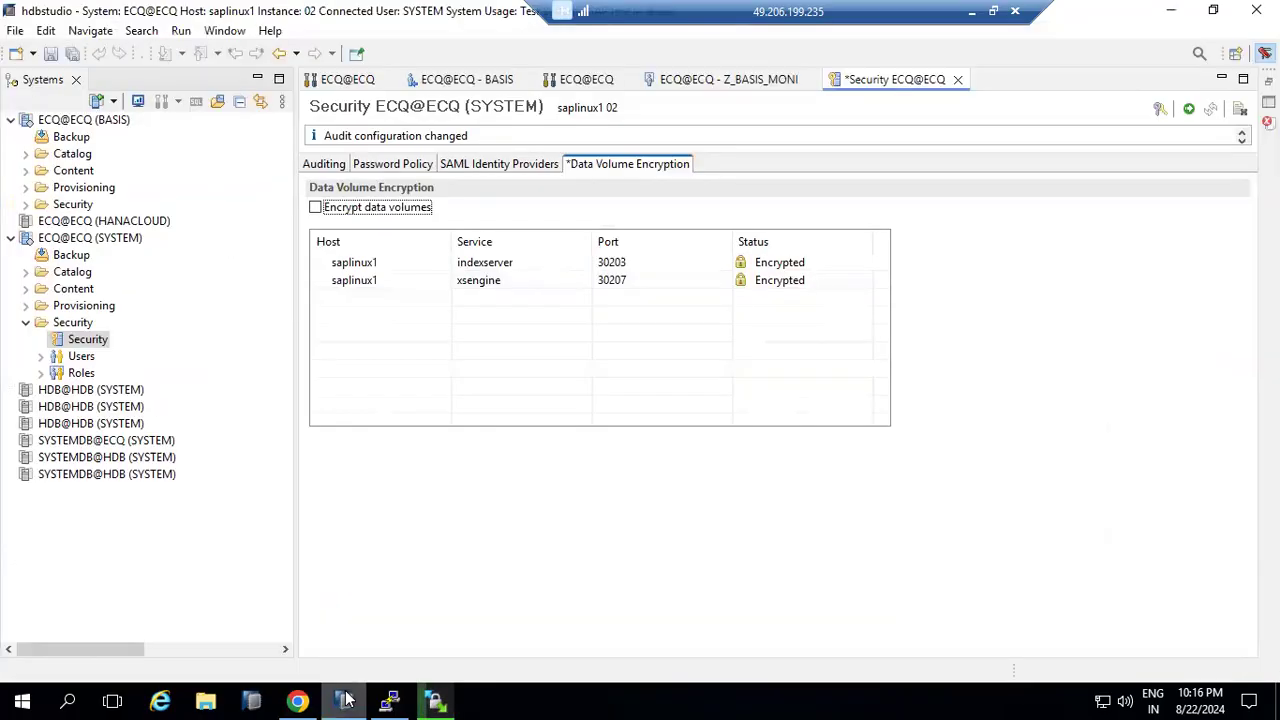
click(343, 700)
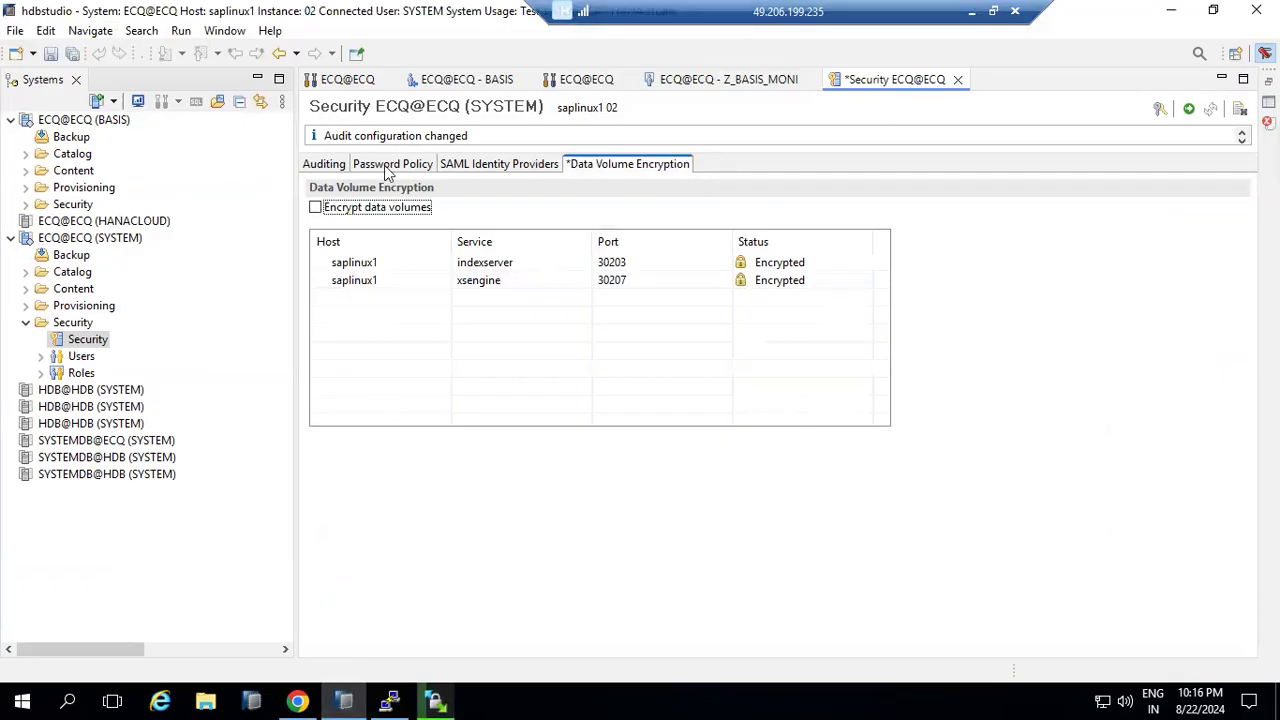
click(326, 164)
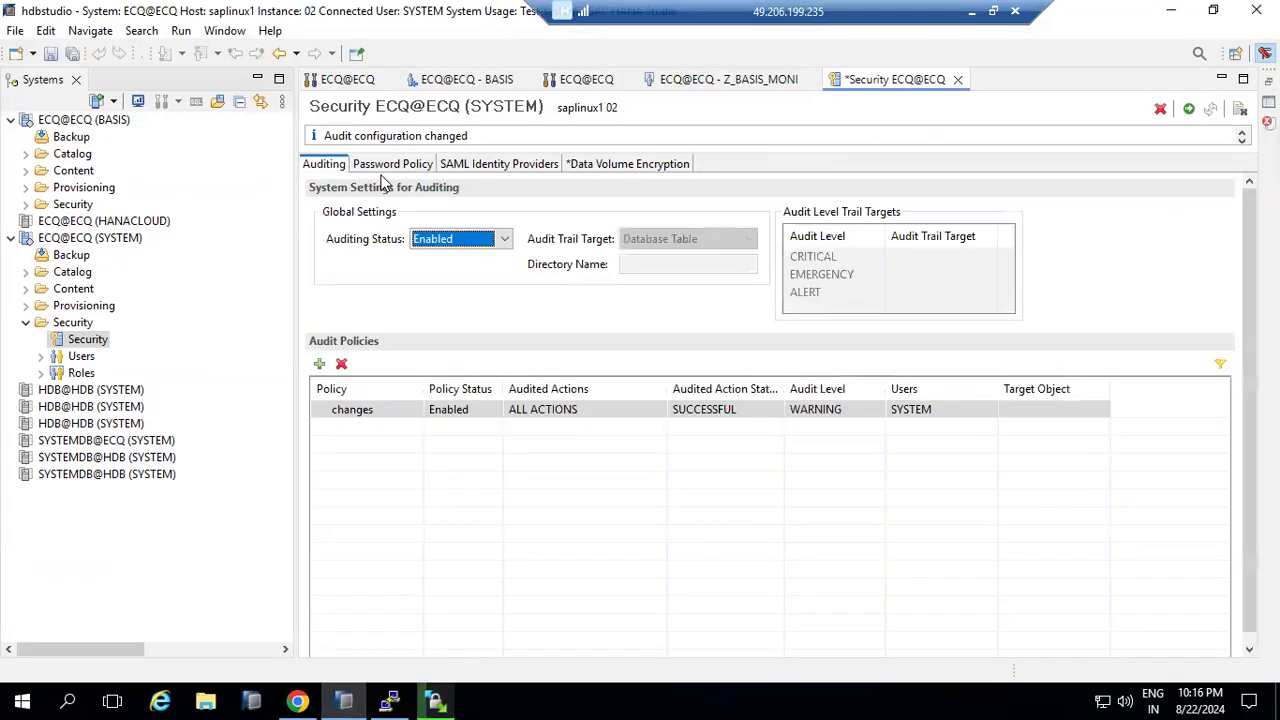
Step: Set Last Used Password to 2 in the password policy and try to deploy the change, cancelling the running operation
click(375, 166)
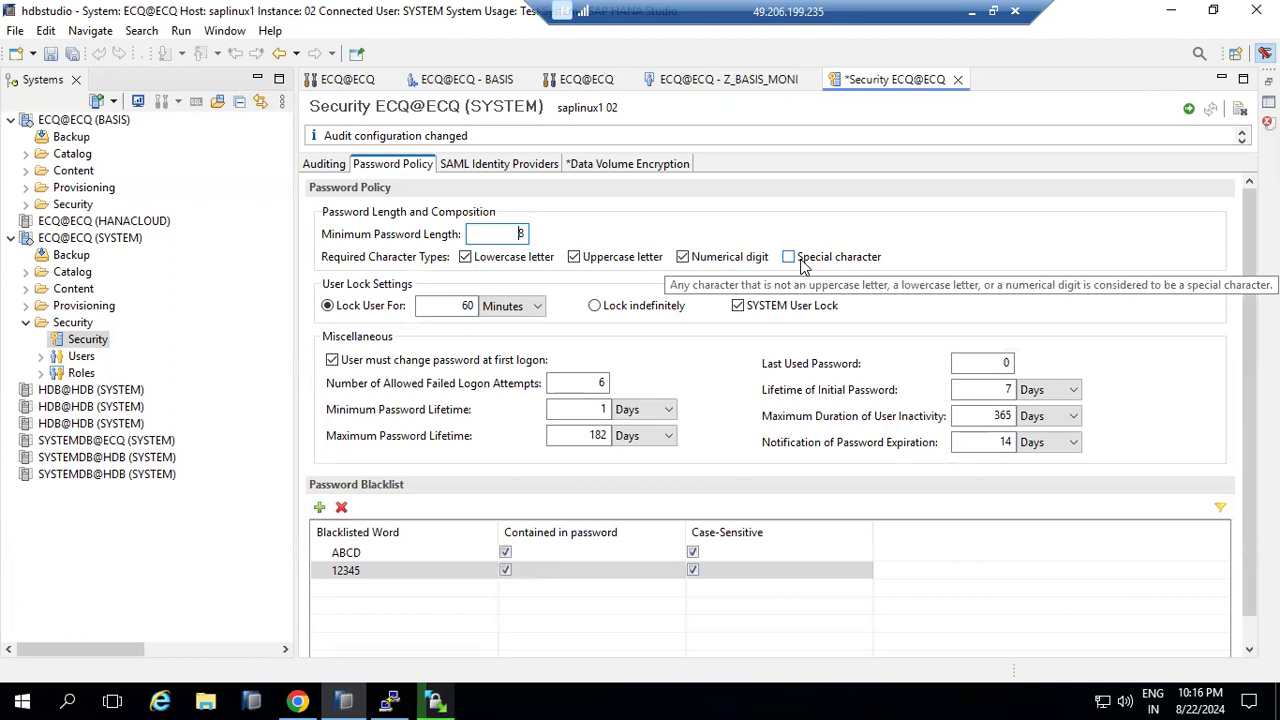
double_click(987, 366)
text(2)
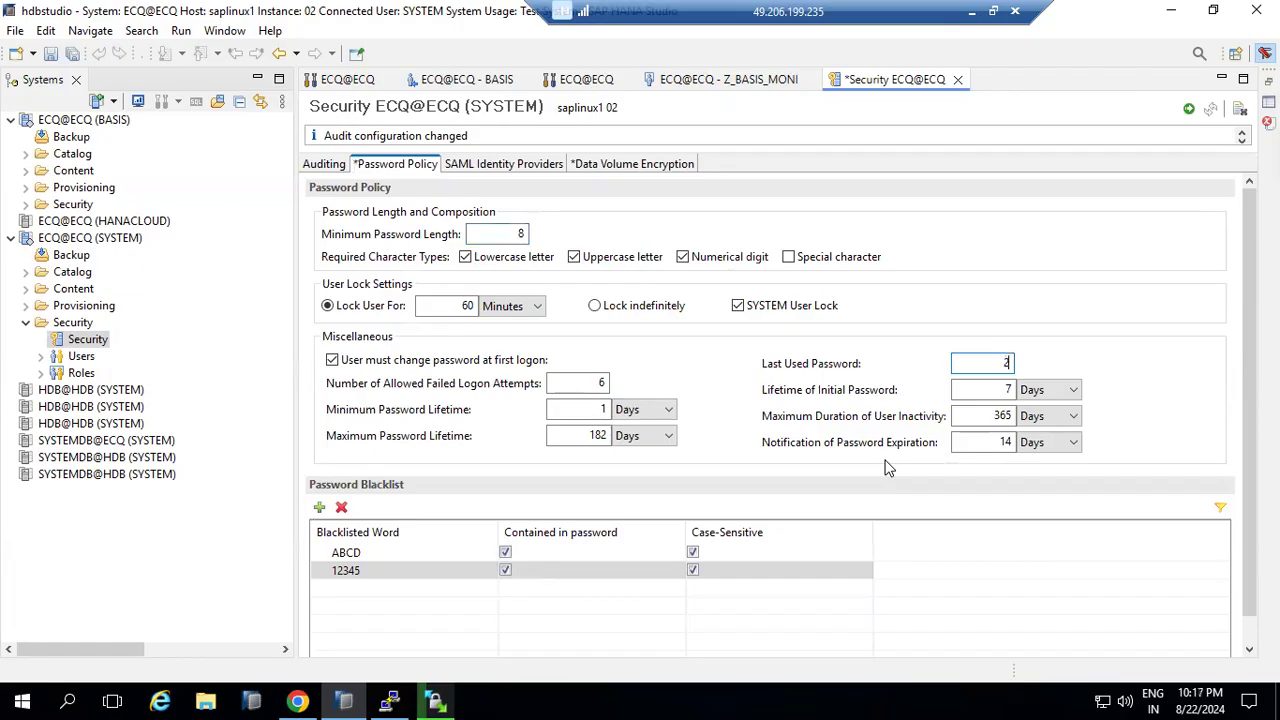
click(1189, 111)
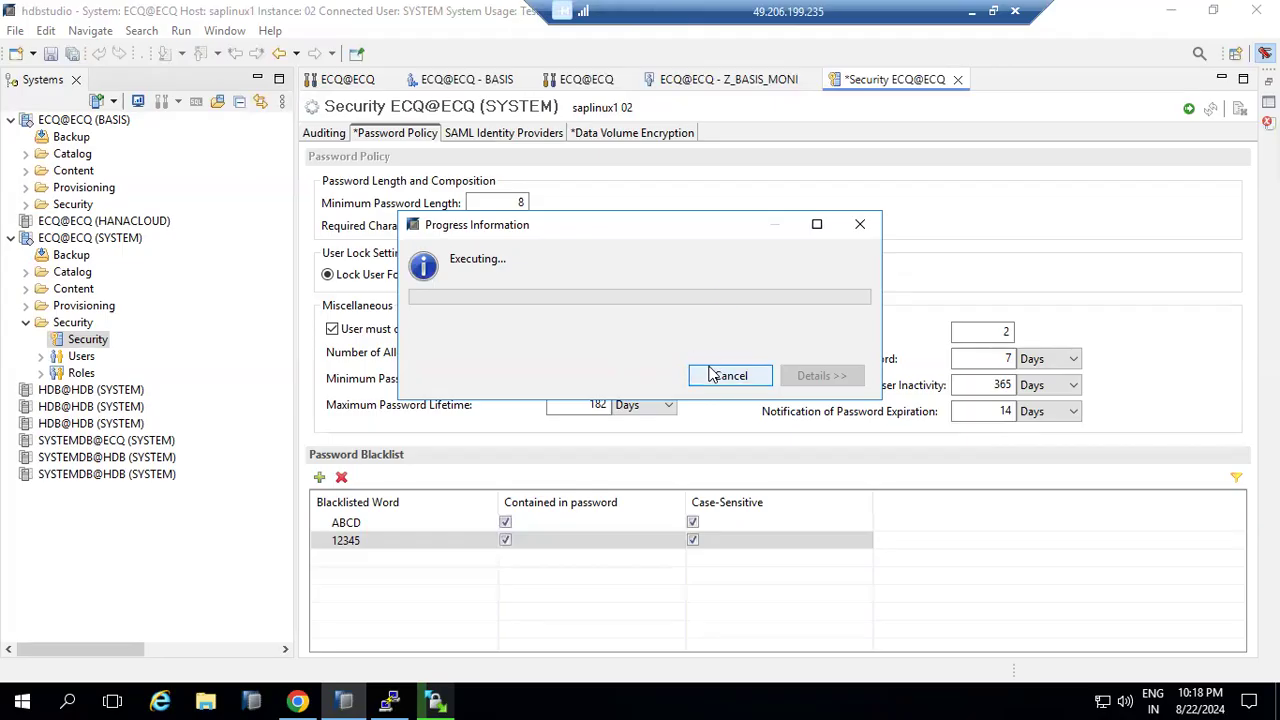
click(970, 11)
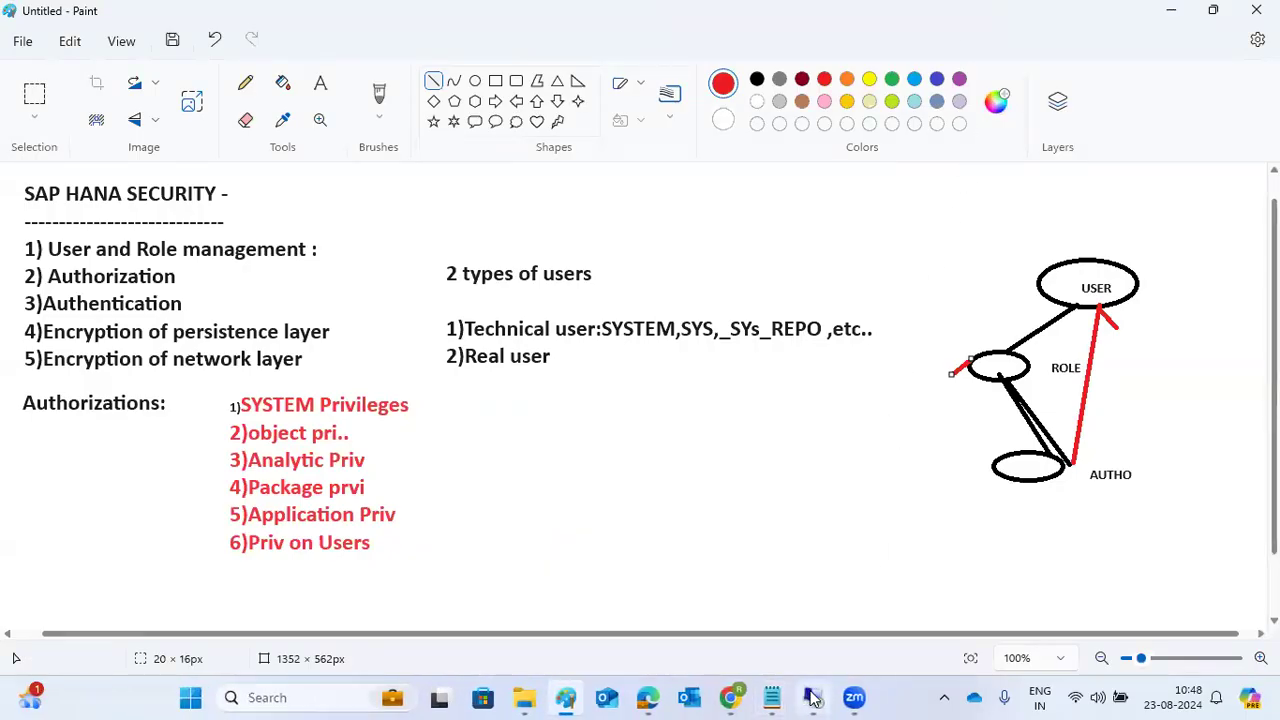
click(813, 697)
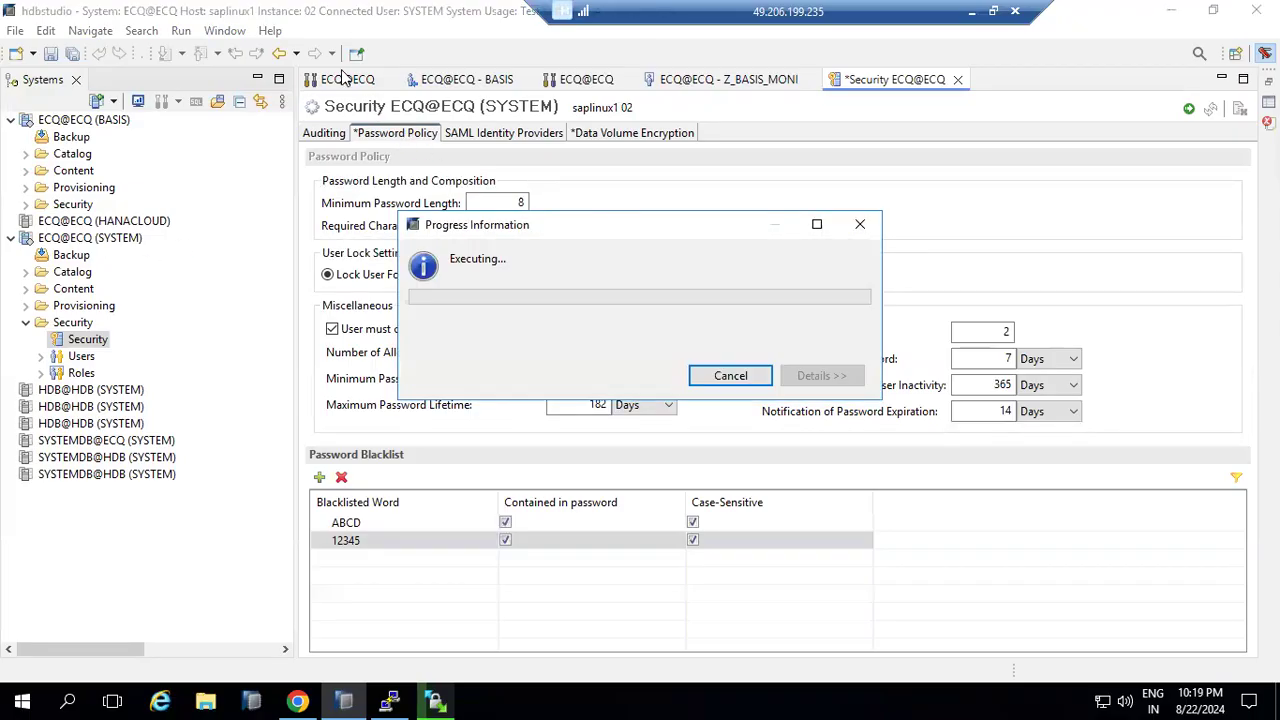
click(718, 382)
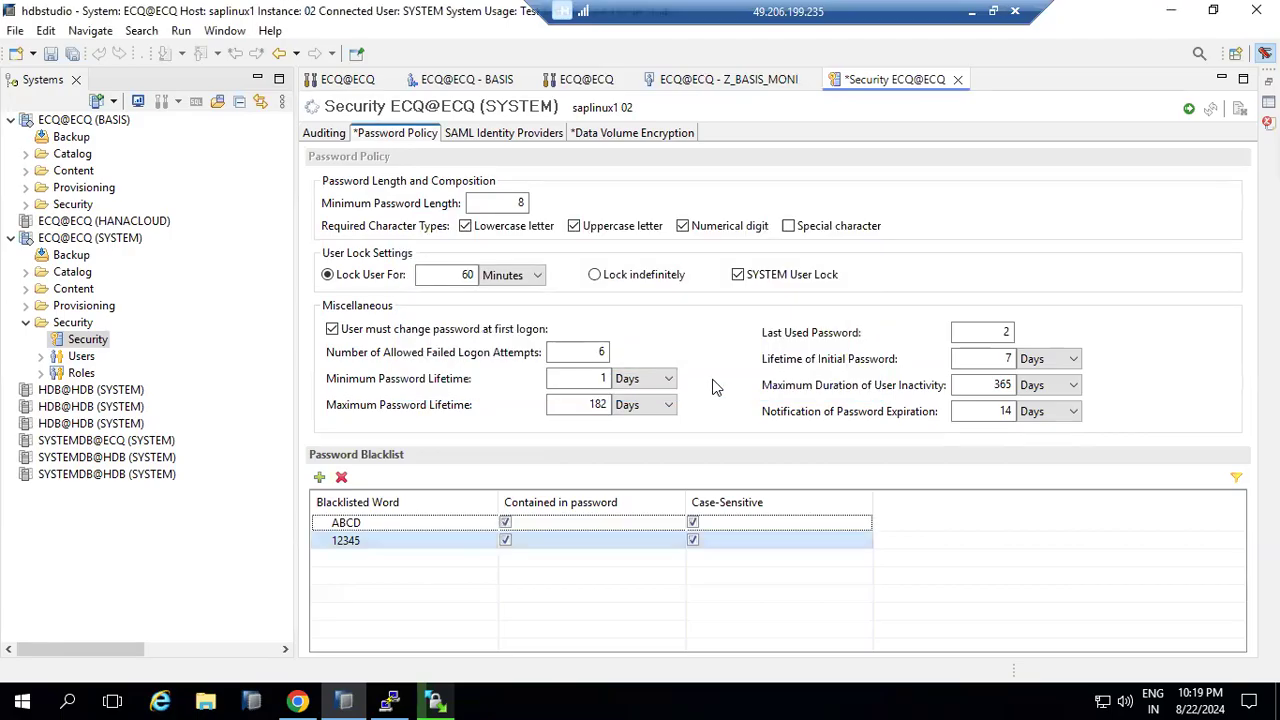
Step: Check the performance threads and sessions of the SYSTEM connection and view the BASIS user's system privileges
click(342, 81)
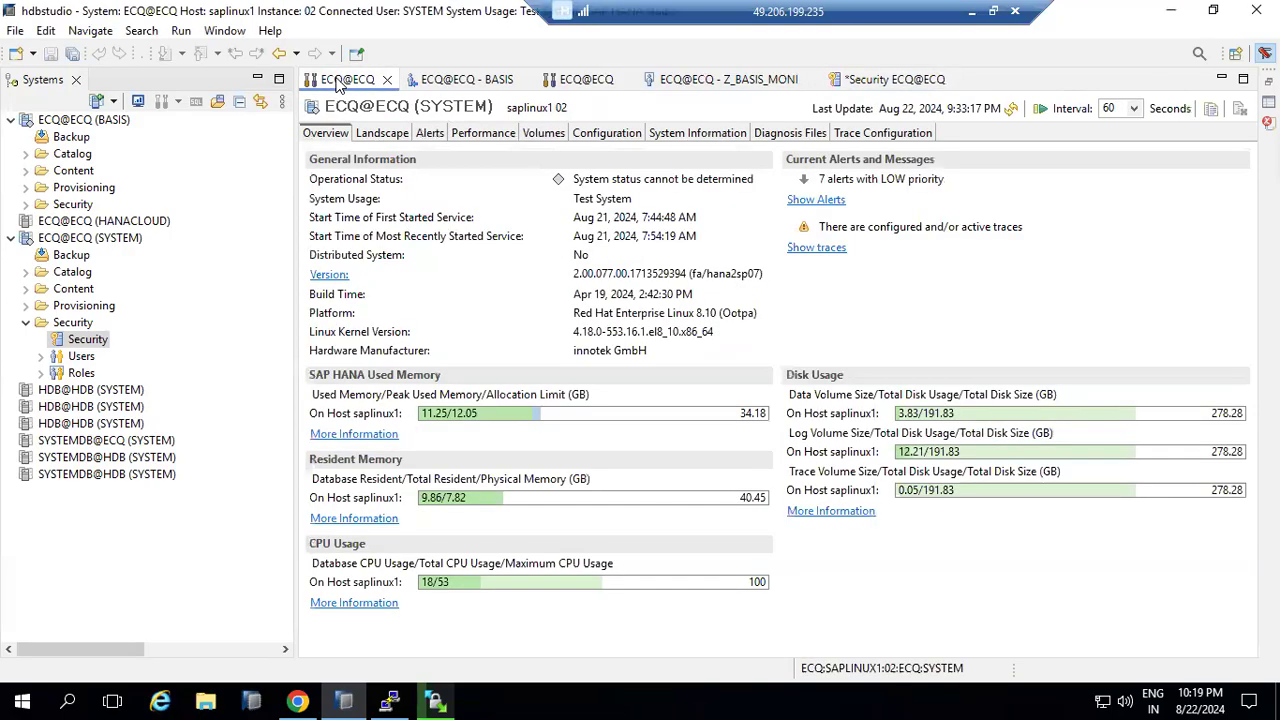
click(474, 135)
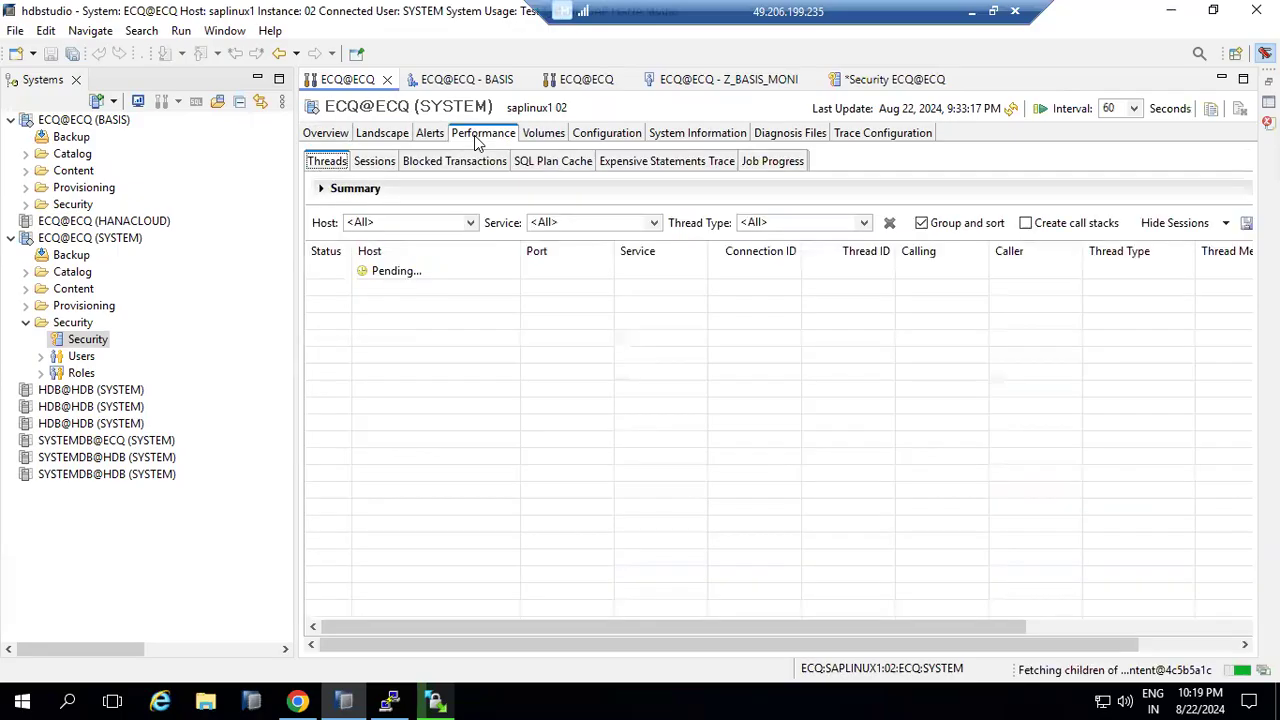
click(371, 164)
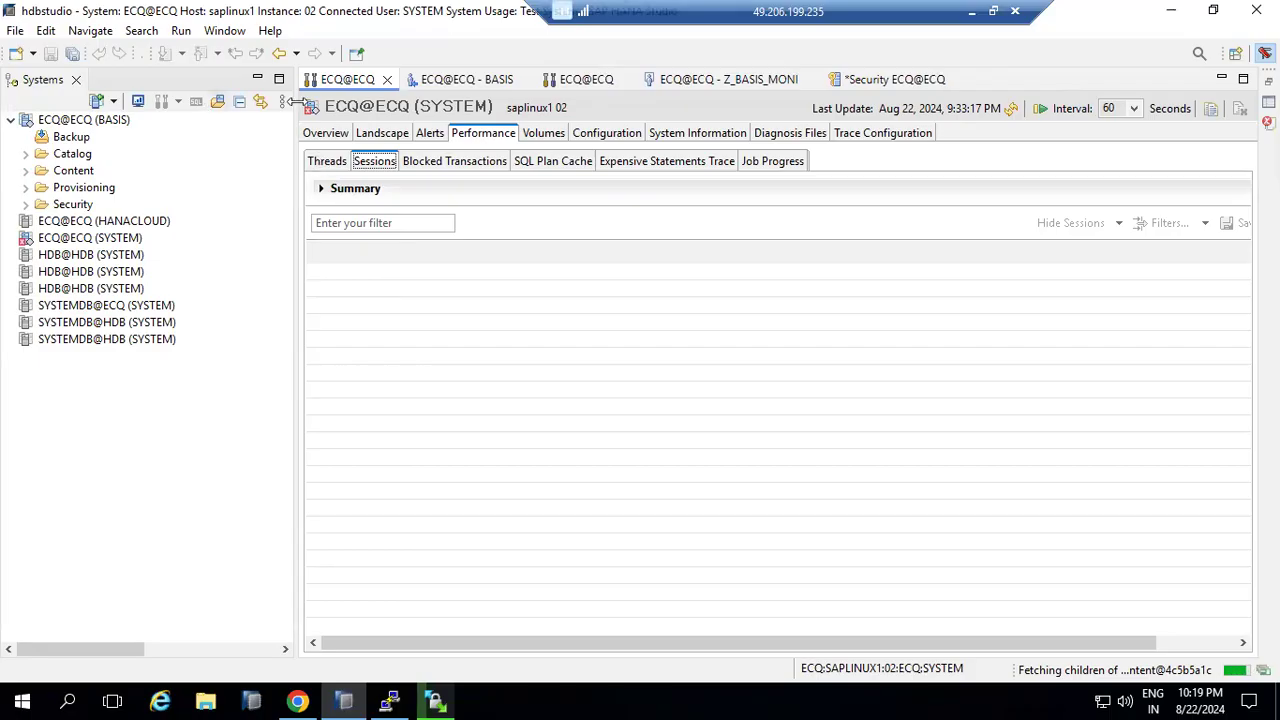
click(470, 80)
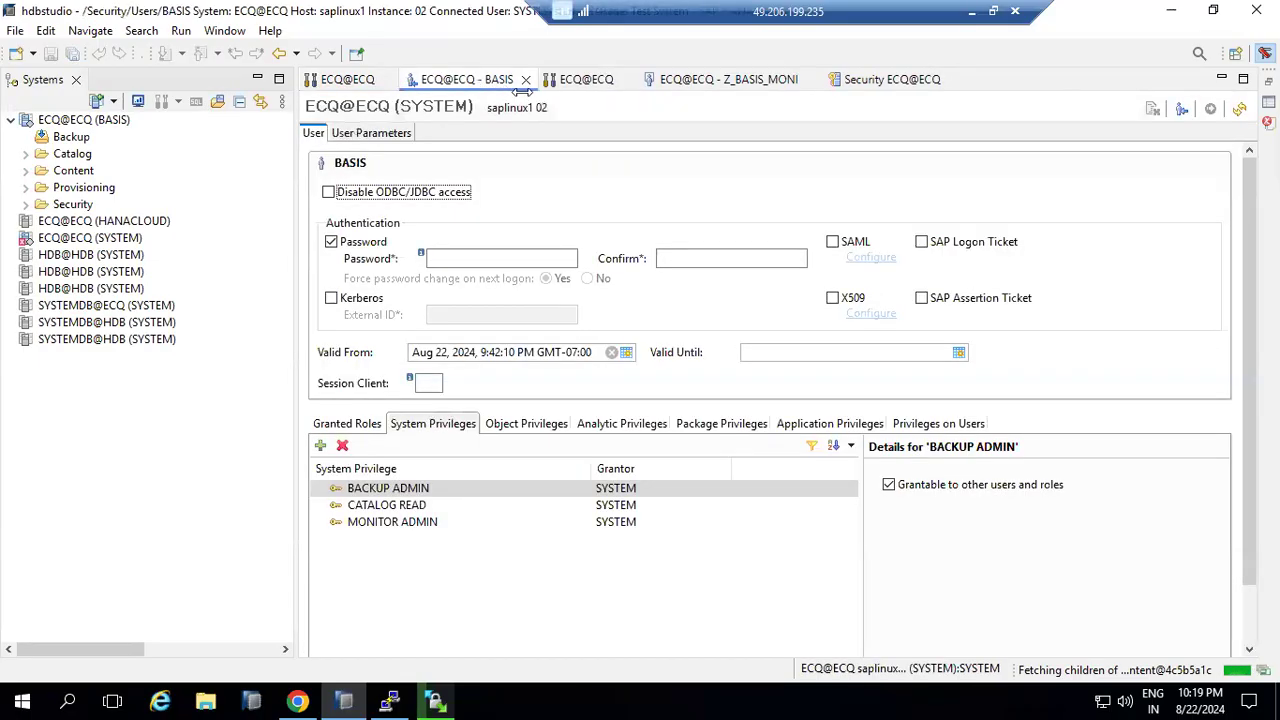
Step: Minimize the remote desktop session and switch to the Zoom meeting
click(970, 14)
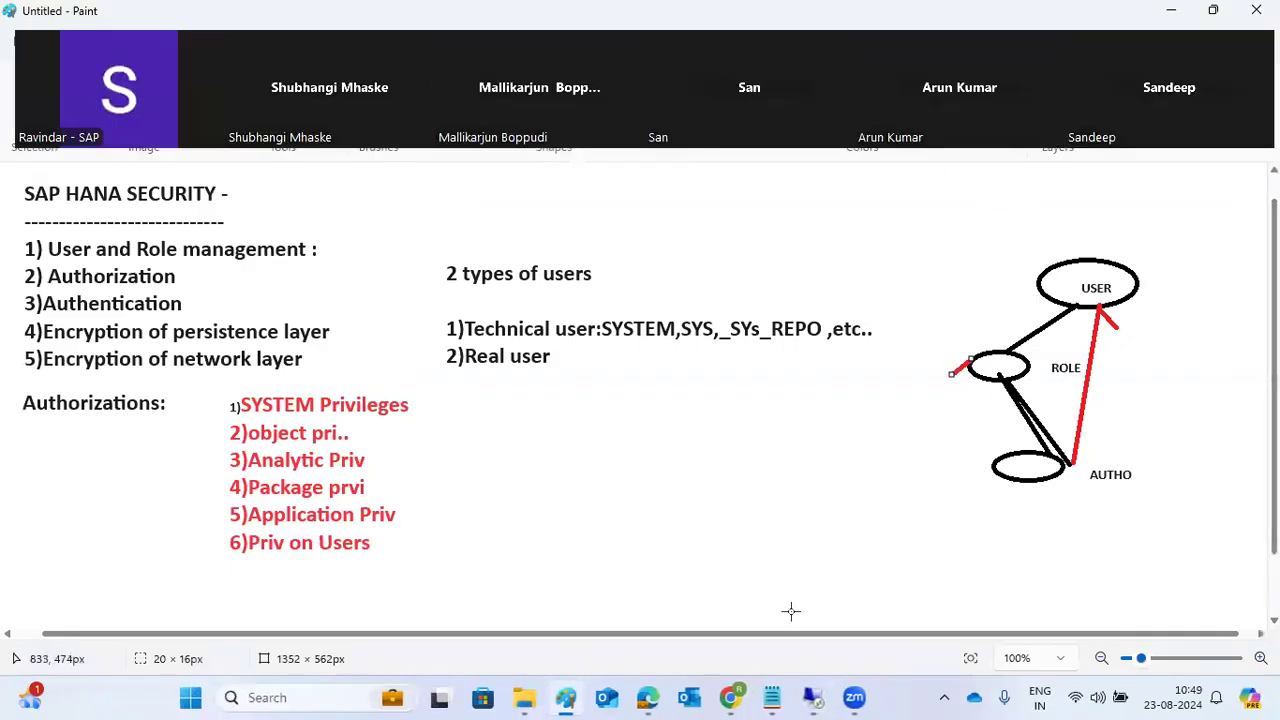
mouse_move(854, 697)
click(858, 648)
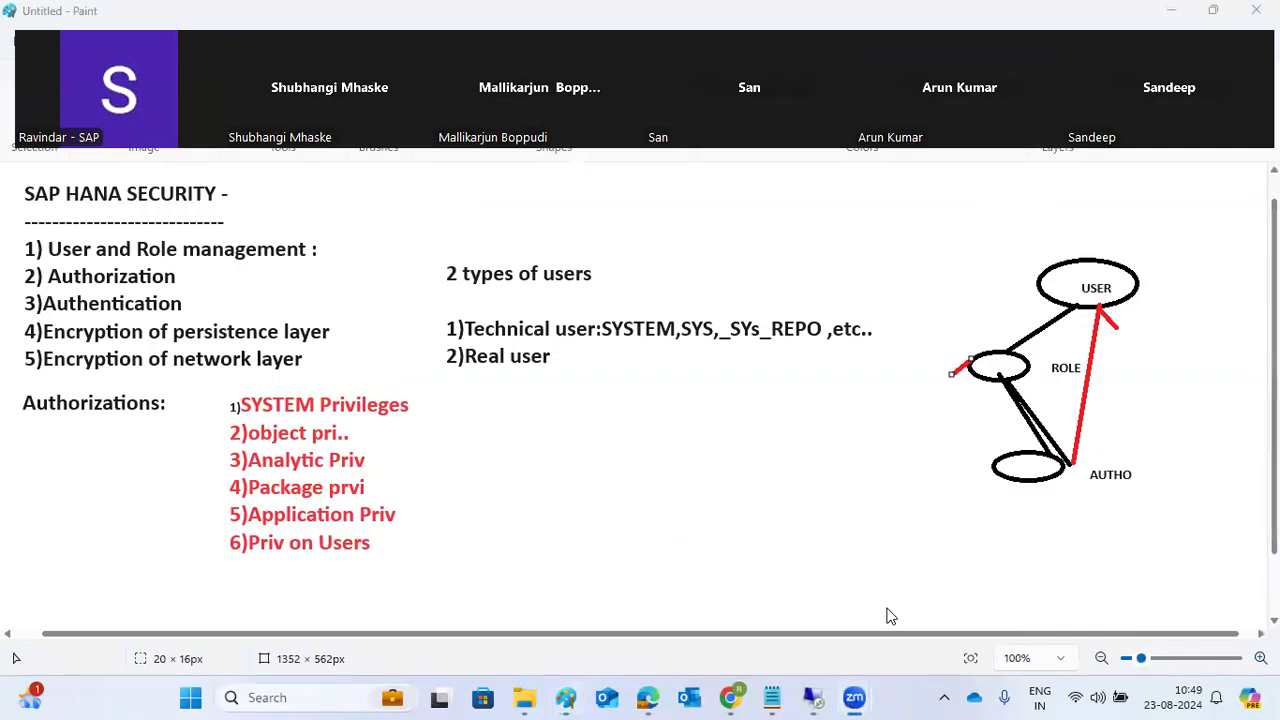